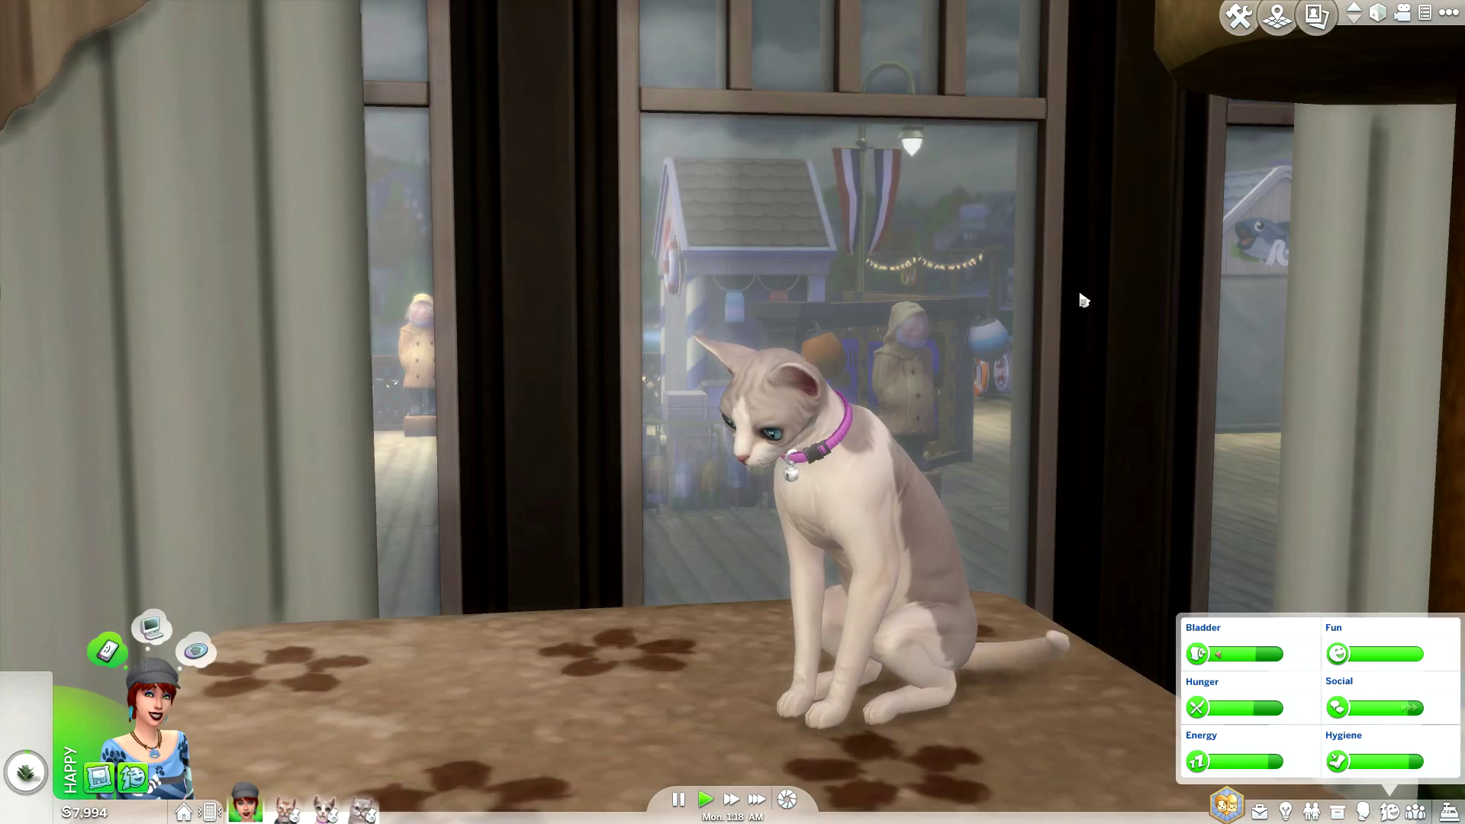
# Step: Switch control to the household's grey cat and view it with the other cat on the pet table
pyautogui.scroll(-3, 1082, 297)
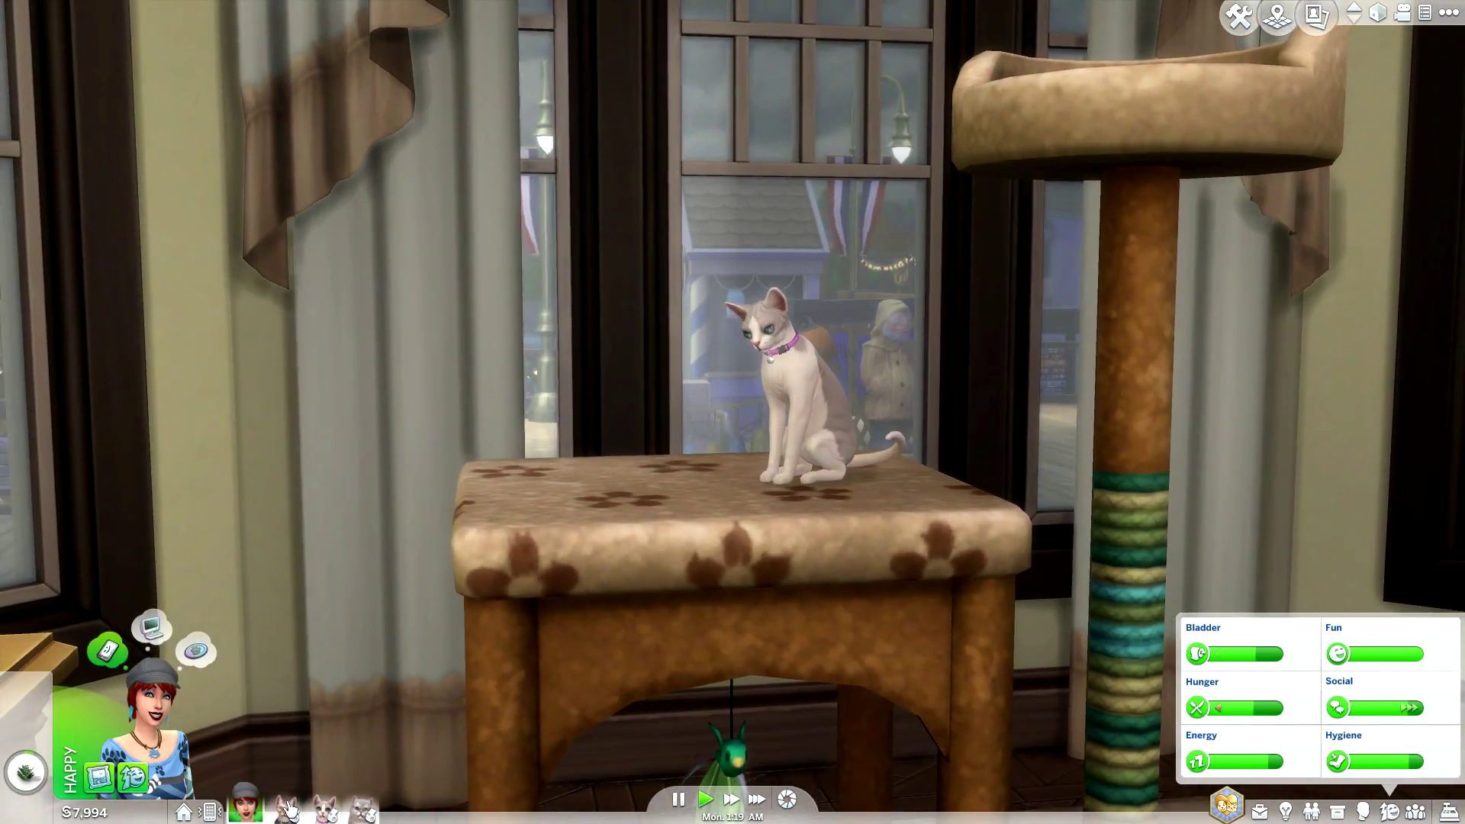
pyautogui.click(287, 809)
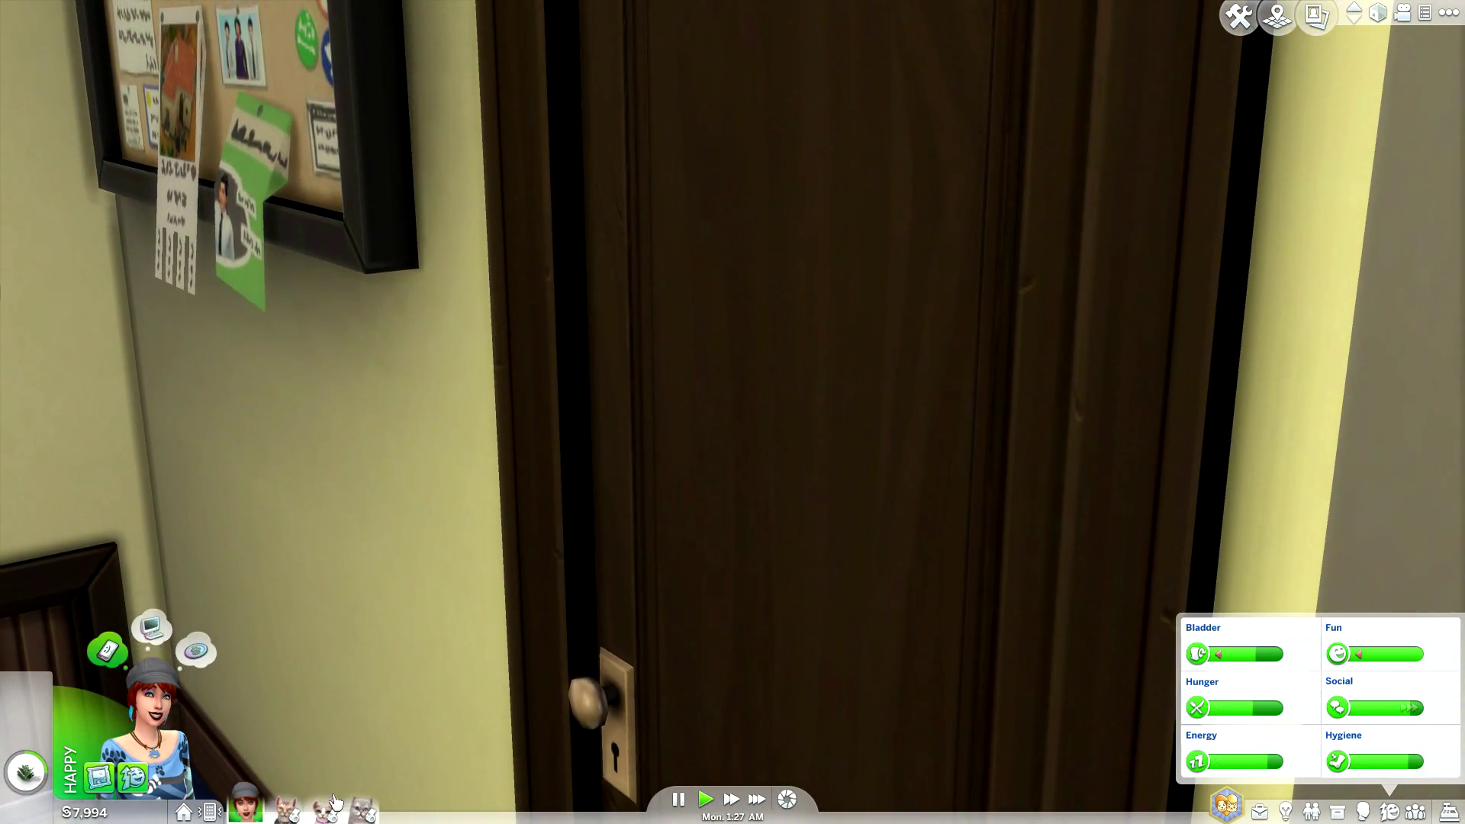
pyautogui.click(363, 808)
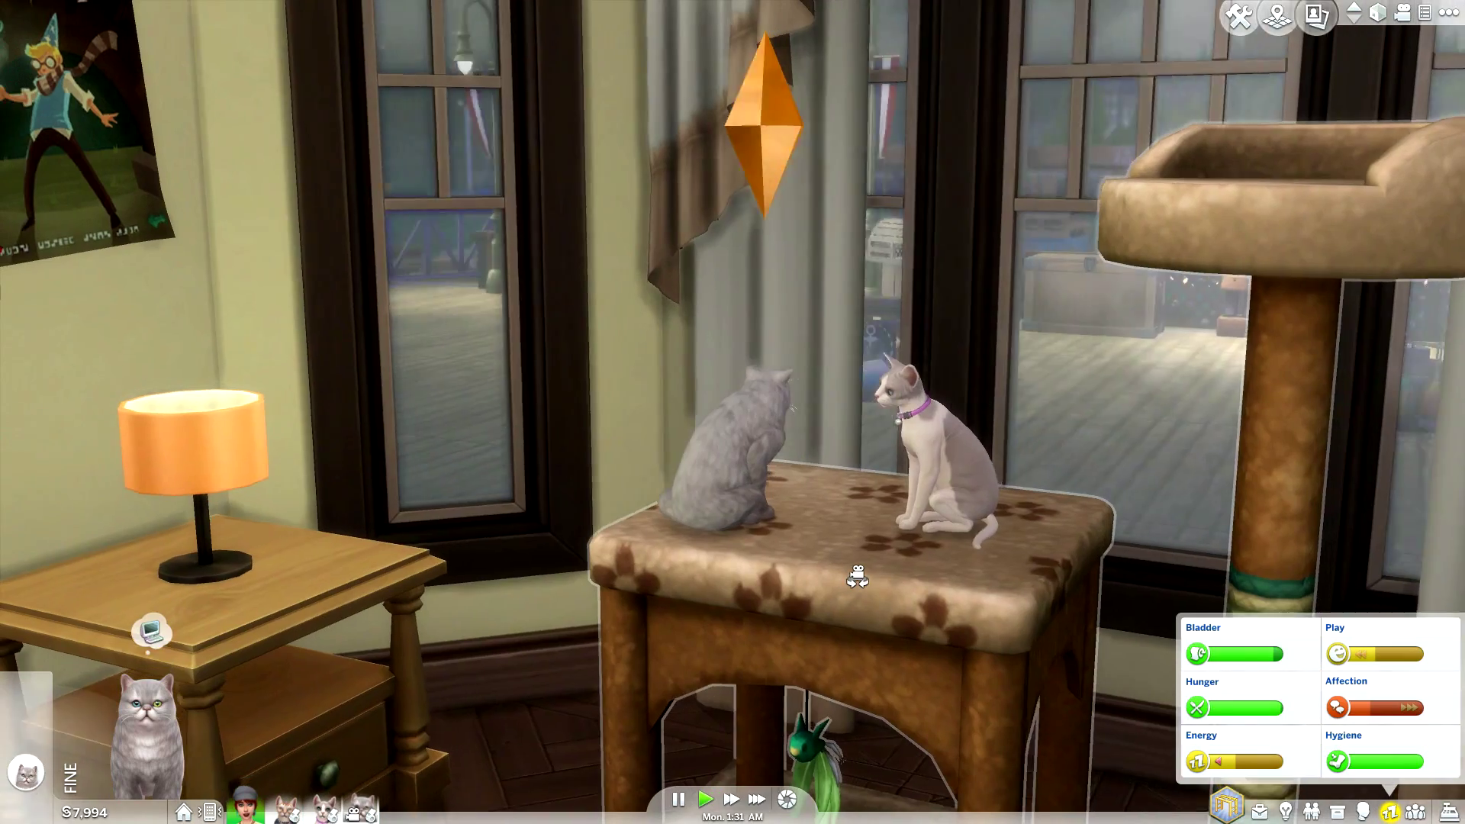
pyautogui.press('Tab')
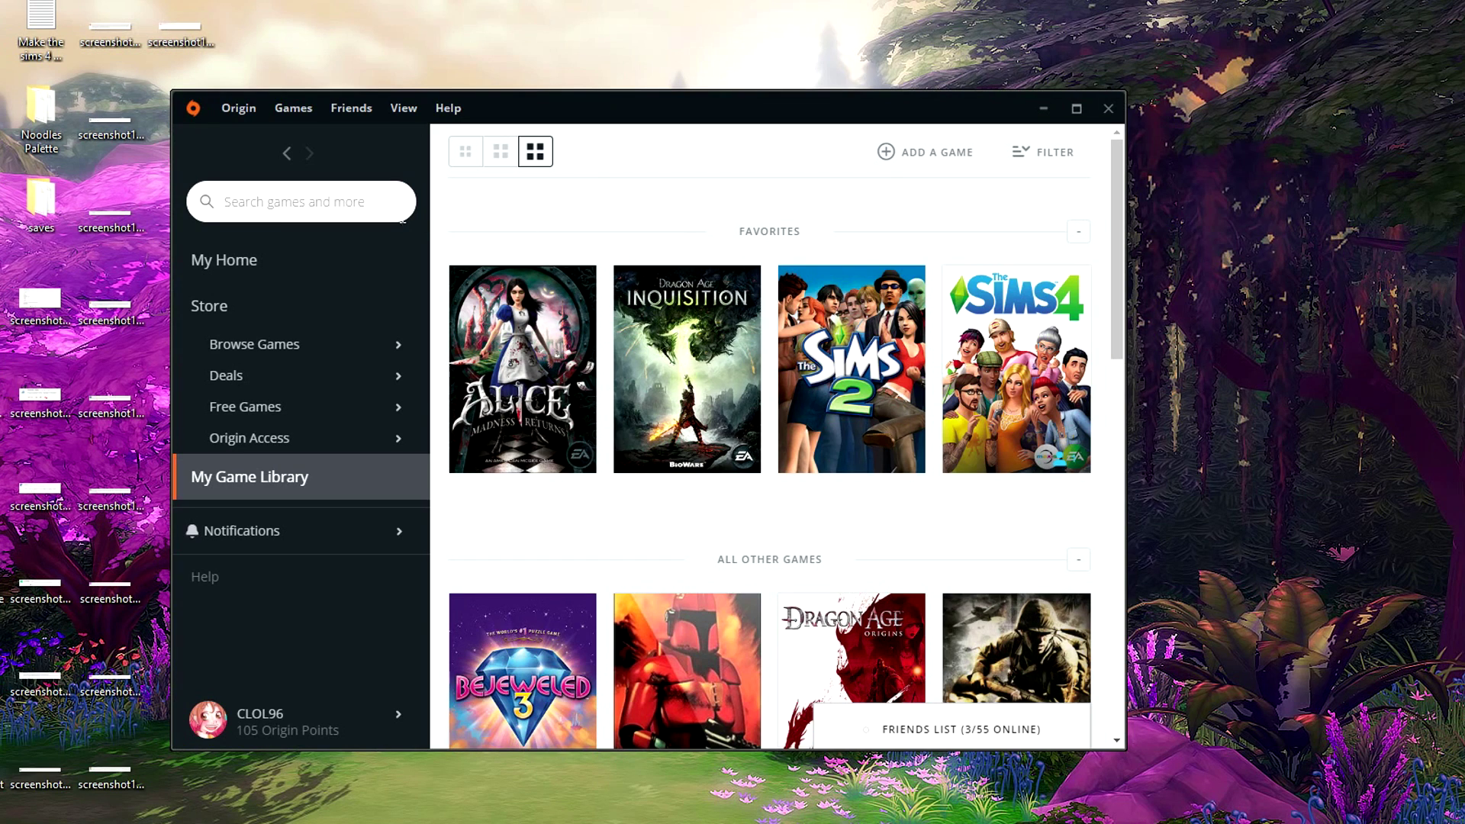
# Step: Switch to Origin, search for "the sims 4" and open the base game's store page
pyautogui.click(306, 201)
pyautogui.write('the sims 4')
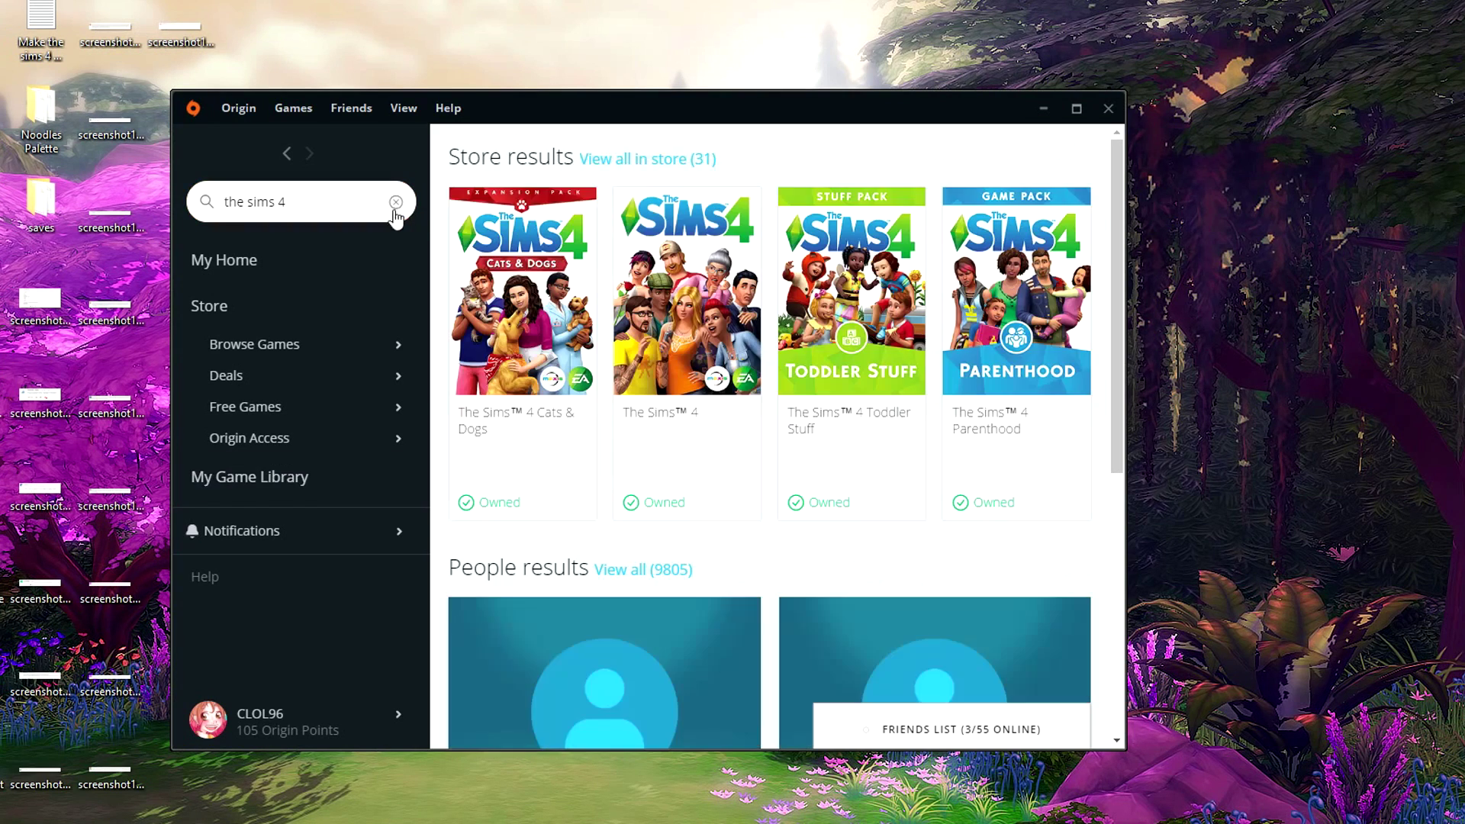
pyautogui.click(688, 293)
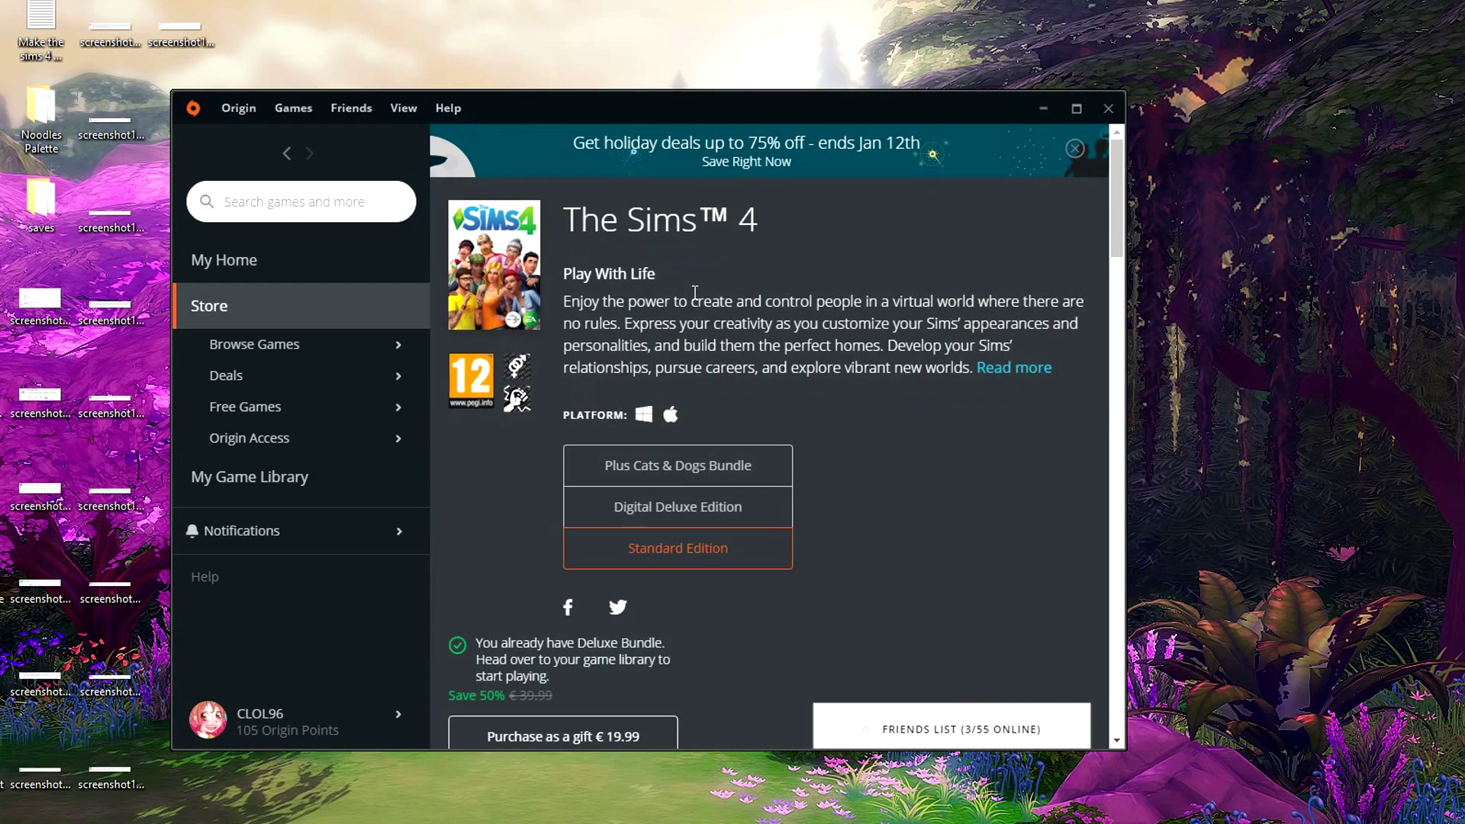
# Step: Open The Sims 4's system requirements and examine the minimum and recommended PC specs
pyautogui.scroll(-6, 999, 273)
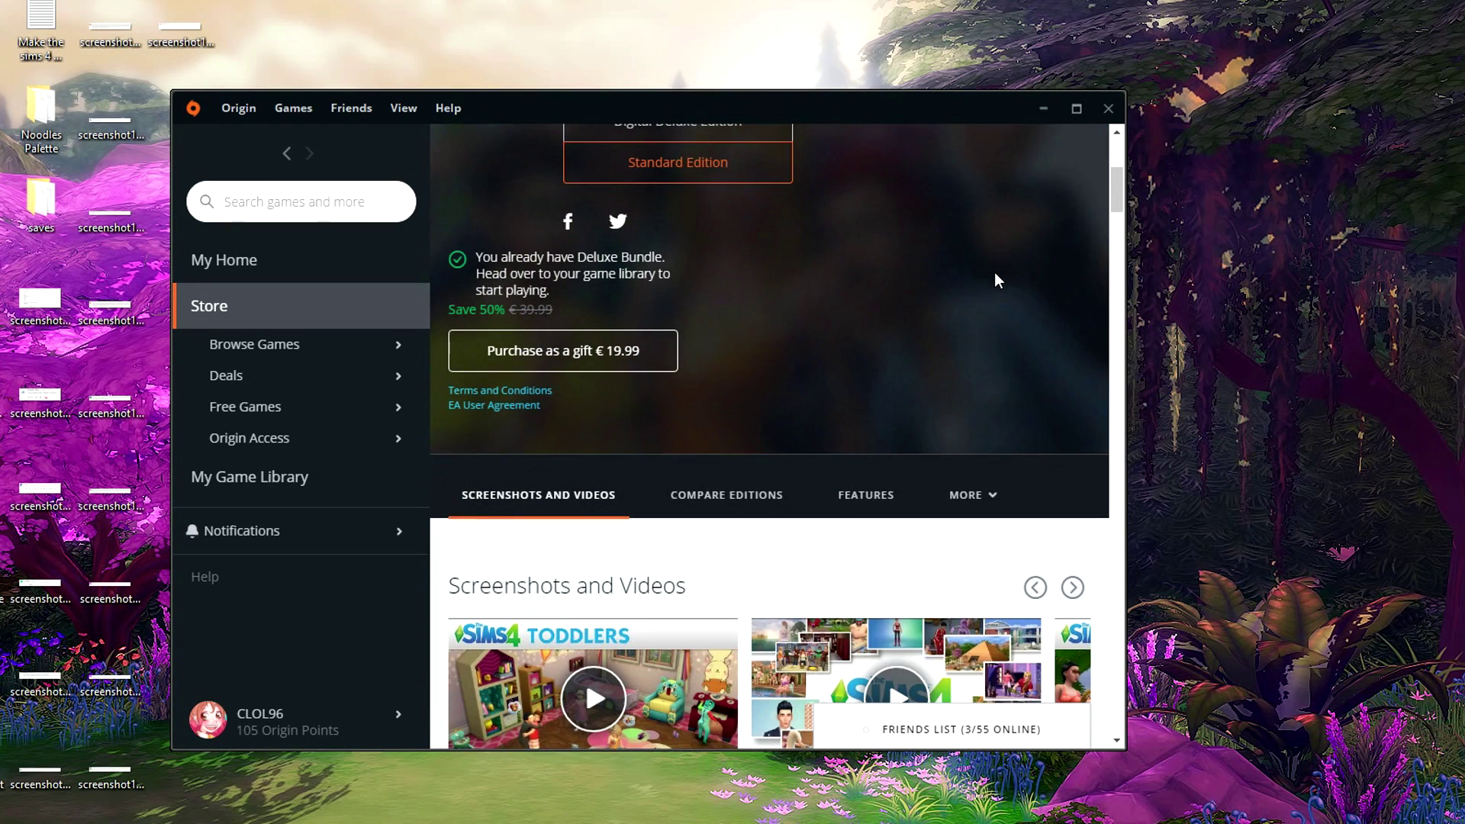
pyautogui.click(976, 394)
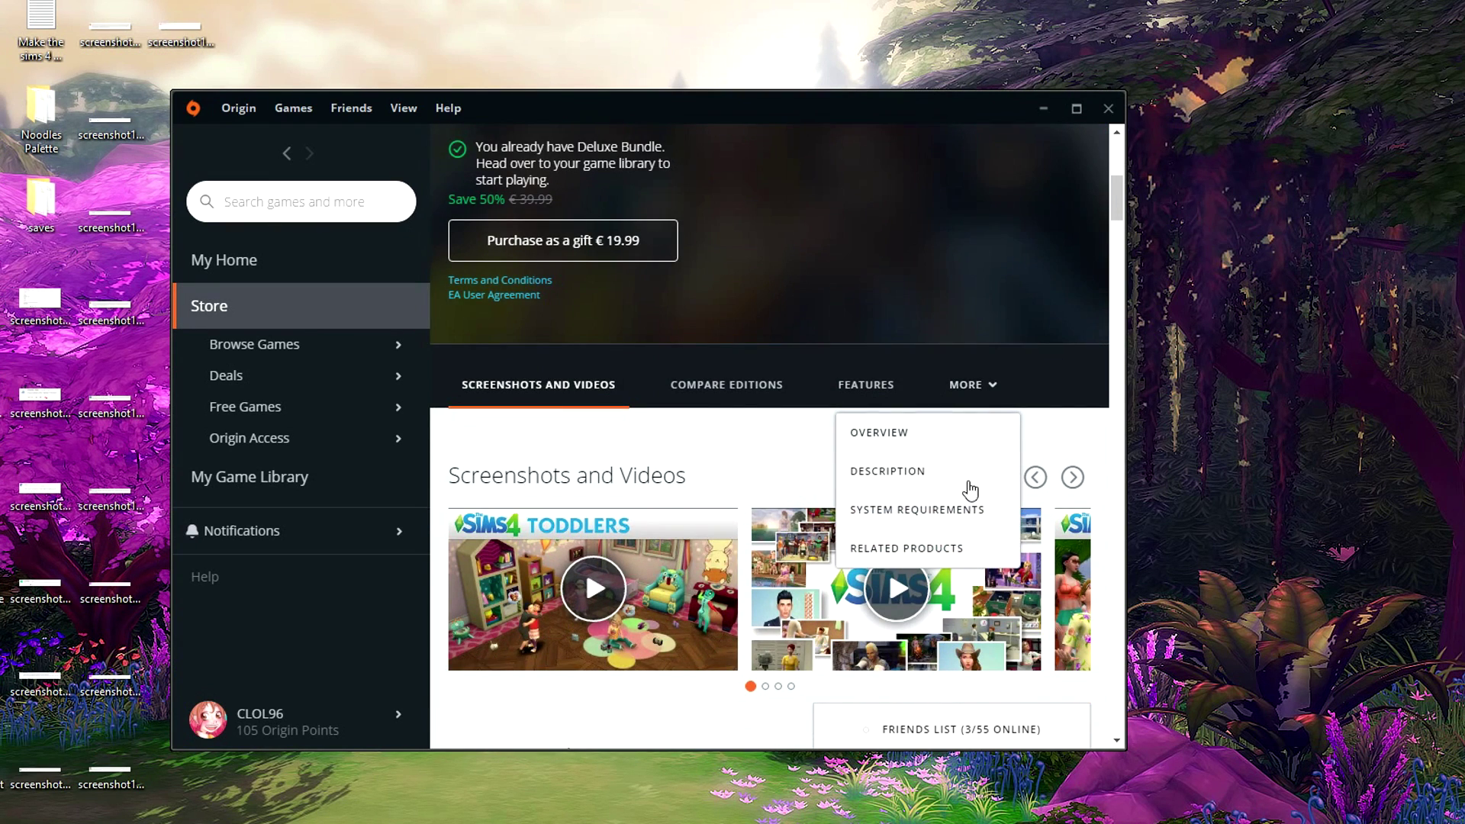
pyautogui.click(966, 518)
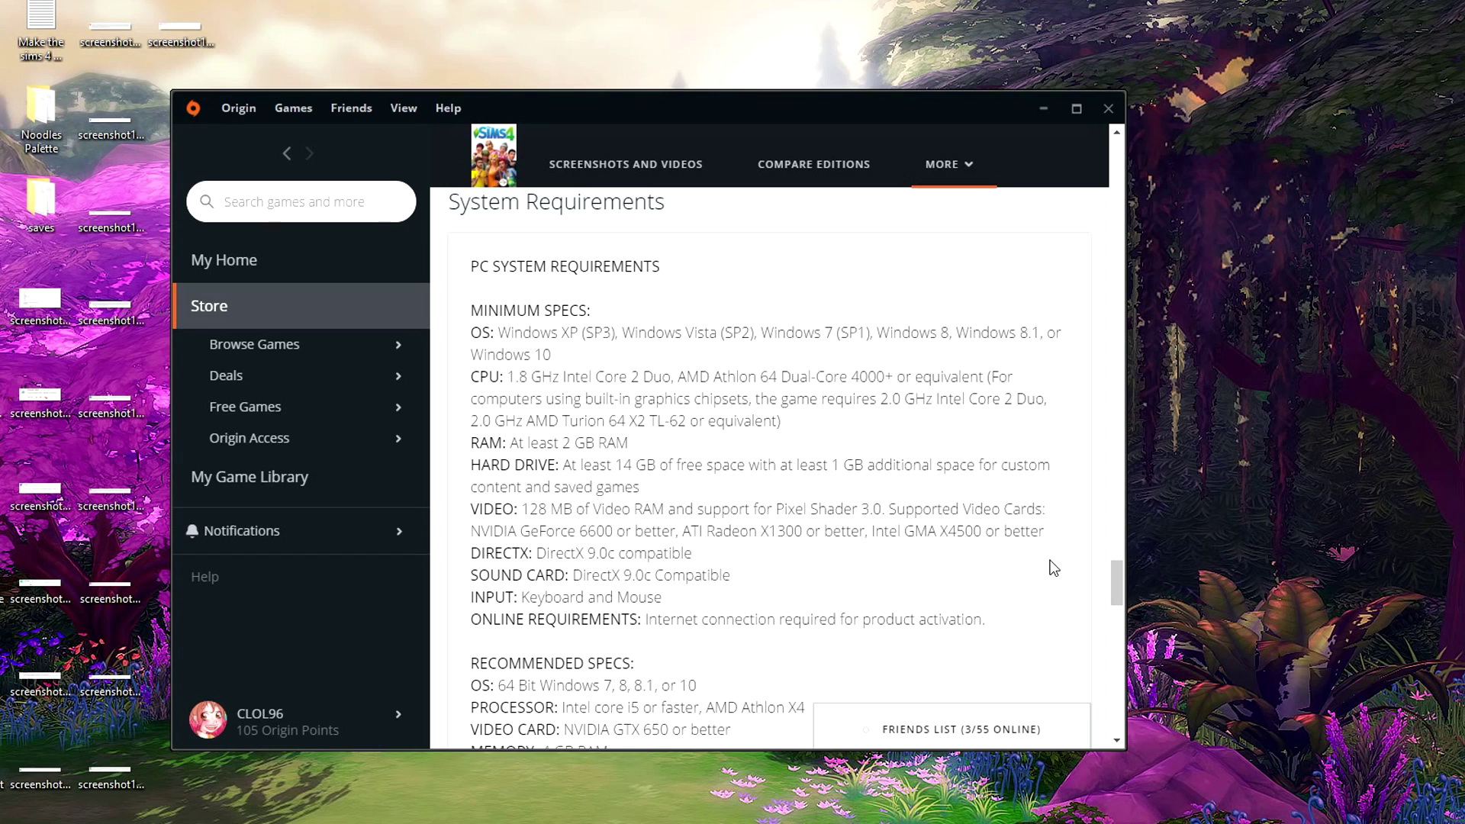
pyautogui.scroll(-2, 1026, 561)
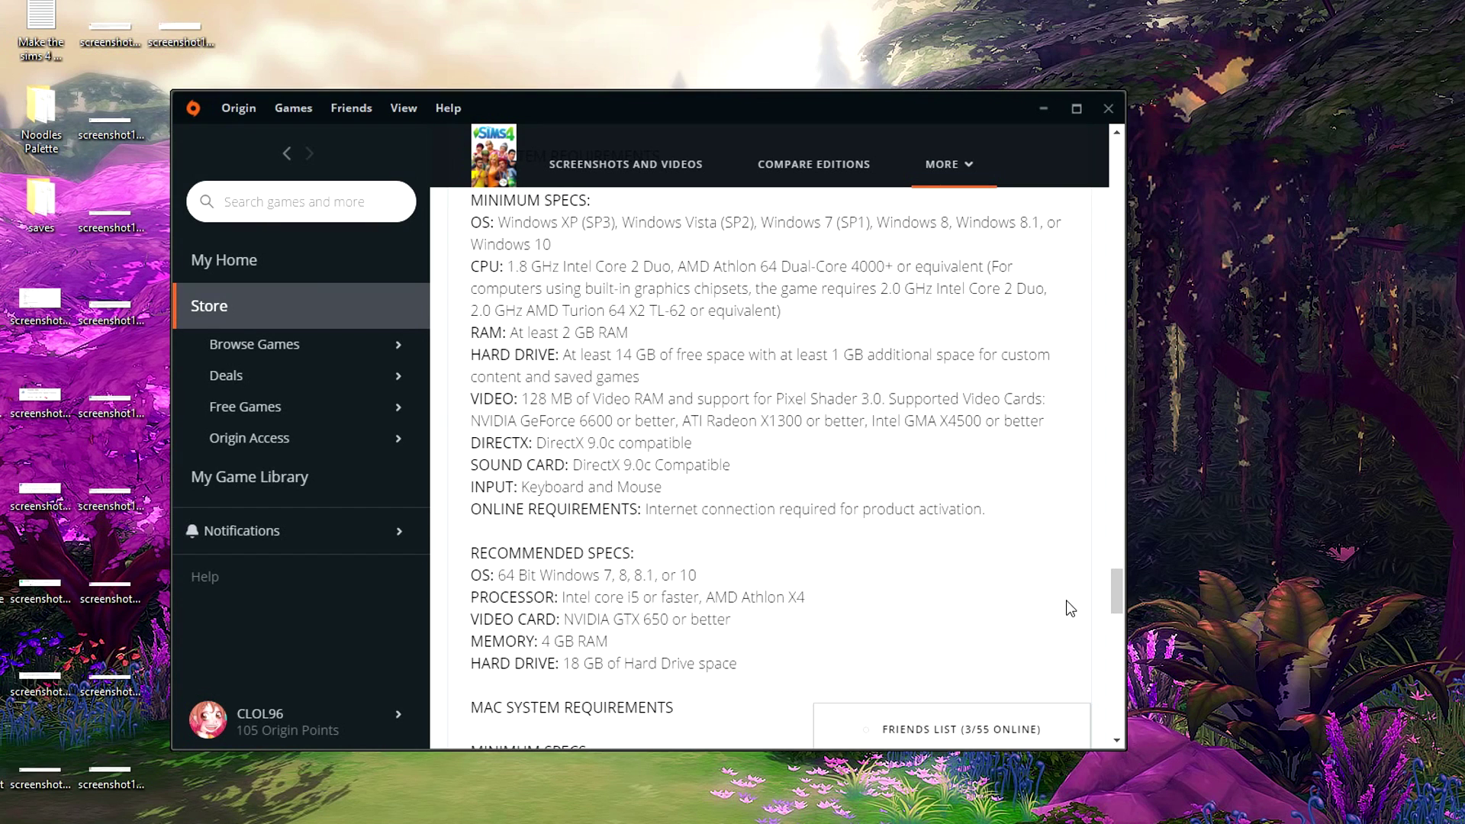
pyautogui.scroll(1, 1066, 606)
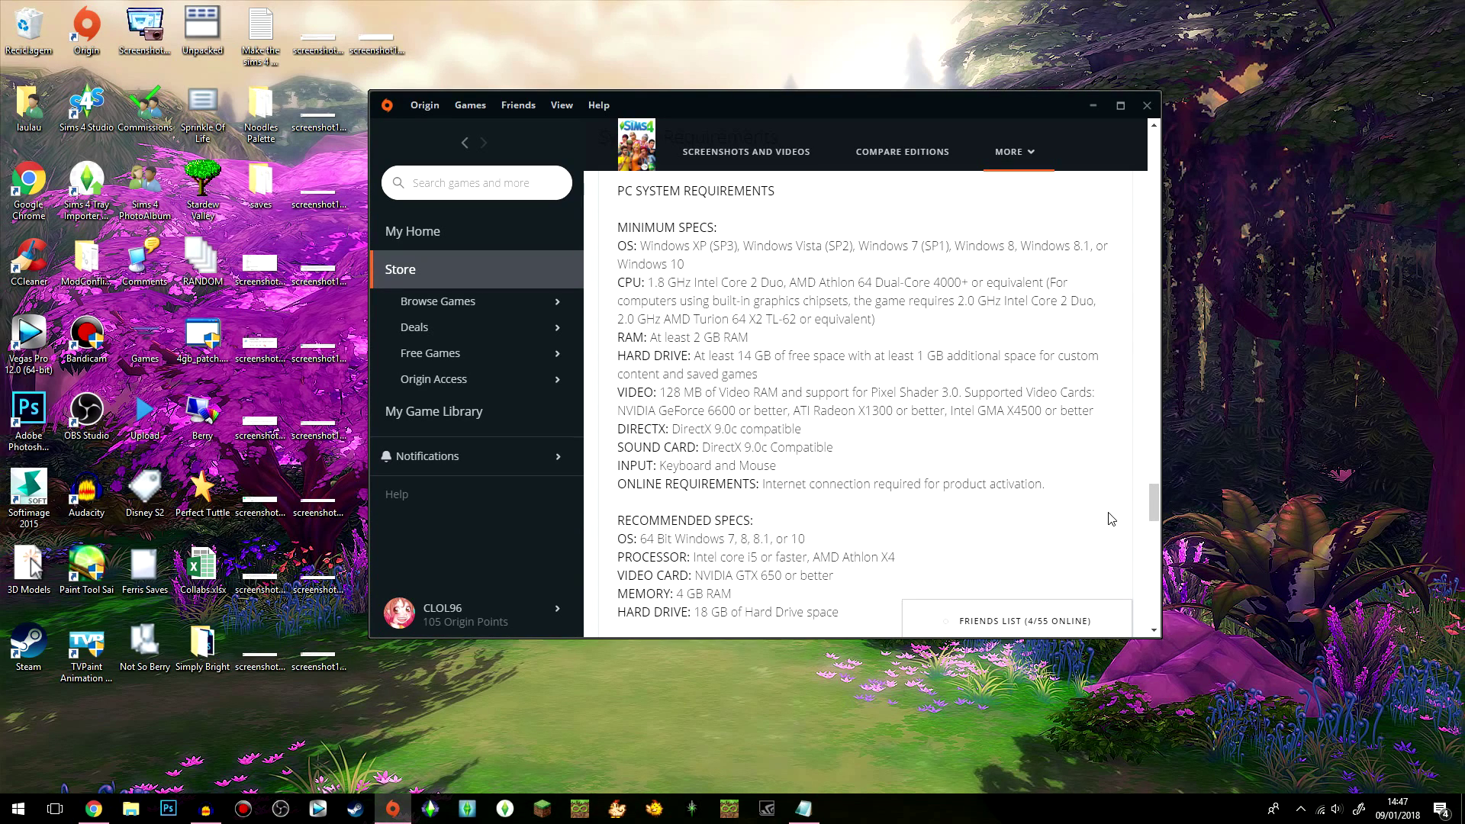
# Step: Search Windows for "painel", open the Control Panel and show the System page with the processor and RAM information
pyautogui.click(458, 614)
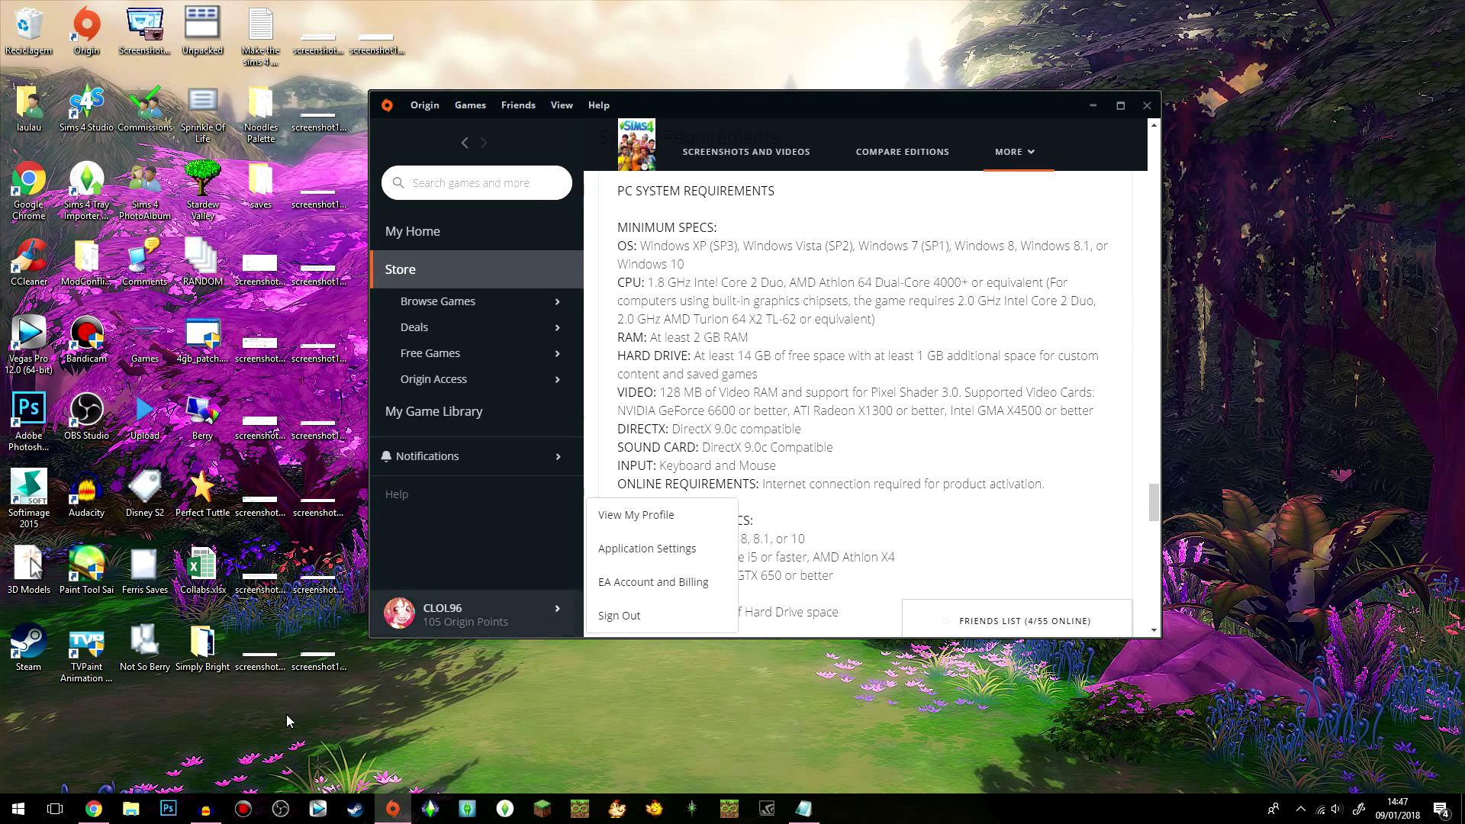
pyautogui.click(19, 808)
pyautogui.write('painel')
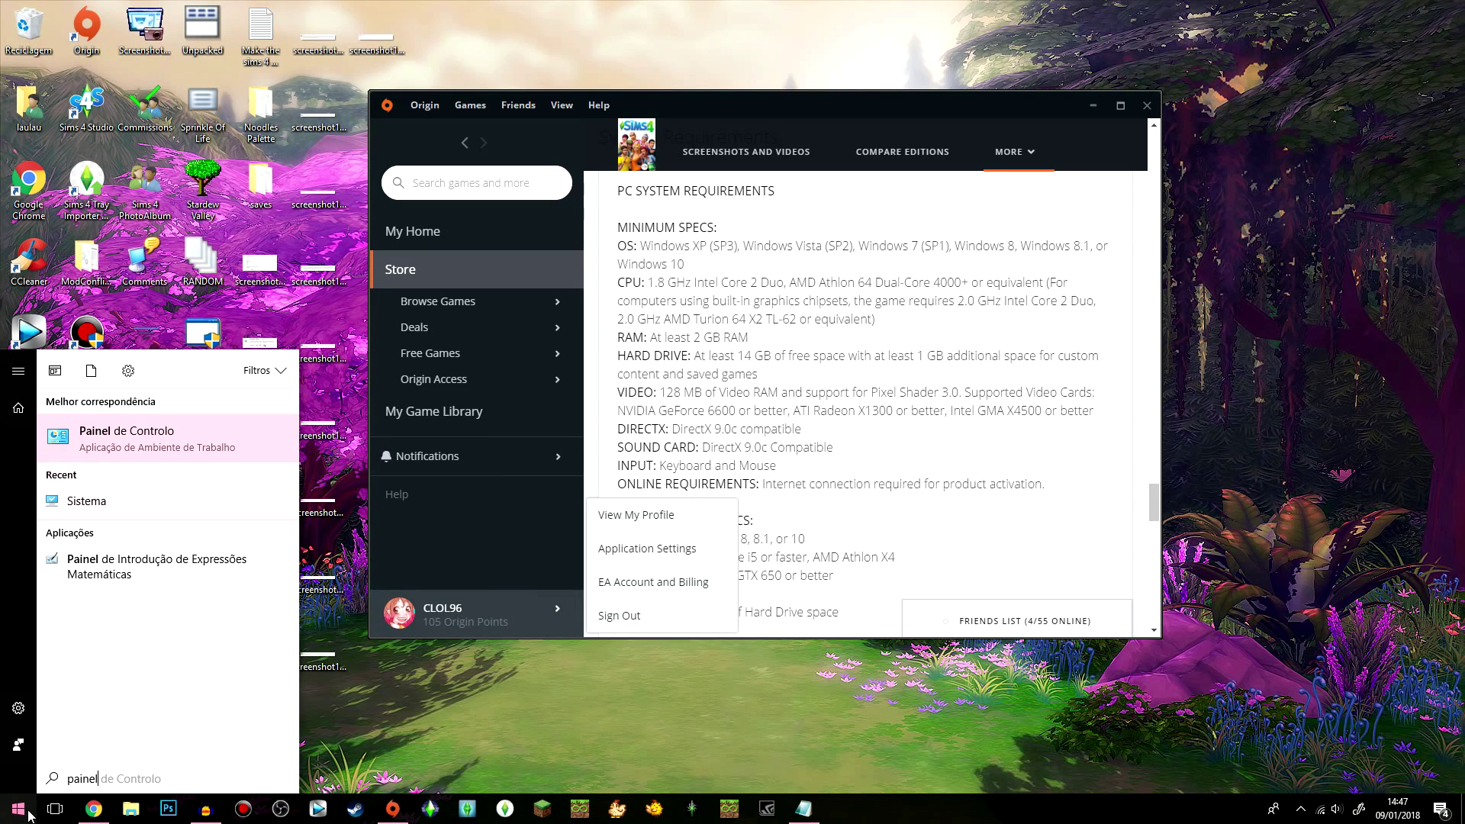
pyautogui.press('Return')
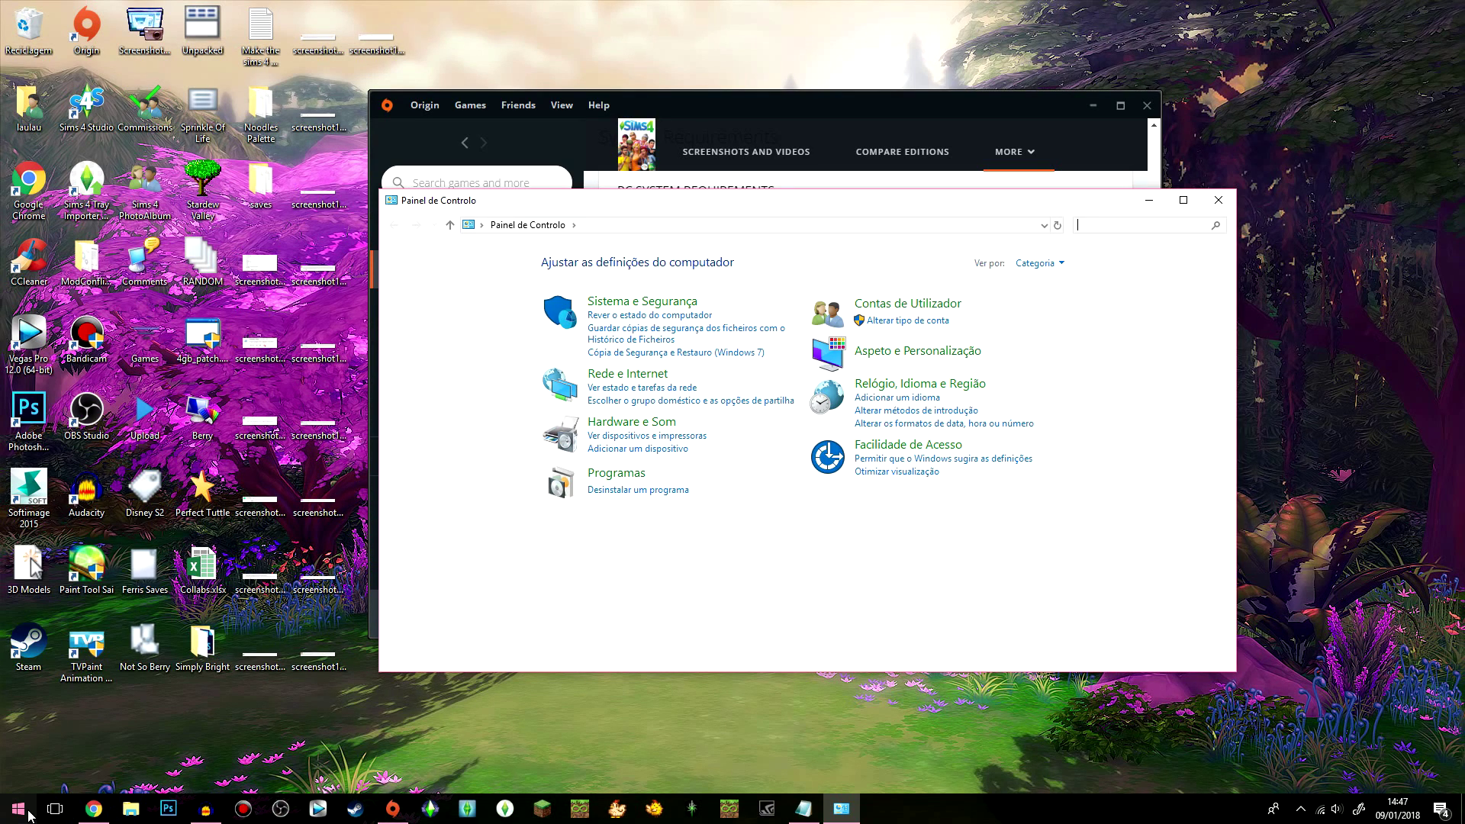
pyautogui.click(619, 305)
pyautogui.click(602, 347)
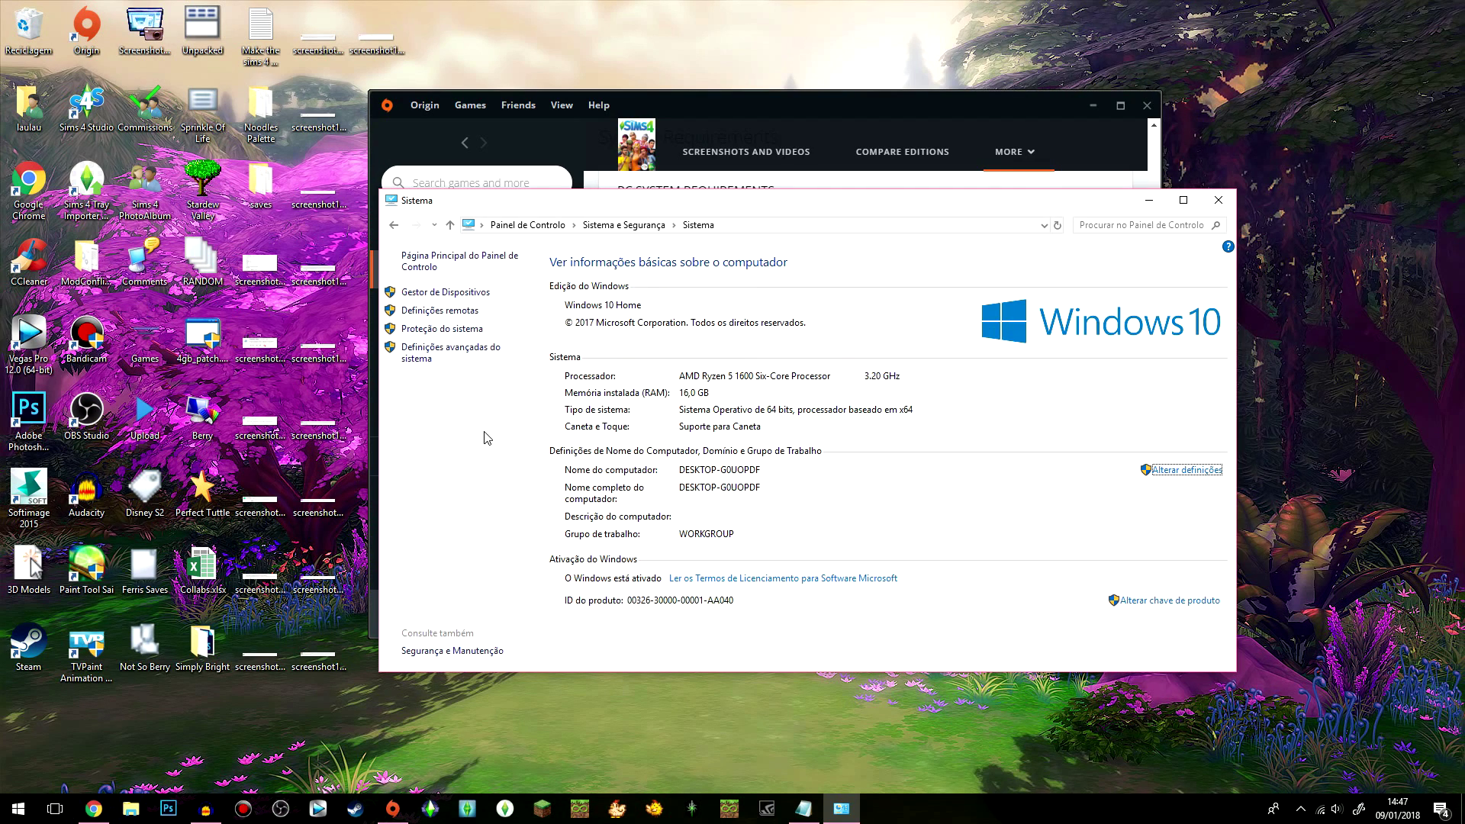
# Step: Search automatically for an updated NVIDIA GeForce GTX 1060 3GB driver in Device Manager, and close the system windows
pyautogui.click(487, 293)
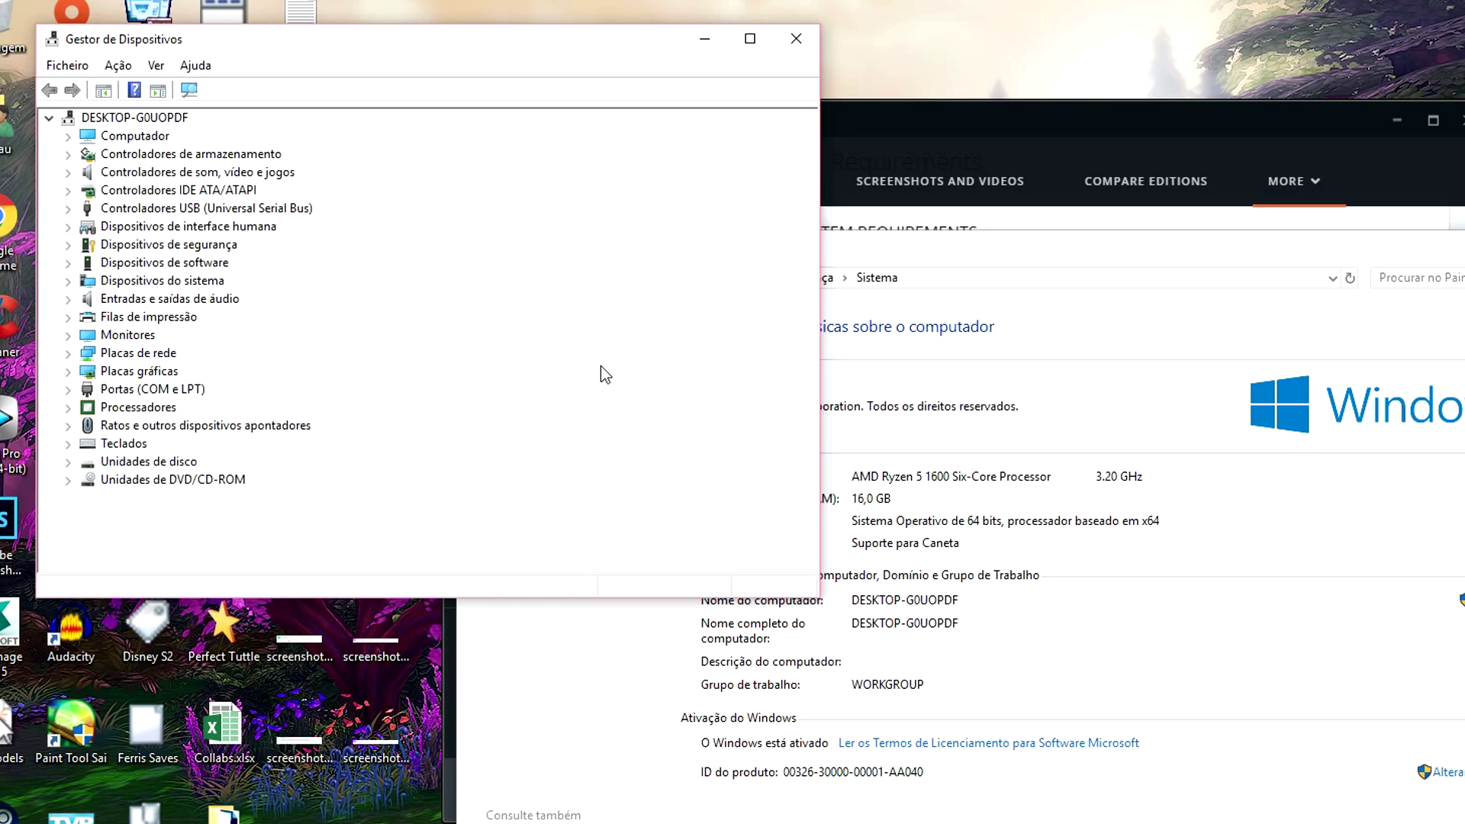
pyautogui.click(68, 372)
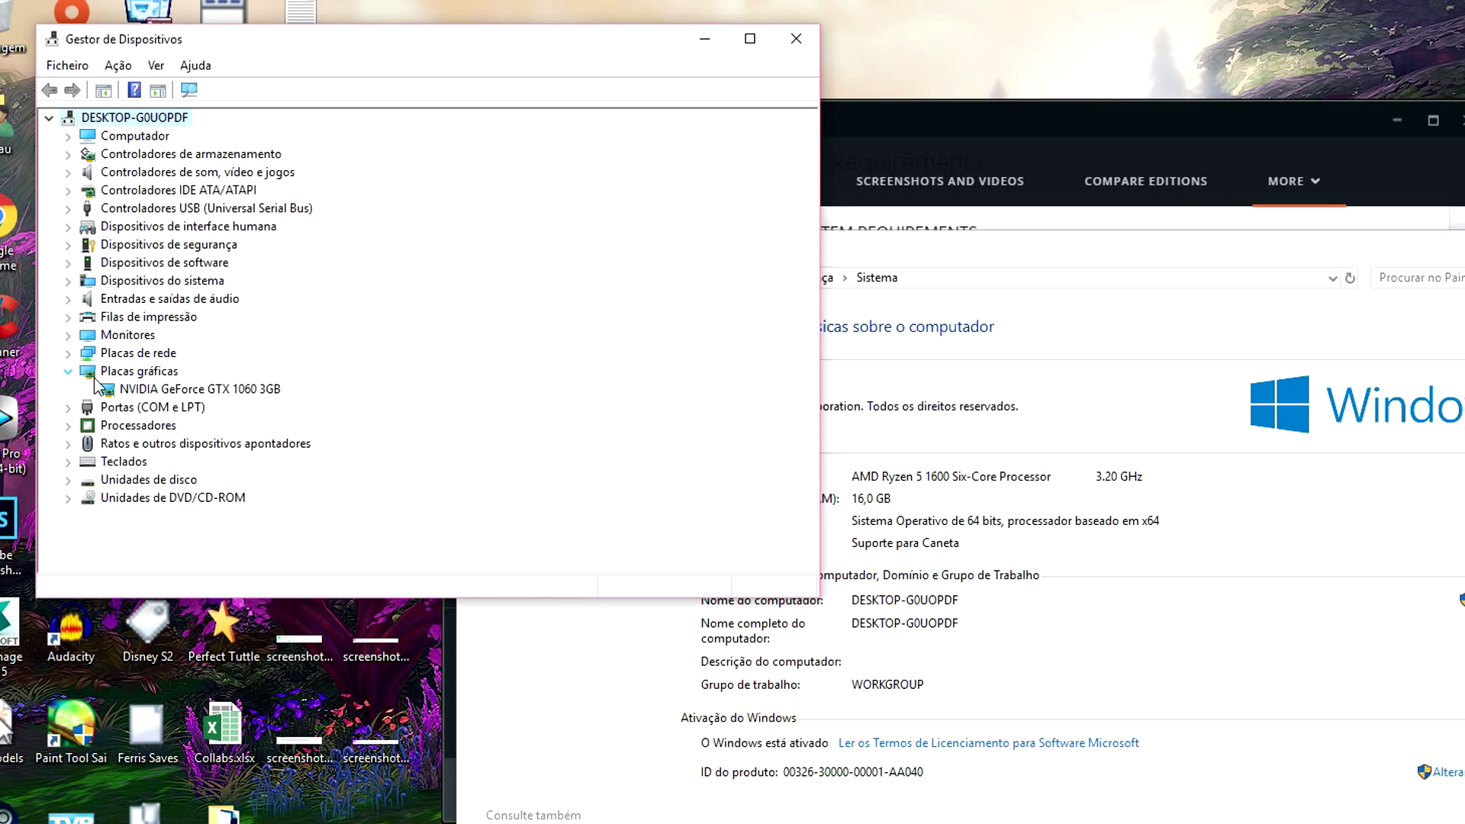
pyautogui.rightClick(212, 394)
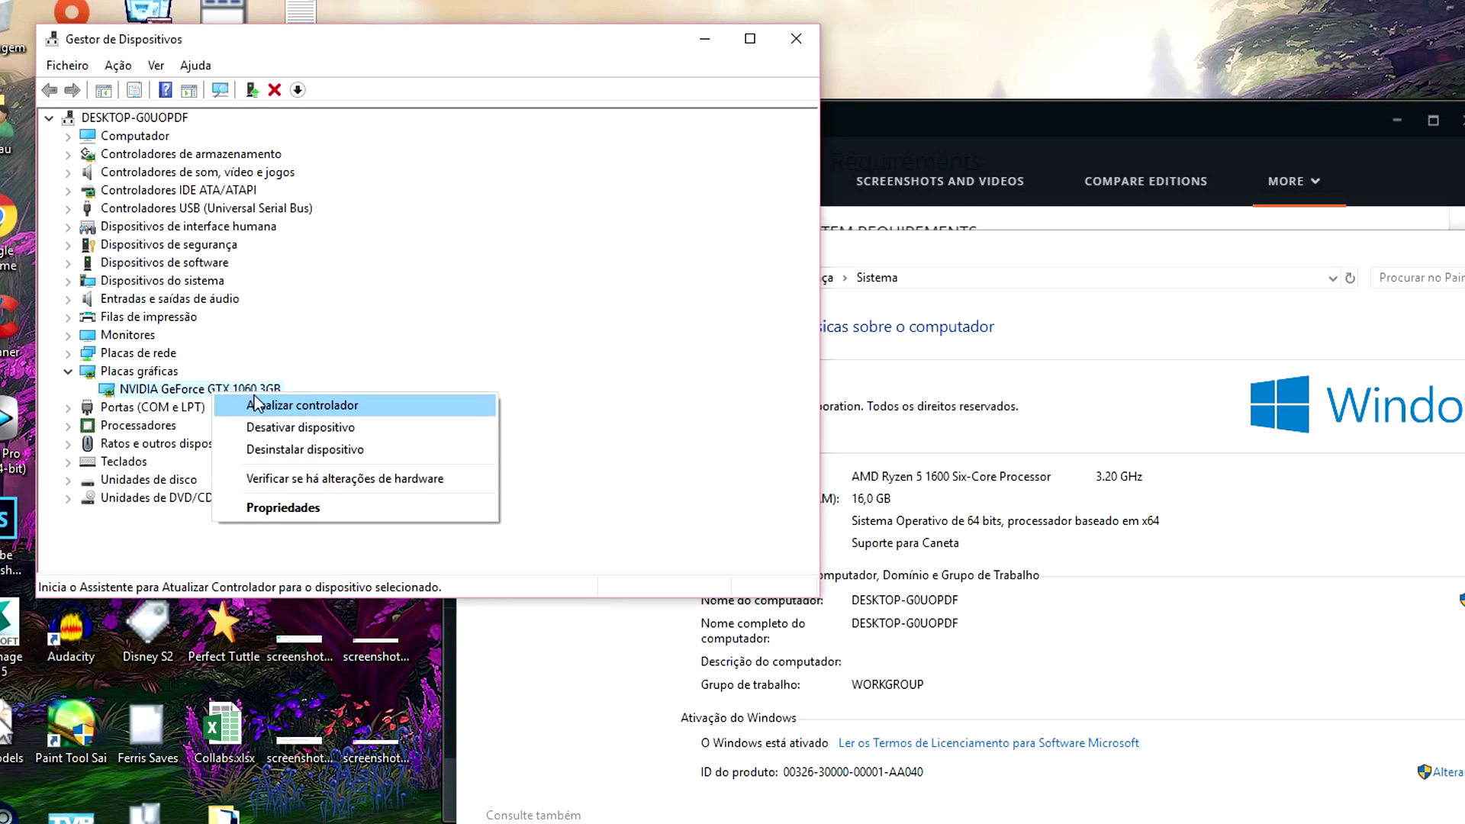
pyautogui.click(367, 407)
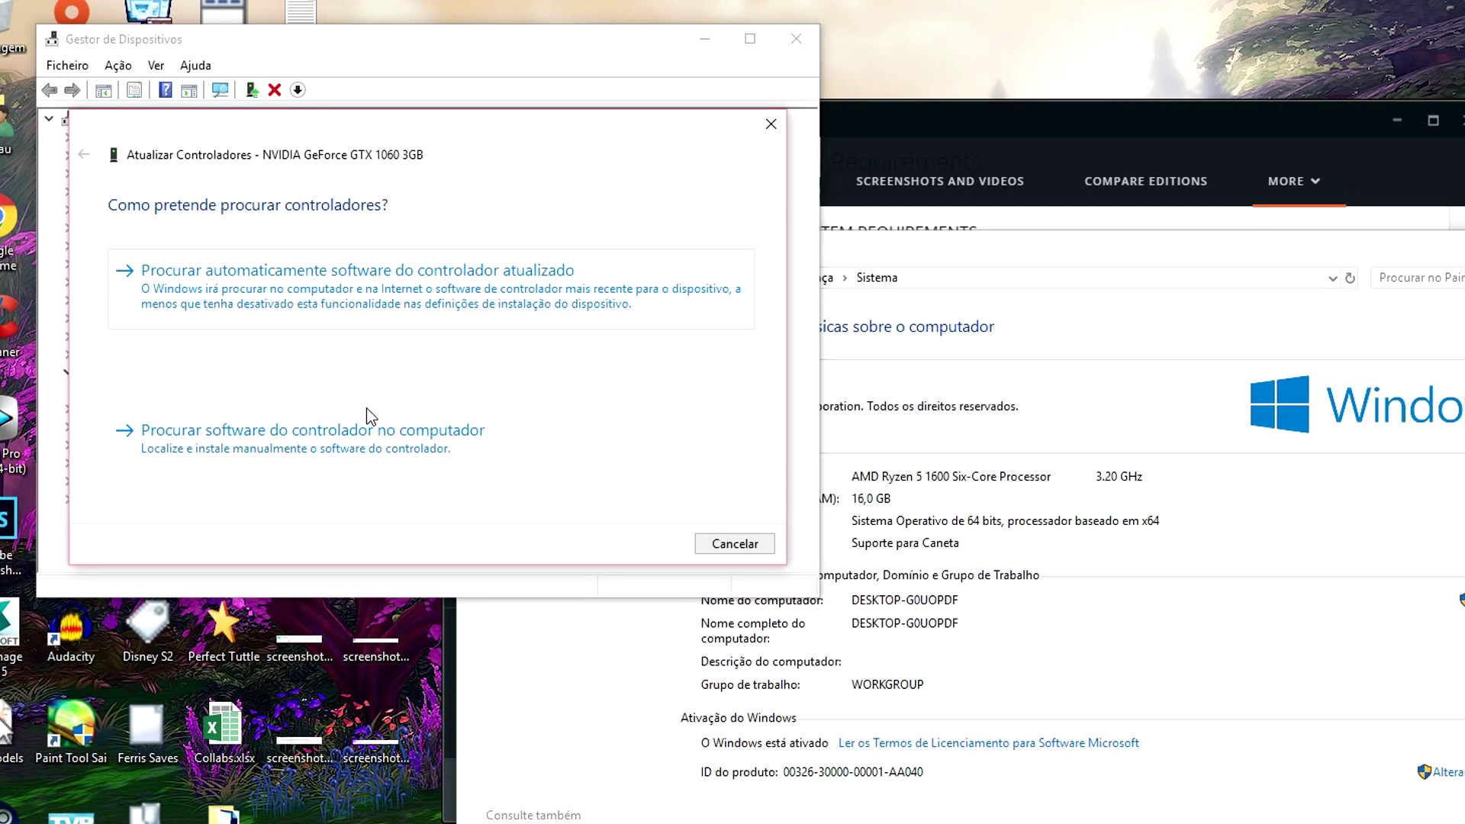
pyautogui.click(359, 320)
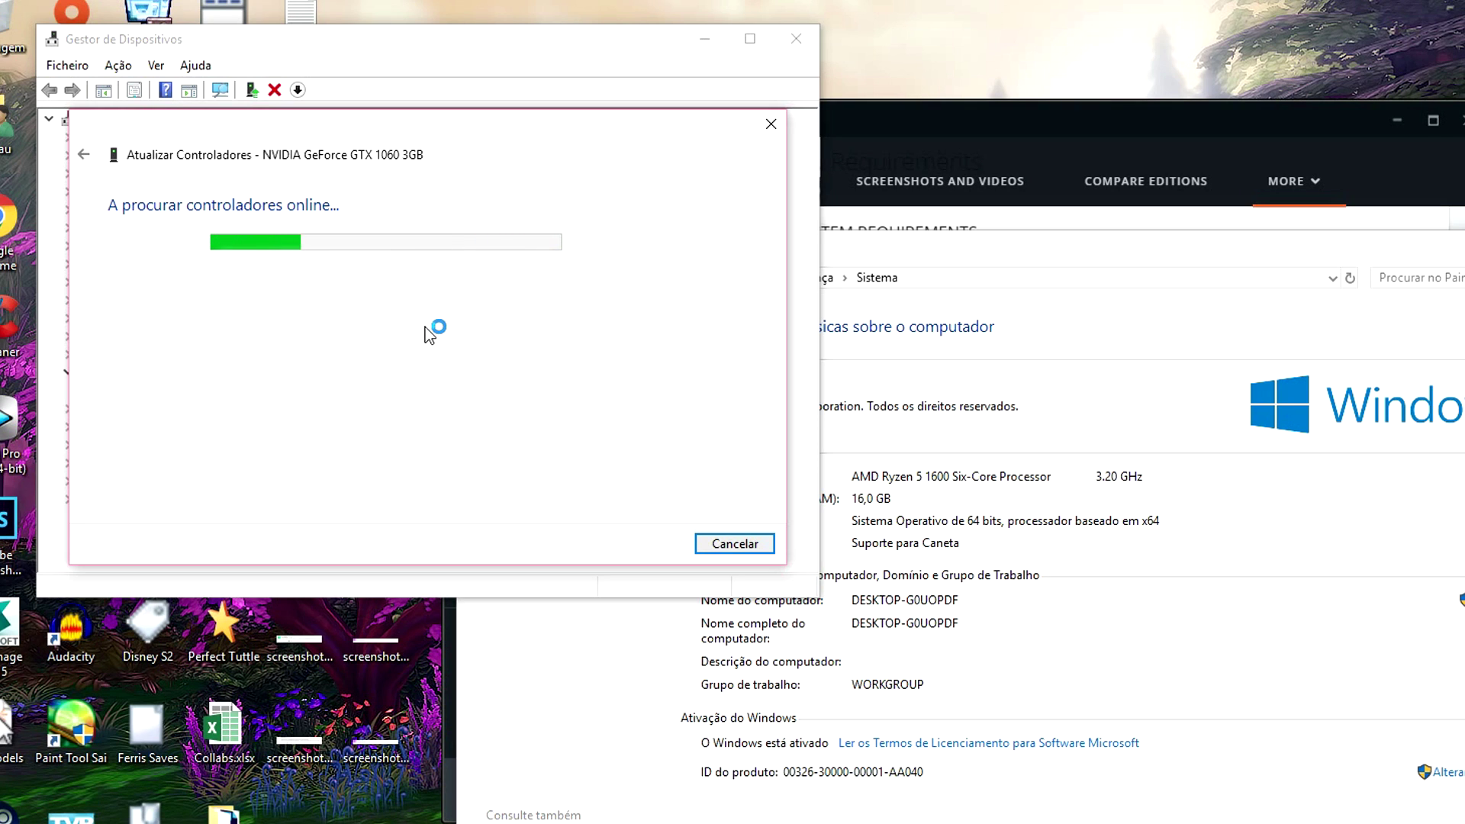
pyautogui.press('Return')
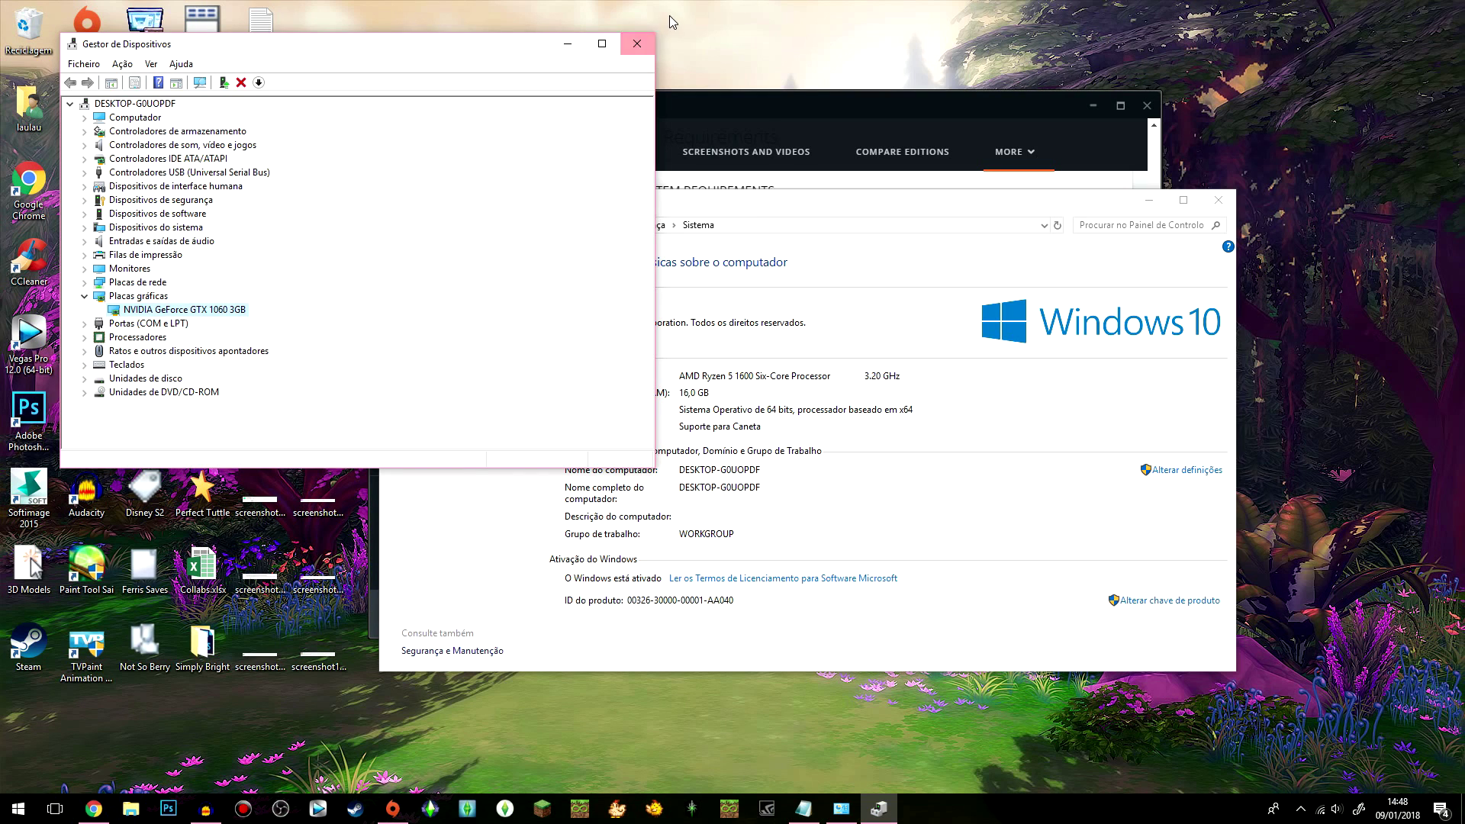
pyautogui.click(652, 46)
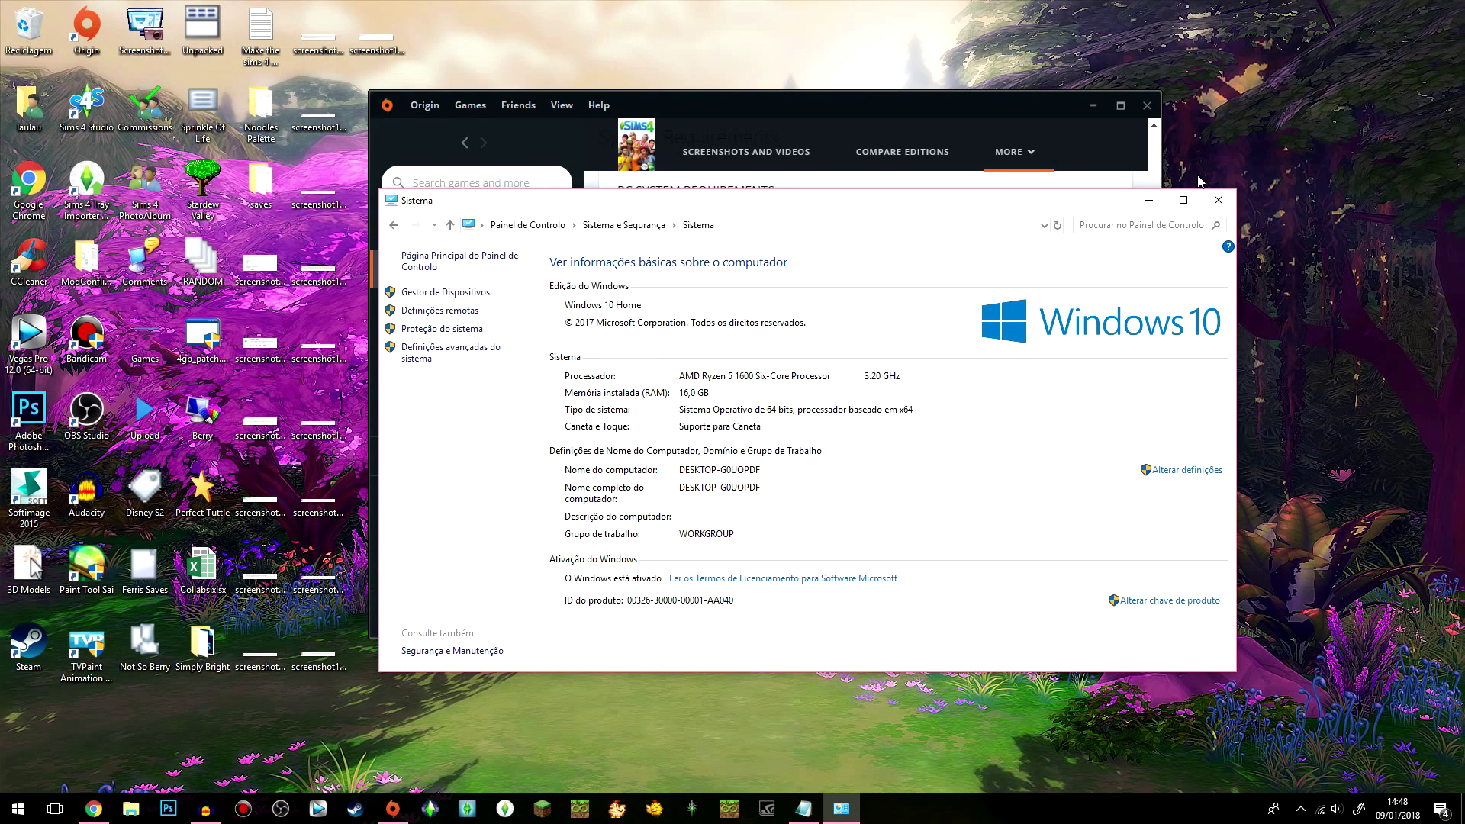
pyautogui.click(1219, 200)
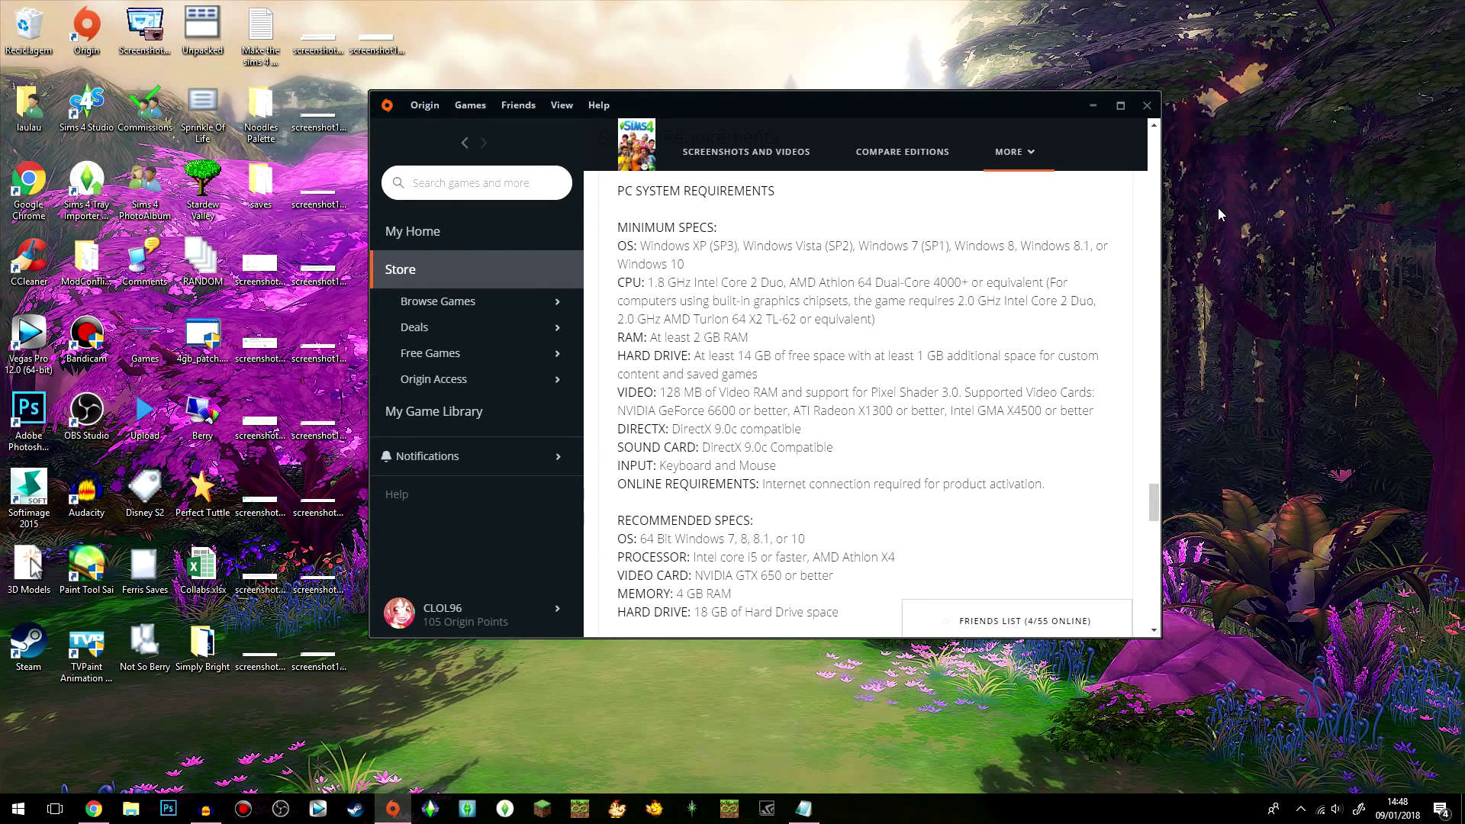
# Step: Open CCleaner from the desktop and decline the offer to download version 5.38.6357
pyautogui.doubleClick(23, 260)
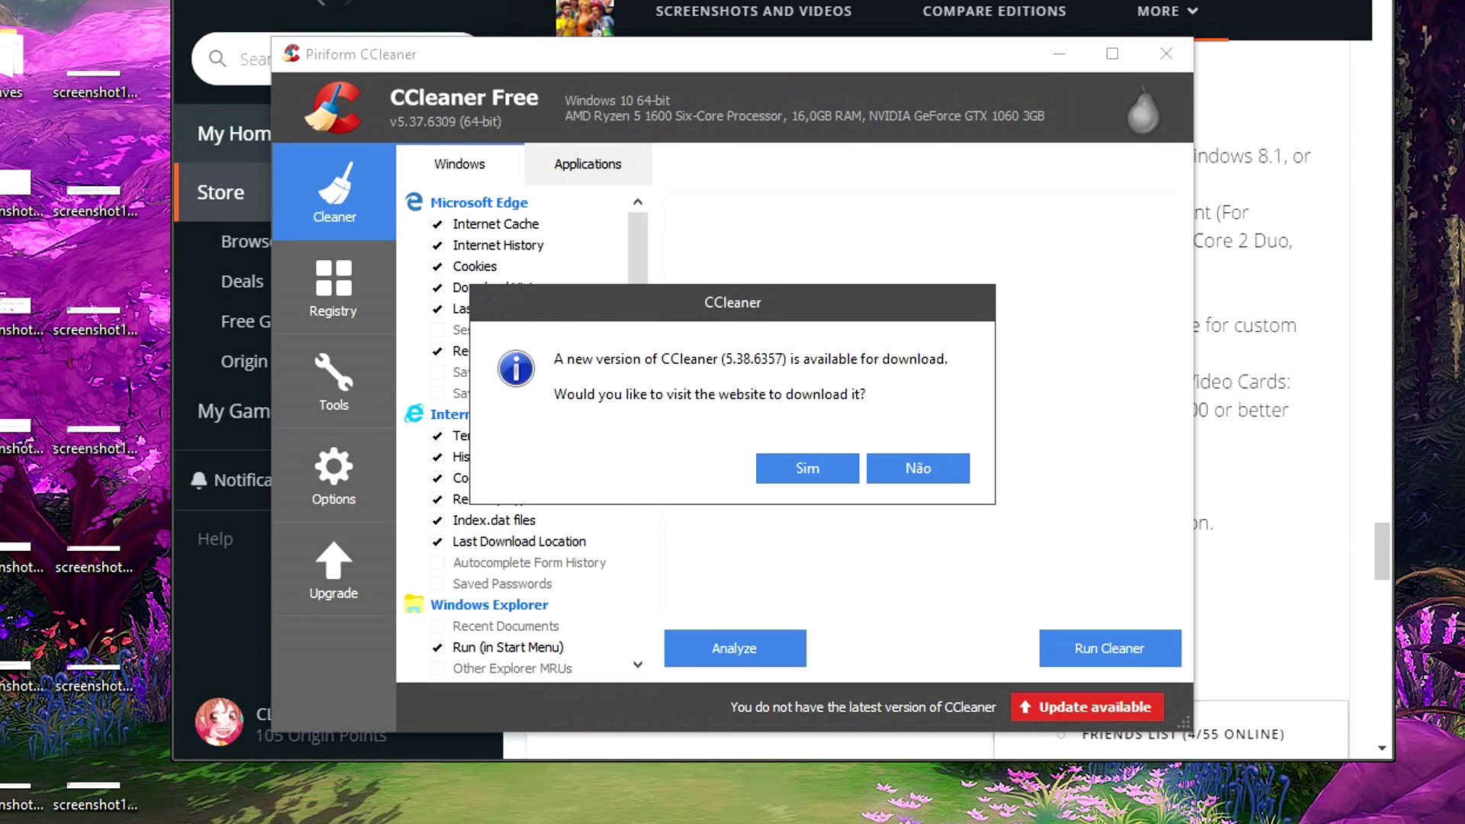
pyautogui.click(902, 465)
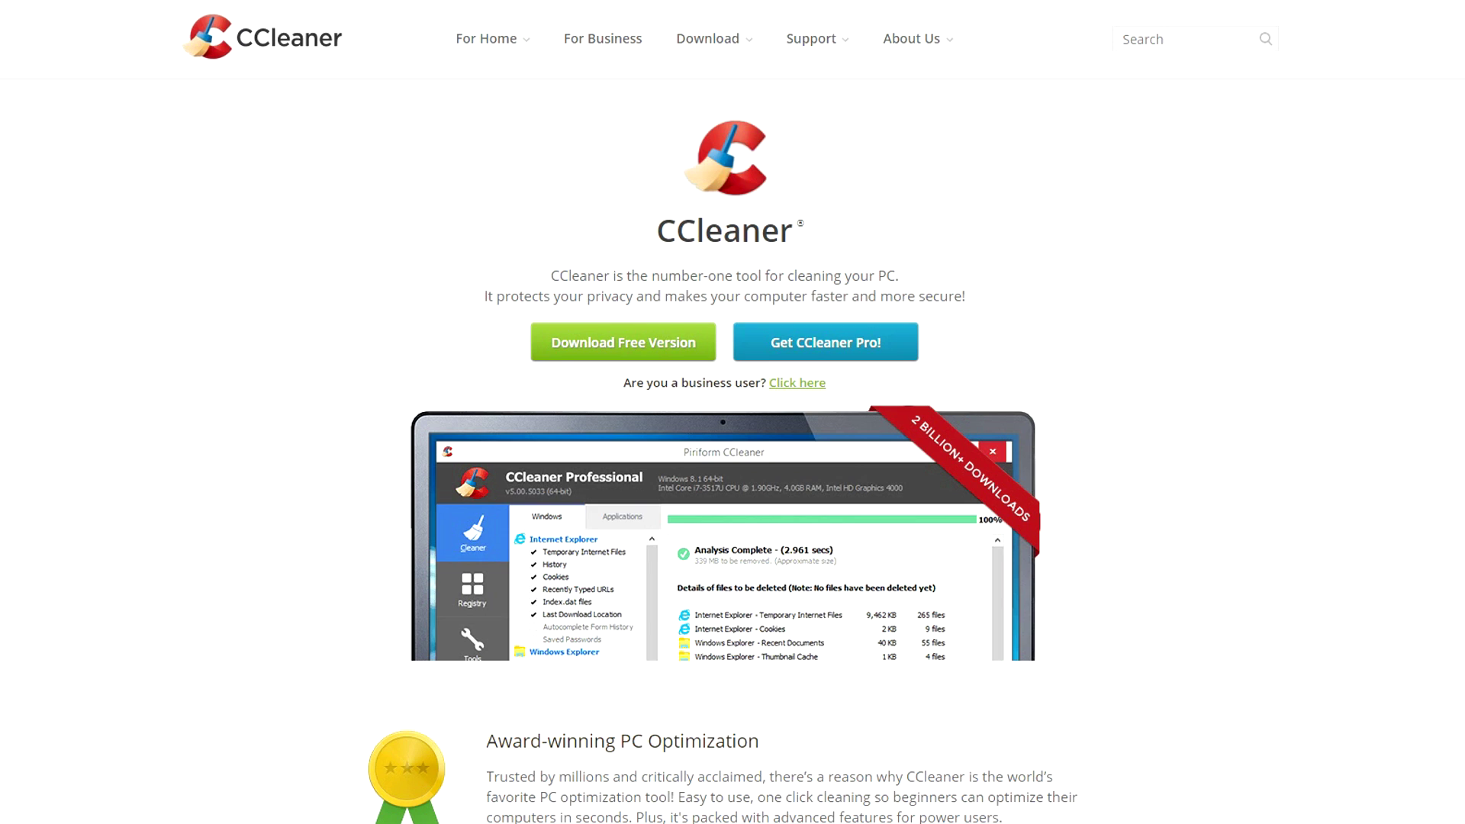
# Step: Read through the CCleaner product page, examining its reviews and its speed, browsing, stability and startup benefits
pyautogui.scroll(-1, 1433, 113)
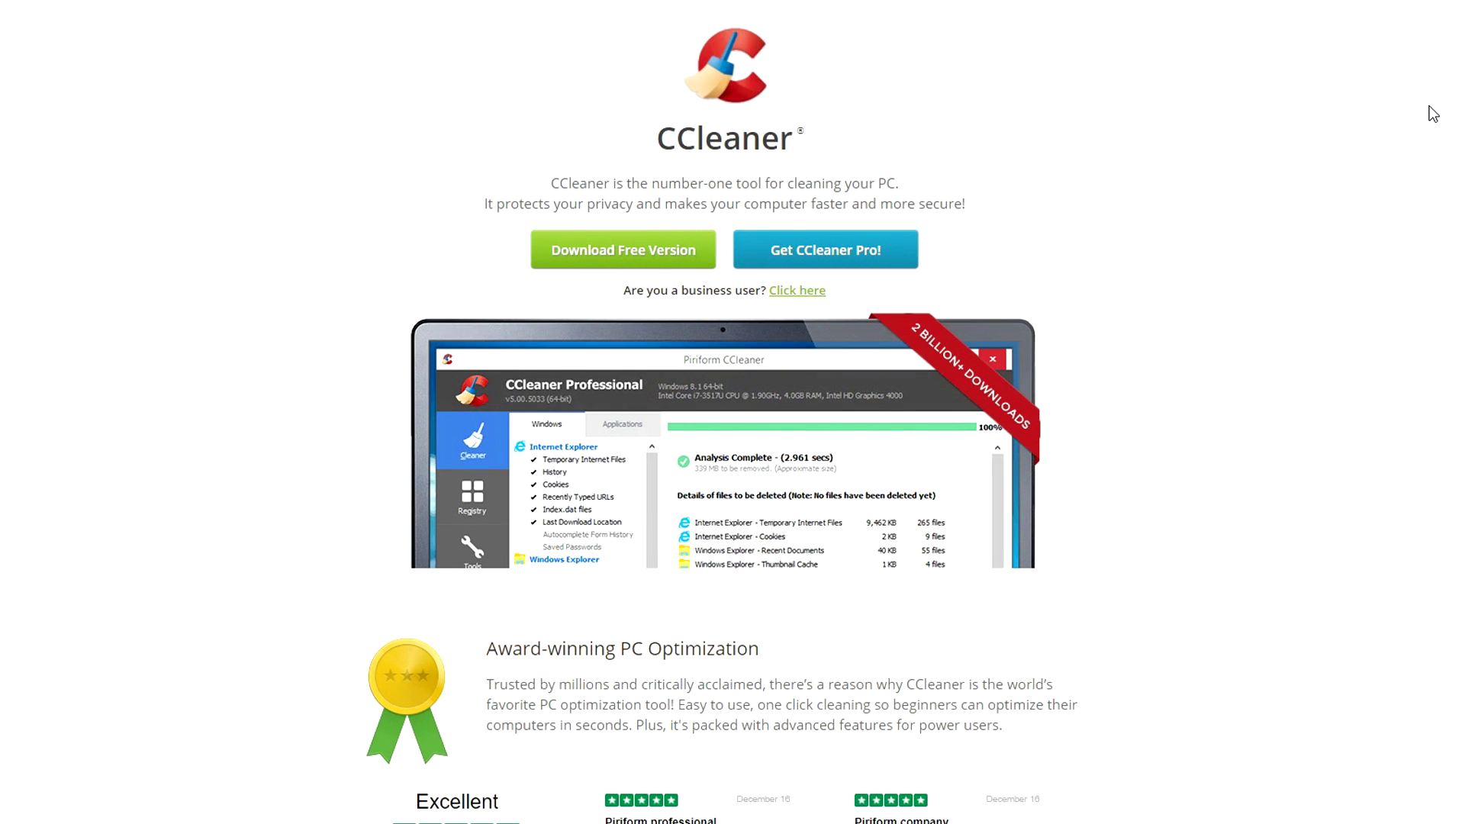
pyautogui.scroll(-2, 1433, 113)
pyautogui.scroll(-1, 1433, 113)
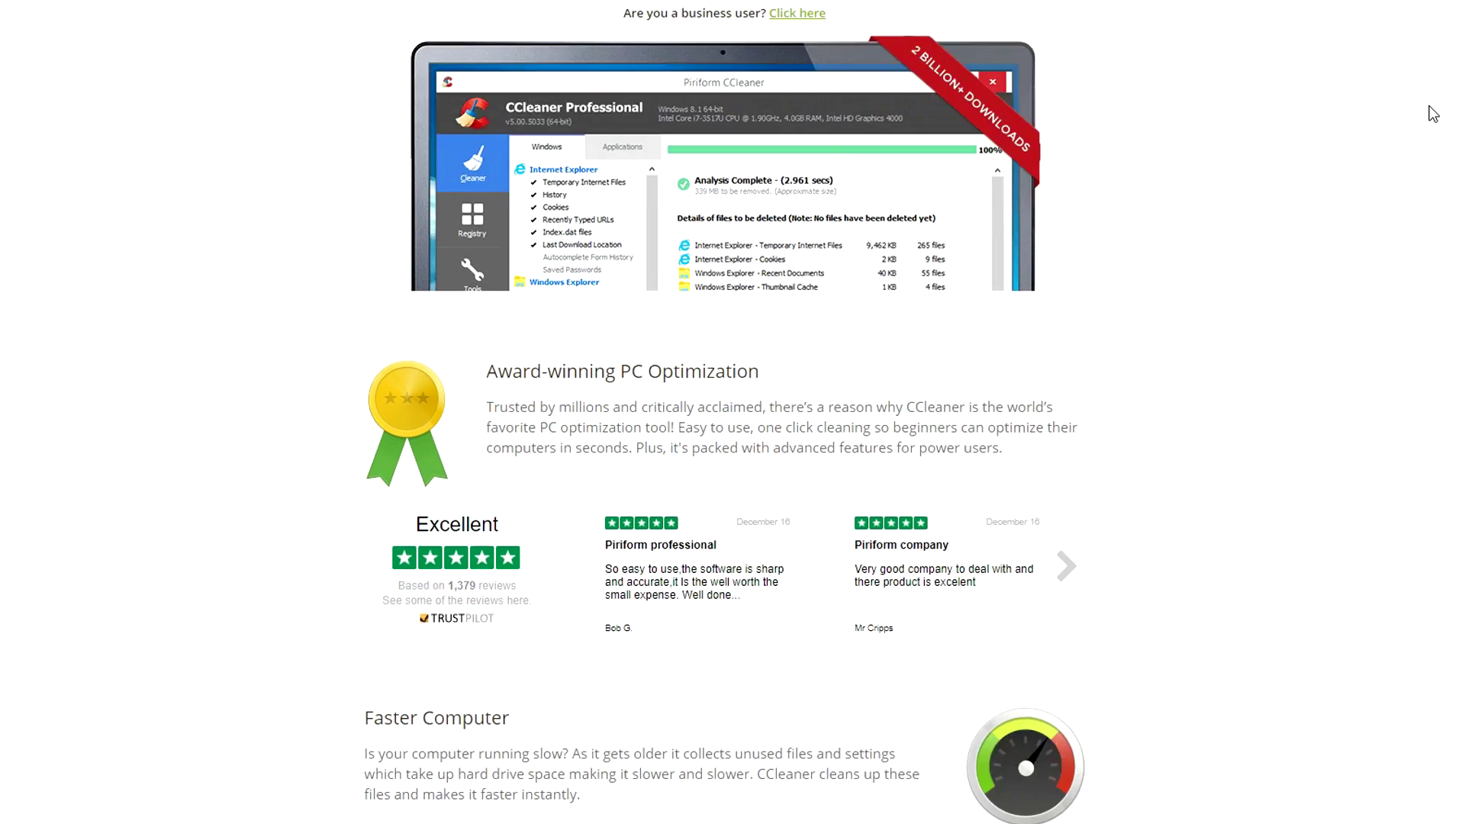
pyautogui.scroll(-2, 1433, 113)
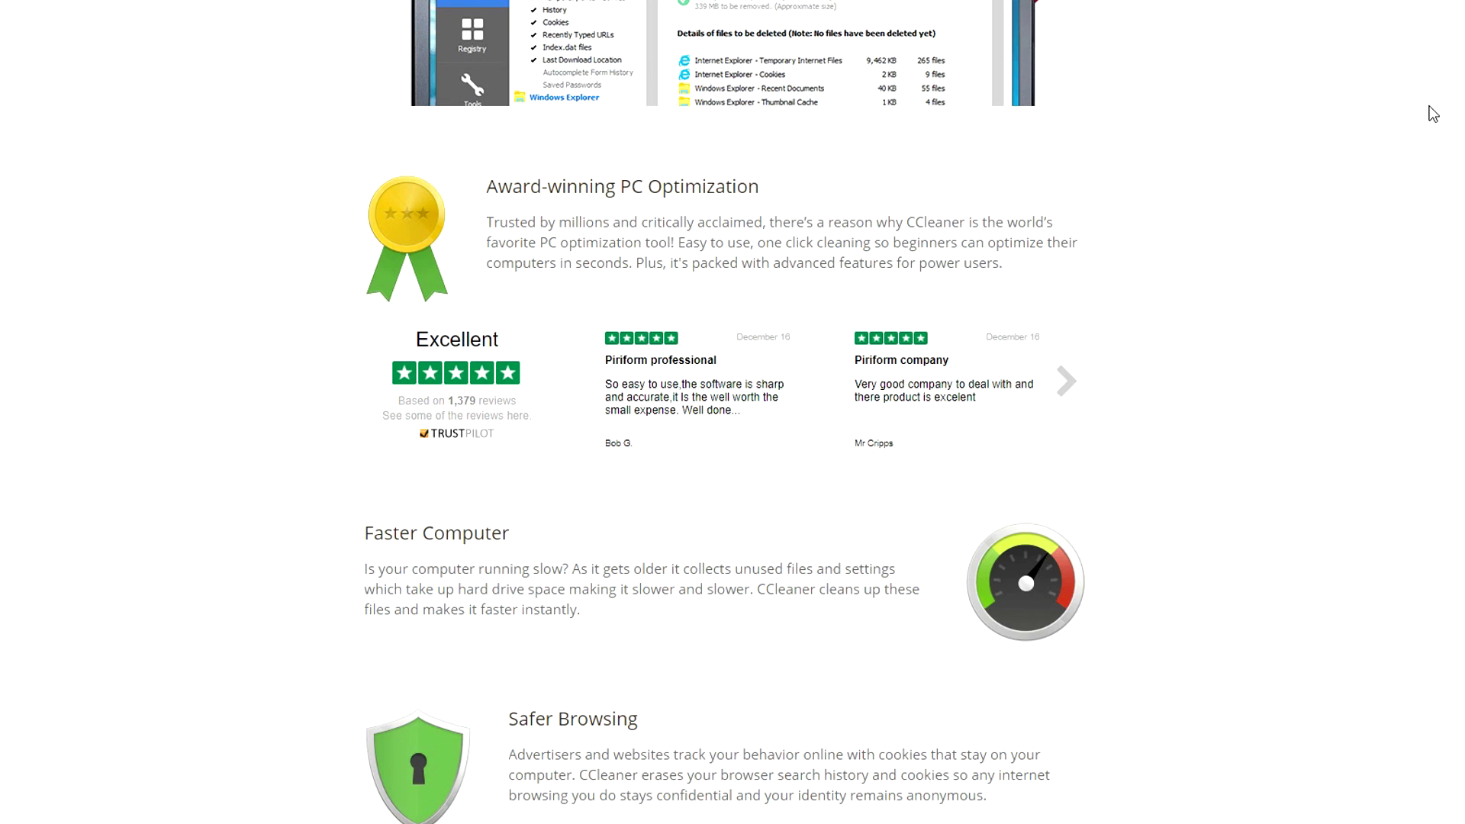
pyautogui.scroll(-1, 1433, 113)
pyautogui.scroll(-1, 1433, 113)
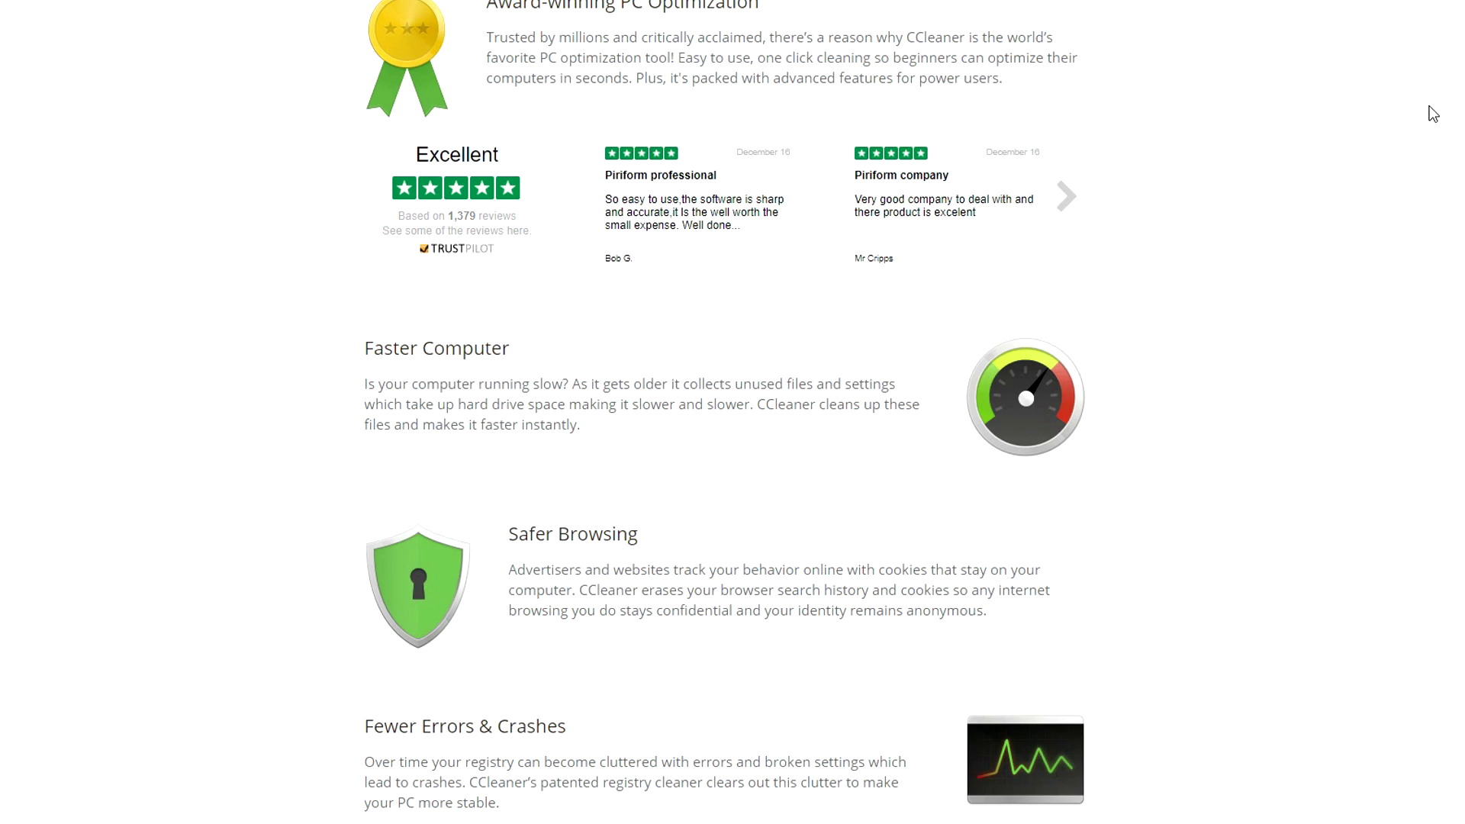
pyautogui.scroll(-2, 1433, 112)
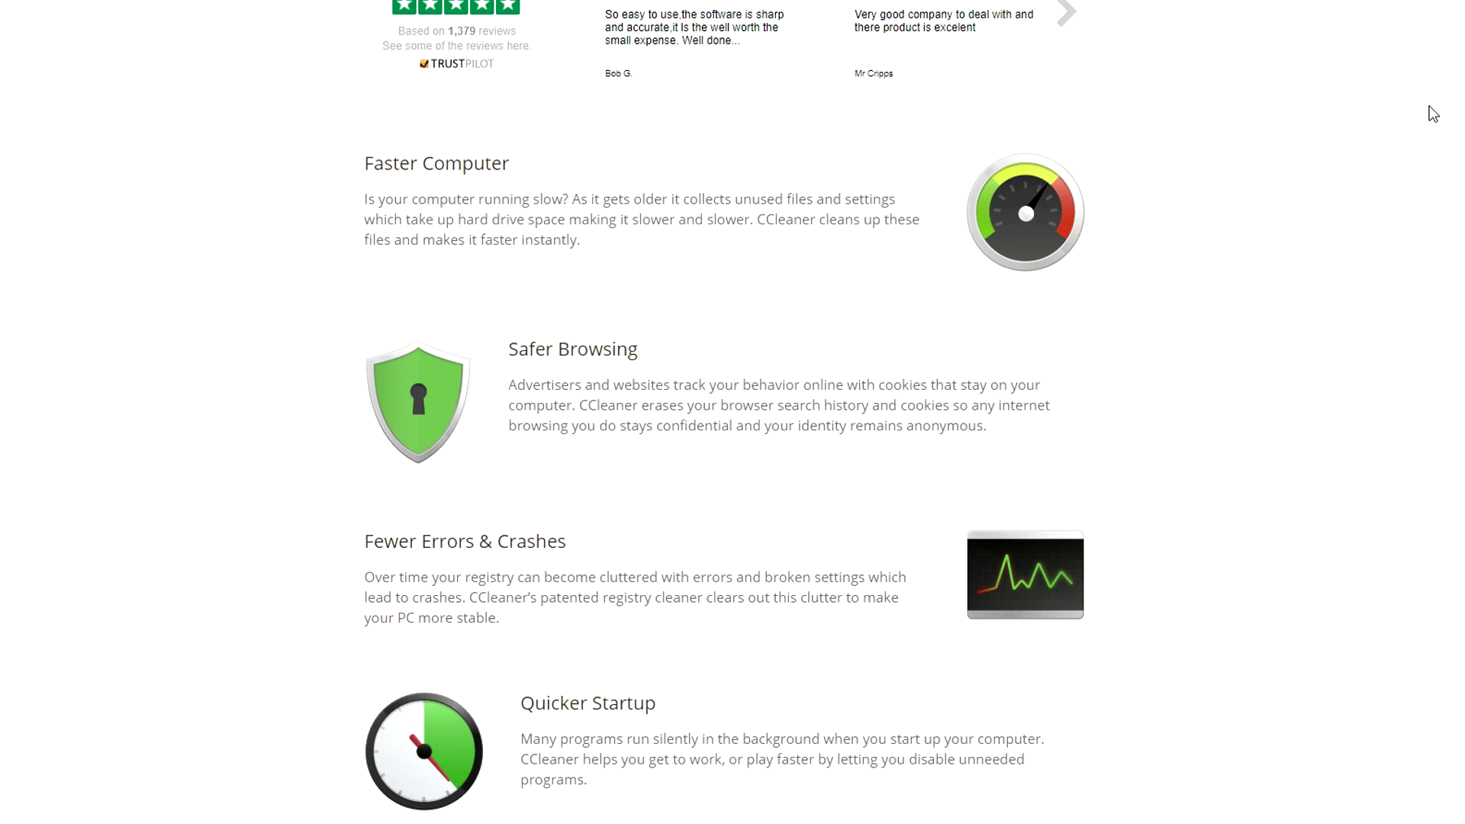
pyautogui.scroll(-2, 1433, 113)
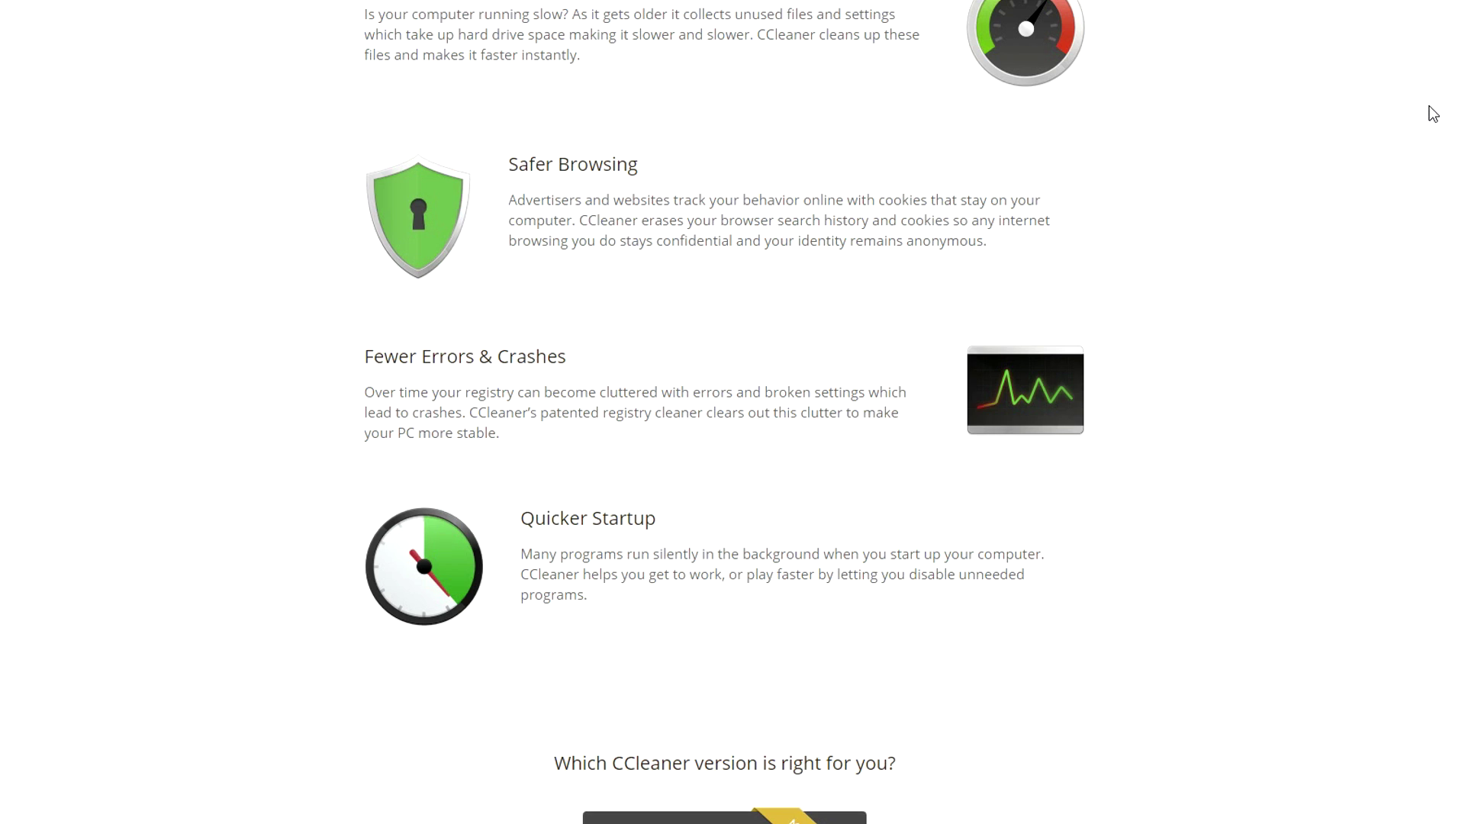
pyautogui.scroll(-1, 1429, 108)
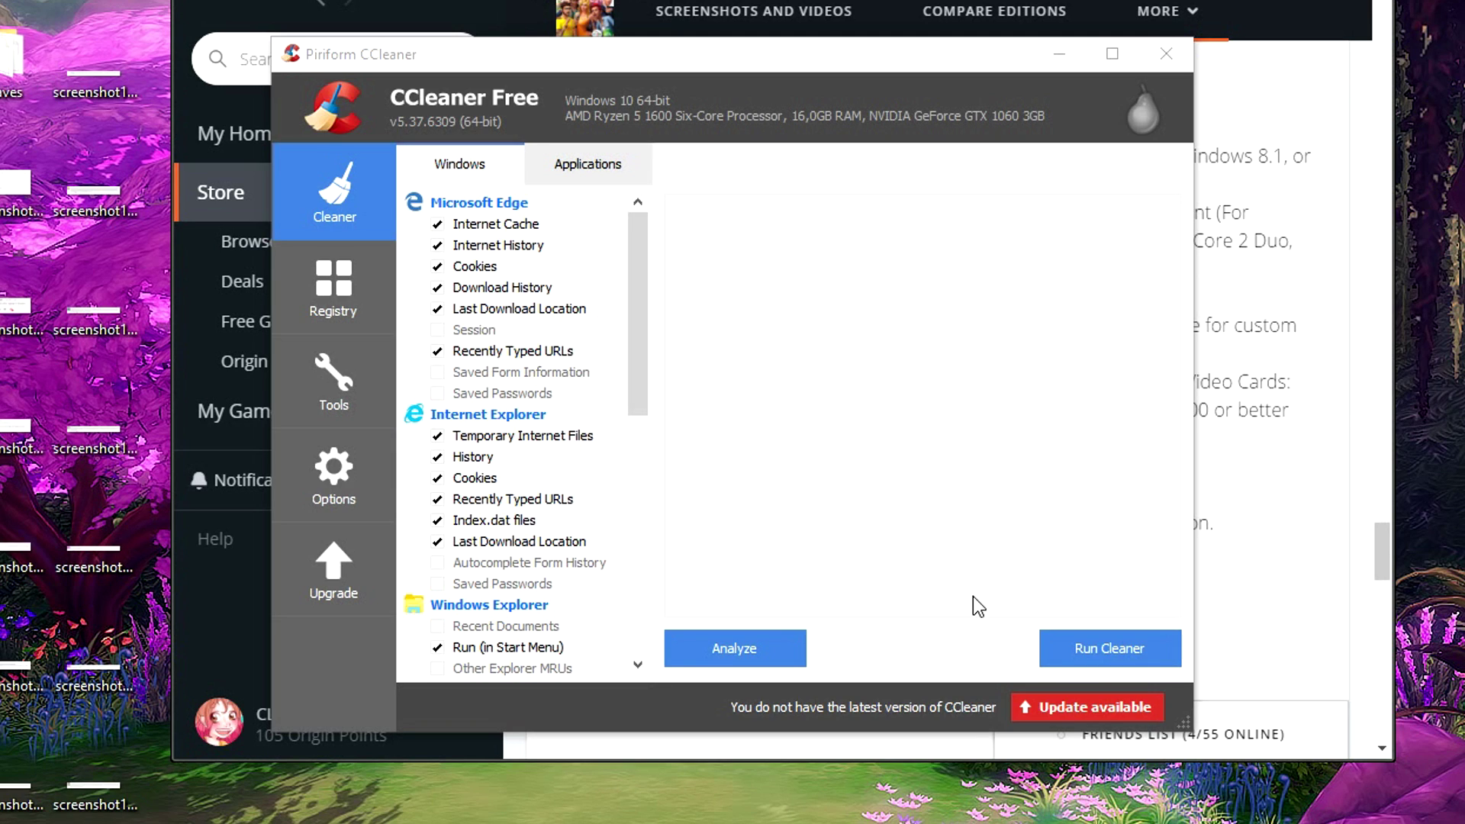
# Step: Check the Google Chrome cleaning options, leaving Session unchecked, and analyze the computer for removable files
pyautogui.click(609, 172)
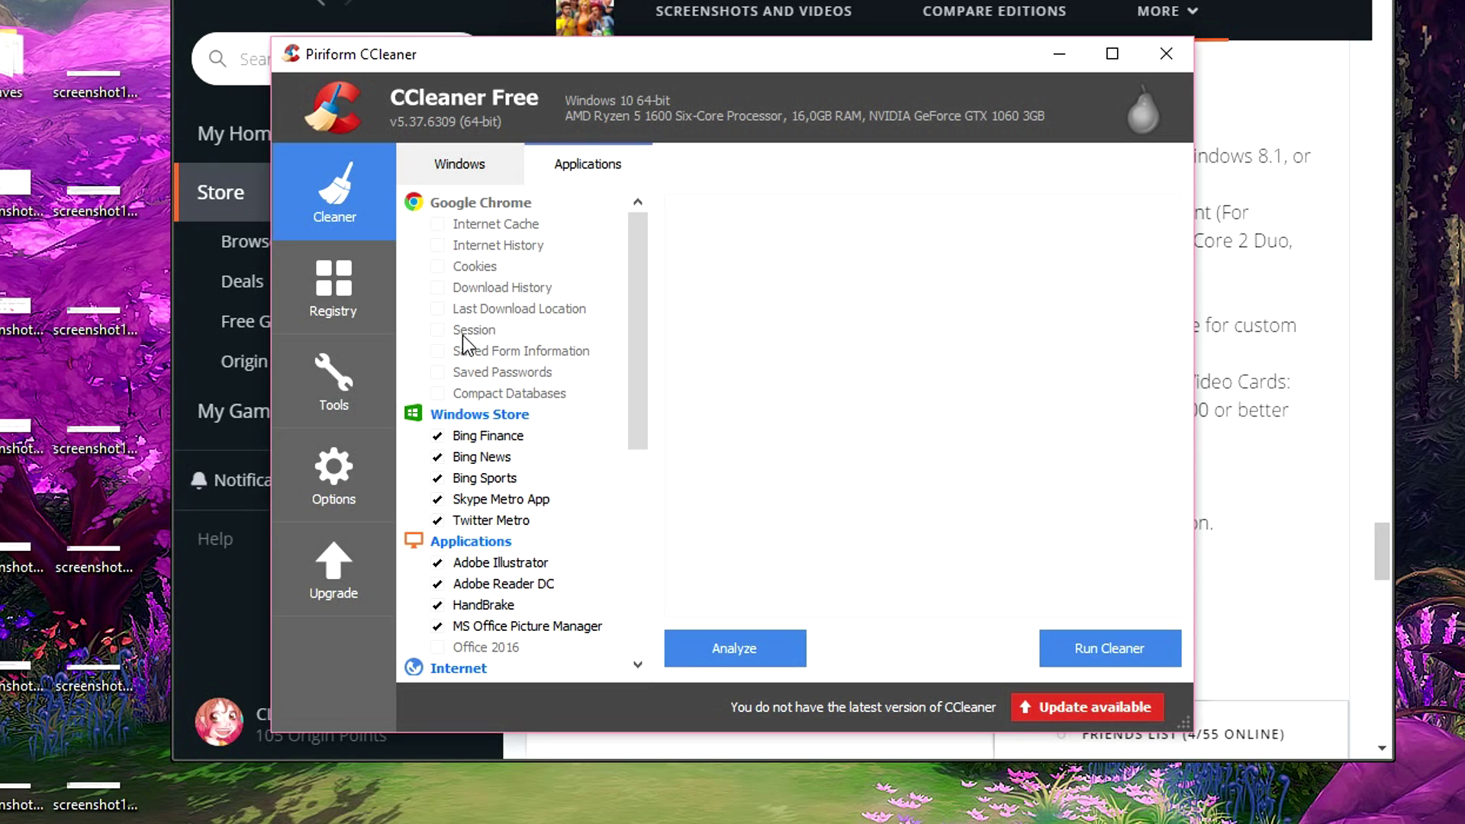
pyautogui.click(438, 331)
pyautogui.click(440, 331)
pyautogui.hotkey('ctrl', 'Tab')
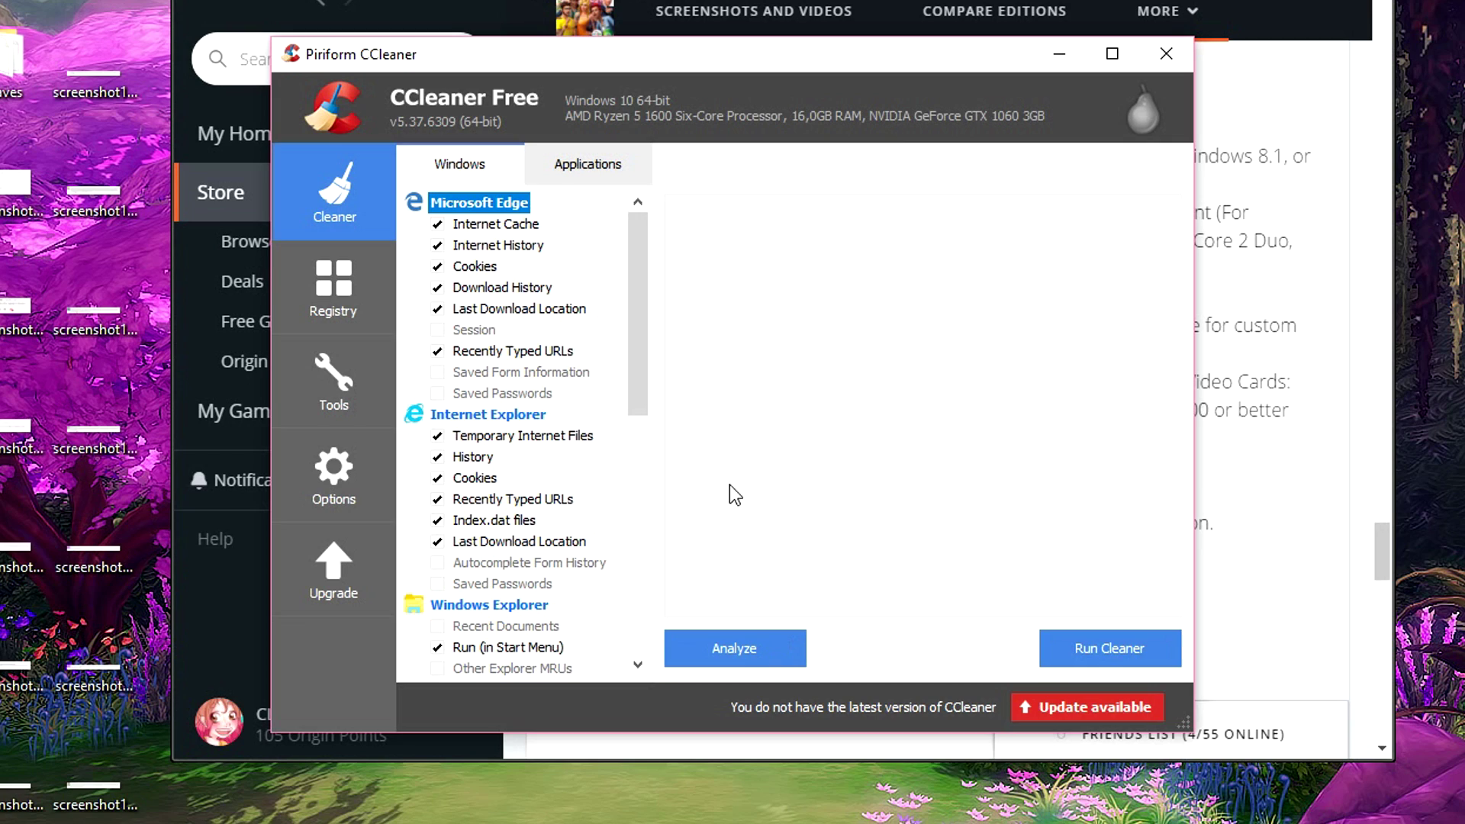
pyautogui.click(749, 655)
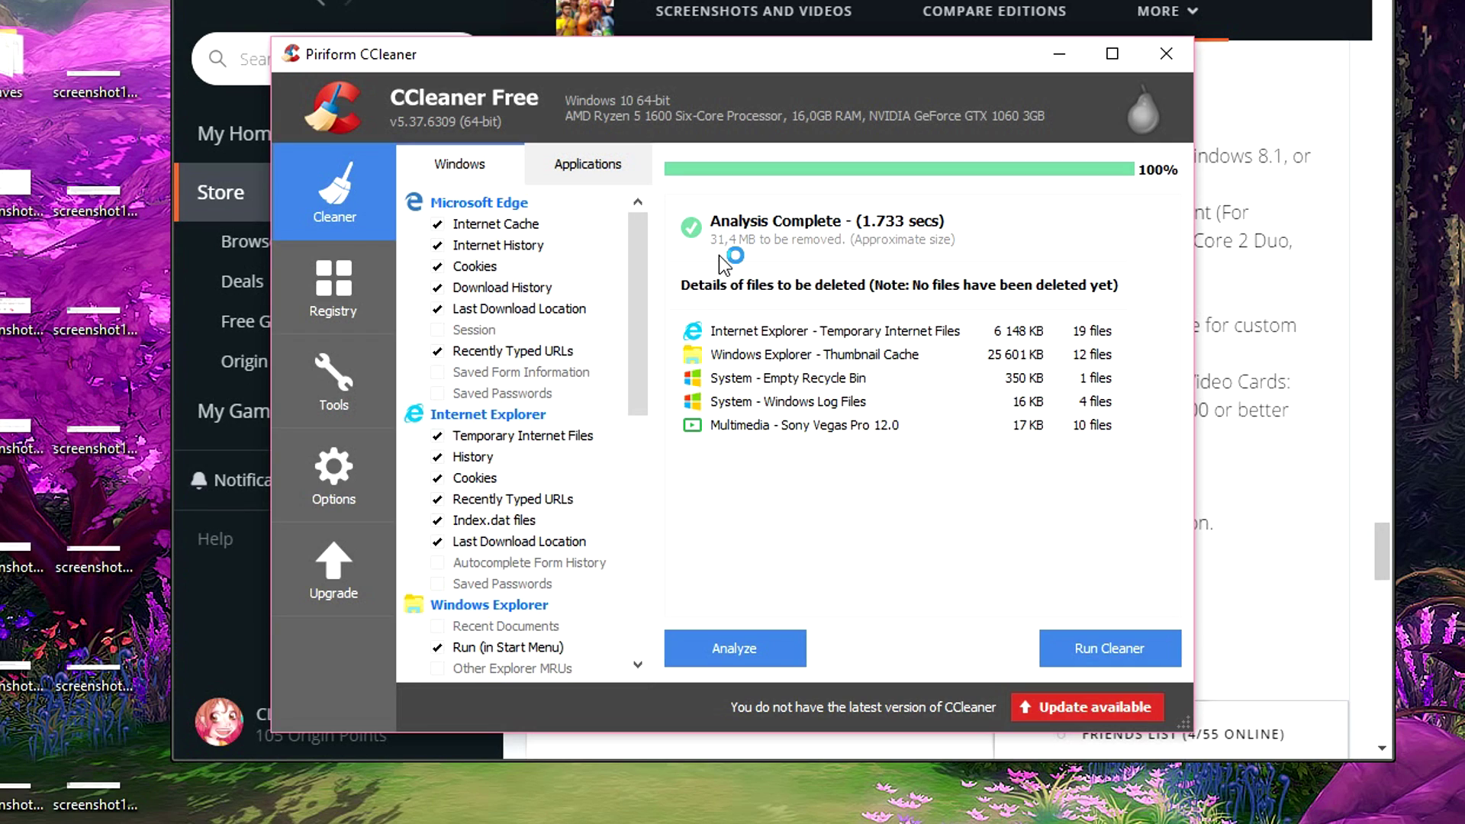
# Step: Run the cleaner on the analyzed files and confirm their permanent deletion
pyautogui.click(1092, 642)
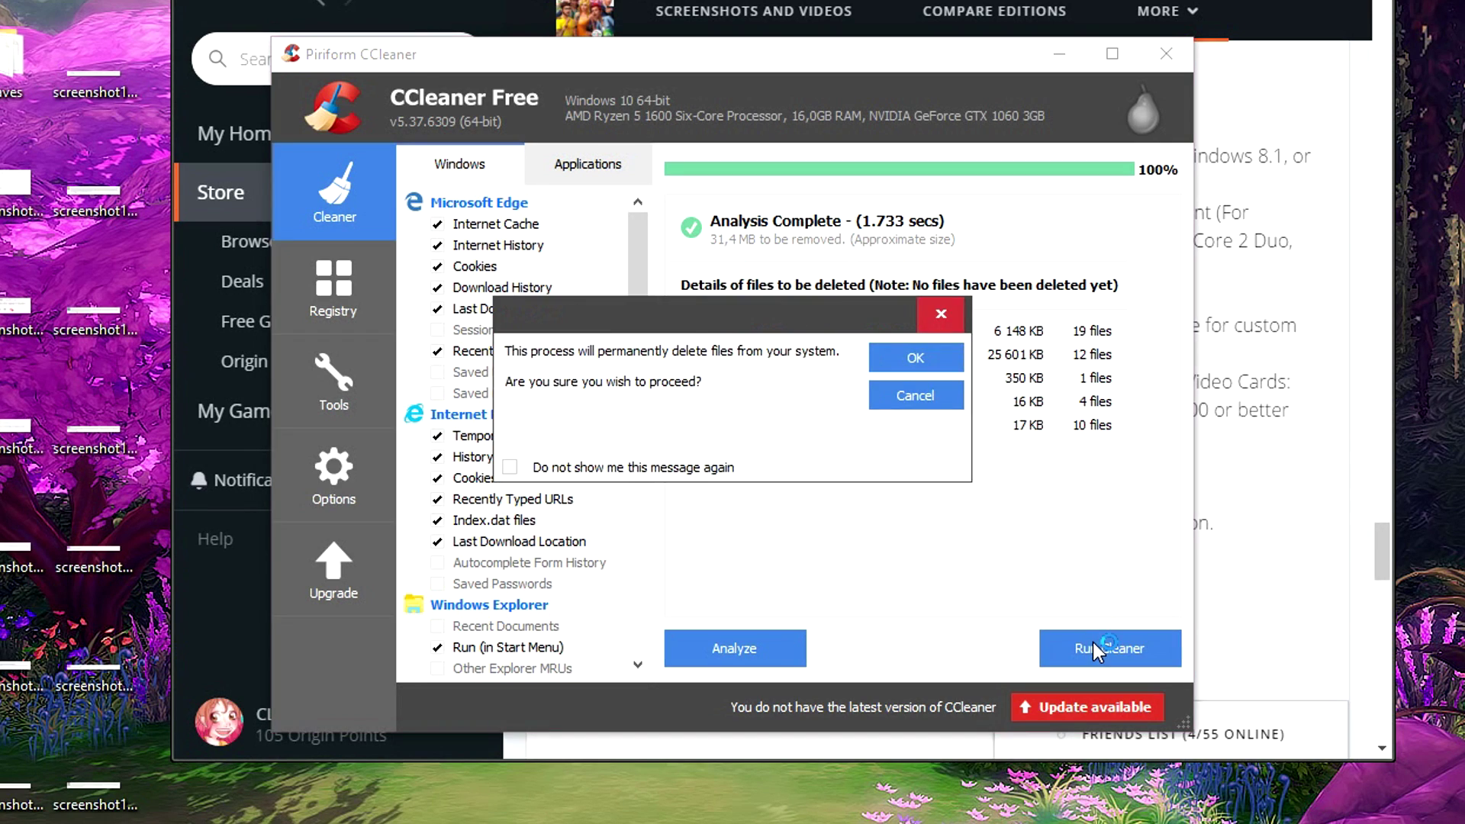
pyautogui.click(951, 361)
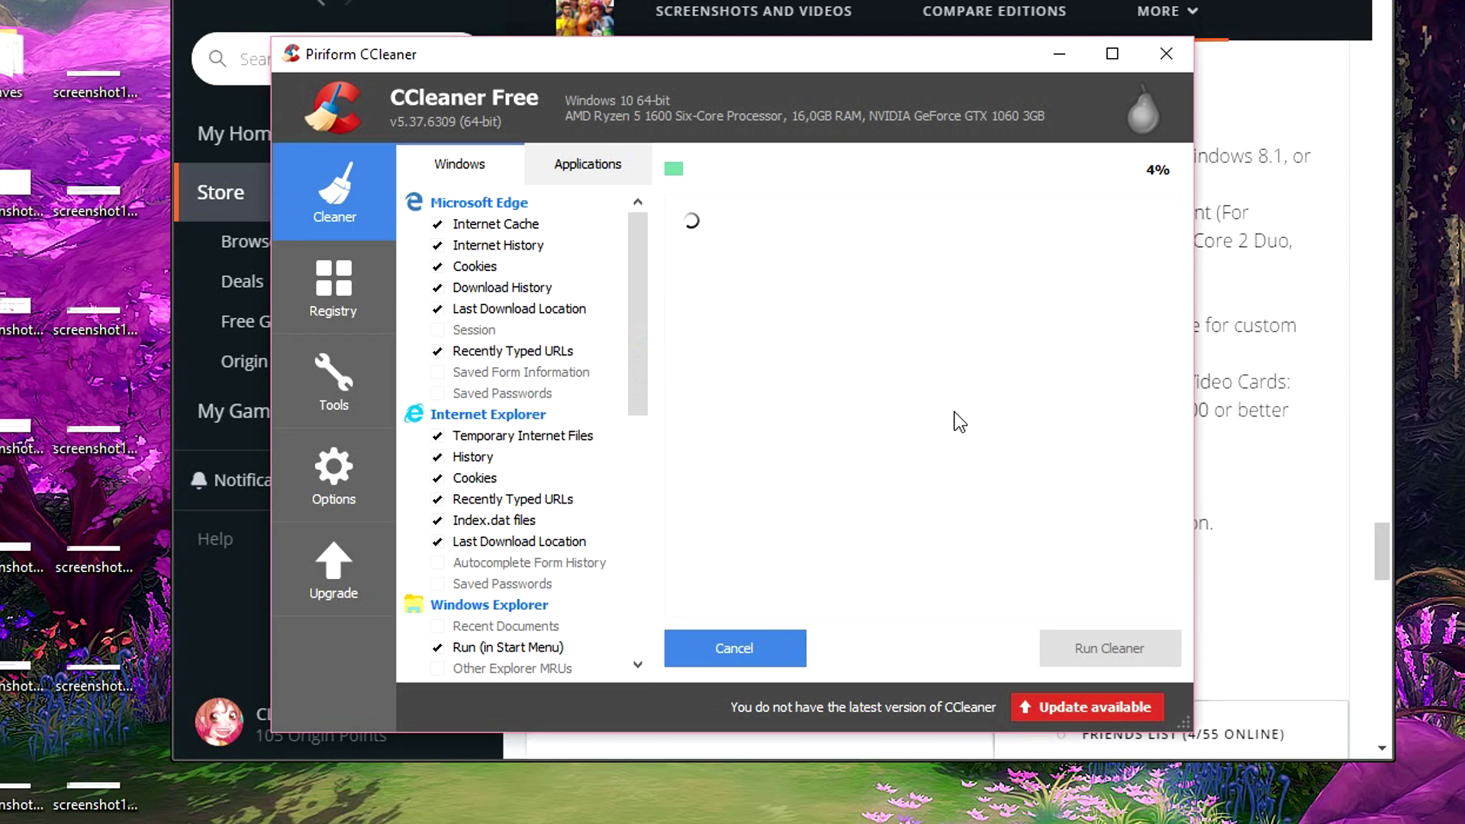
# Step: Scan the registry for issues, widen the Problem column to read the issue types, and return to the Cleaner section
pyautogui.click(336, 313)
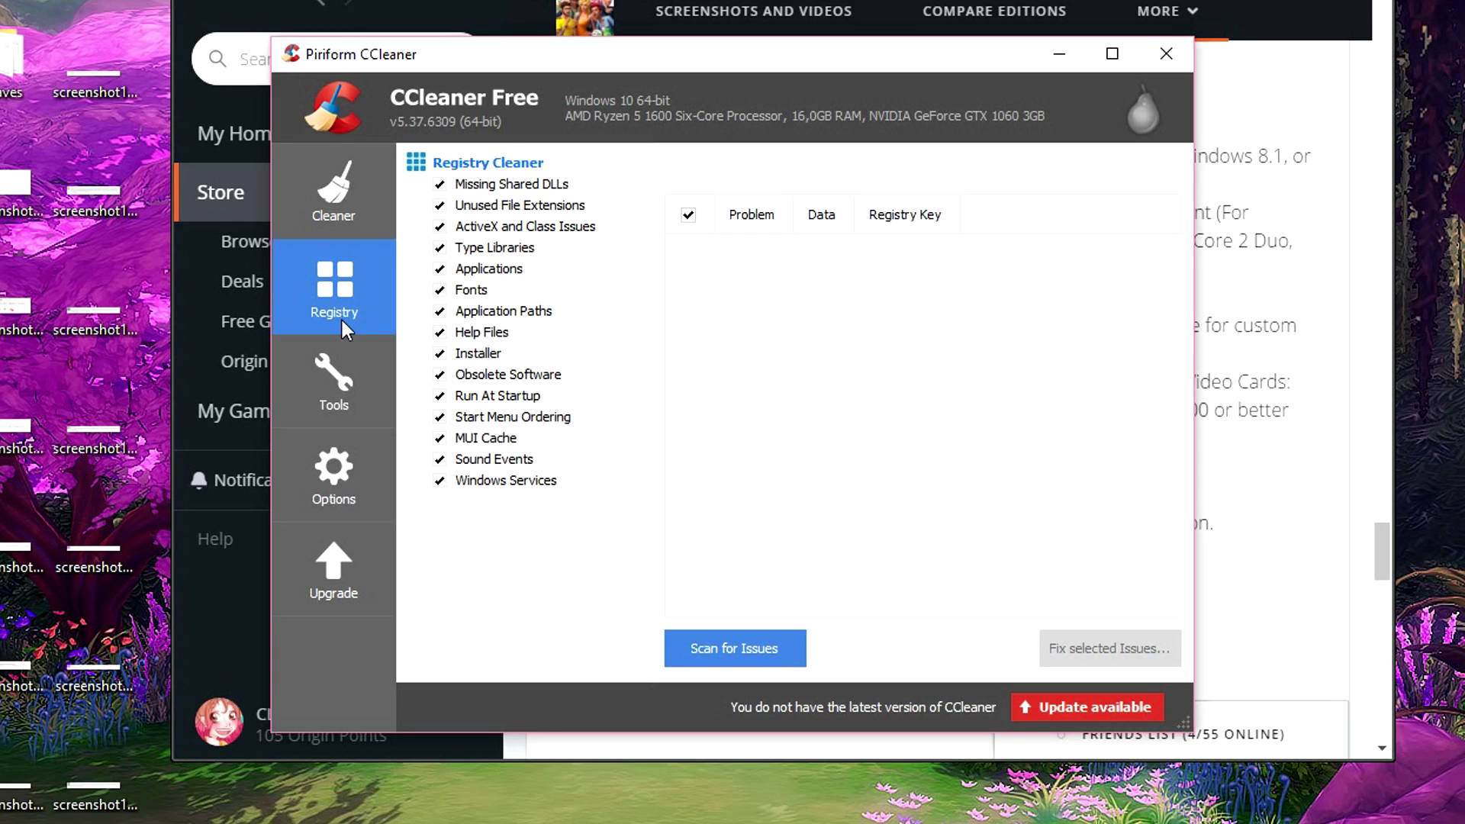
pyautogui.click(749, 645)
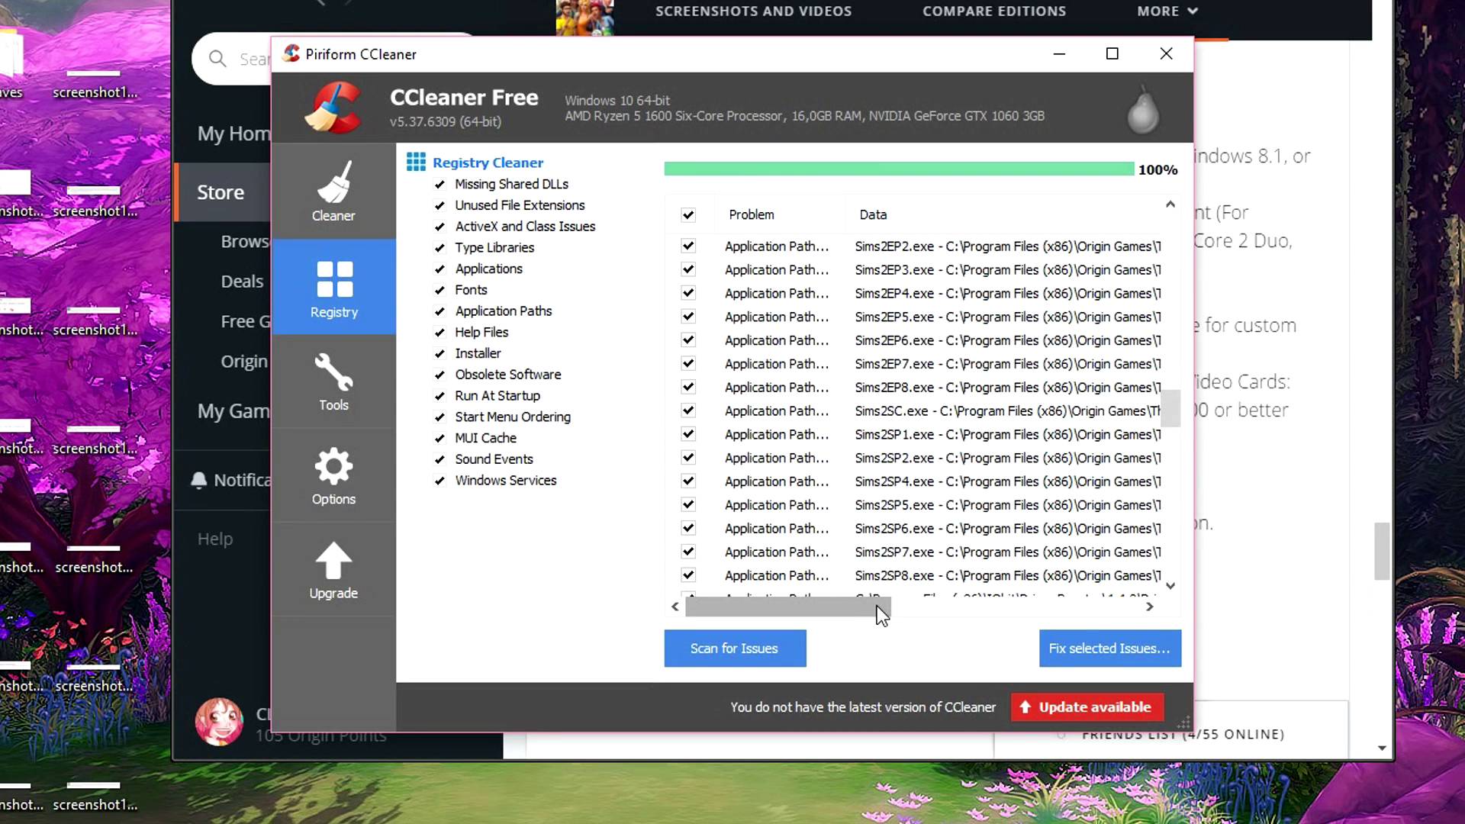
pyautogui.moveTo(877, 605)
pyautogui.mouseDown()
pyautogui.moveTo(905, 606)
pyautogui.moveTo(874, 606)
pyautogui.mouseUp()
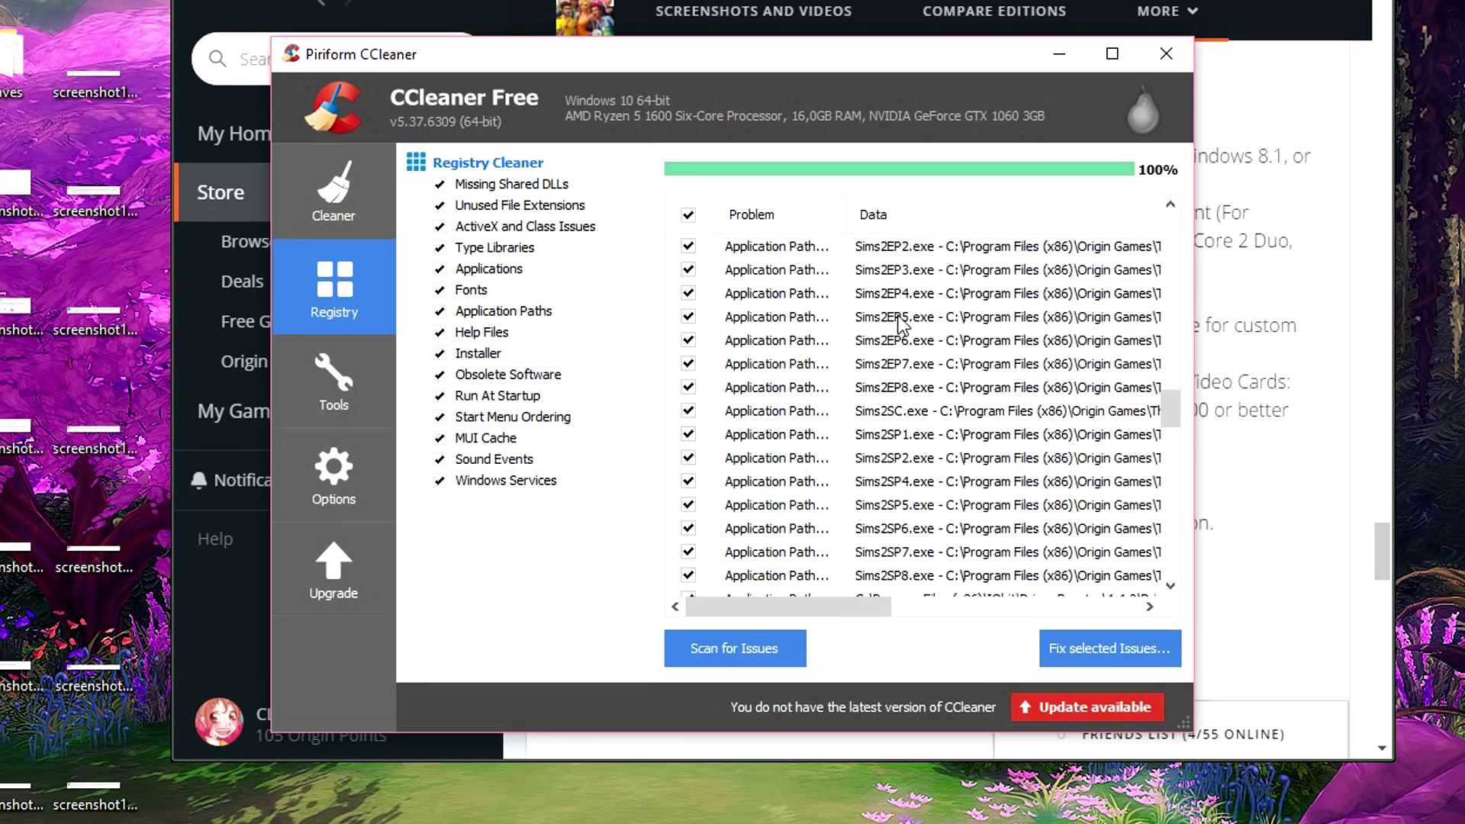
pyautogui.moveTo(856, 207); pyautogui.dragTo(933, 208)
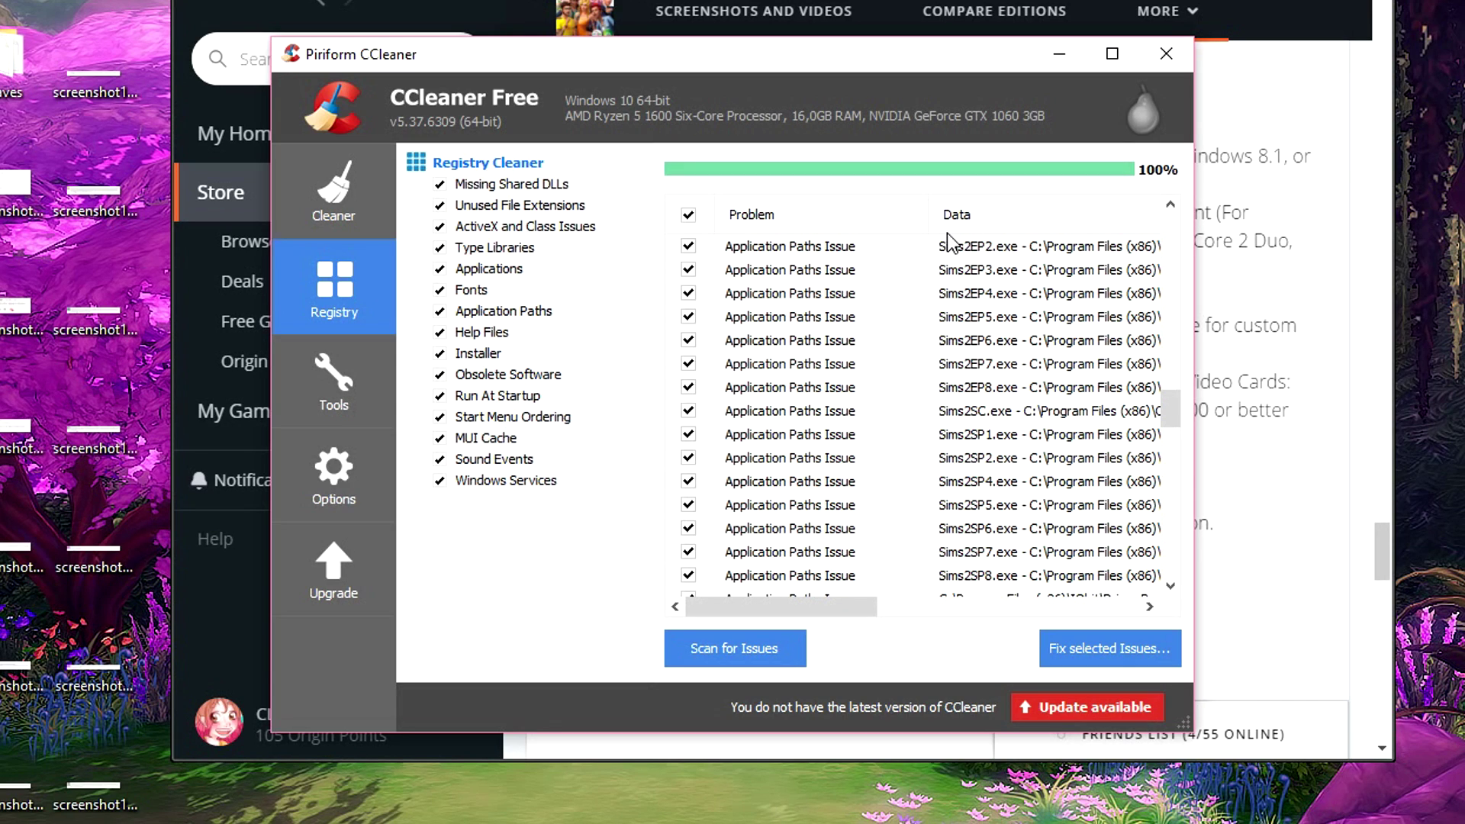
pyautogui.click(362, 187)
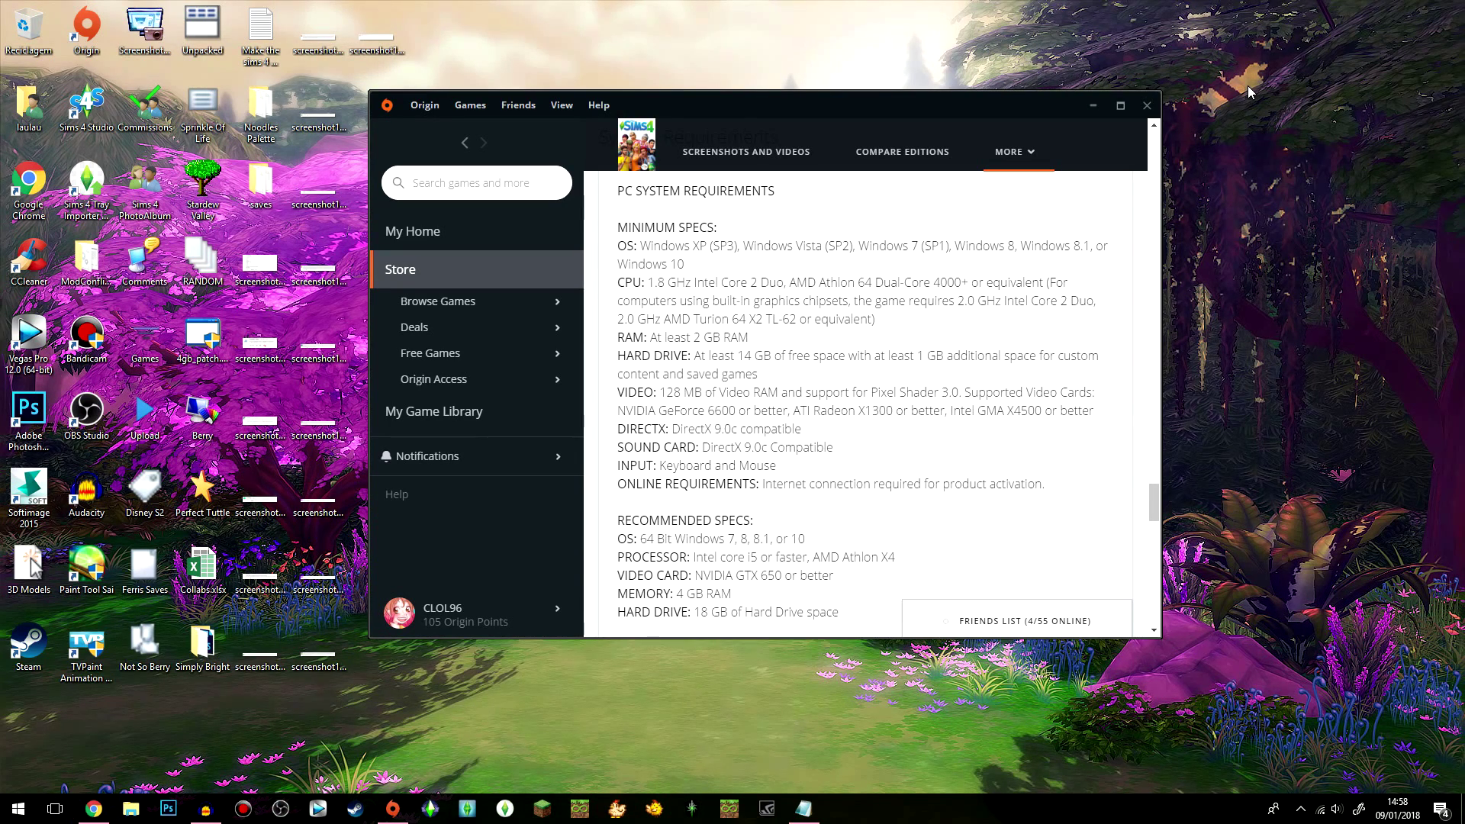
# Step: Switch to Origin, open the Origin In-Game page of its application settings and read the help for Enable Origin In-Game
pyautogui.scroll(3, 1020, 390)
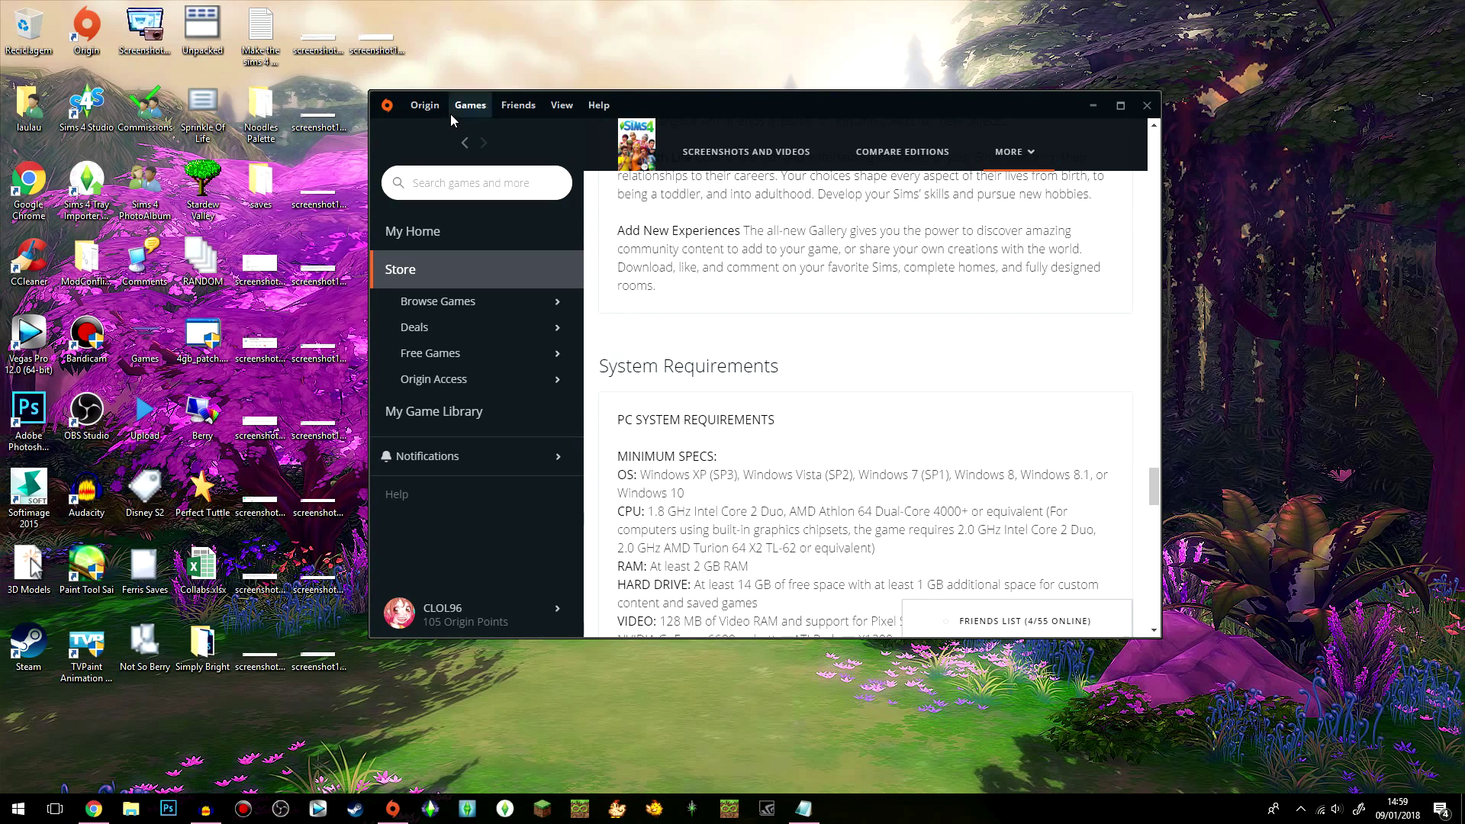
pyautogui.click(425, 105)
pyautogui.click(466, 134)
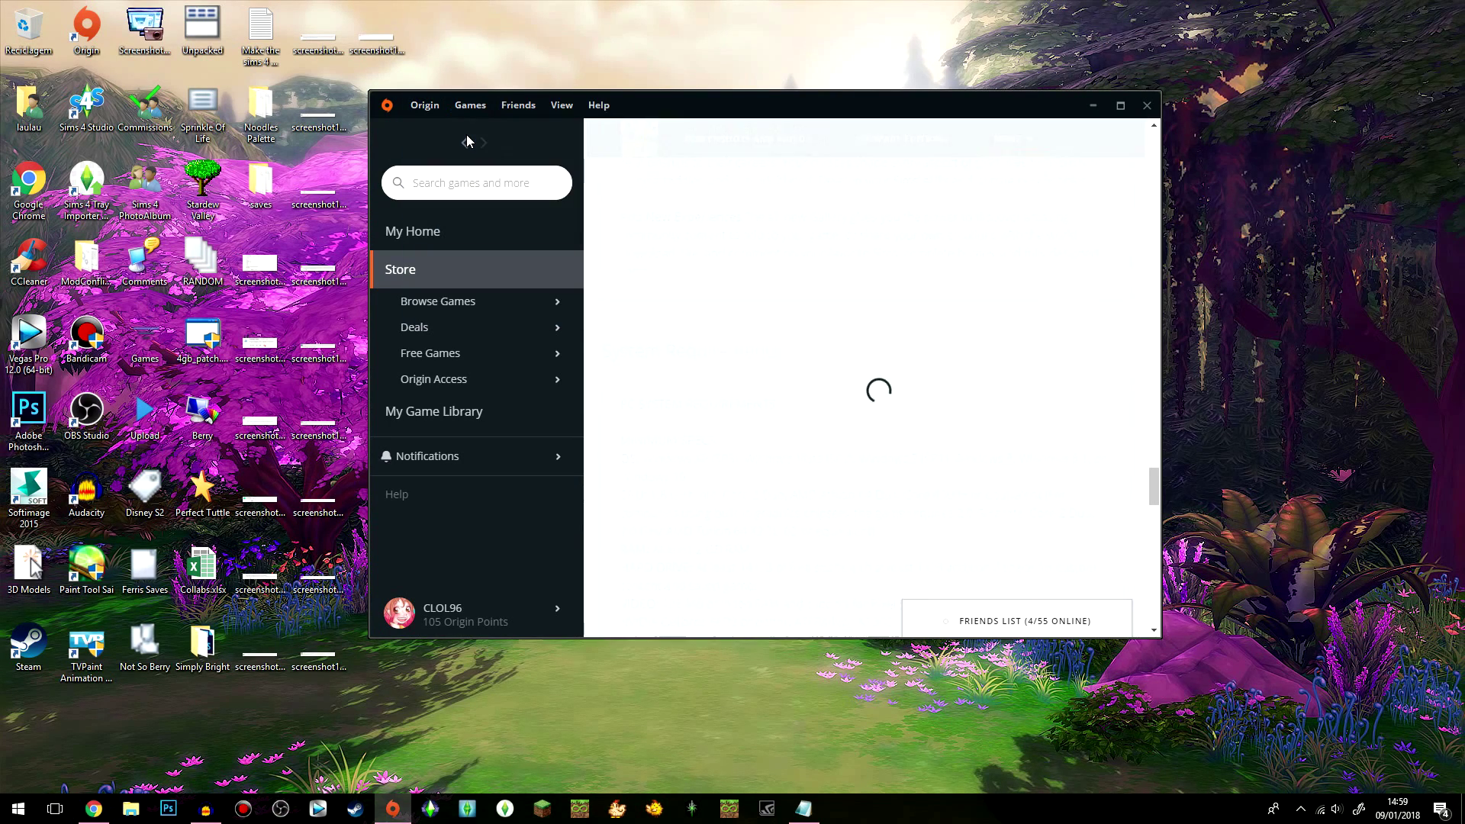
pyautogui.moveTo(1014, 152)
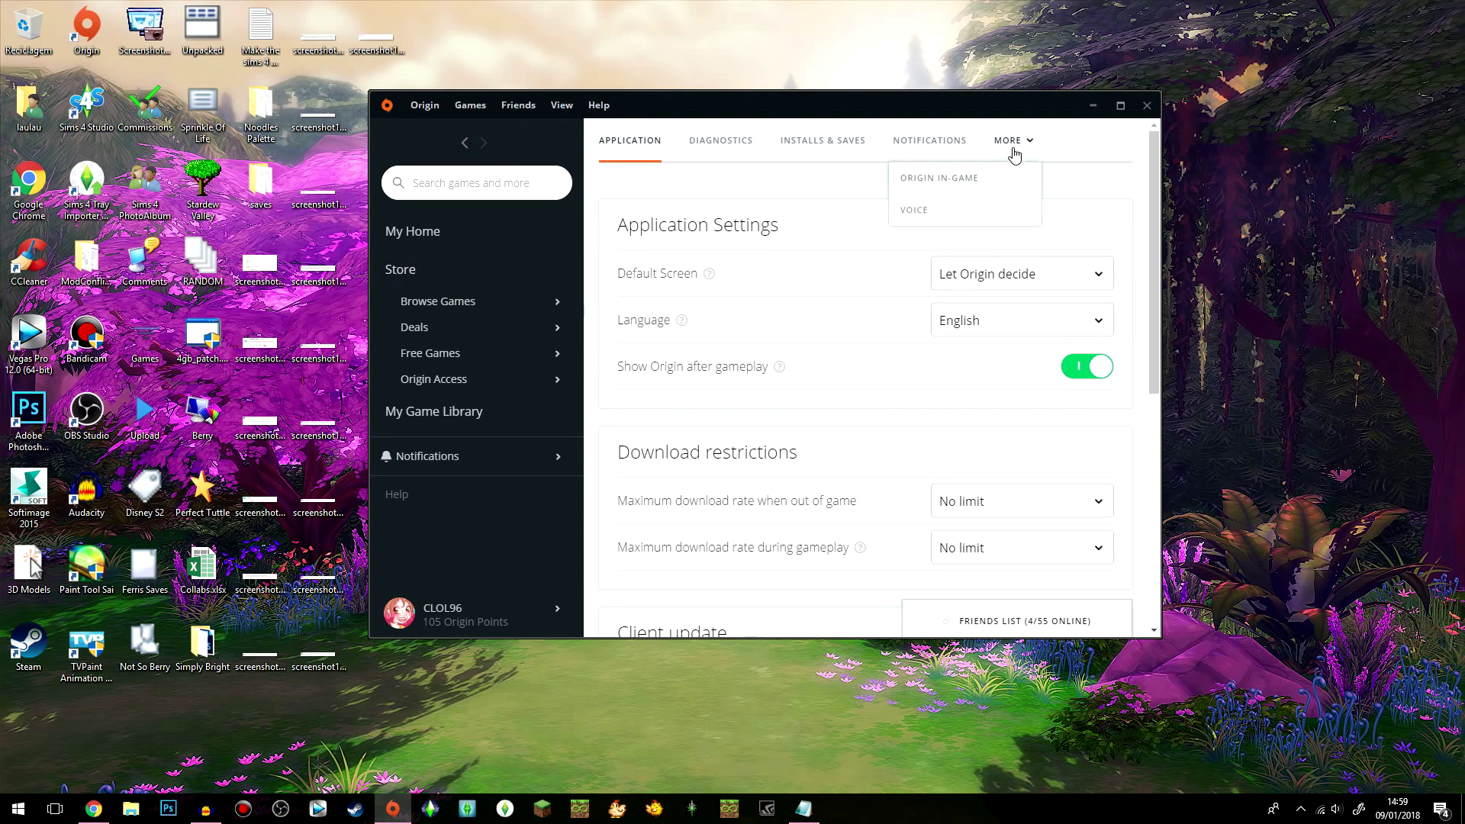
pyautogui.click(1005, 181)
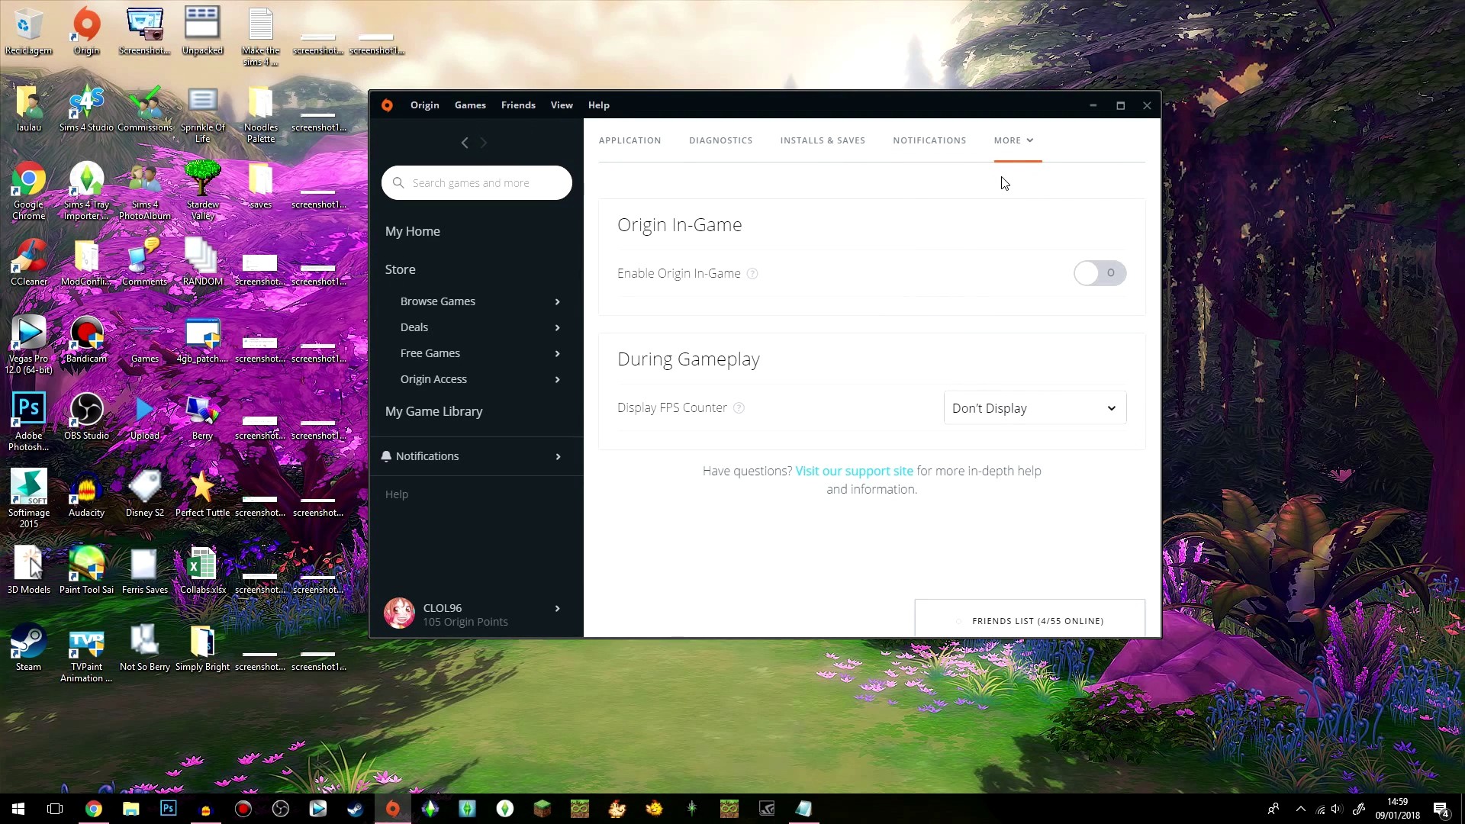
pyautogui.moveTo(755, 280)
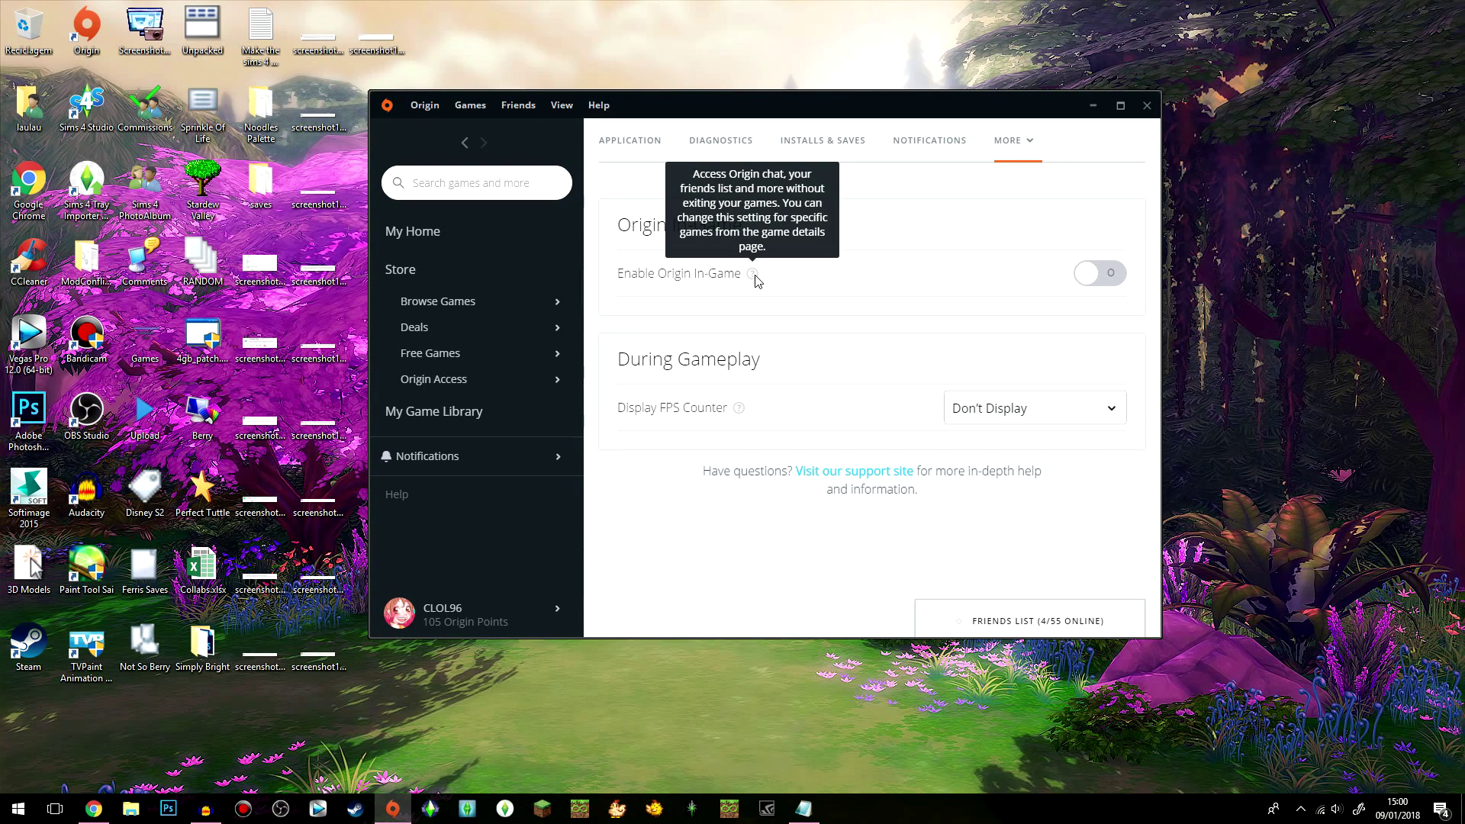
# Step: Set Origin to offline mode
pyautogui.click(439, 105)
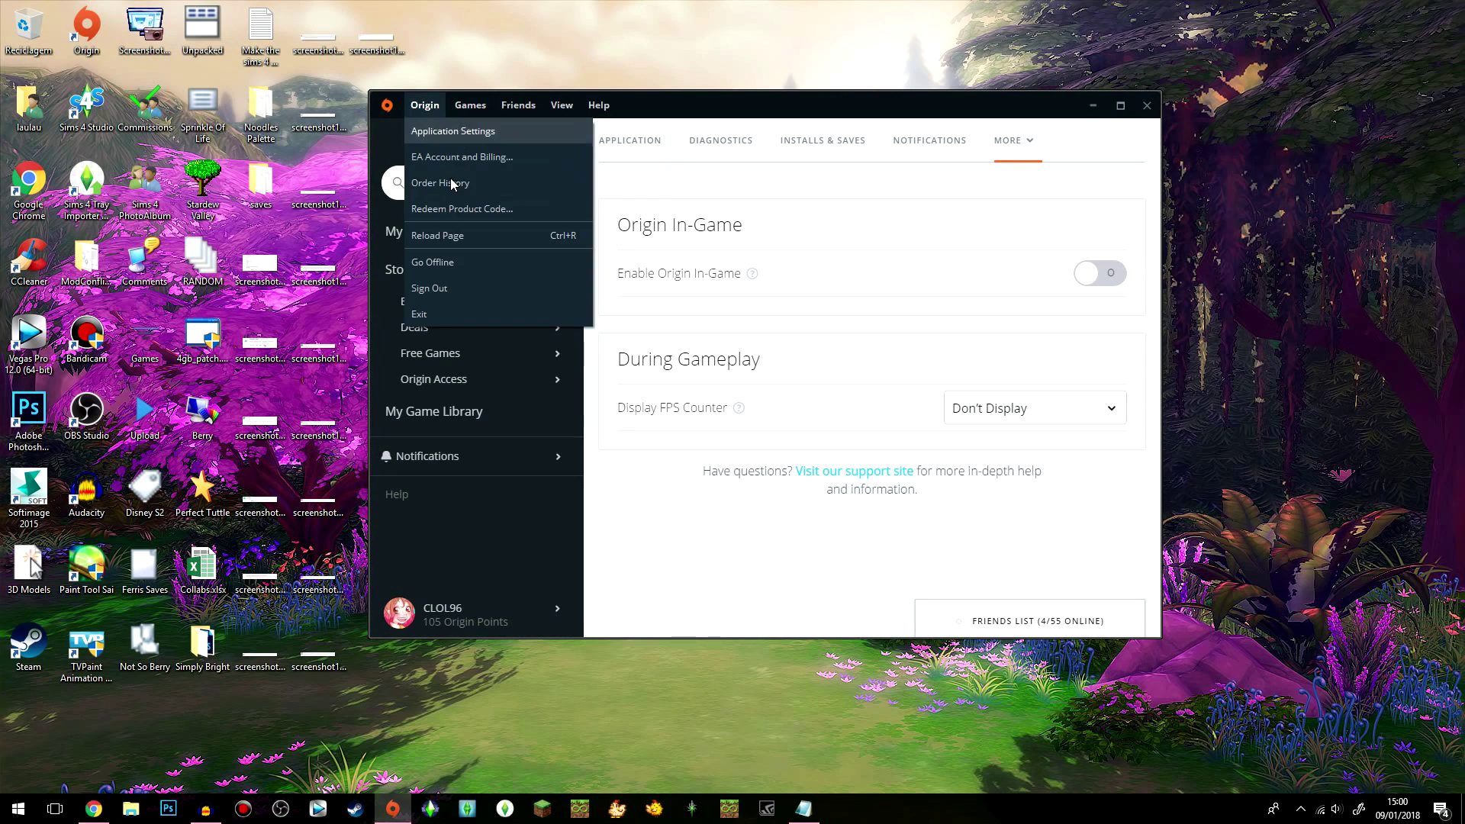
pyautogui.click(451, 264)
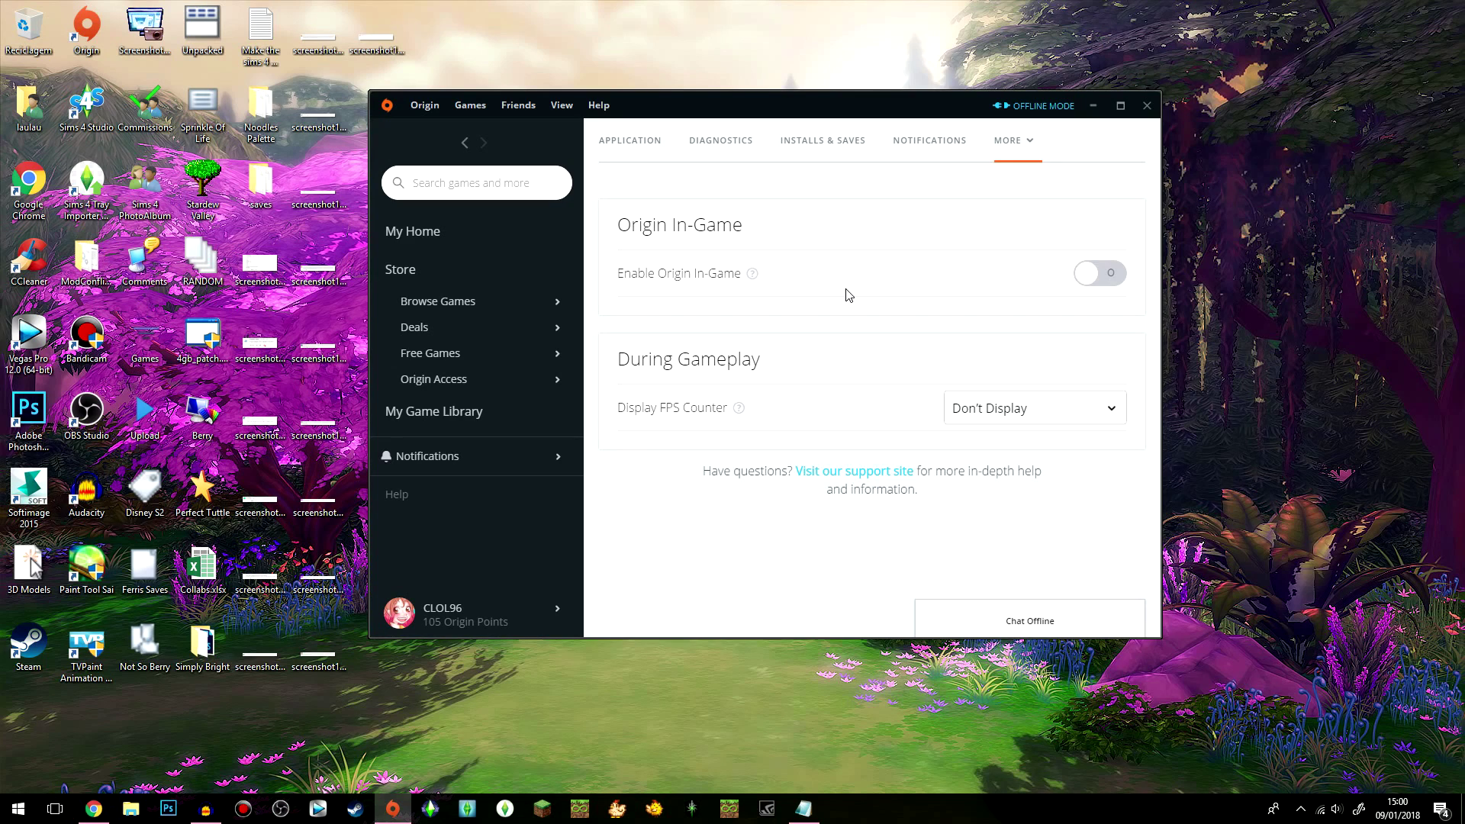
pyautogui.click(450, 455)
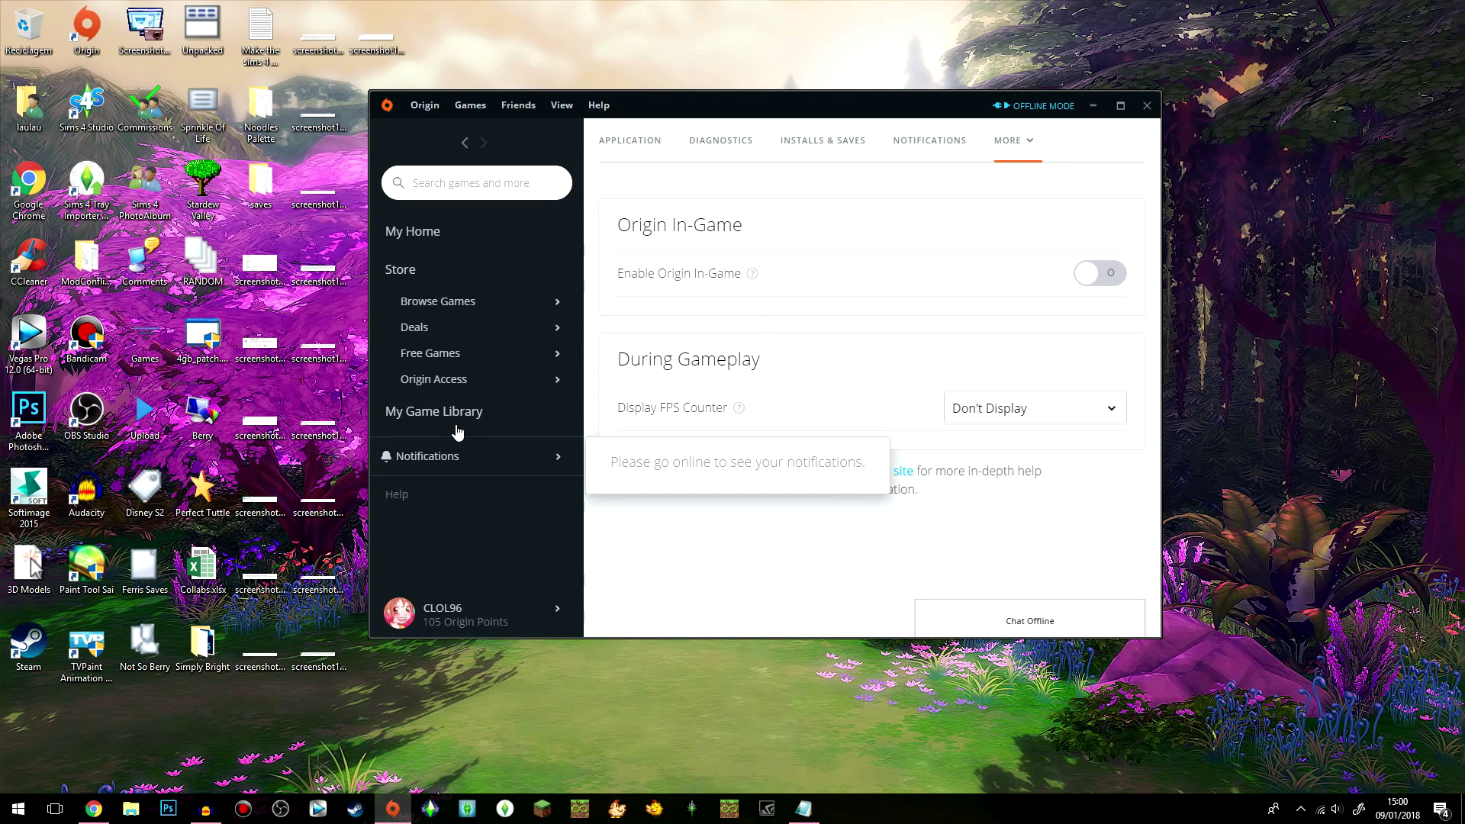
# Step: Open The Sims 4's properties from the game library and examine the advanced launch options, keeping The Sims 4 64 Bit as the launch version
pyautogui.click(457, 426)
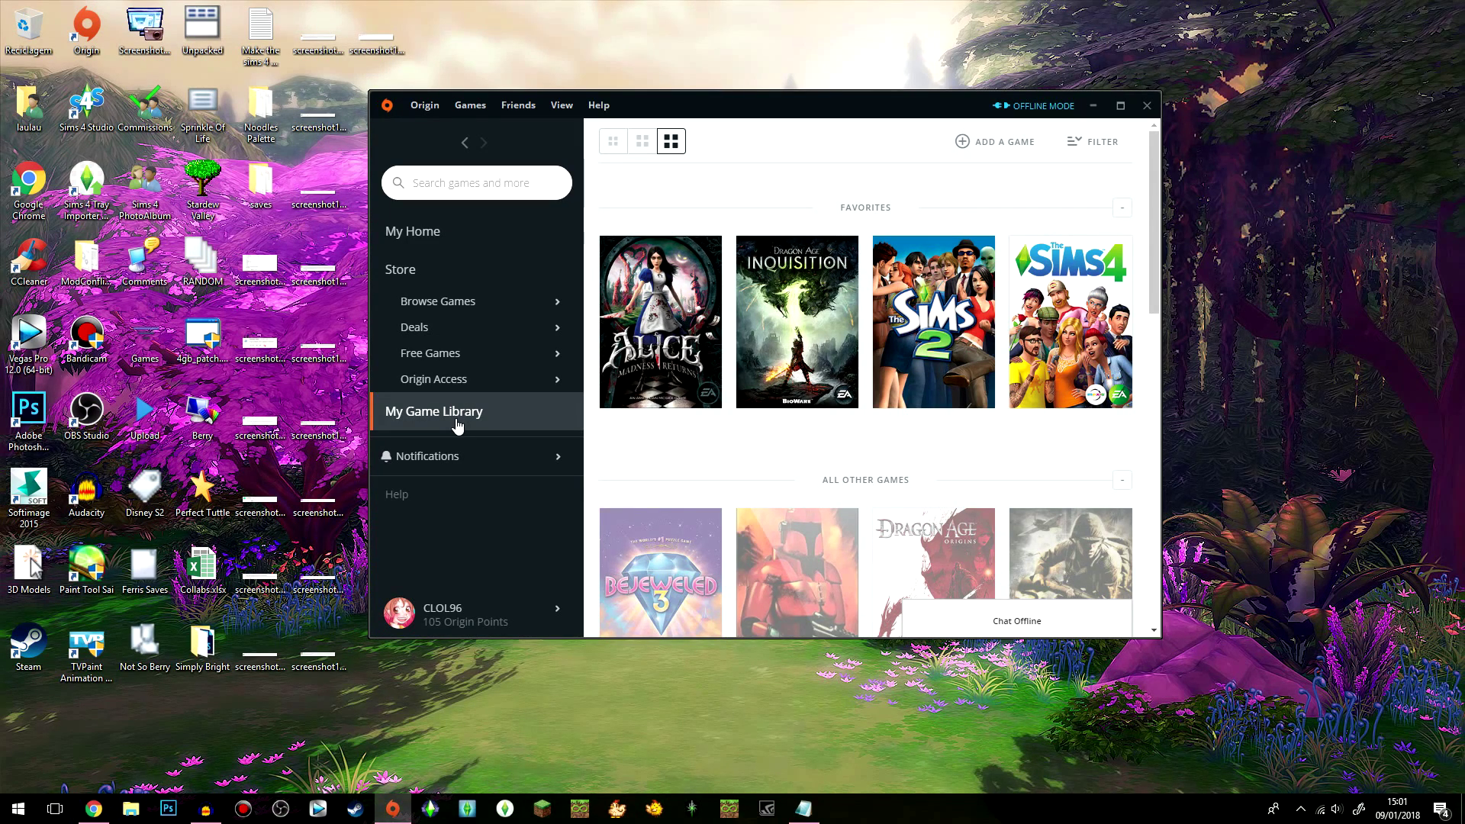
pyautogui.click(1065, 336)
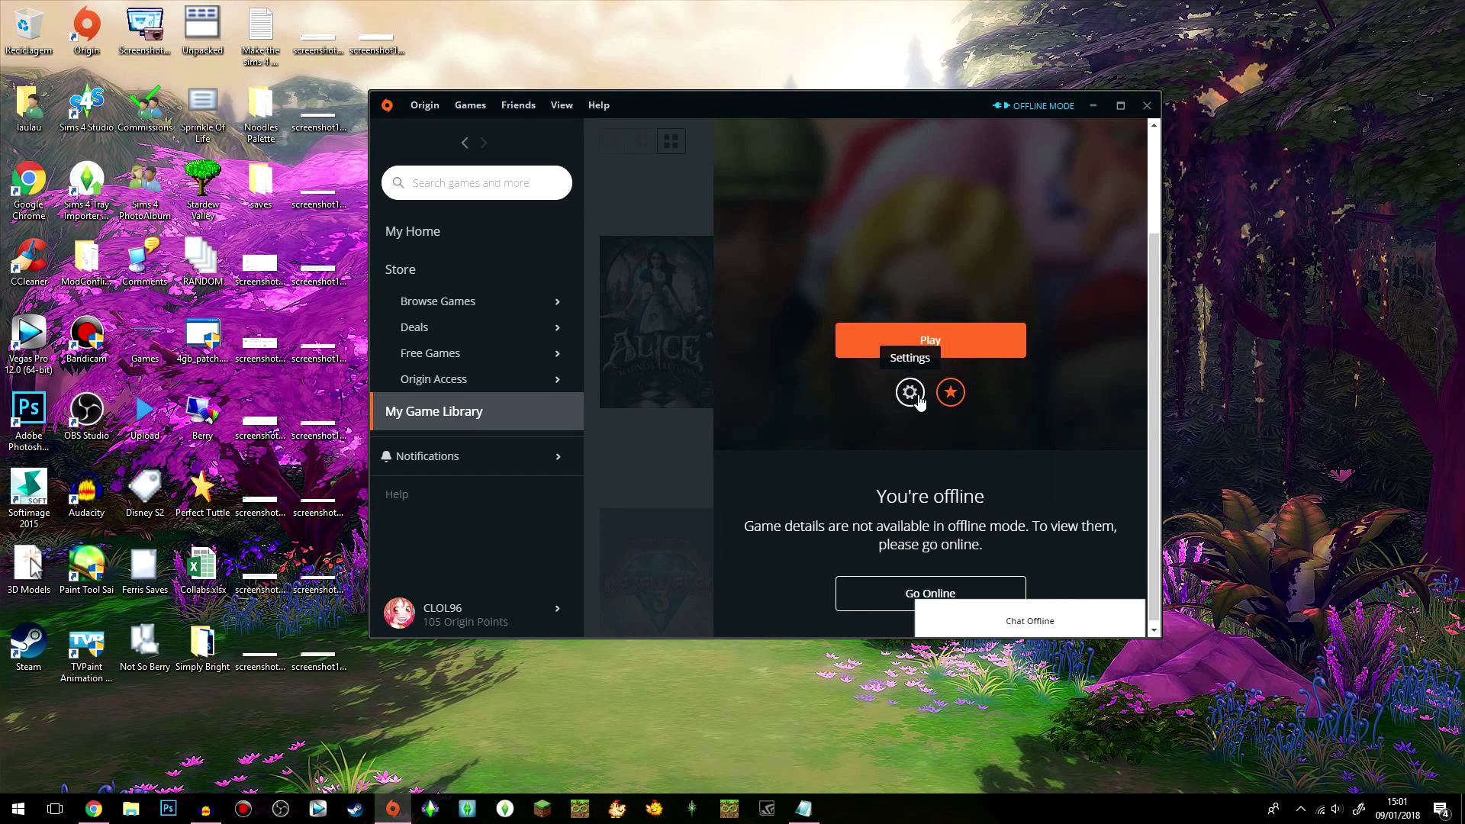
pyautogui.click(916, 395)
pyautogui.click(946, 458)
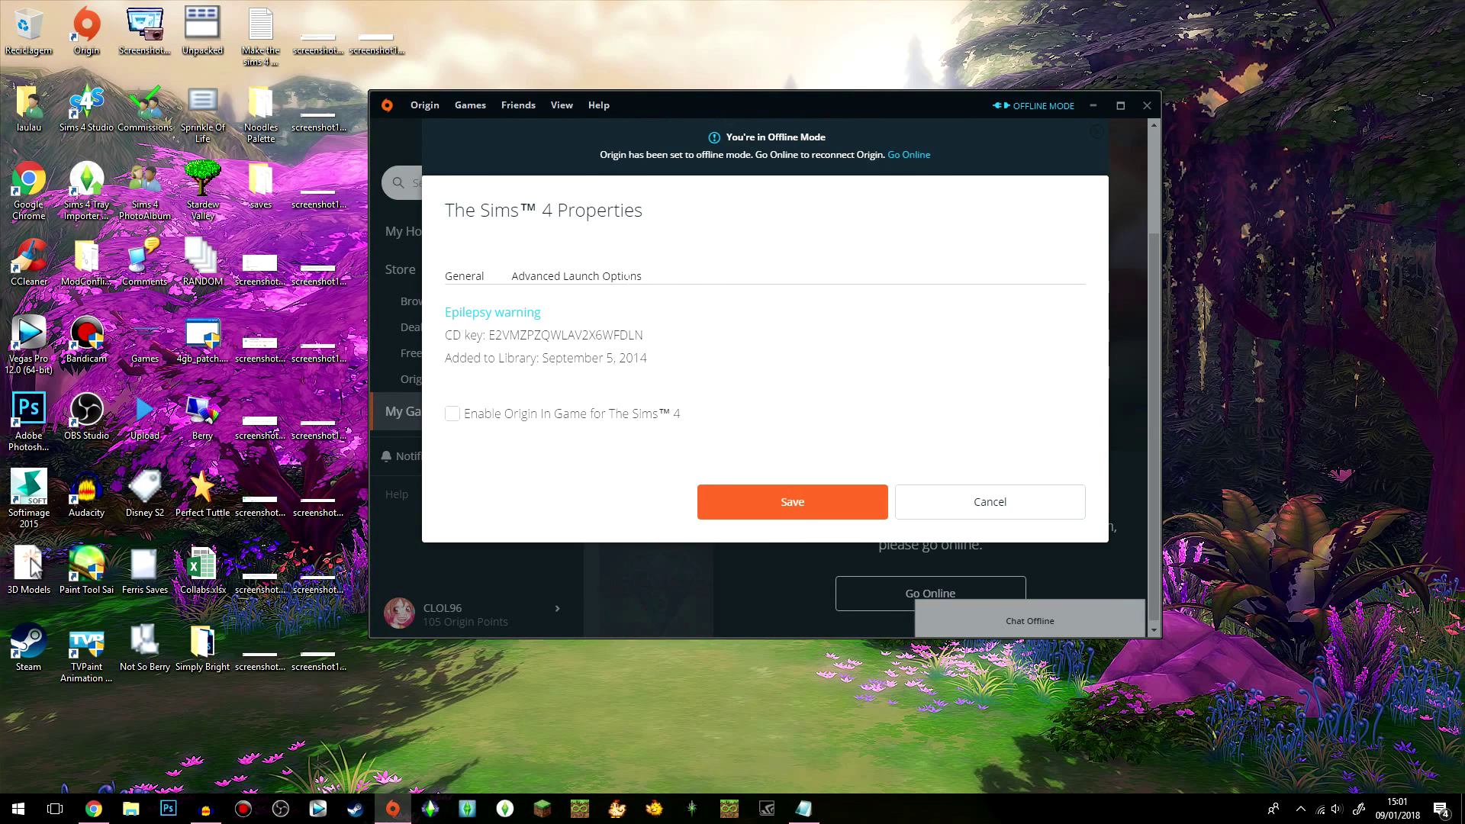
pyautogui.click(627, 276)
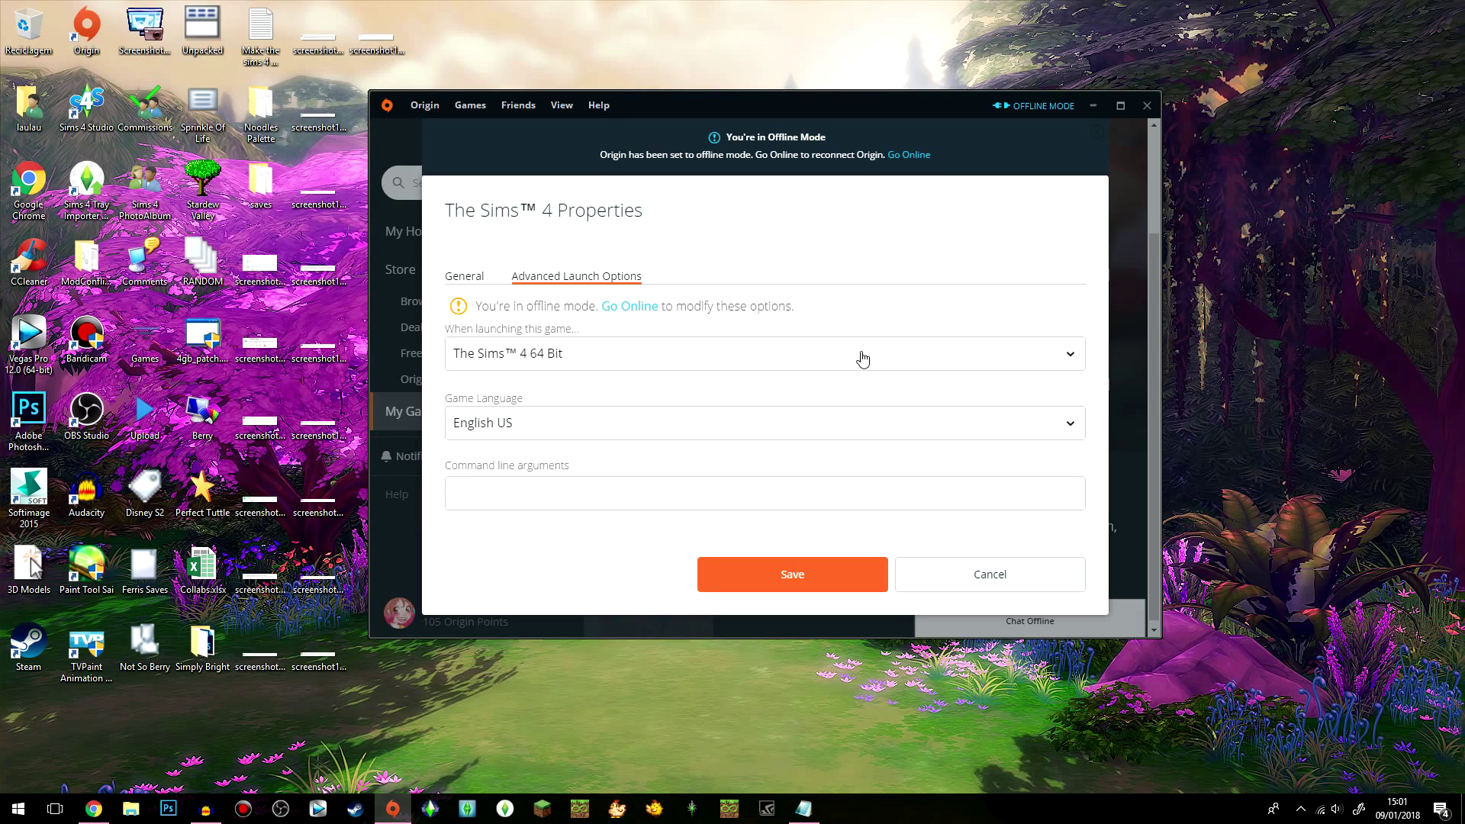
pyautogui.click(739, 281)
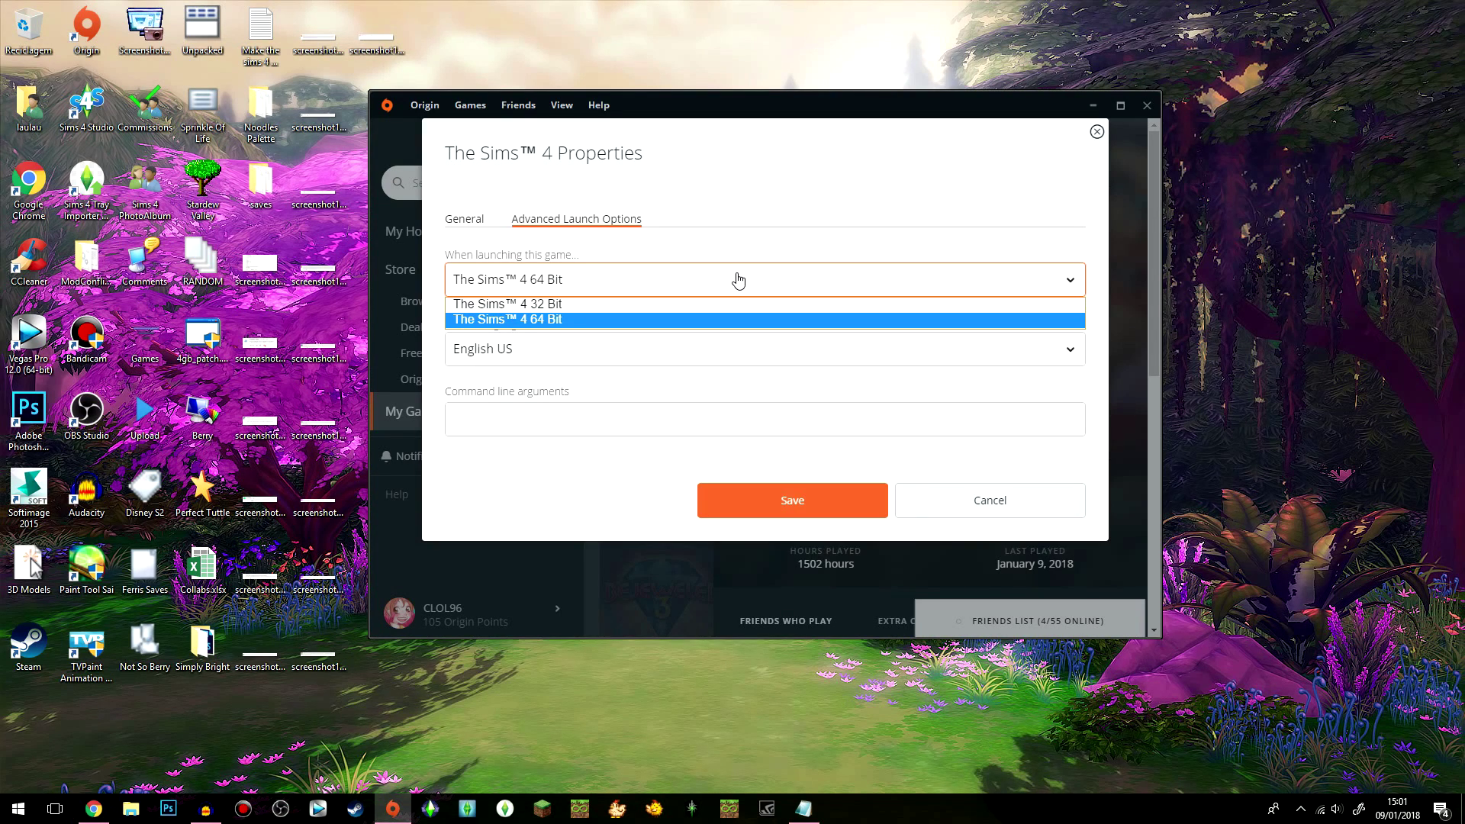
pyautogui.click(744, 159)
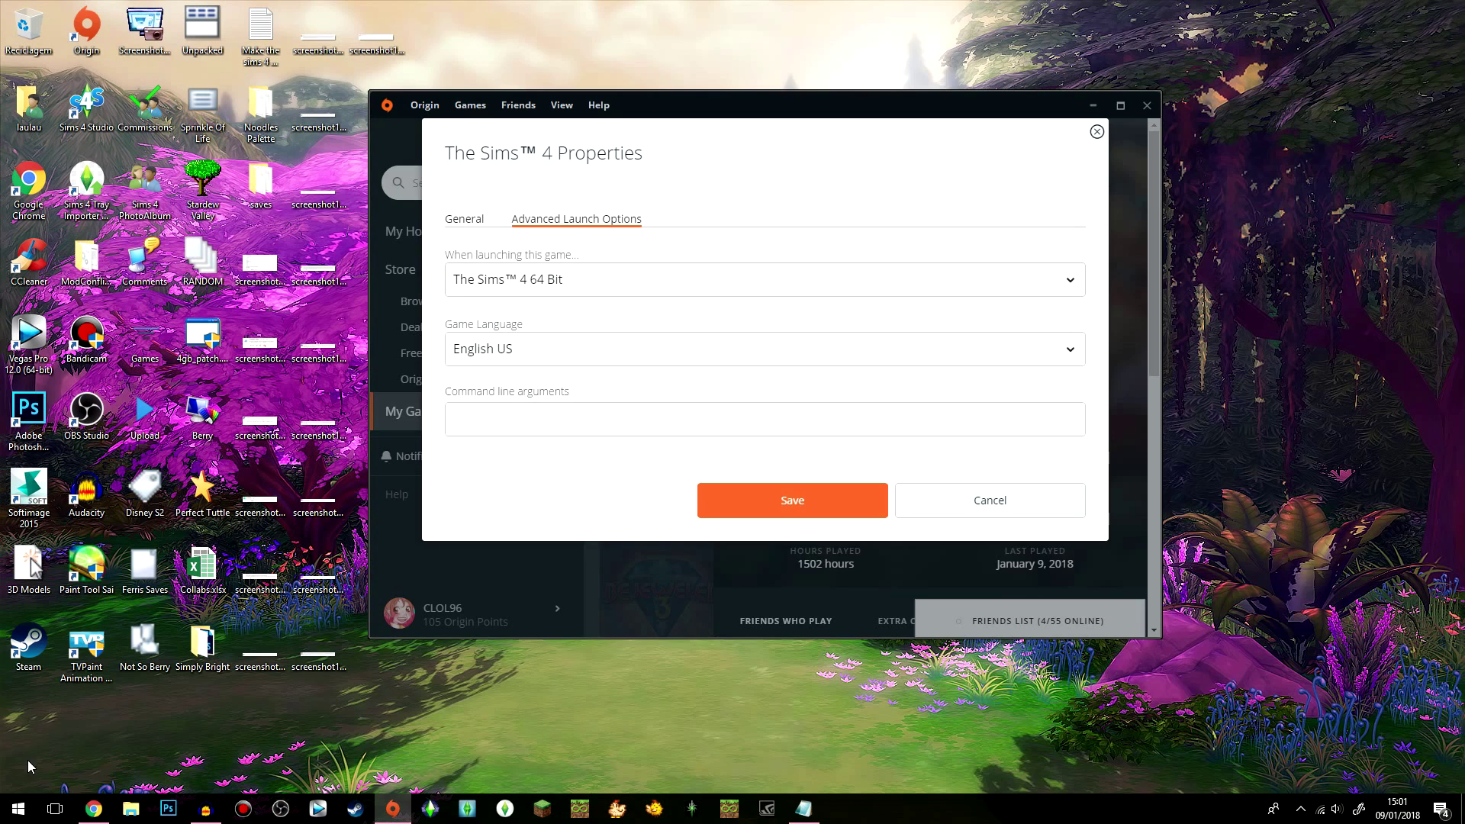
# Step: Check in Control Panel's System page whether the operating system is 64-bit, and close the Control Panel and Origin windows
pyautogui.click(18, 805)
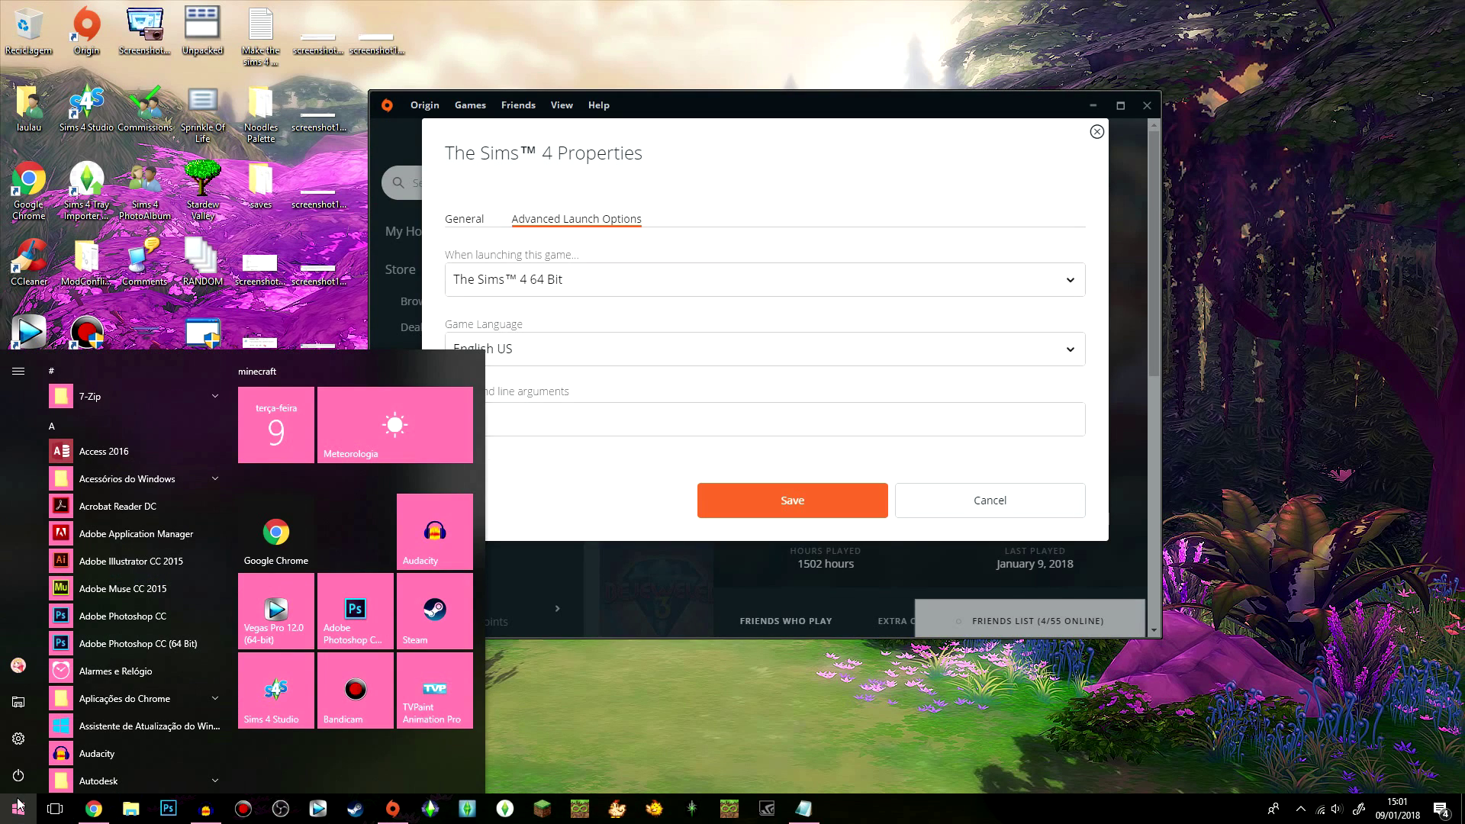
pyautogui.write('painel')
pyautogui.press('Return')
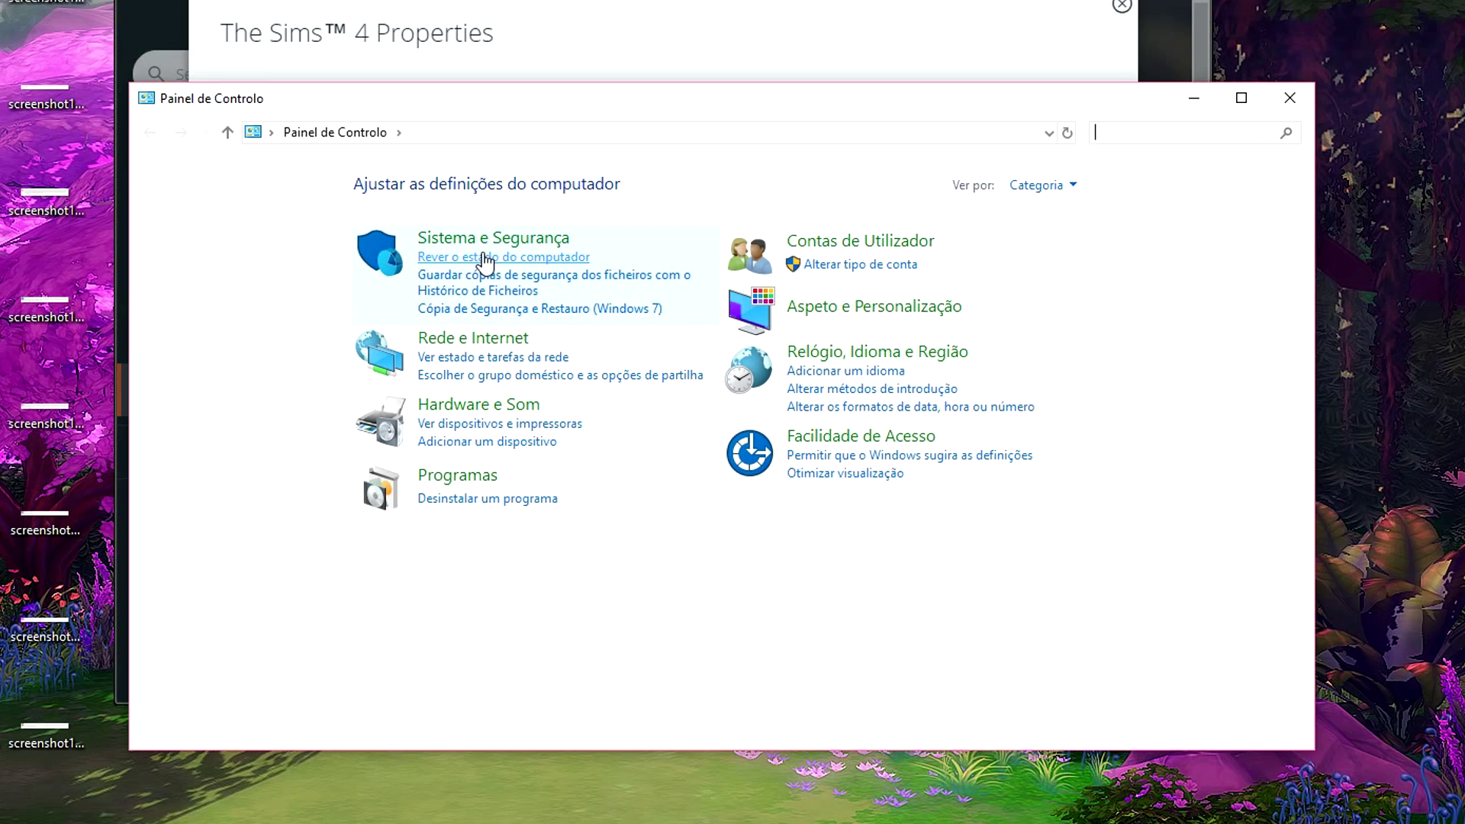
pyautogui.click(637, 303)
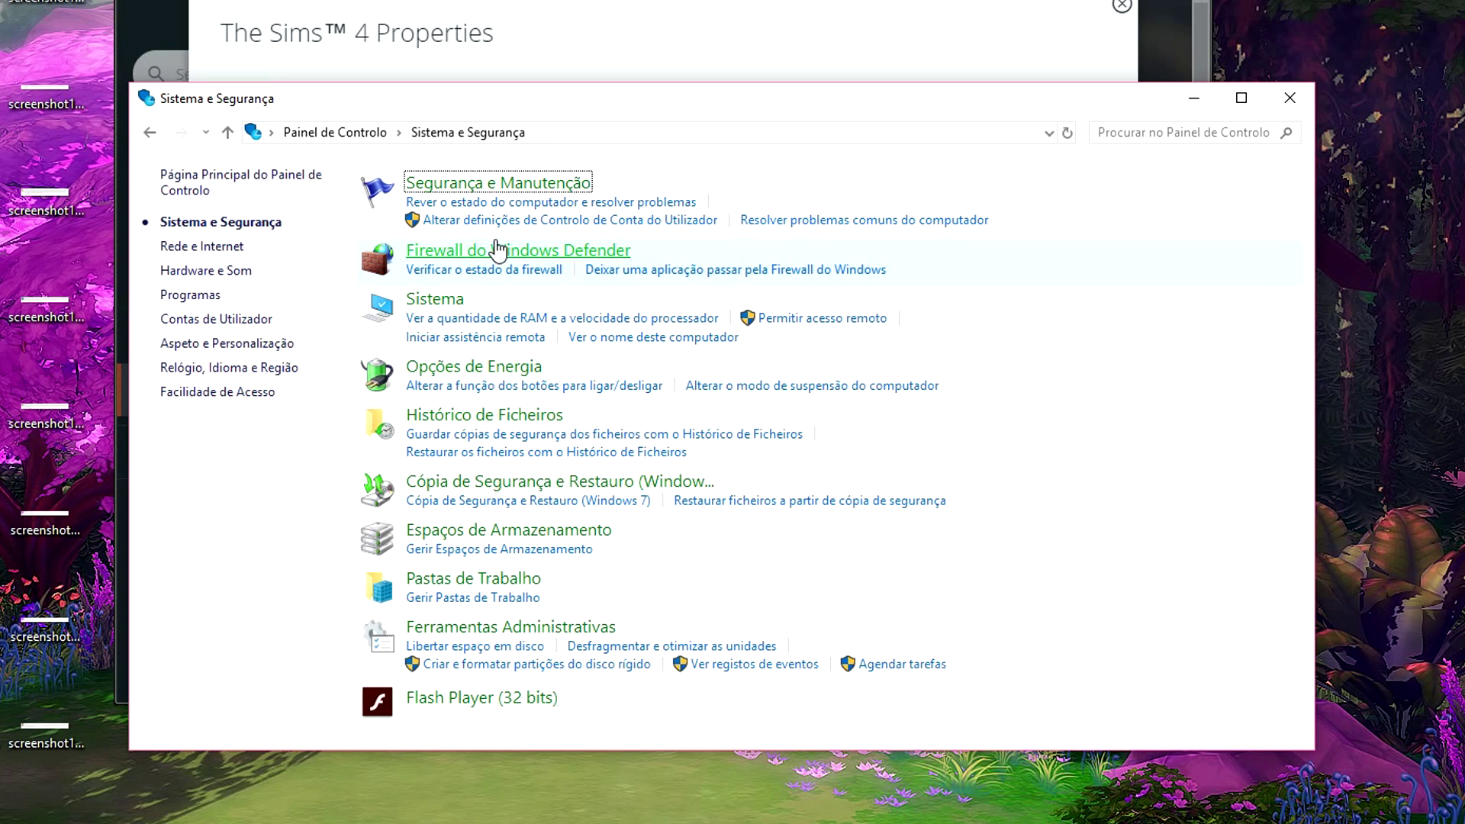
pyautogui.click(450, 301)
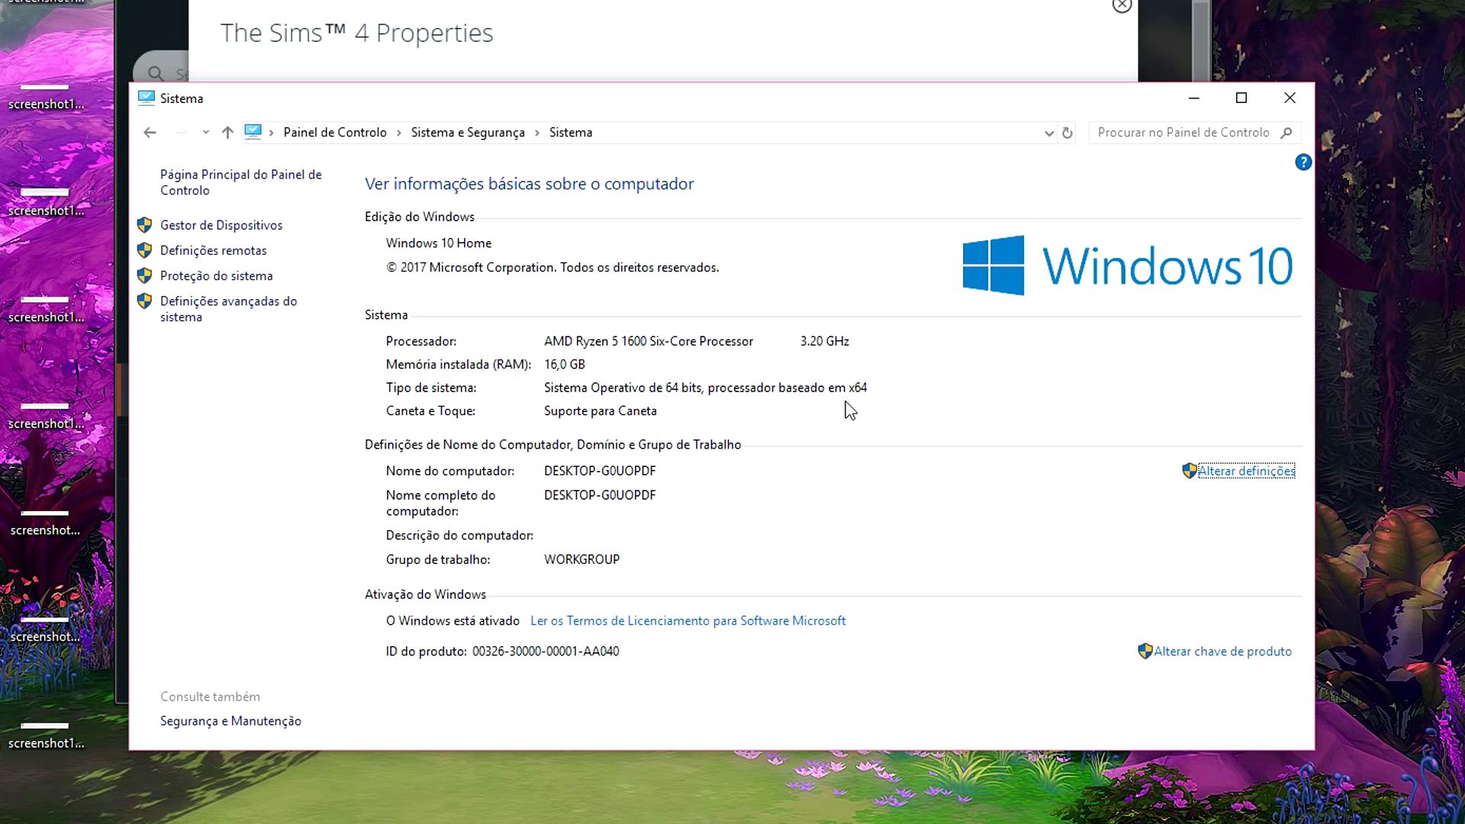
pyautogui.click(649, 3)
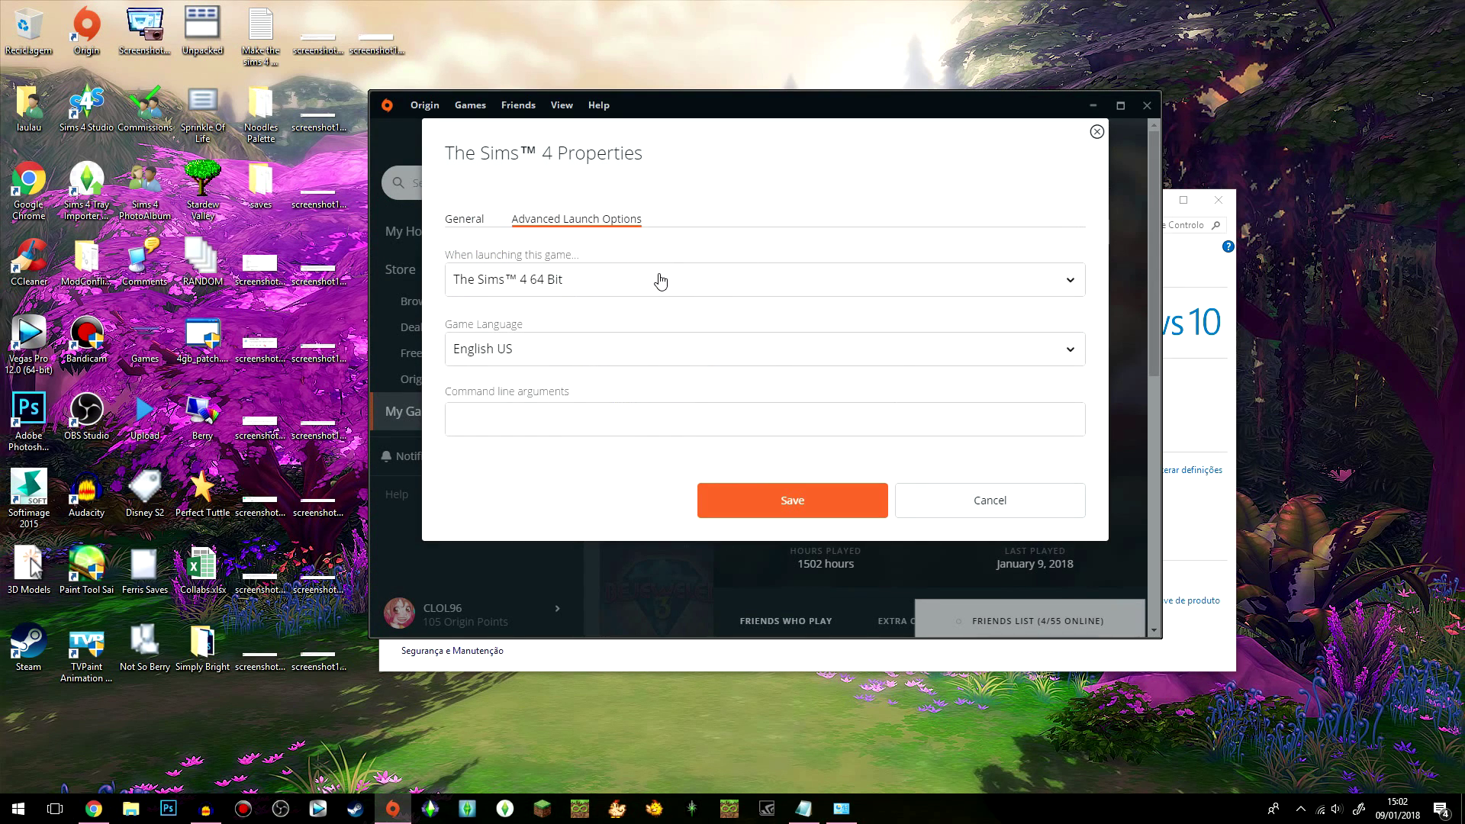
pyautogui.hotkey('alt', 'F4')
pyautogui.hotkey('alt', 'F4')
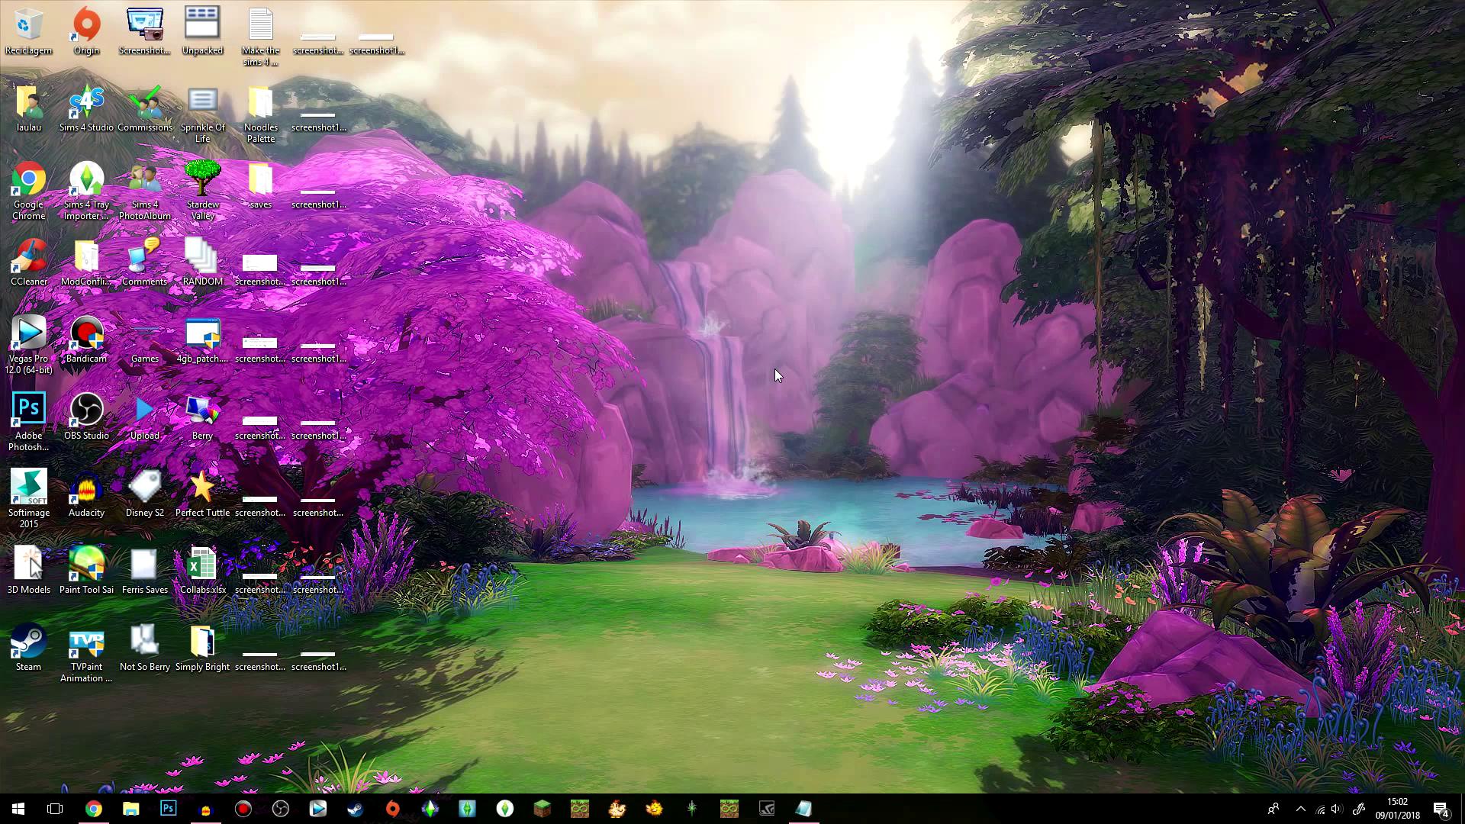
# Step: Open The Sims 4 folder under Documents > Electronic Arts in File Explorer and move the window nearer the middle of the desktop
pyautogui.click(131, 810)
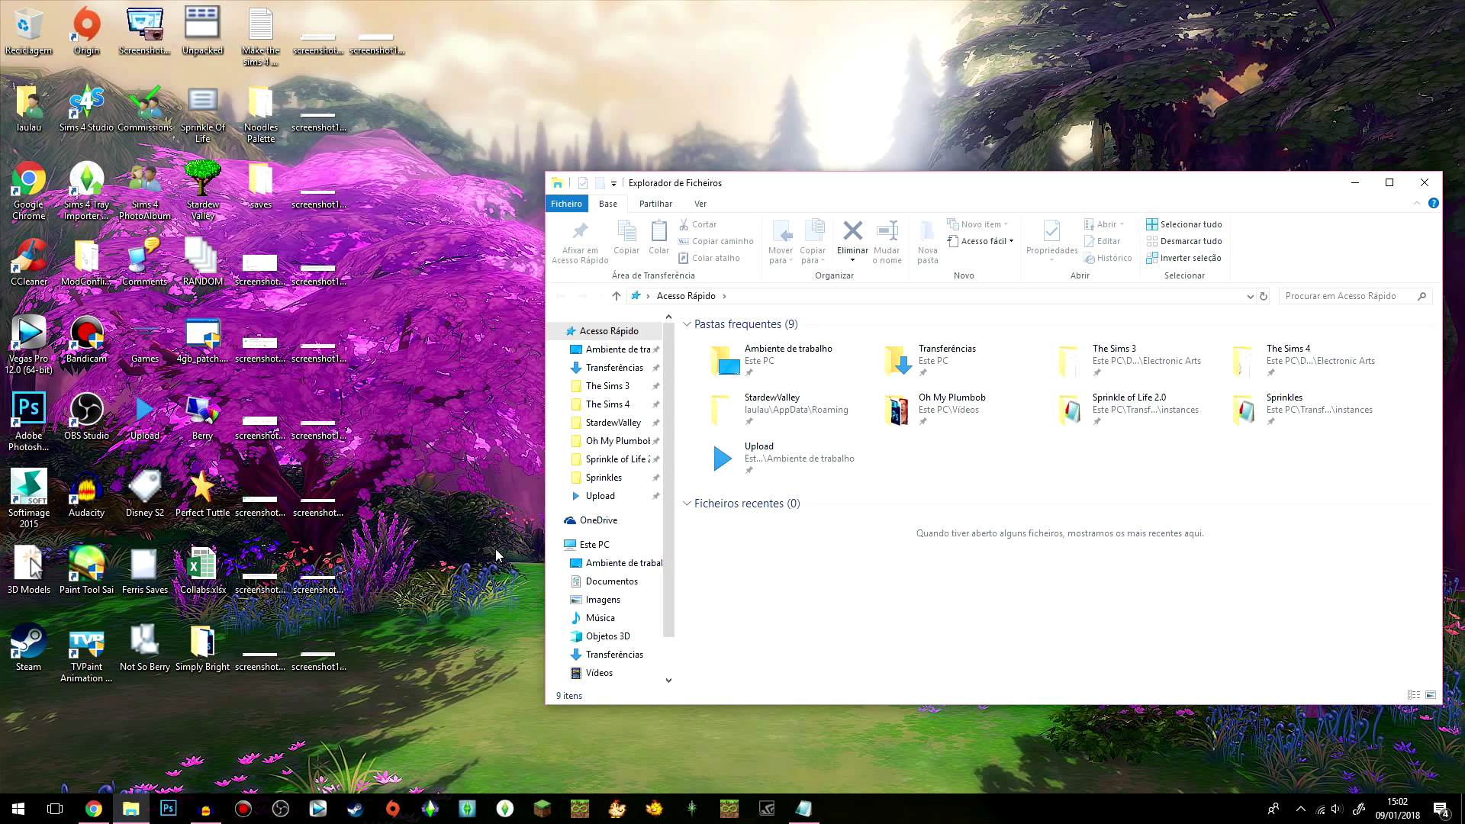
pyautogui.click(592, 583)
pyautogui.doubleClick(1380, 358)
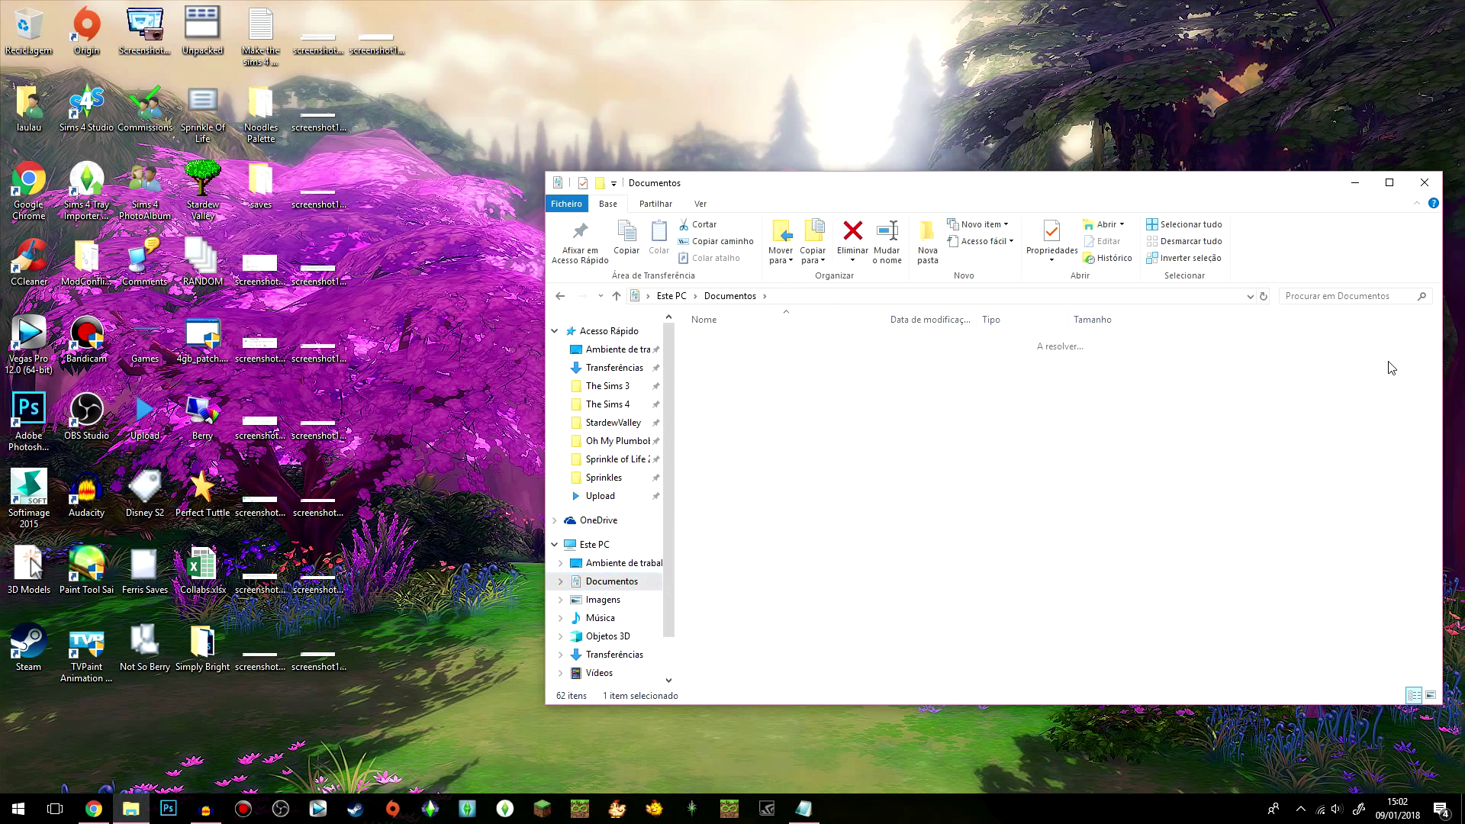
pyautogui.doubleClick(765, 375)
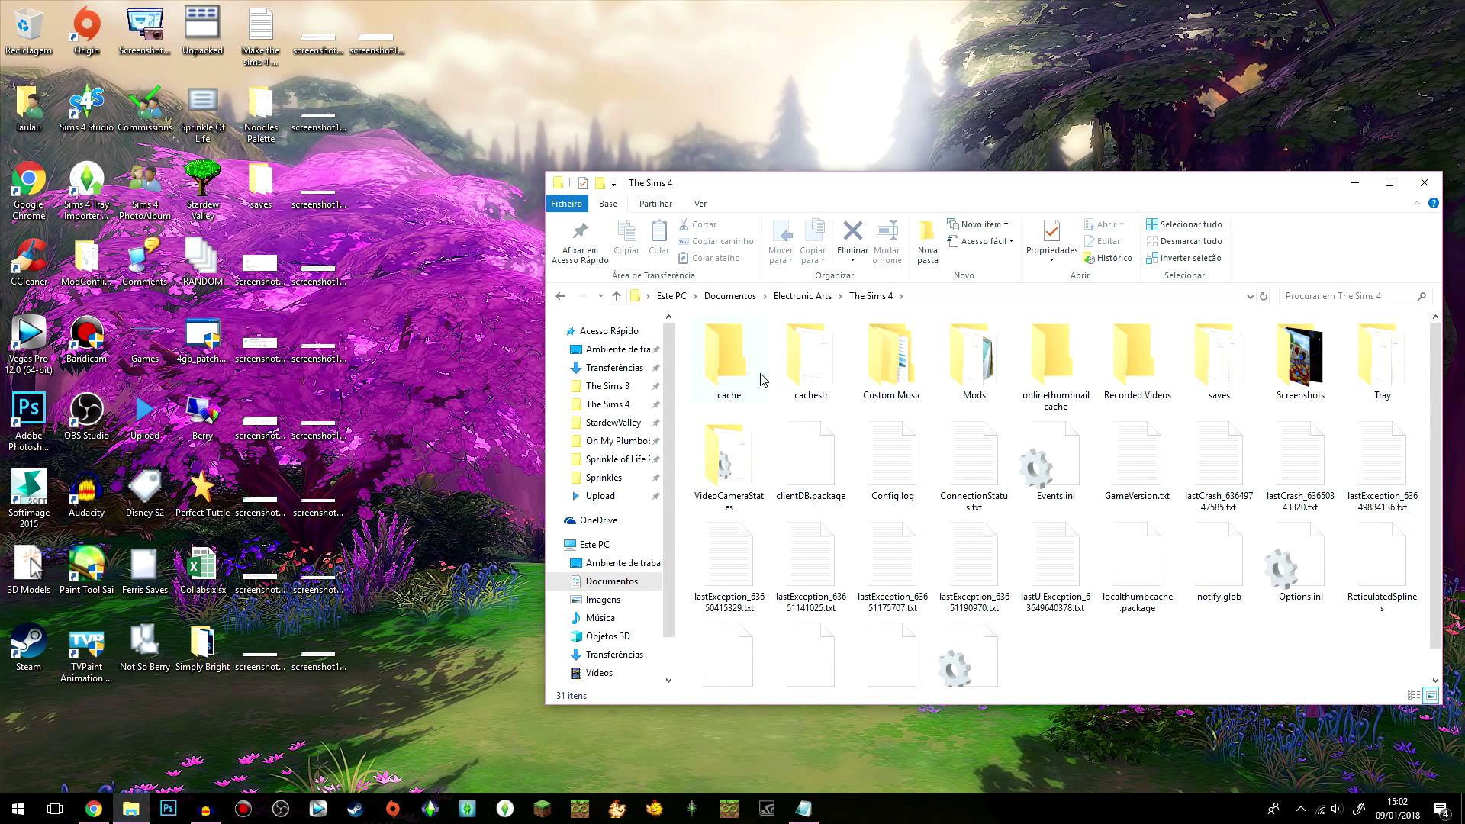
pyautogui.moveTo(1033, 186); pyautogui.dragTo(875, 161)
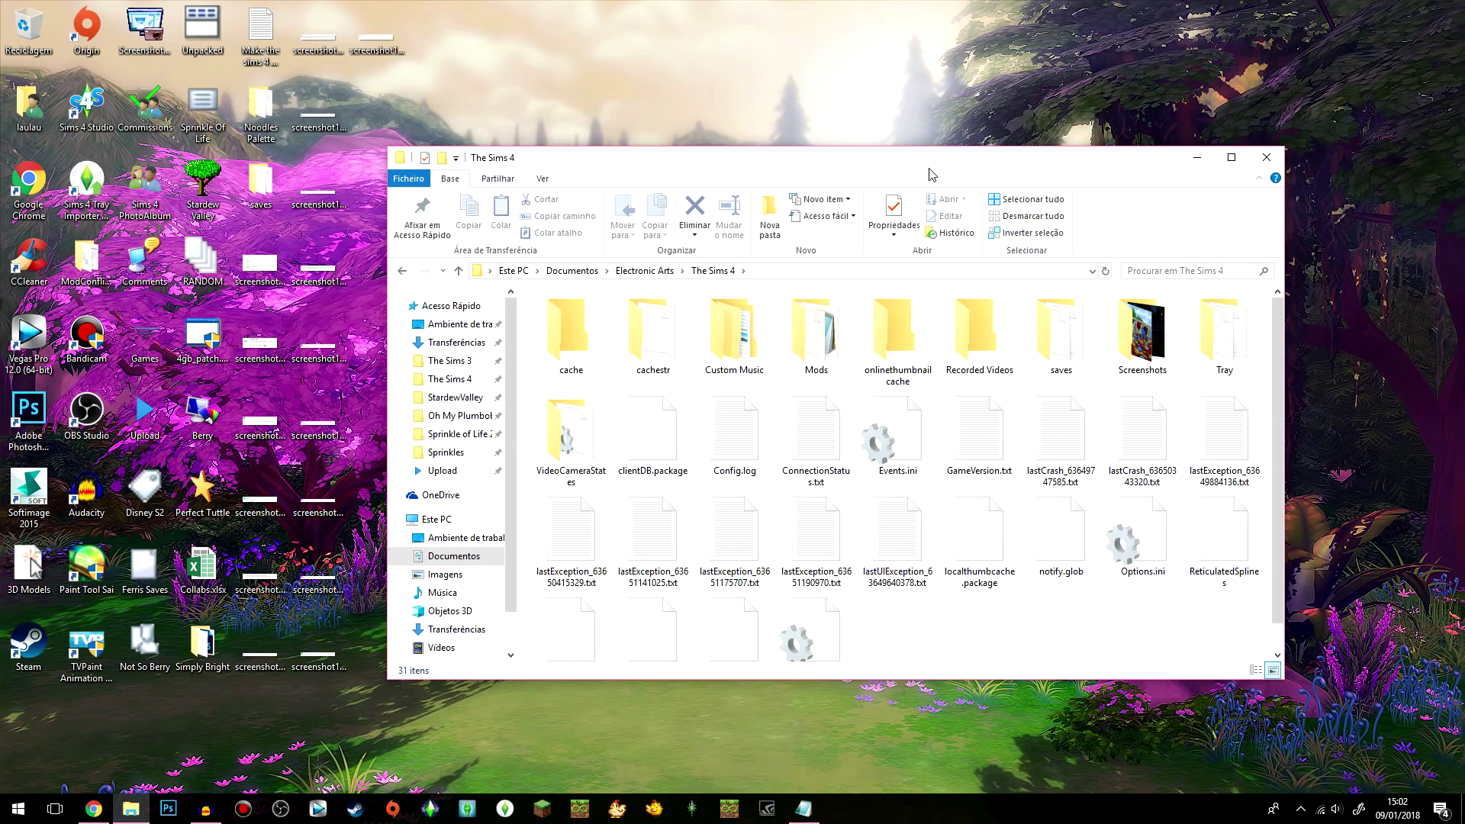
# Step: Look inside the Custom Music folder and through the remaining contents of The Sims 4 folder, and go up to Electronic Arts
pyautogui.click(734, 331)
pyautogui.doubleClick(734, 330)
pyautogui.click(714, 272)
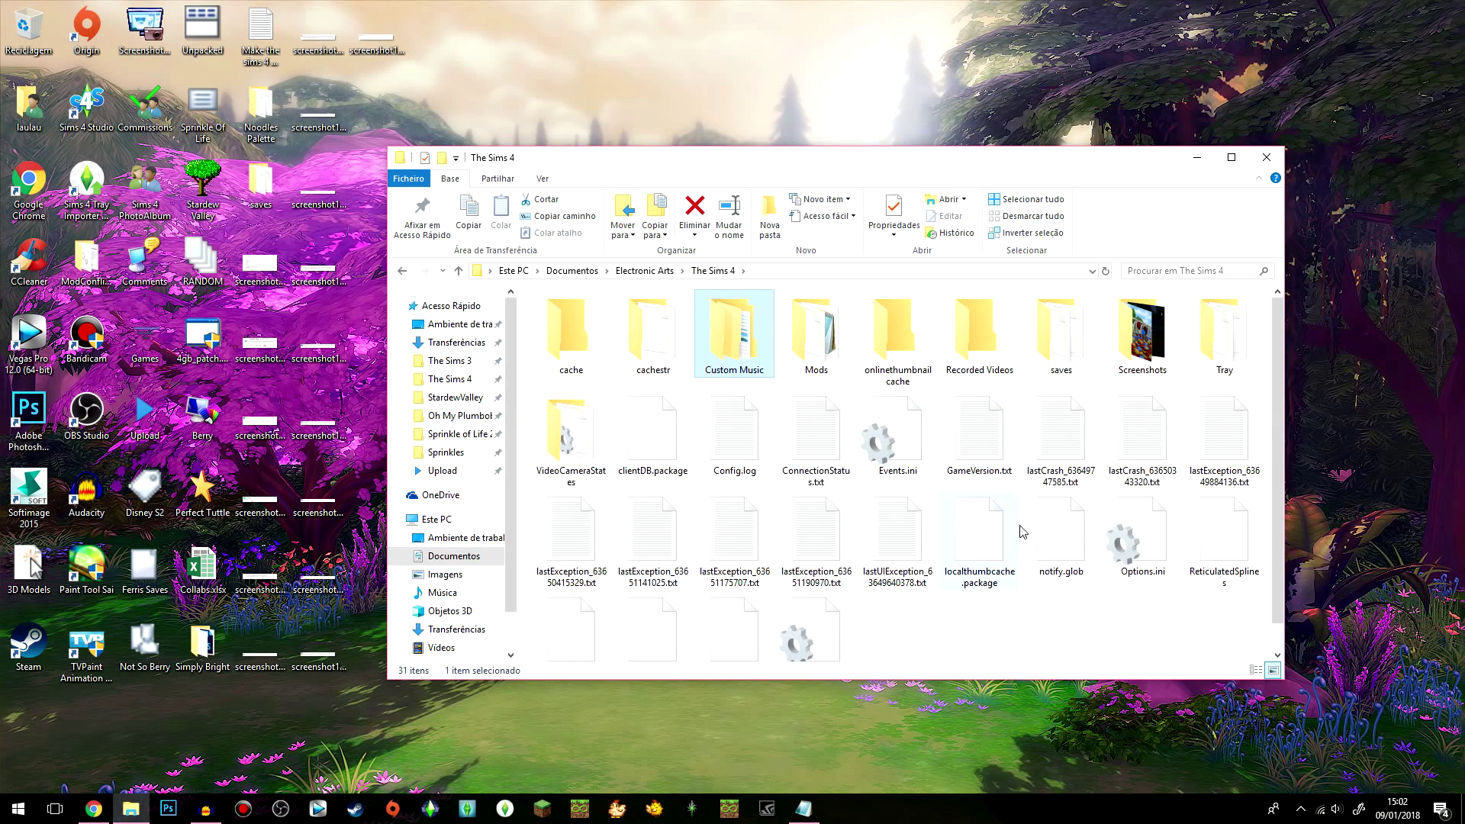
pyautogui.click(1087, 638)
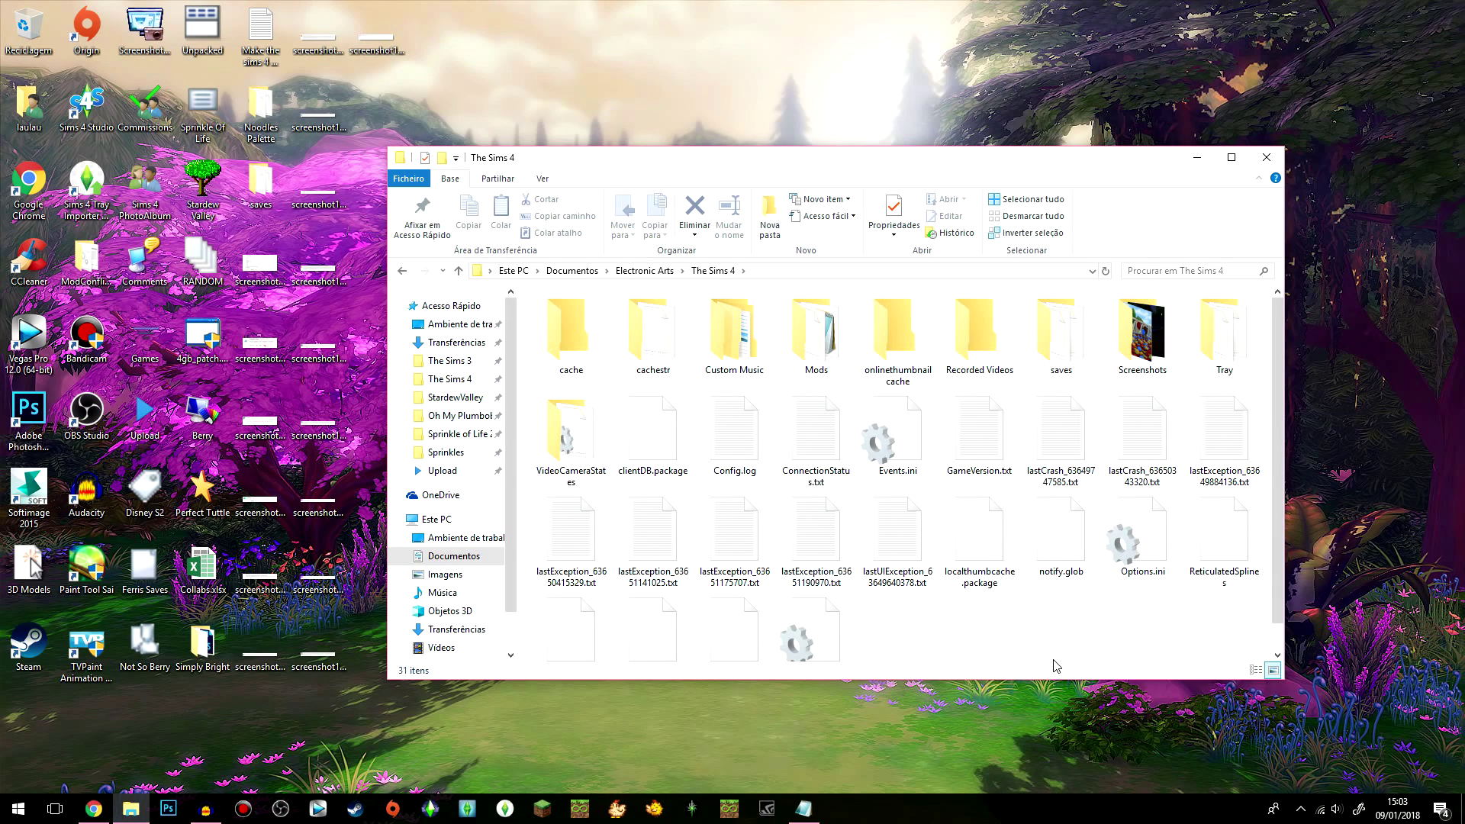
pyautogui.scroll(-1, 1121, 670)
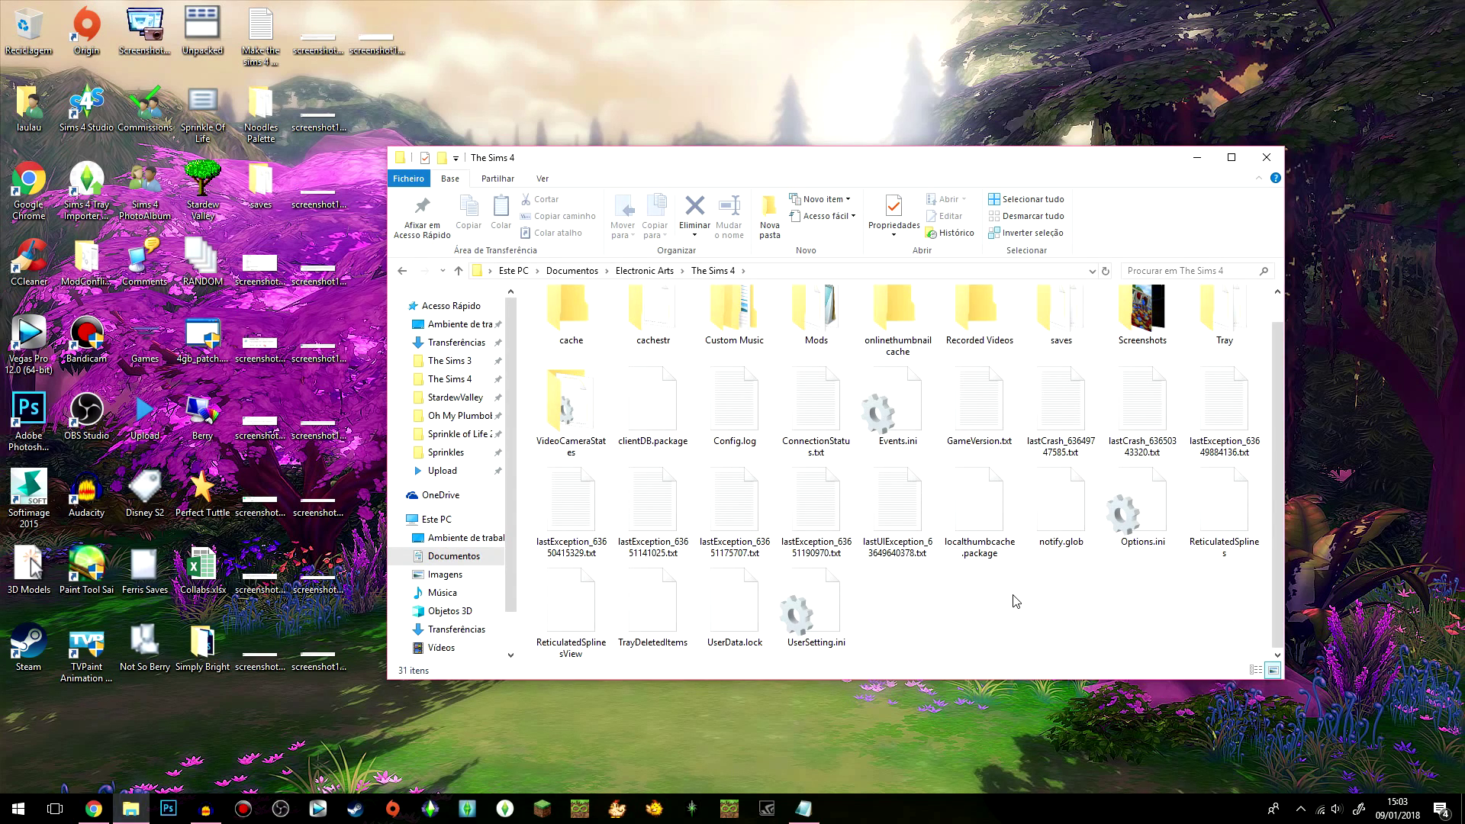
pyautogui.click(1011, 639)
pyautogui.click(649, 270)
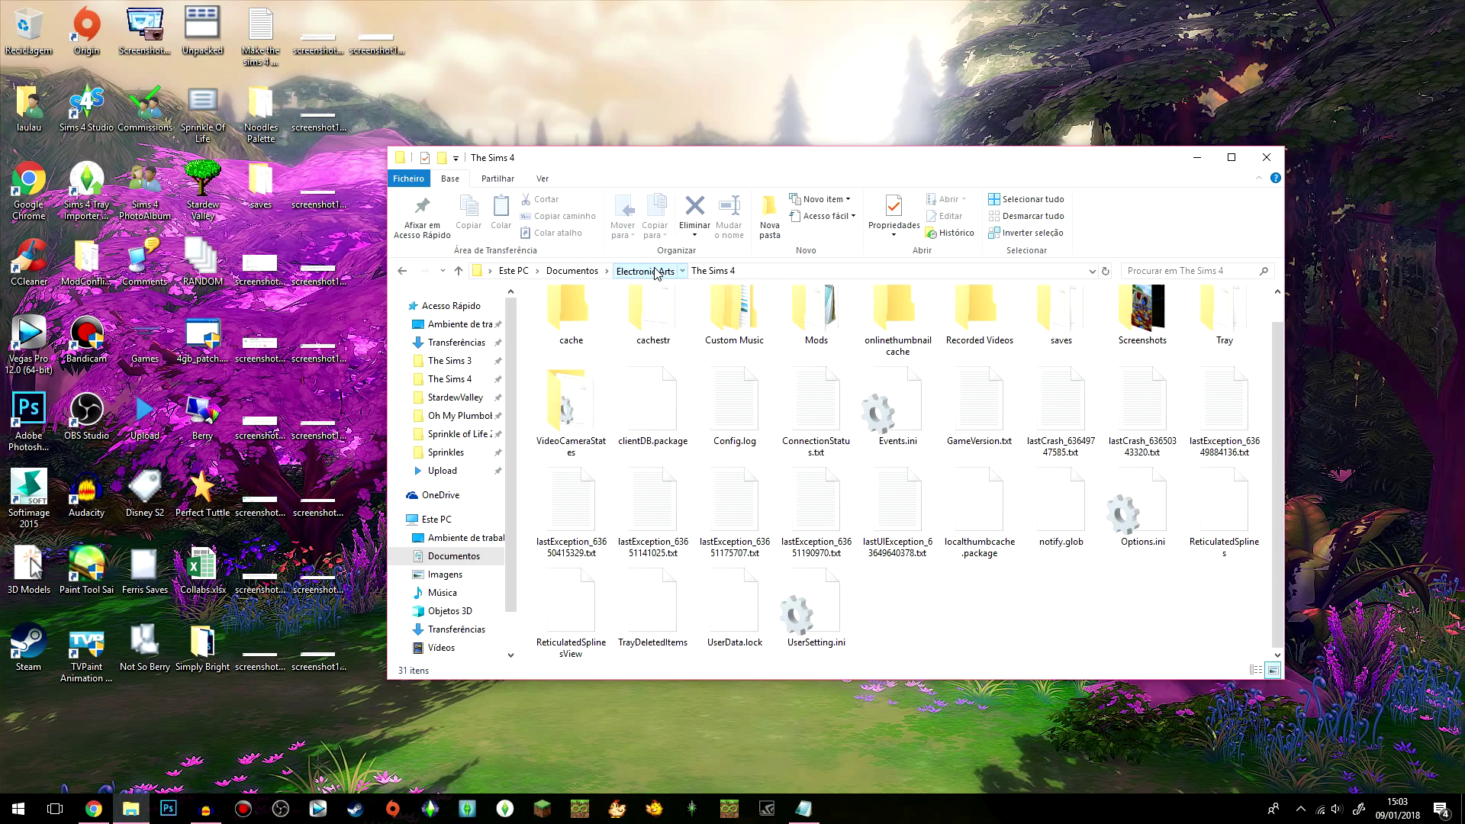
# Step: Rename The Sims 4 folder inside Electronic Arts to The Sims 4t
pyautogui.click(600, 353)
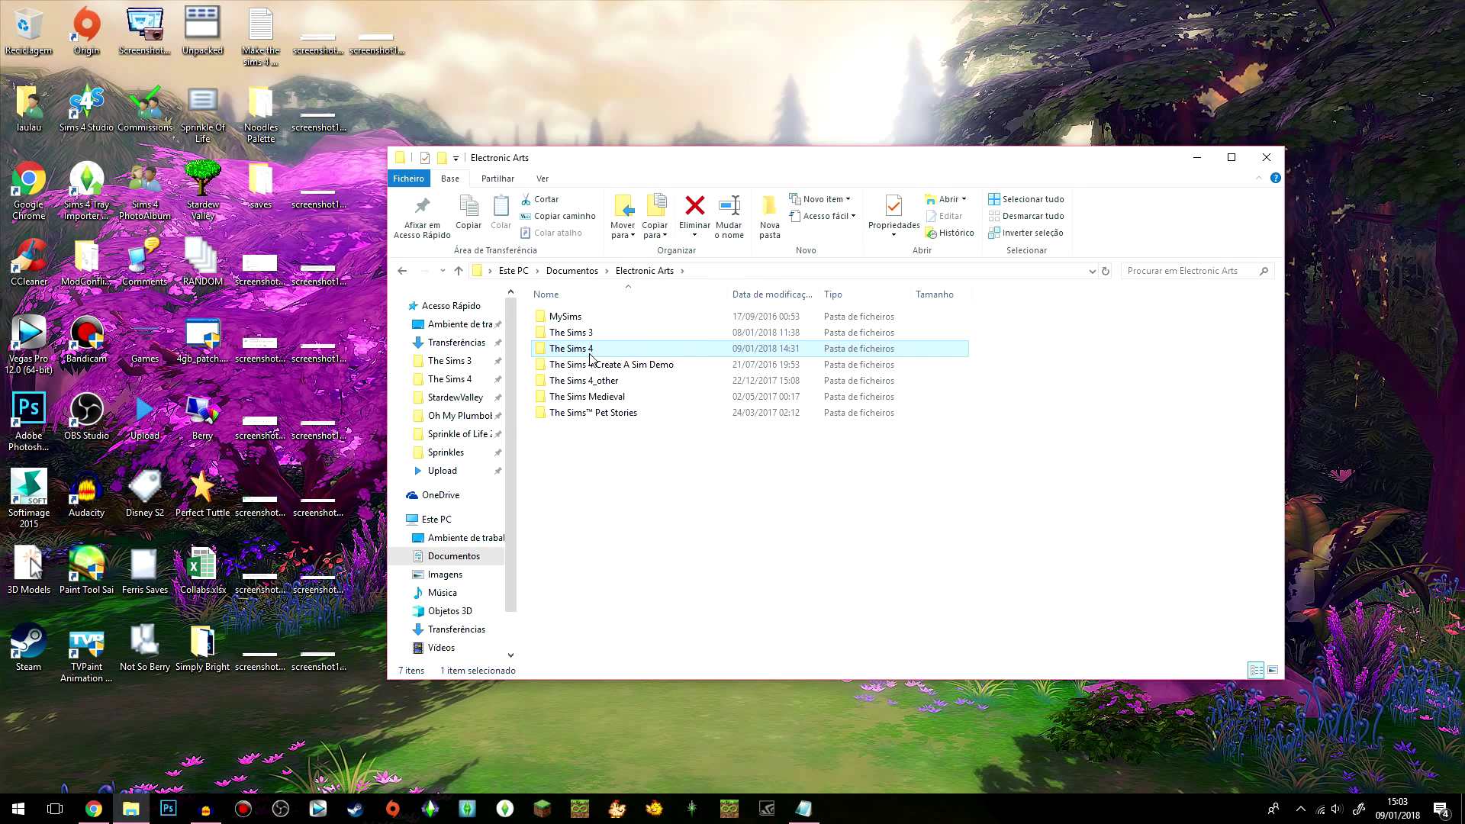
pyautogui.click(599, 352)
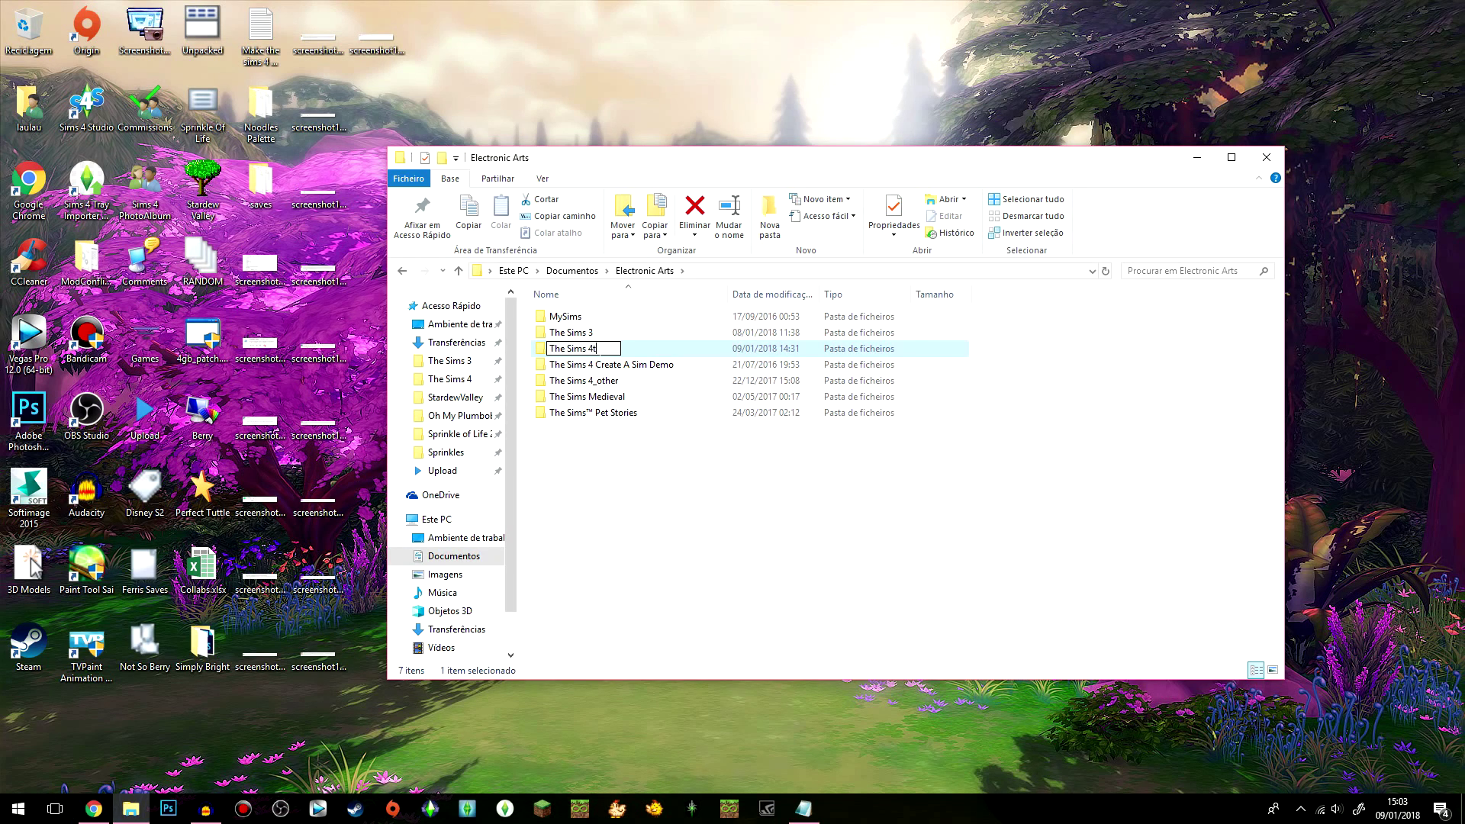
pyautogui.press('Return')
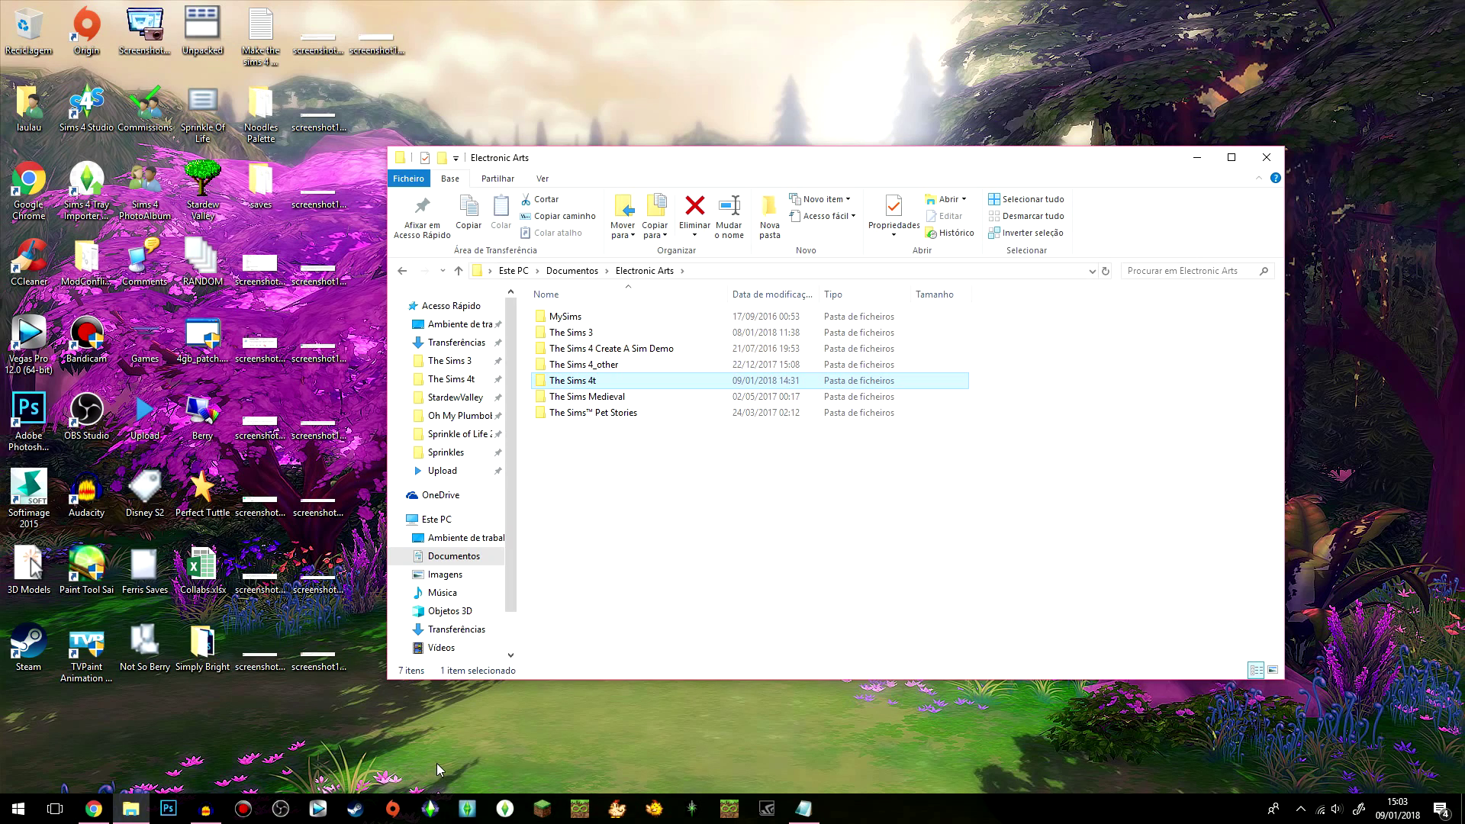
# Step: Switch to Origin, launch The Sims 4, and dismiss all the pack welcome pop-ups on the main menu
pyautogui.click(392, 809)
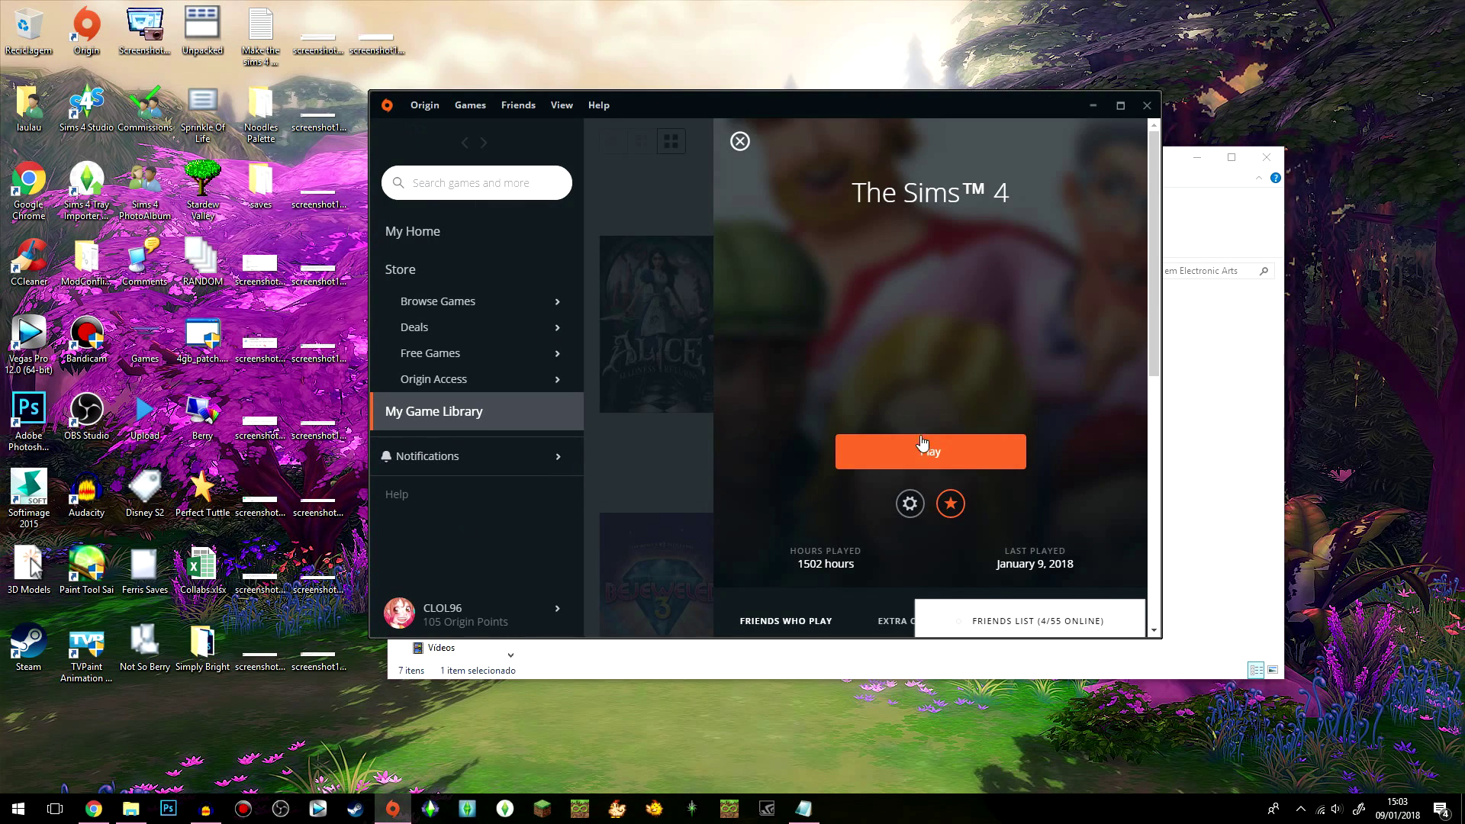
pyautogui.click(927, 452)
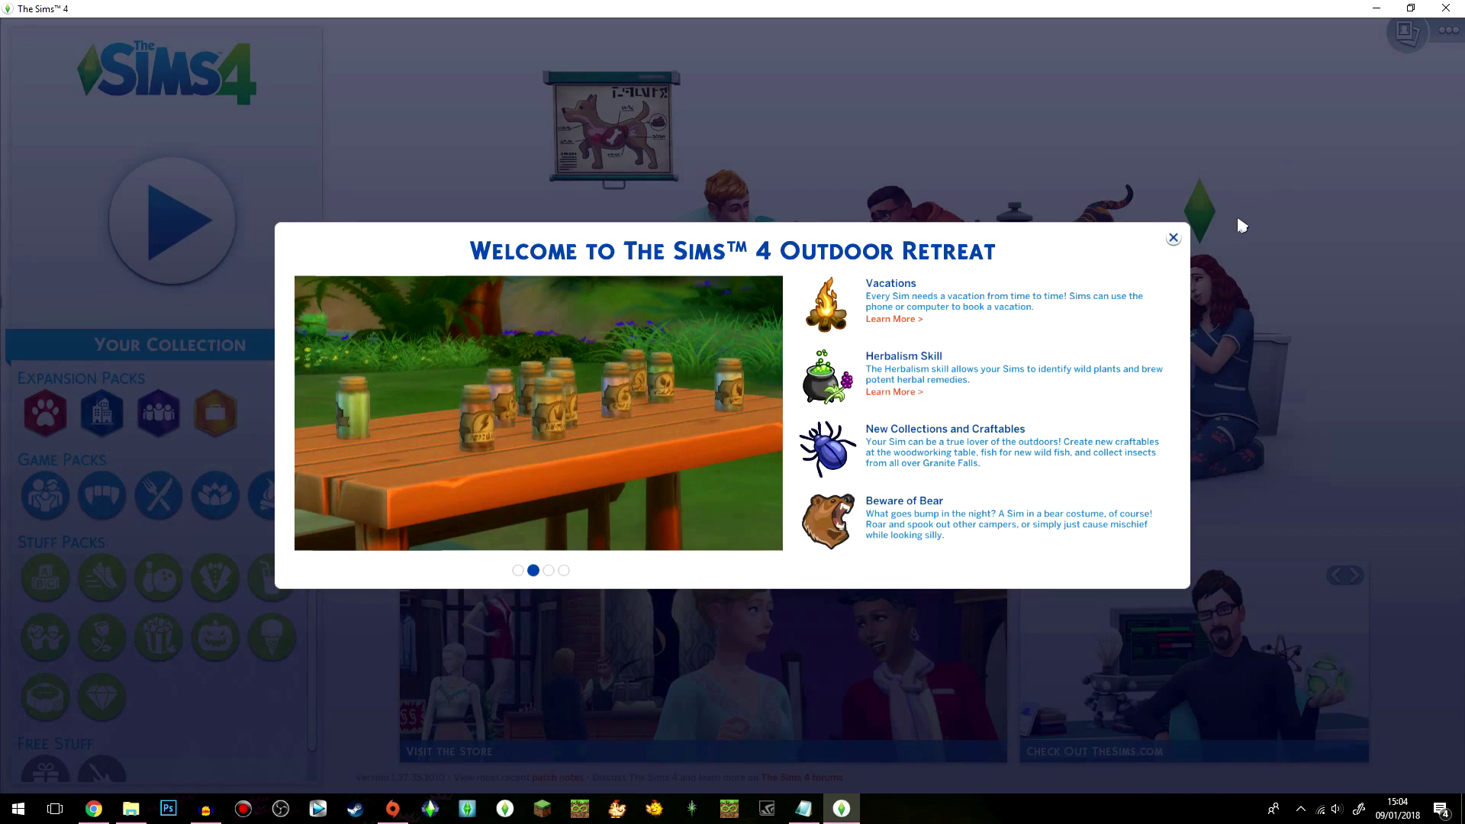
pyautogui.click(1173, 238)
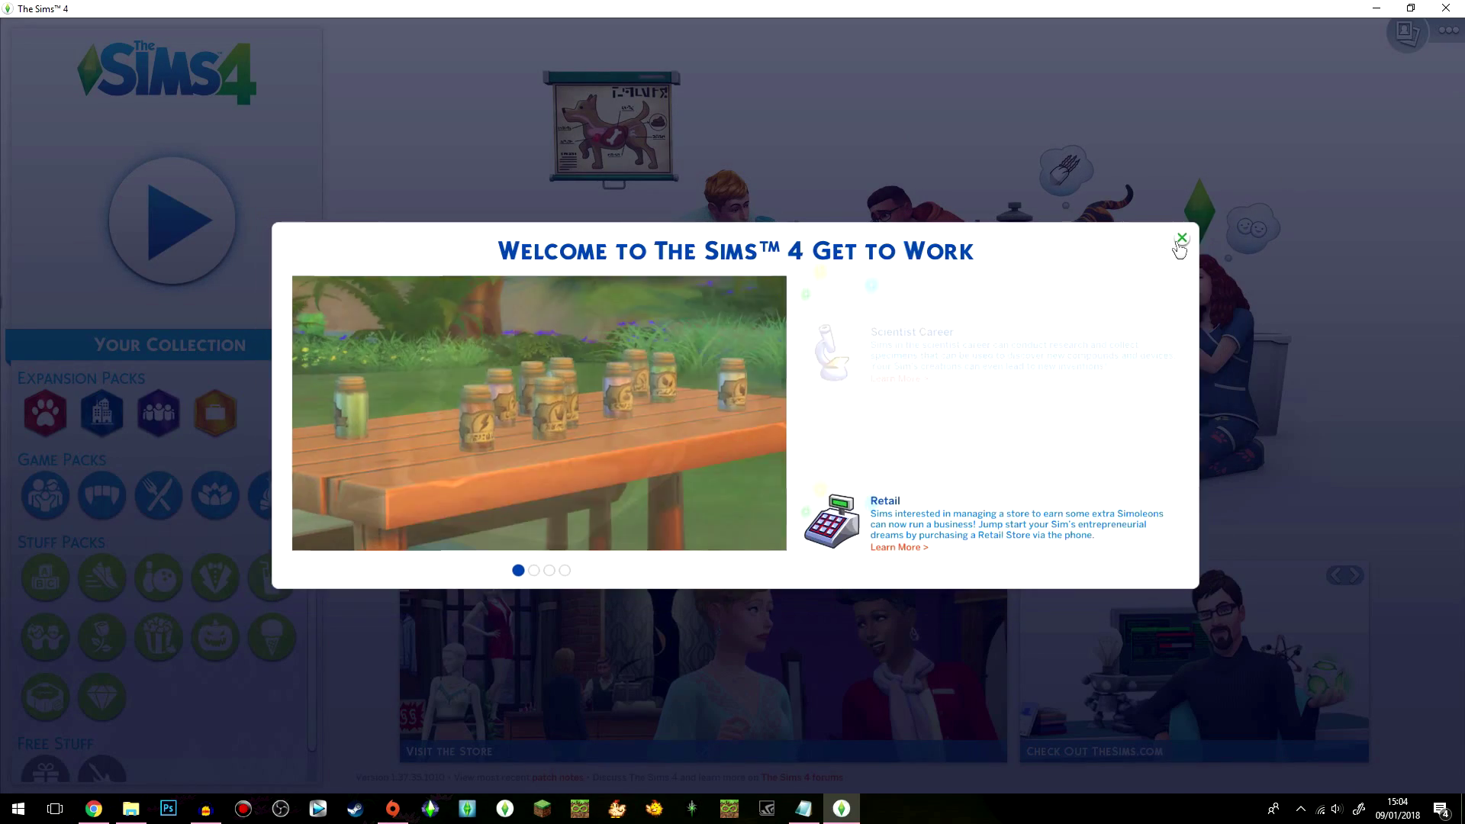
pyautogui.click(1173, 238)
pyautogui.click(1173, 237)
pyautogui.click(1173, 237)
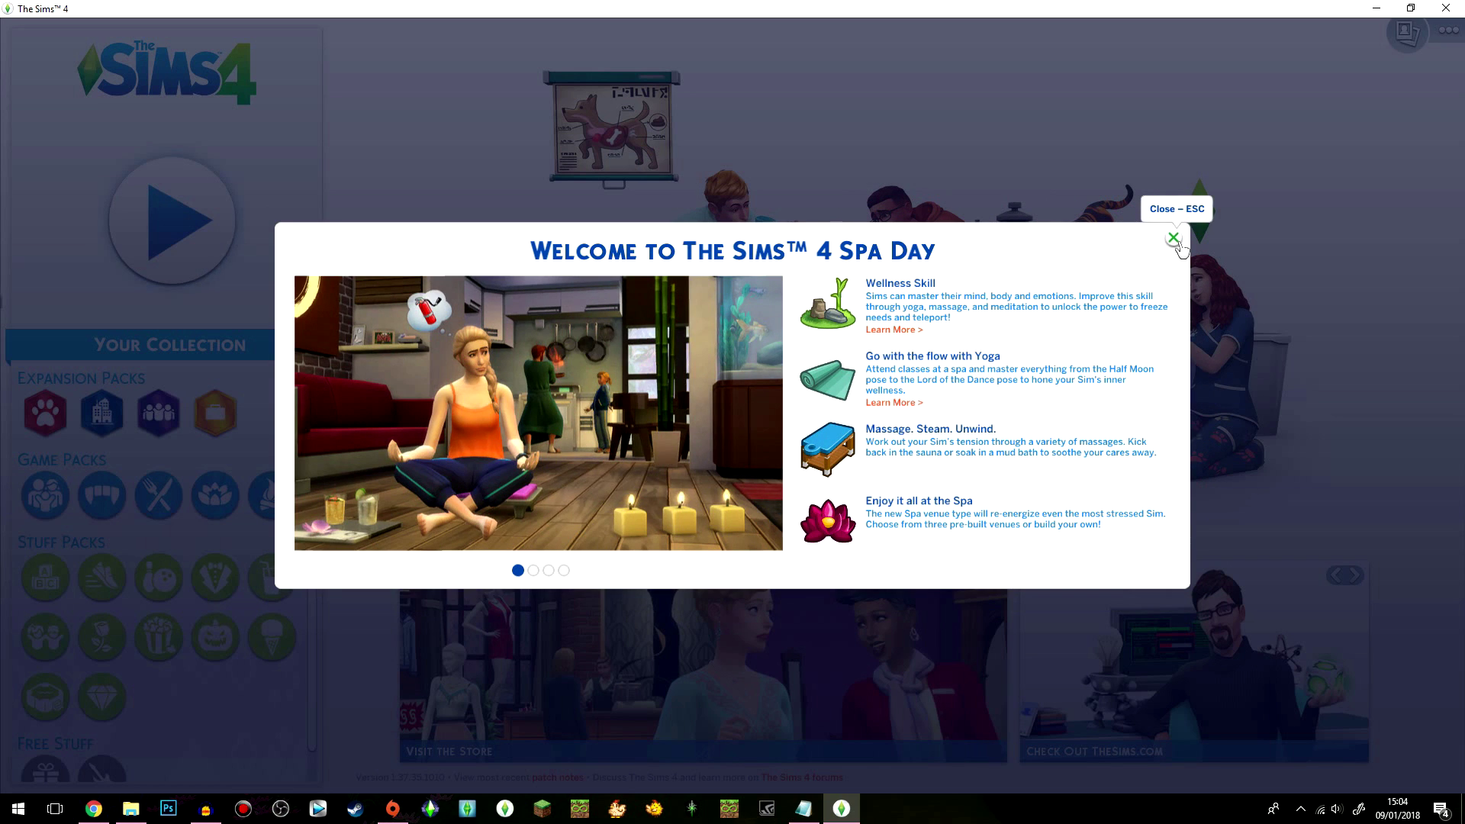
pyautogui.click(1173, 237)
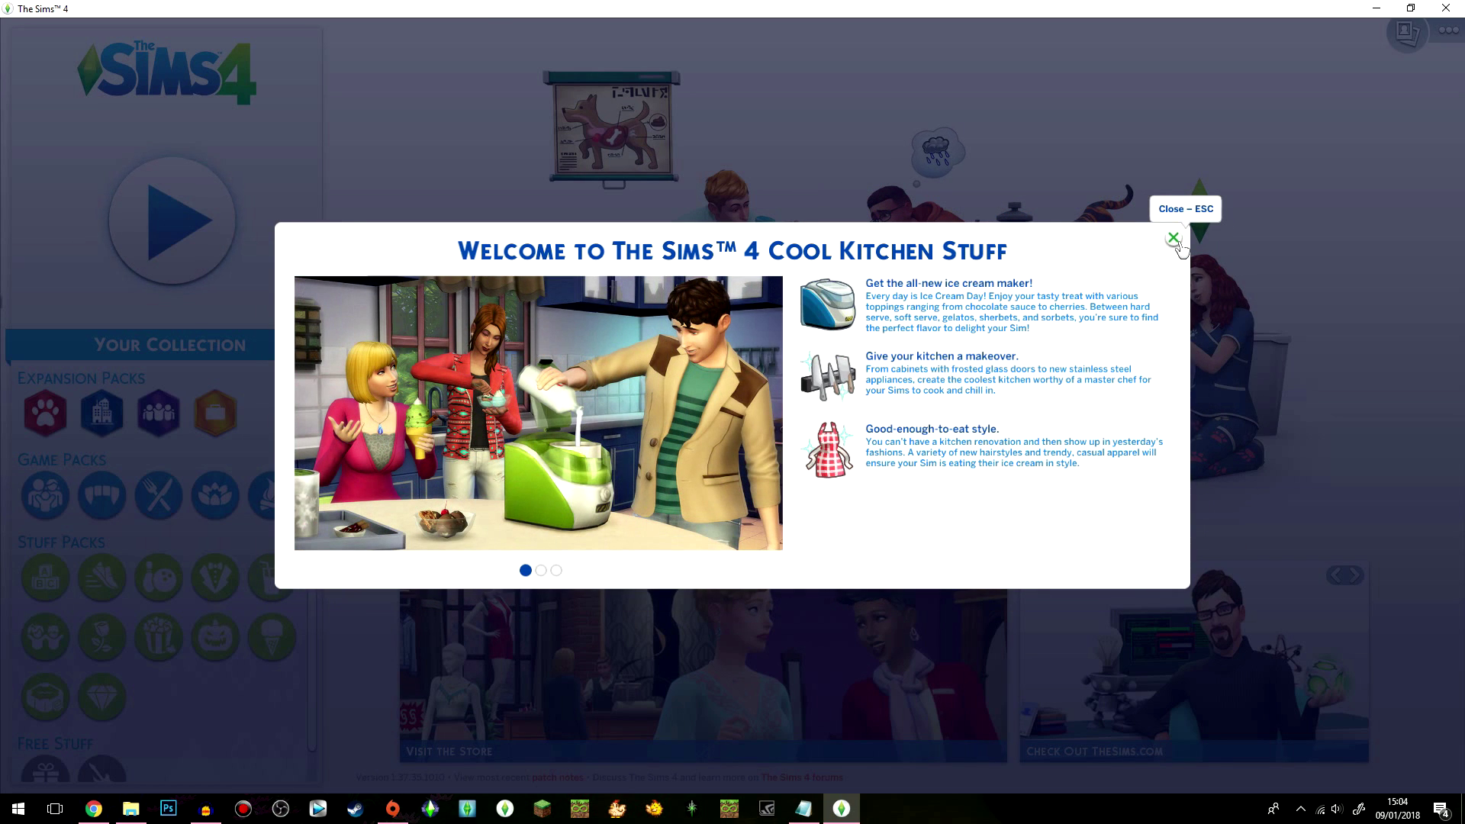
pyautogui.click(1173, 237)
pyautogui.click(1173, 237)
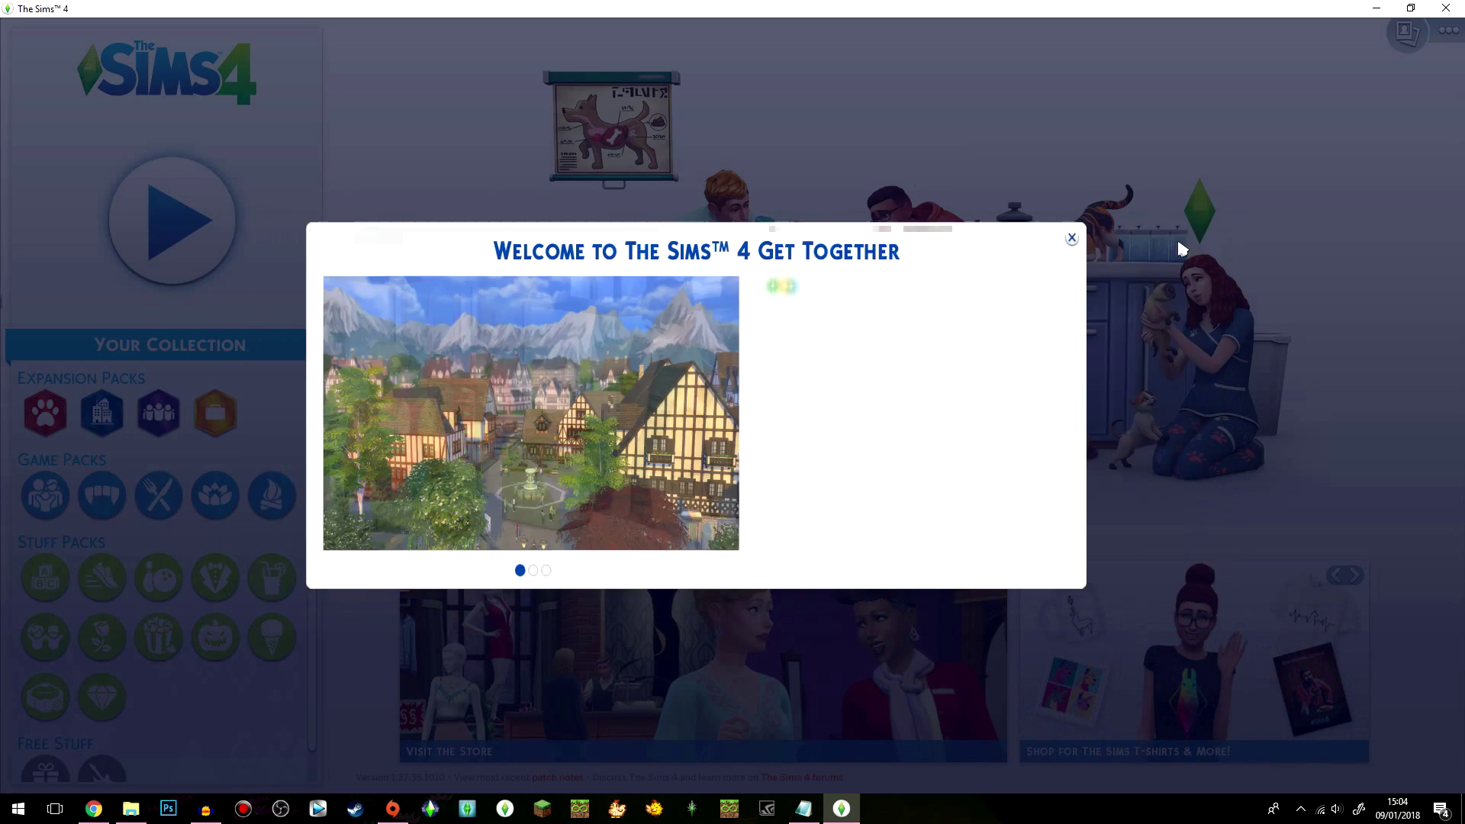
pyautogui.click(1173, 237)
pyautogui.click(1172, 236)
pyautogui.click(1179, 245)
pyautogui.click(1179, 244)
pyautogui.click(1179, 244)
pyautogui.click(1181, 248)
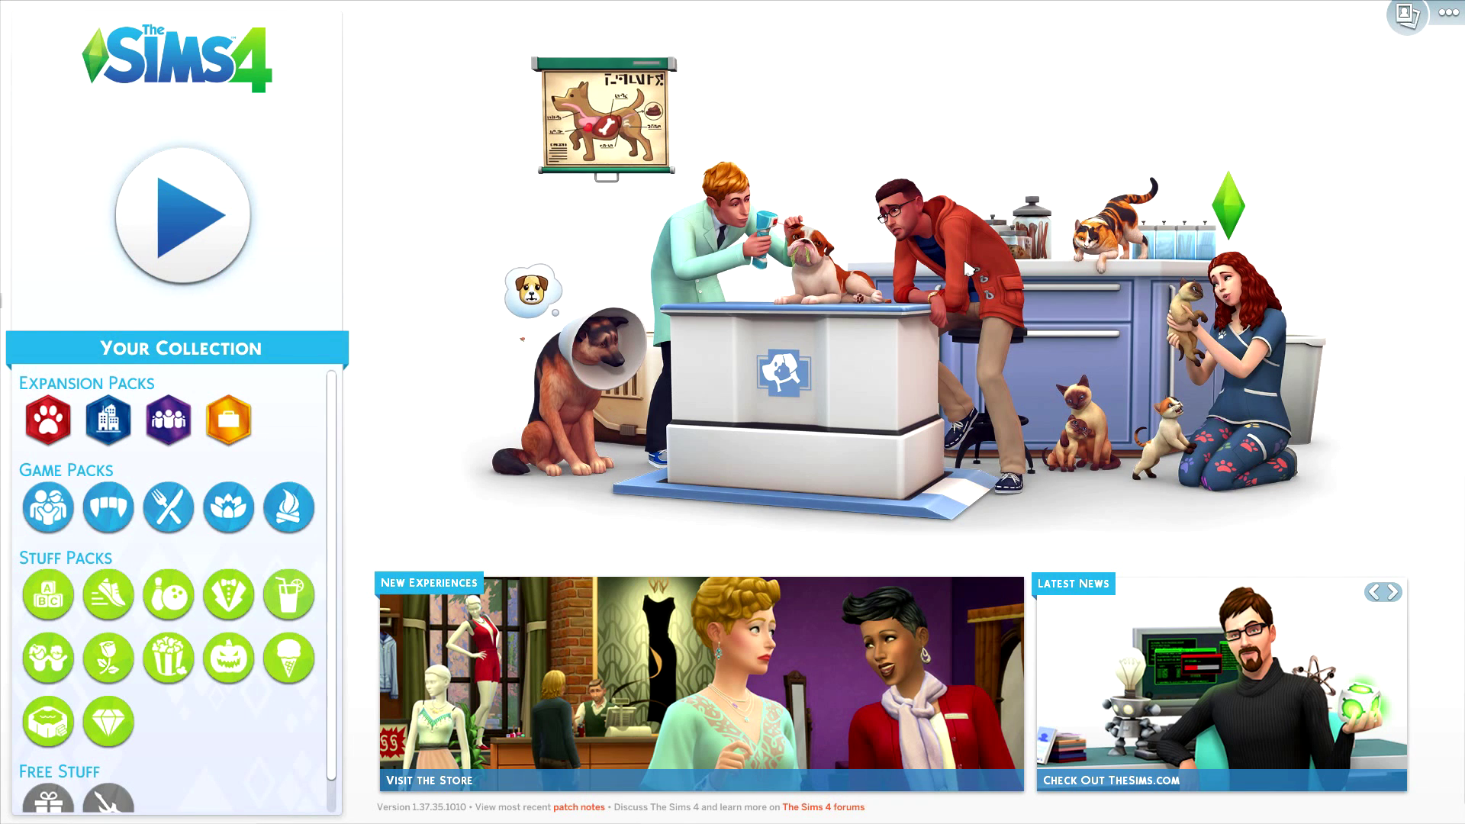
# Step: Start a new game, decline the Create a Sim tutorial, and exit the game without saving
pyautogui.click(206, 239)
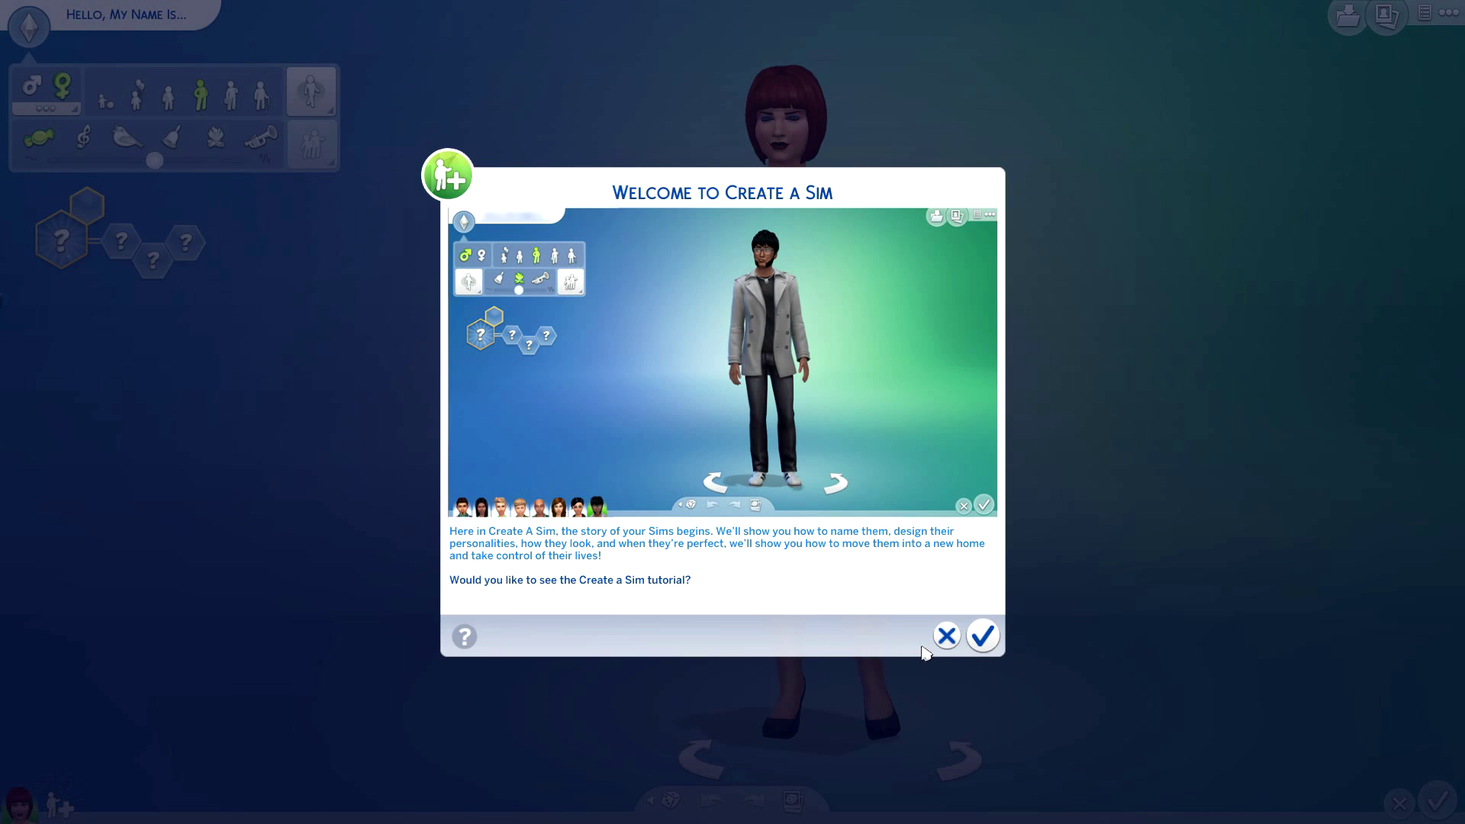
pyautogui.click(946, 636)
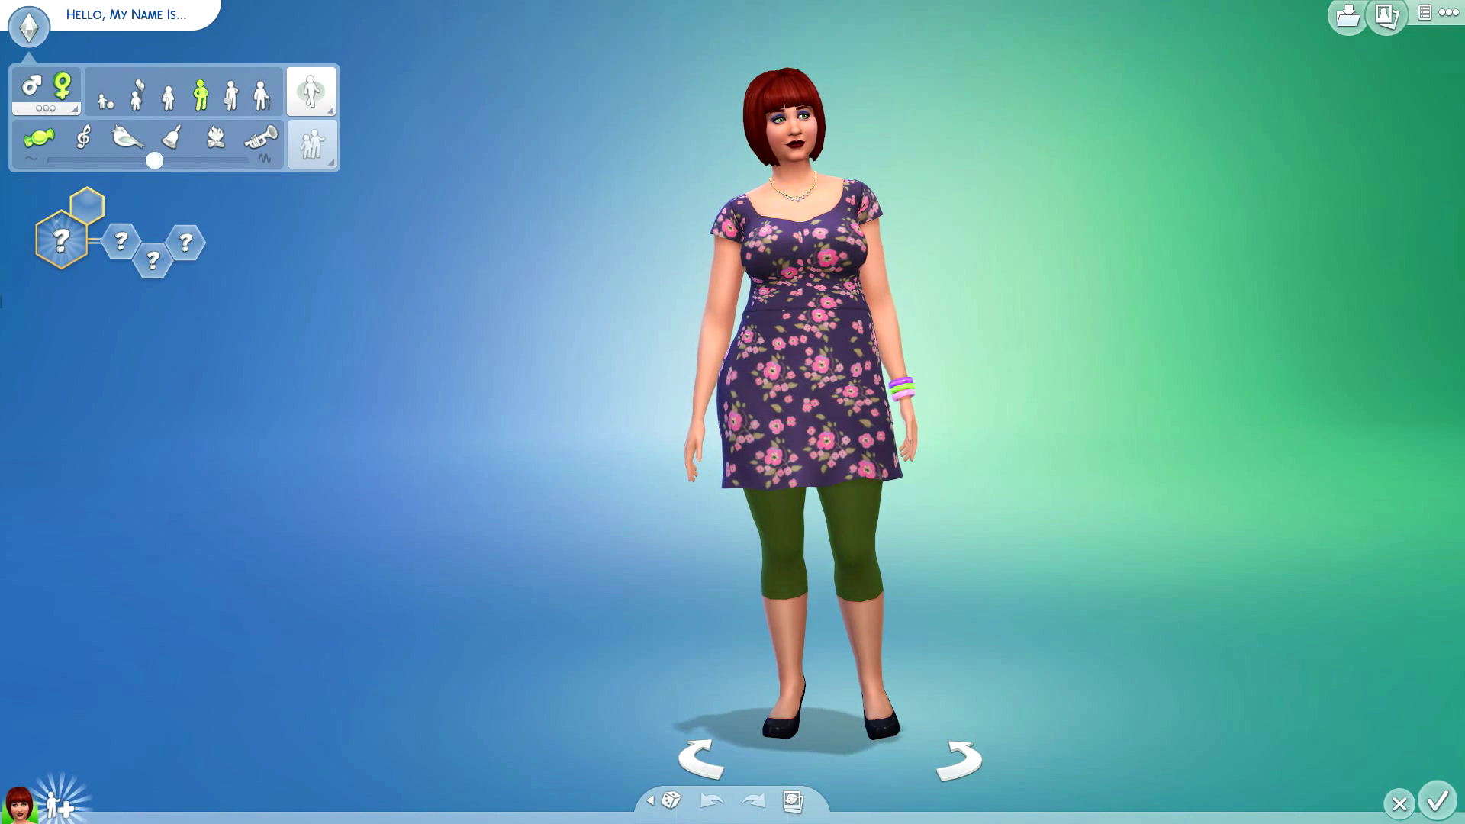
pyautogui.click(1448, 12)
pyautogui.click(732, 577)
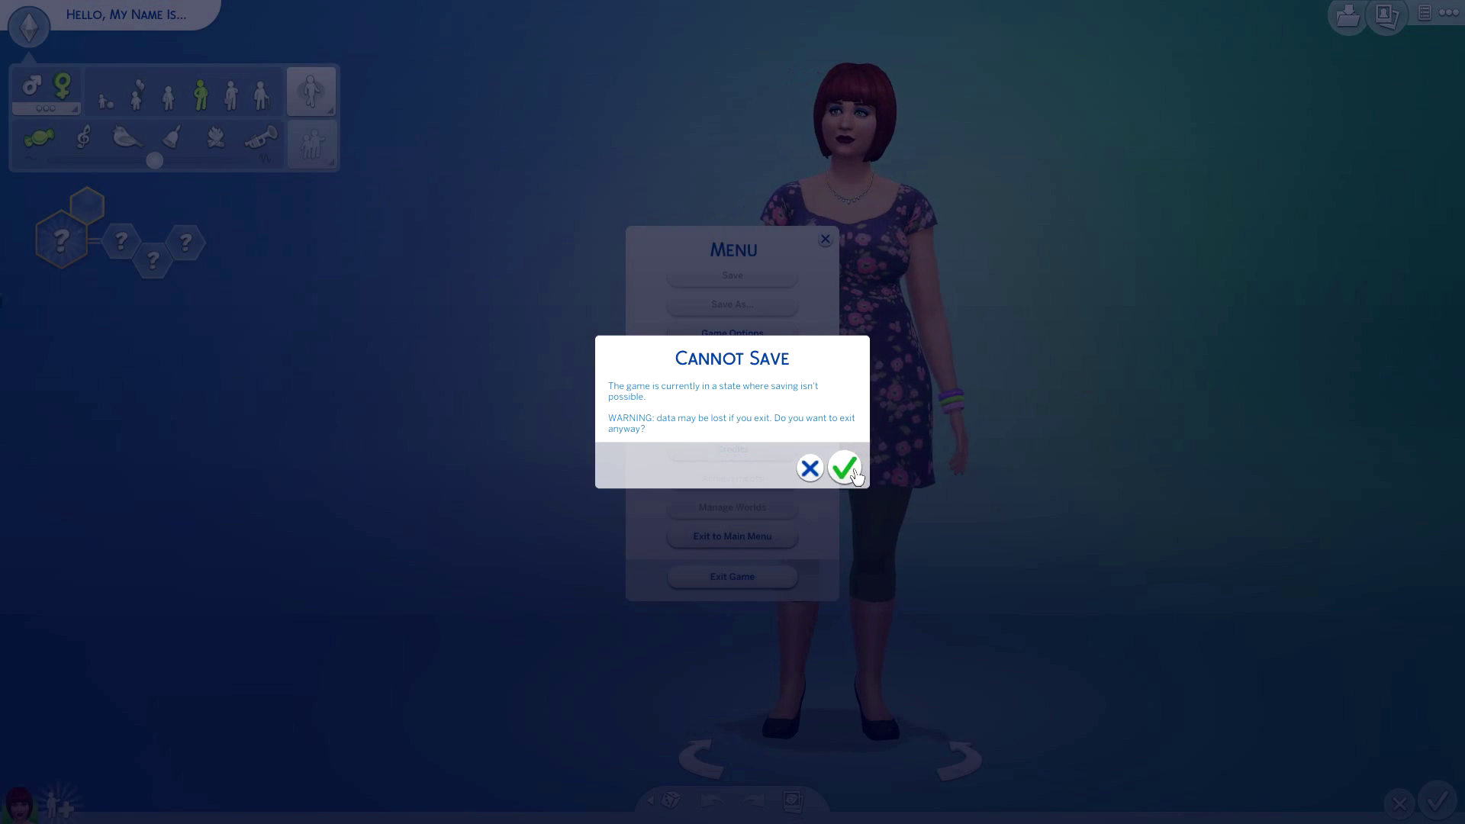
pyautogui.click(841, 468)
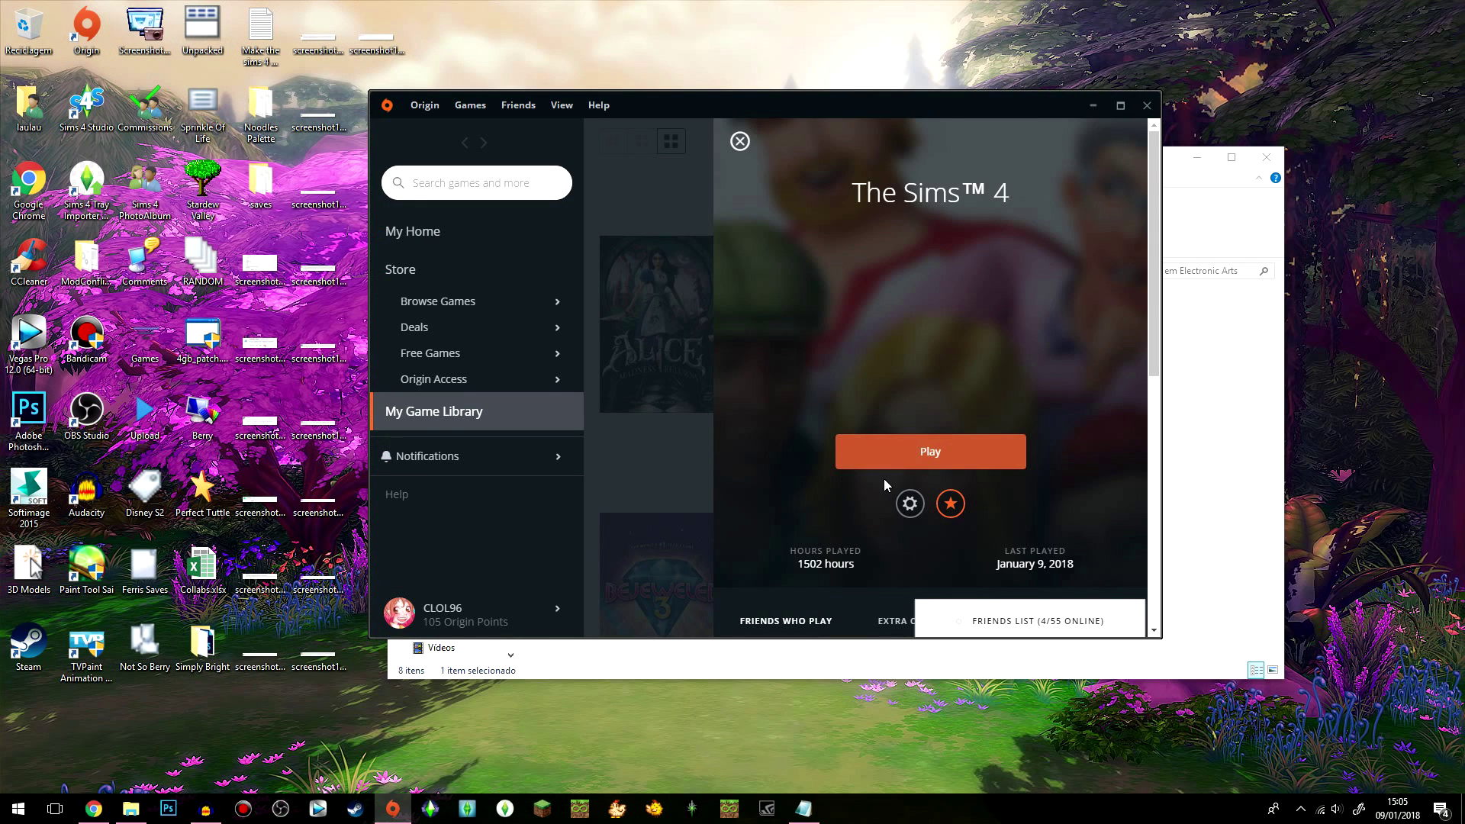
# Step: Open the newly generated The Sims 4 folder in Electronic Arts and move its window toward the desktop's left side
pyautogui.click(1221, 208)
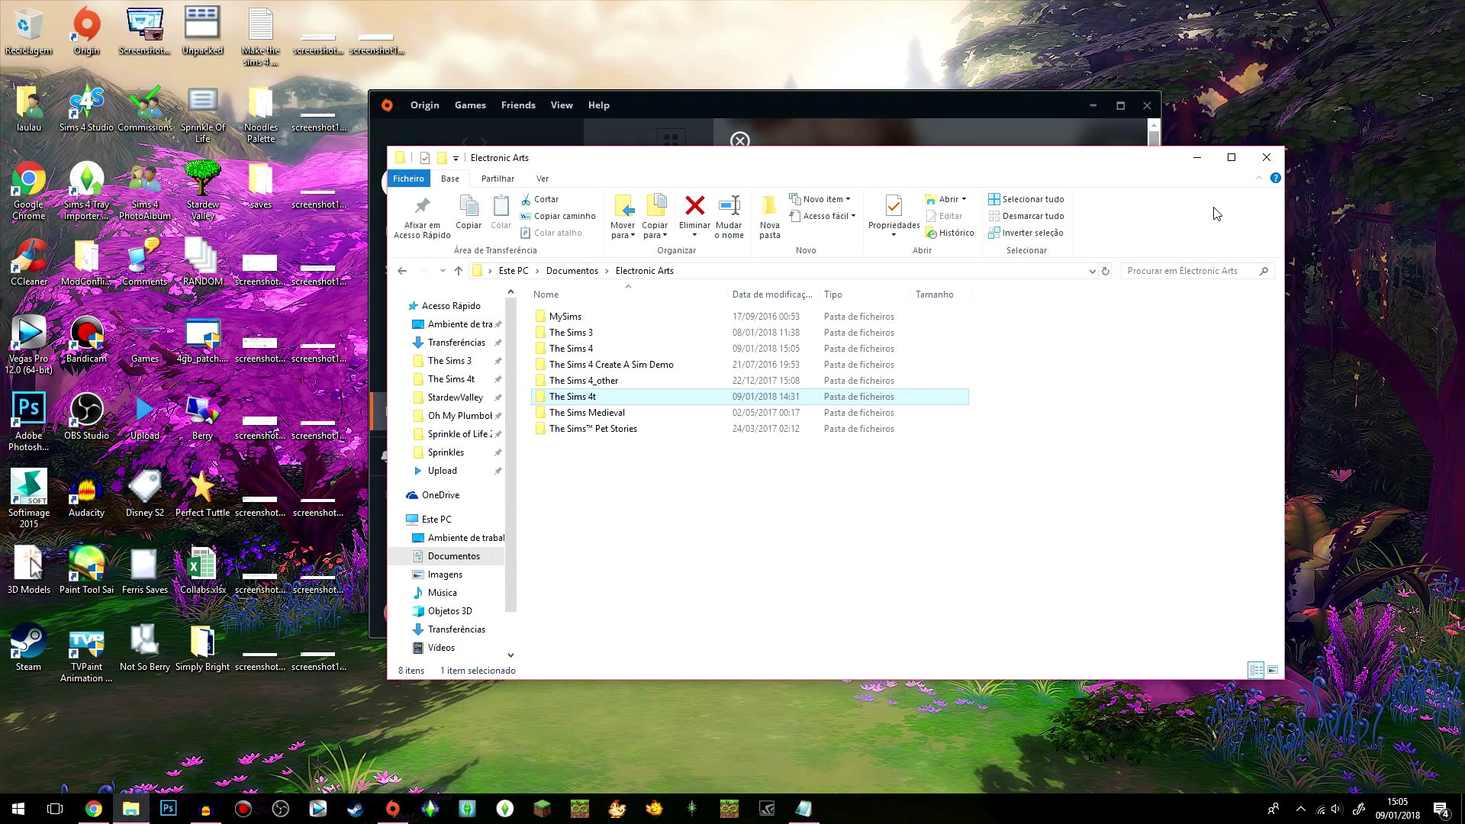
pyautogui.doubleClick(678, 348)
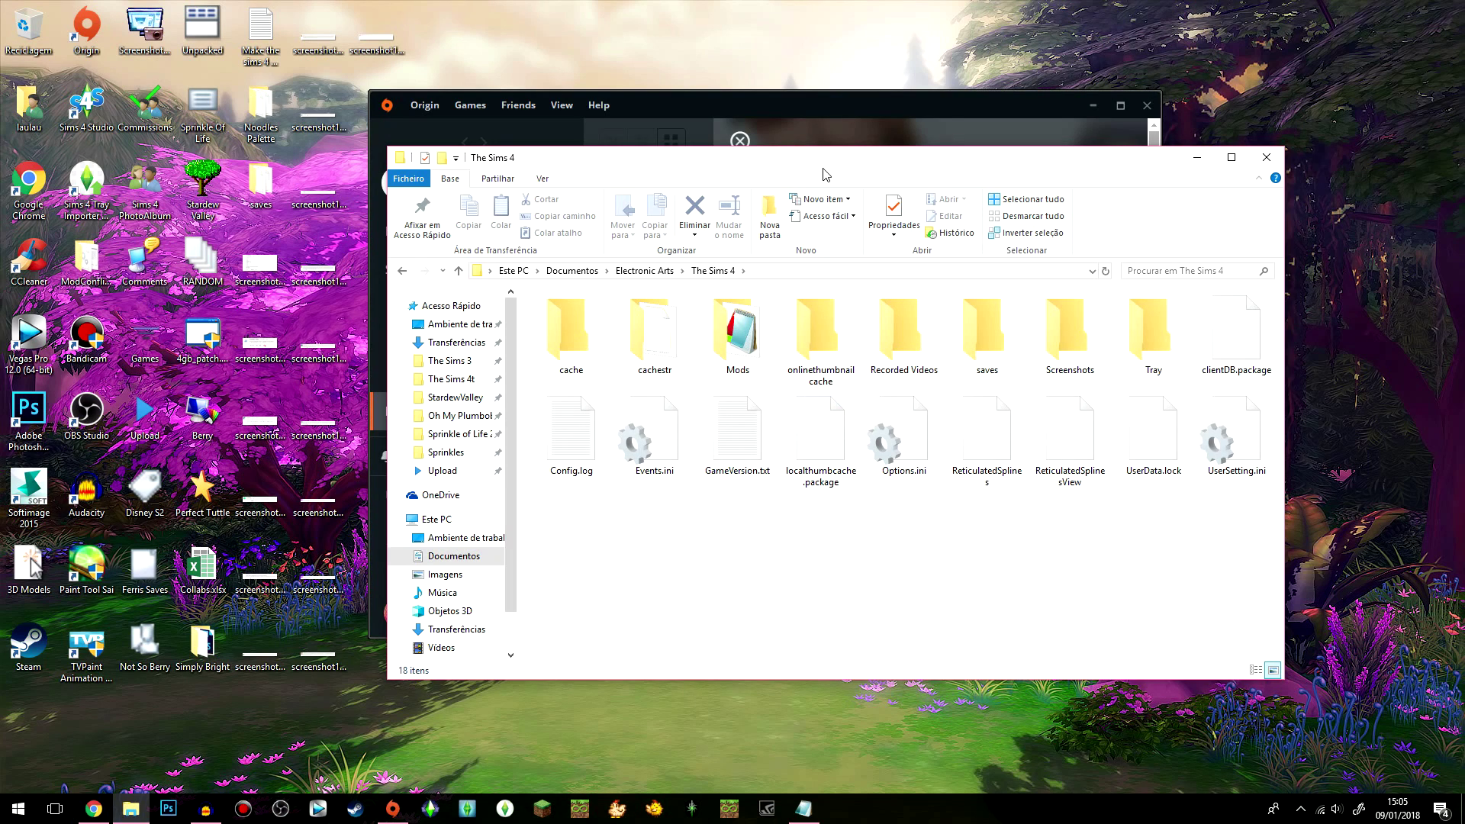
pyautogui.moveTo(809, 167); pyautogui.dragTo(492, 145)
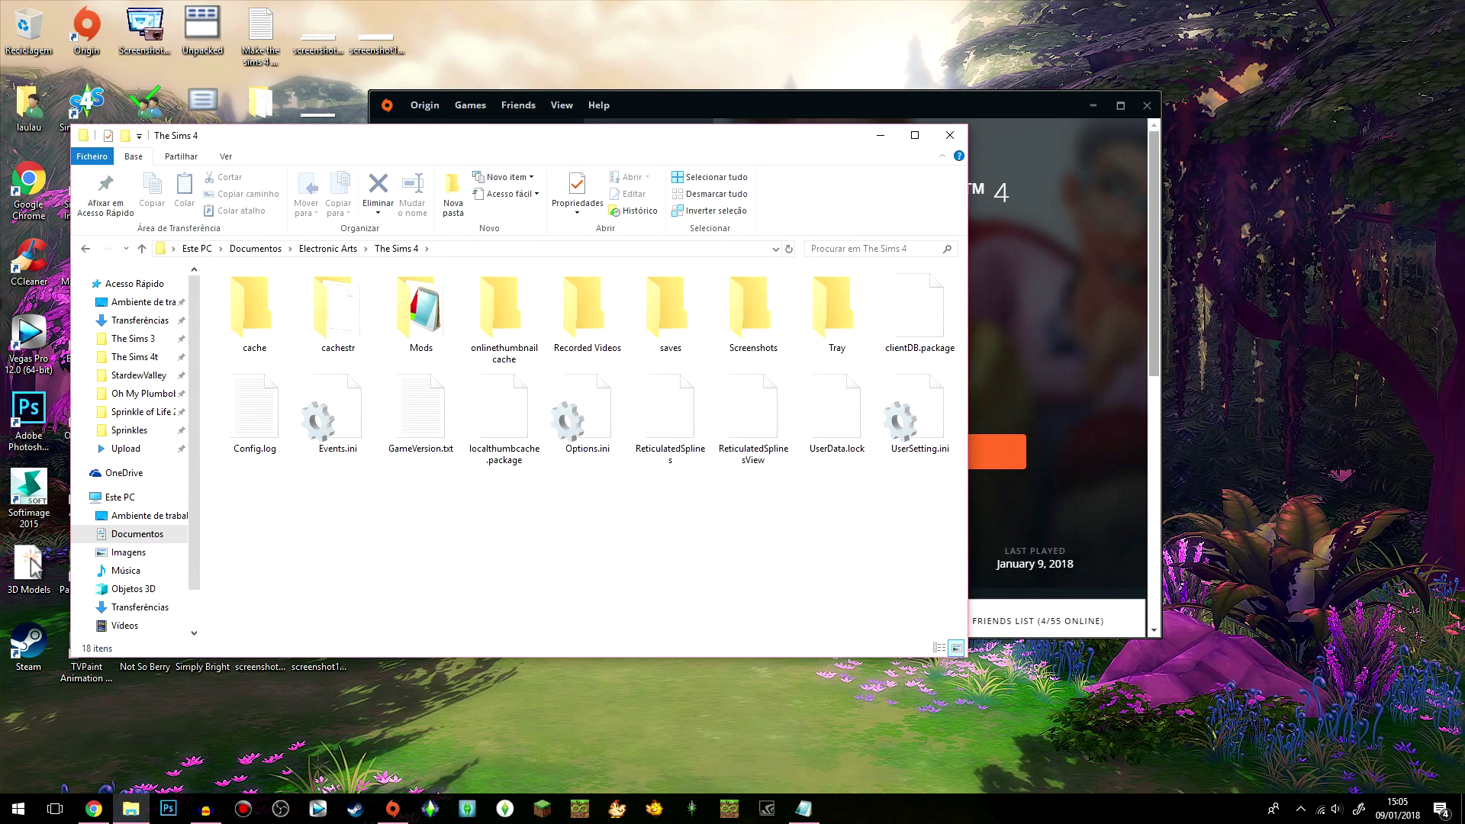
# Step: Open The Sims 4t folder in a second File Explorer window and arrange both windows so their contents can be compared
pyautogui.rightClick(131, 808)
pyautogui.click(114, 571)
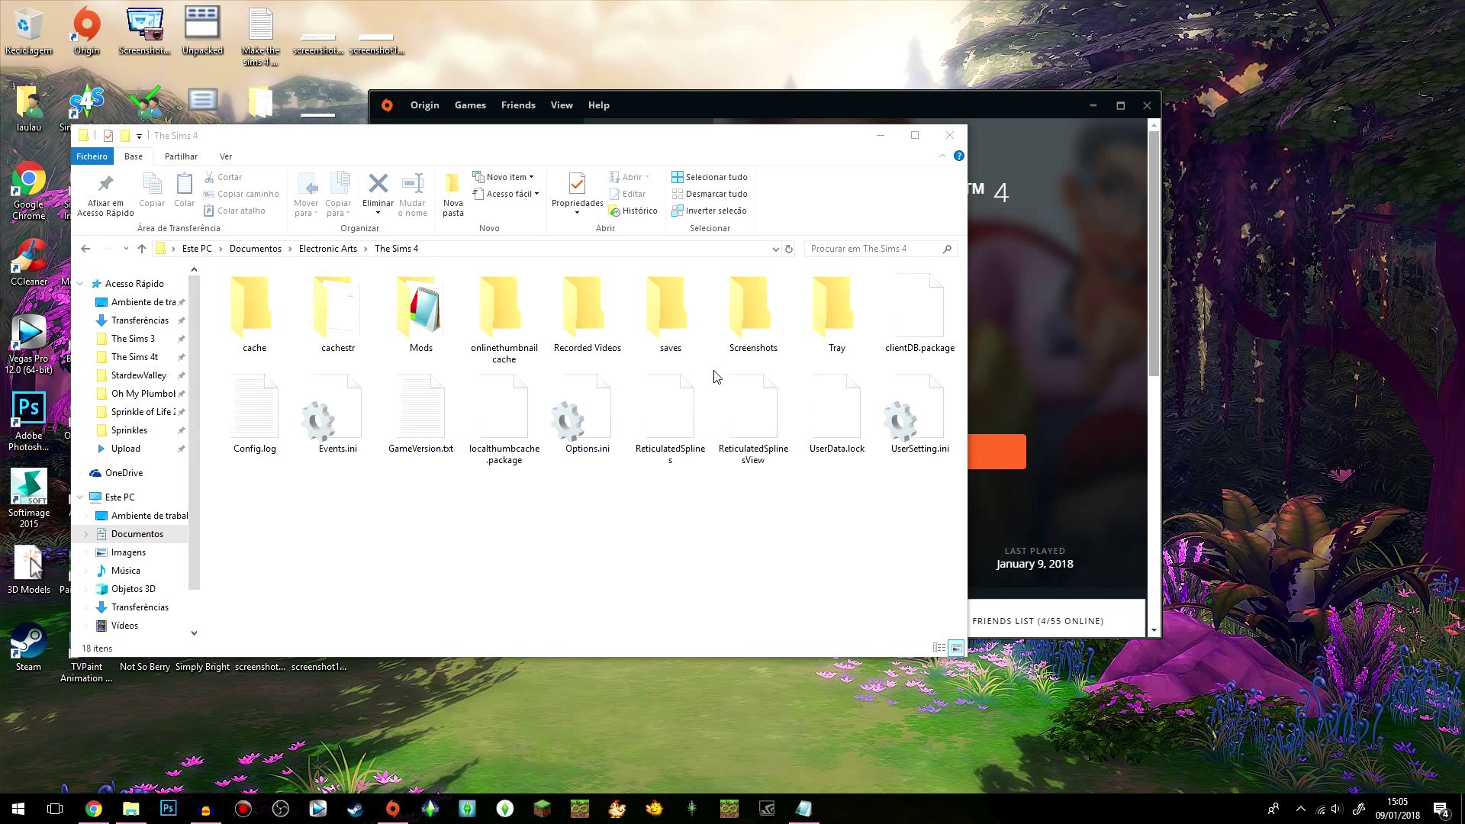
pyautogui.moveTo(654, 161); pyautogui.dragTo(1099, 207)
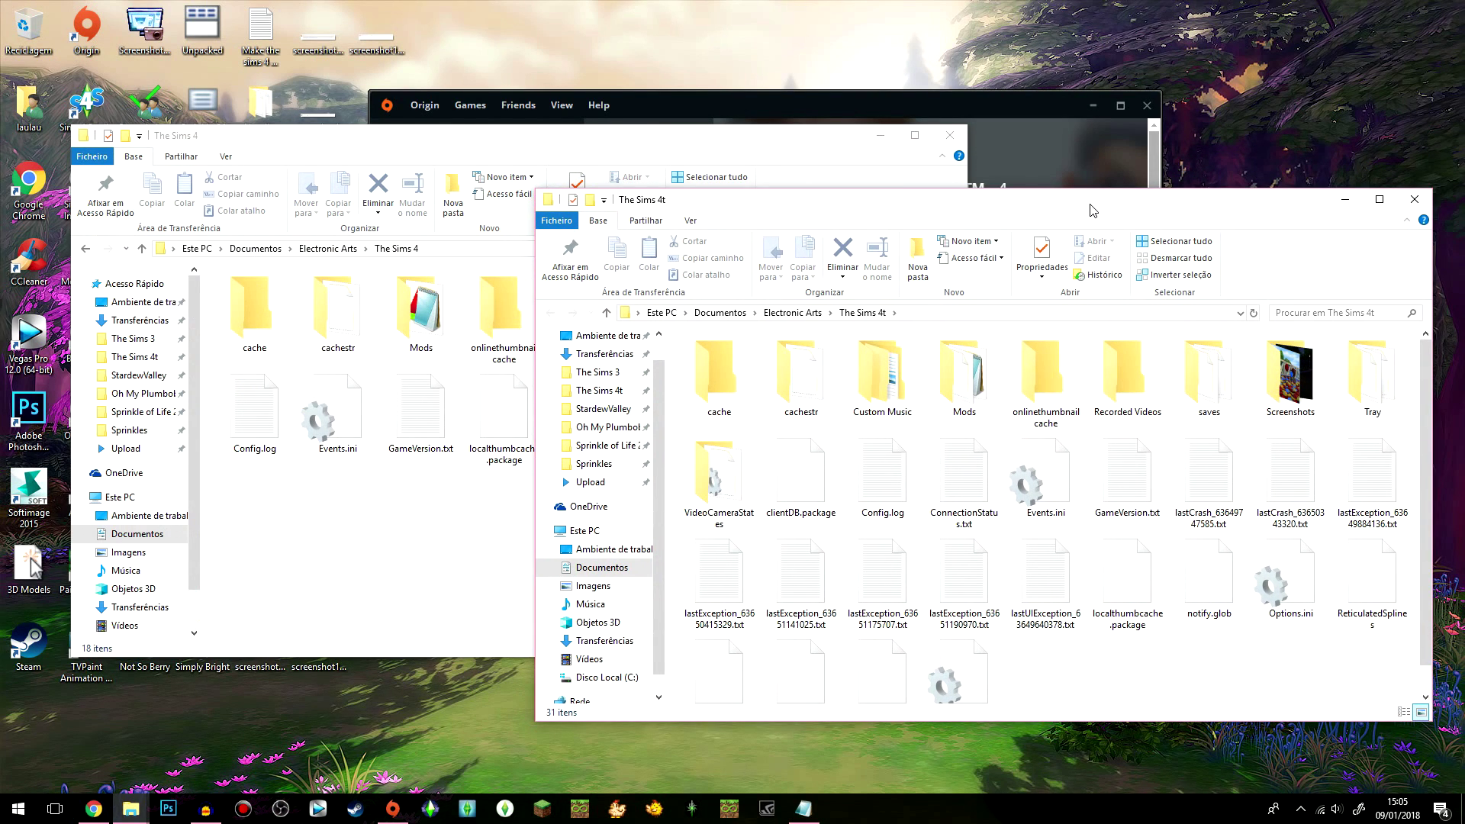
pyautogui.scroll(-1, 1218, 583)
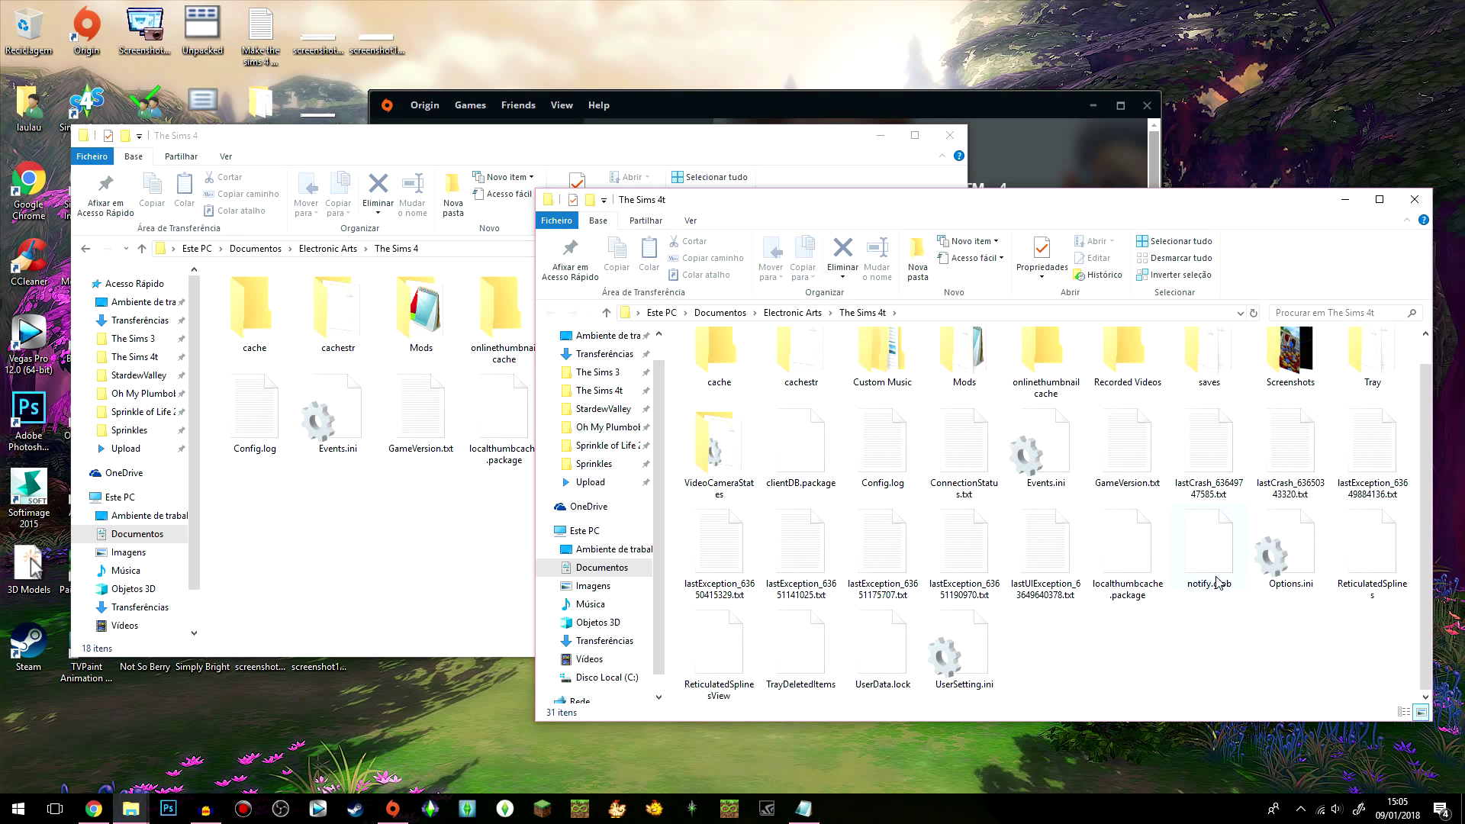
pyautogui.moveTo(549, 140); pyautogui.dragTo(499, 43)
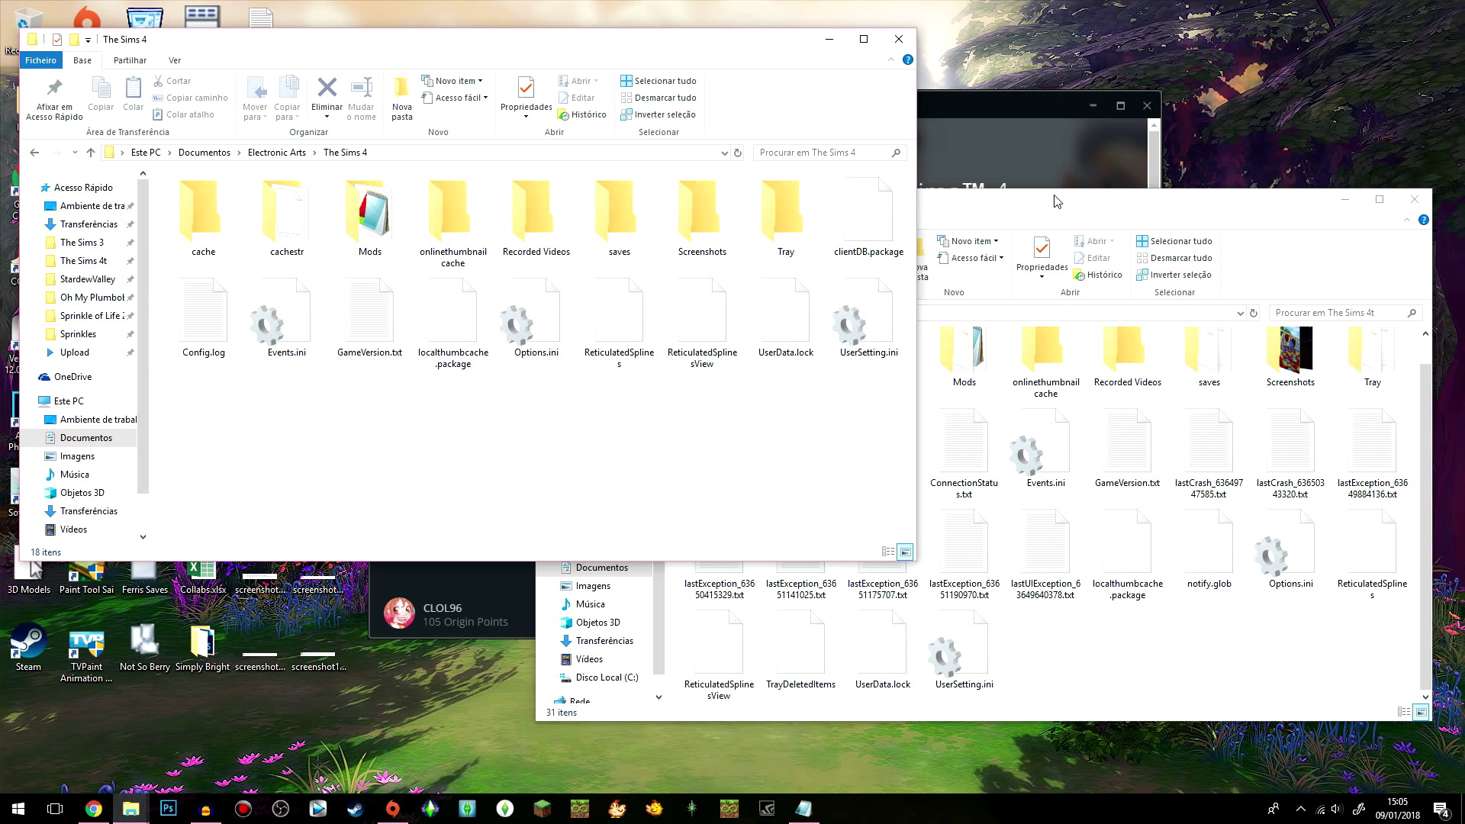
pyautogui.moveTo(1056, 201); pyautogui.dragTo(1041, 167)
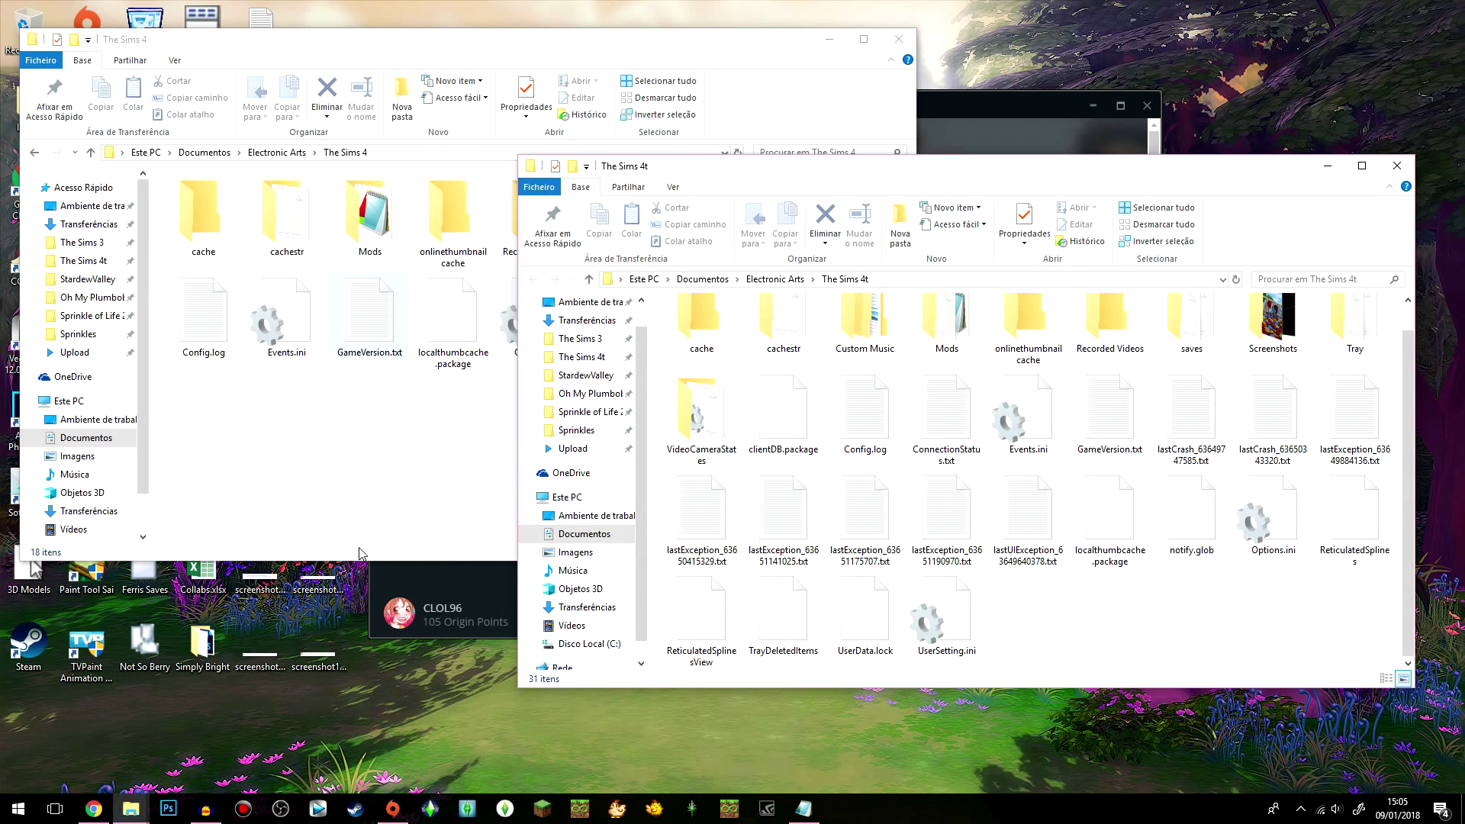
# Step: Look inside the saves and Screenshots folders of the new The Sims 4 folder, returning to The Sims 4
pyautogui.click(437, 454)
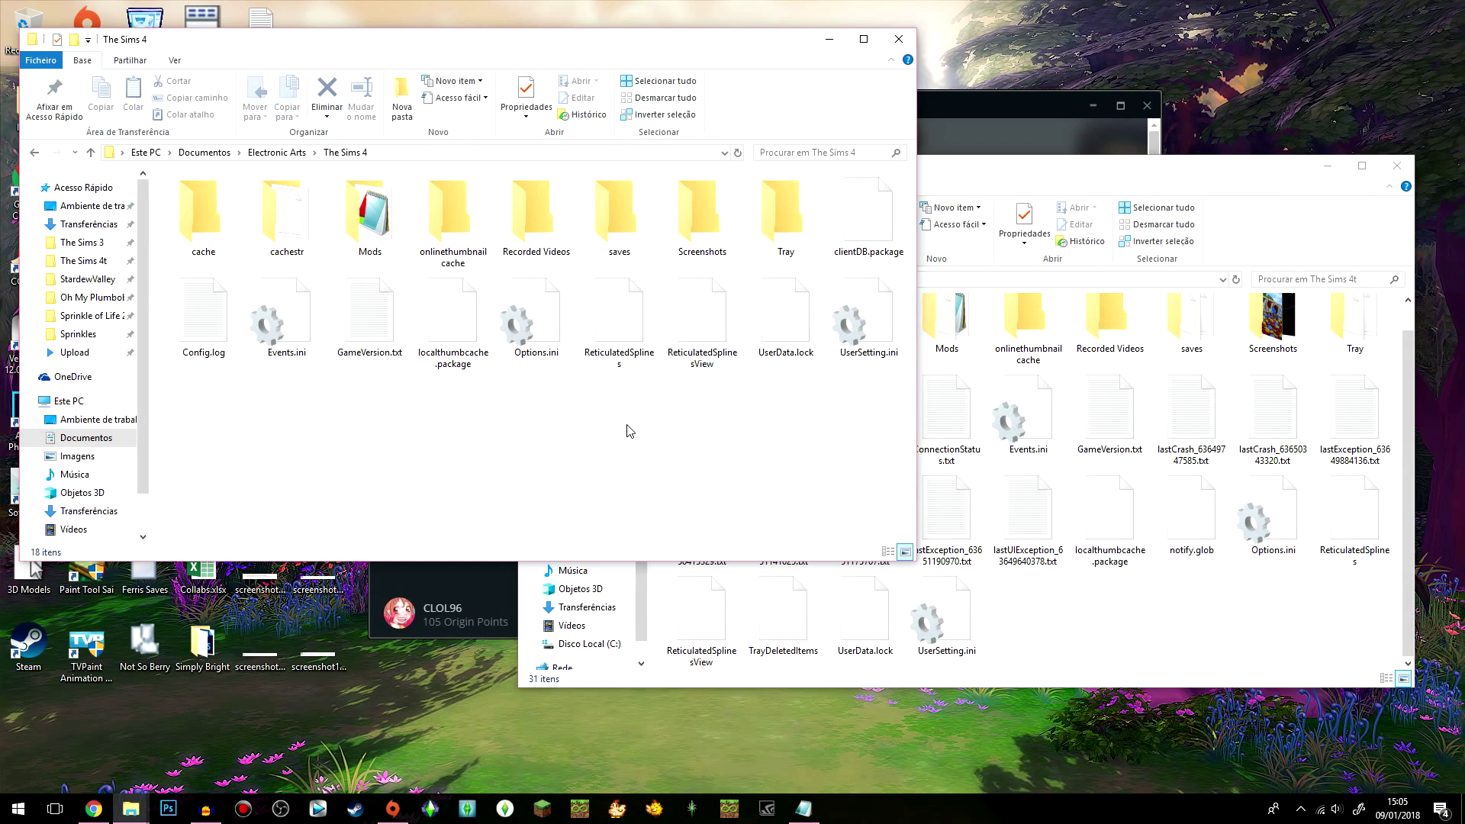
pyautogui.doubleClick(622, 229)
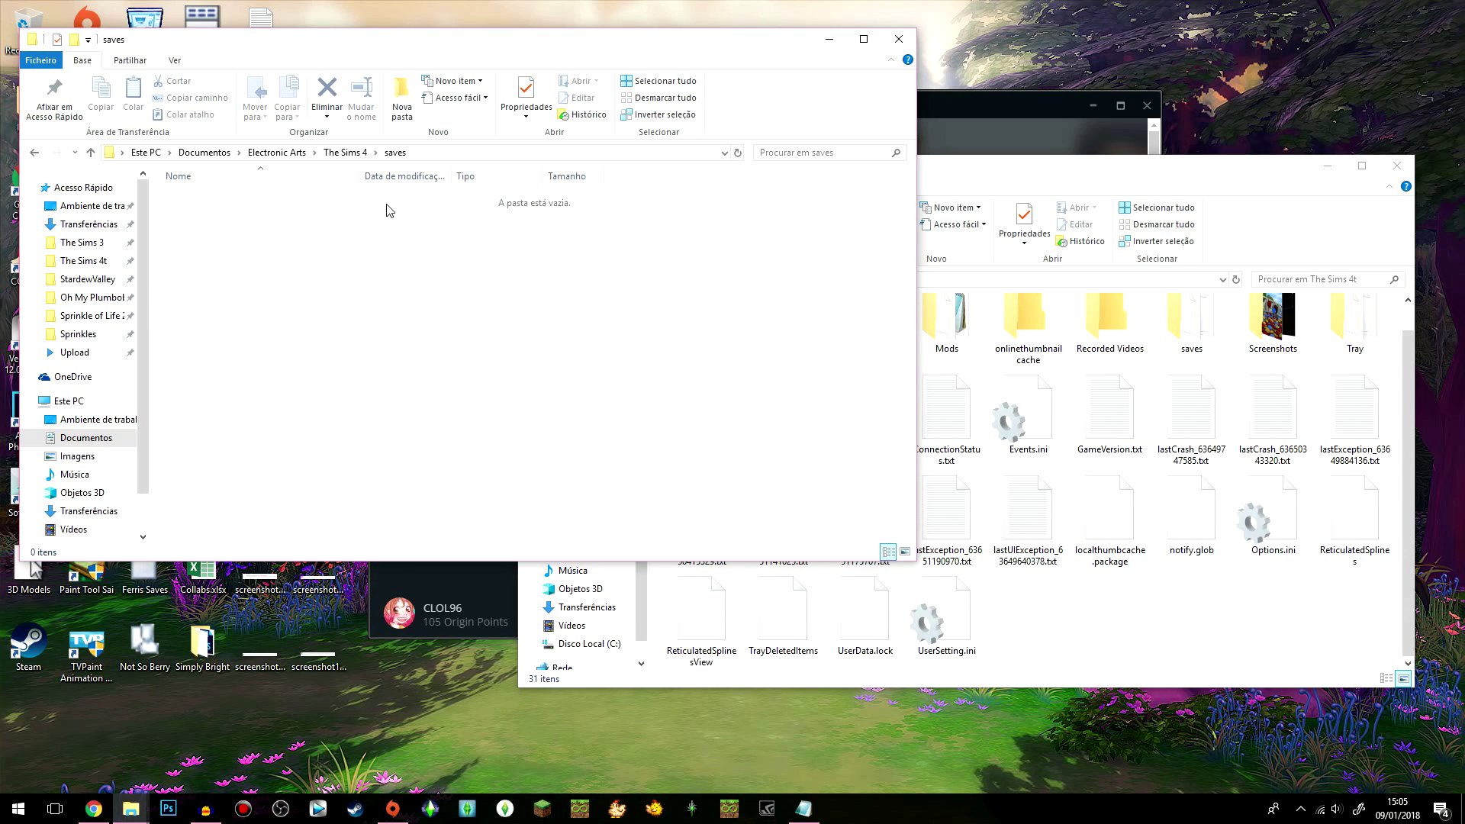
pyautogui.click(345, 153)
pyautogui.doubleClick(700, 220)
pyautogui.click(344, 152)
pyautogui.moveTo(467, 449); pyautogui.dragTo(702, 464)
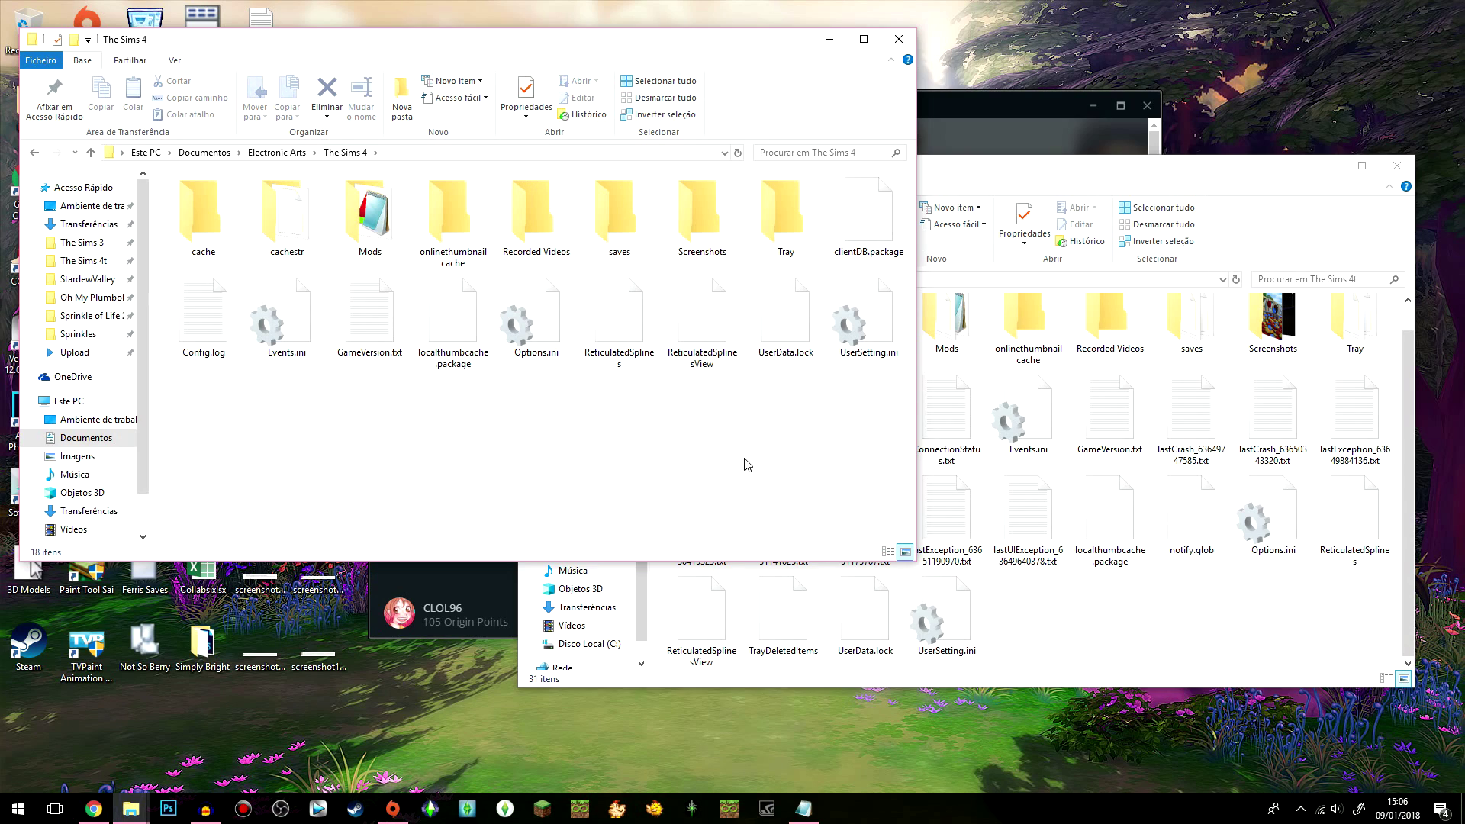
# Step: Look inside the Screenshots and saves folders of The Sims 4t for comparison, returning to The Sims 4t
pyautogui.click(1131, 197)
pyautogui.scroll(1, 1142, 465)
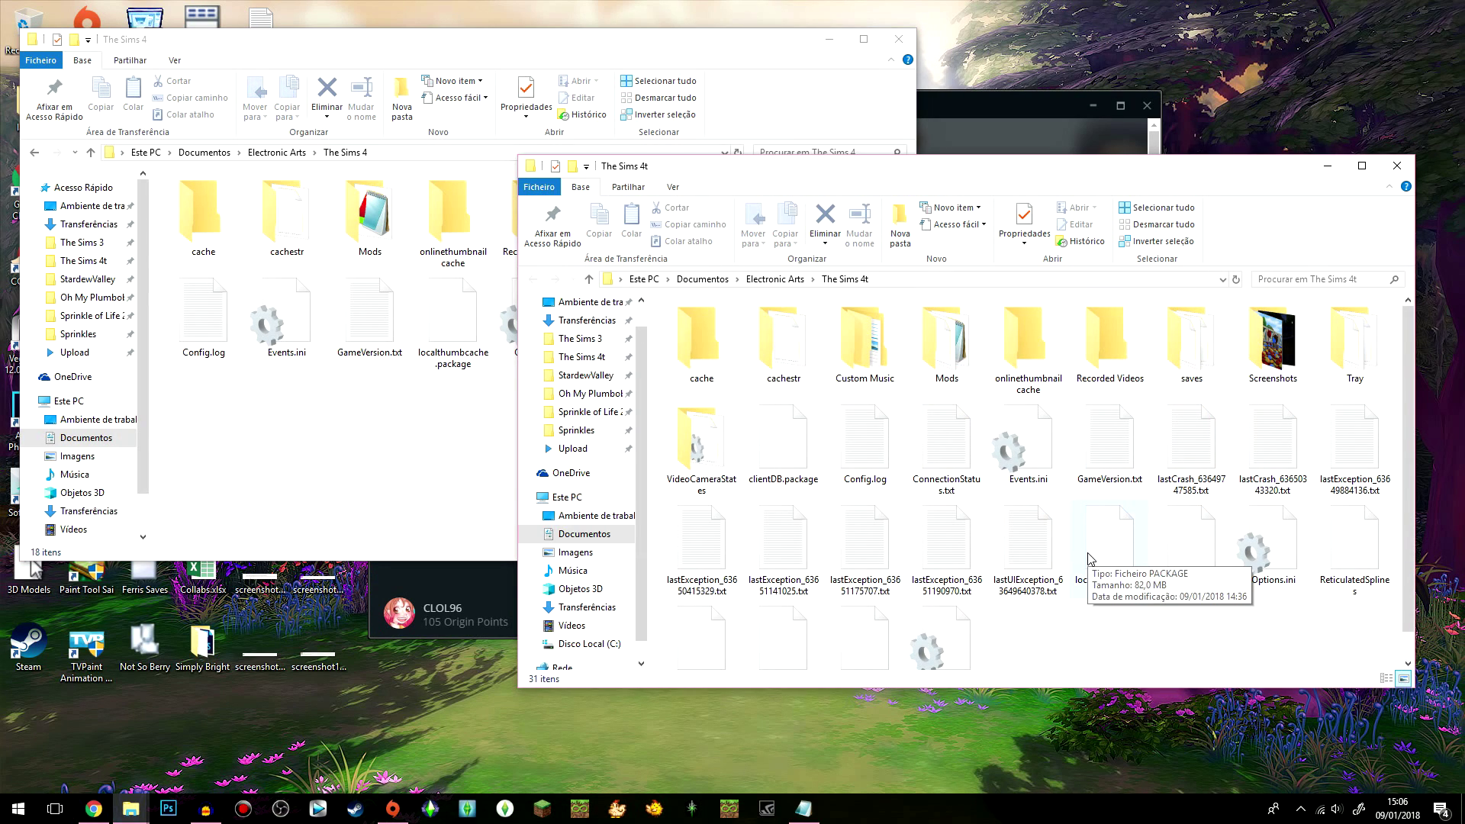
pyautogui.doubleClick(1273, 343)
pyautogui.click(845, 279)
pyautogui.doubleClick(1173, 372)
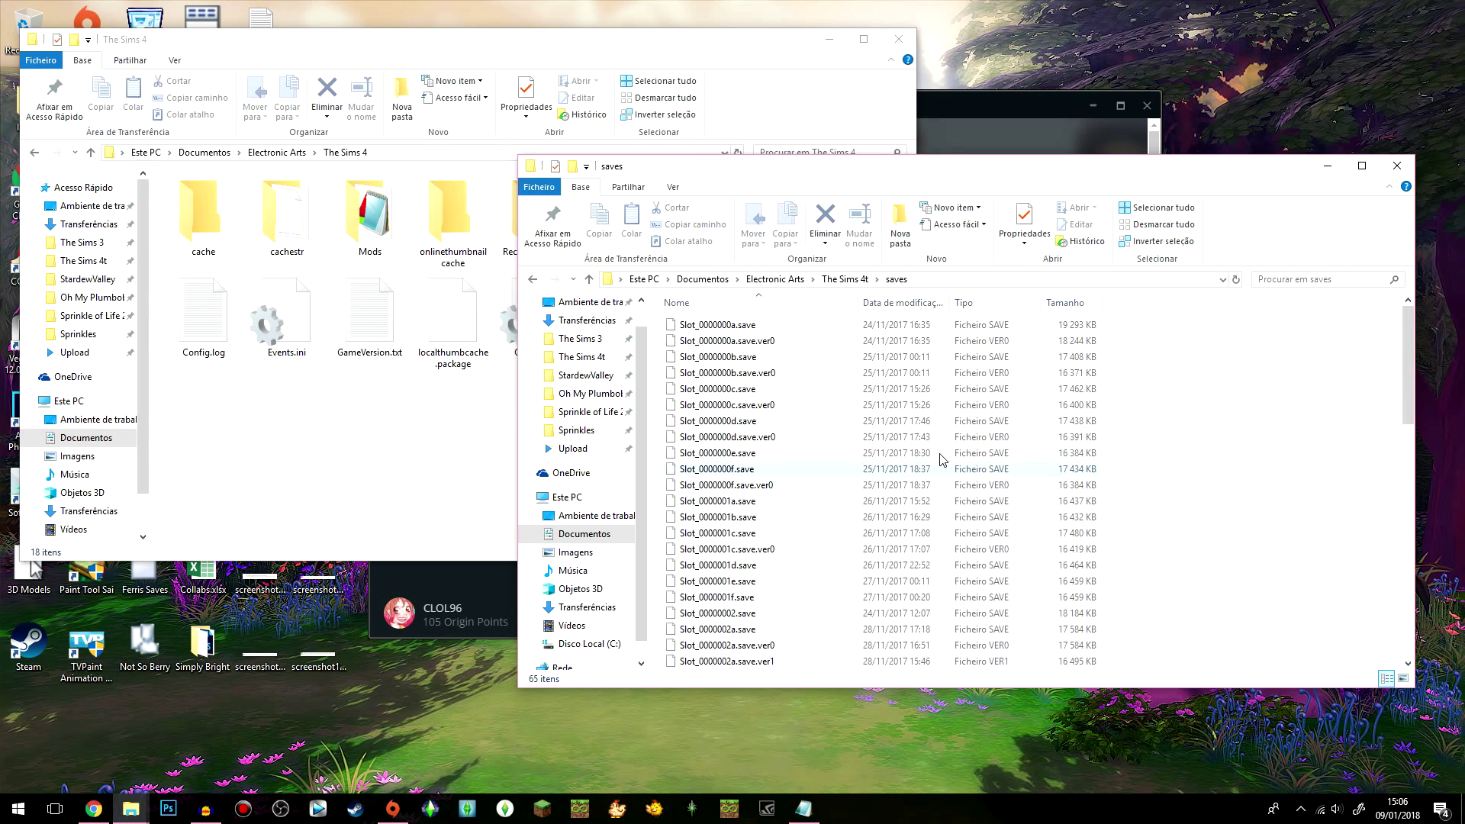
pyautogui.click(836, 279)
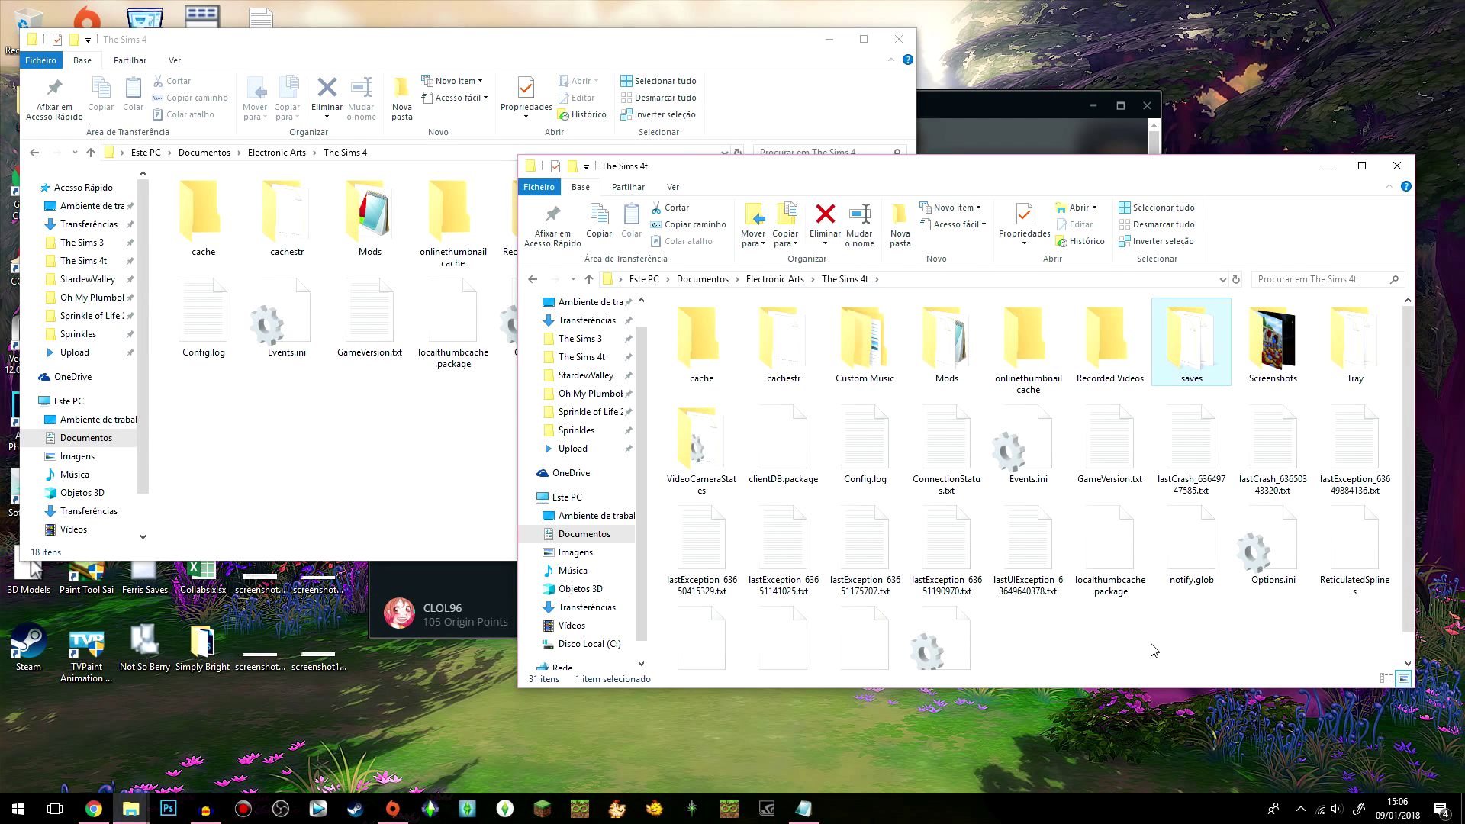
# Step: Delete the Mods, saves and Tray folders and Options.ini from the new The Sims 4 folder
pyautogui.click(467, 497)
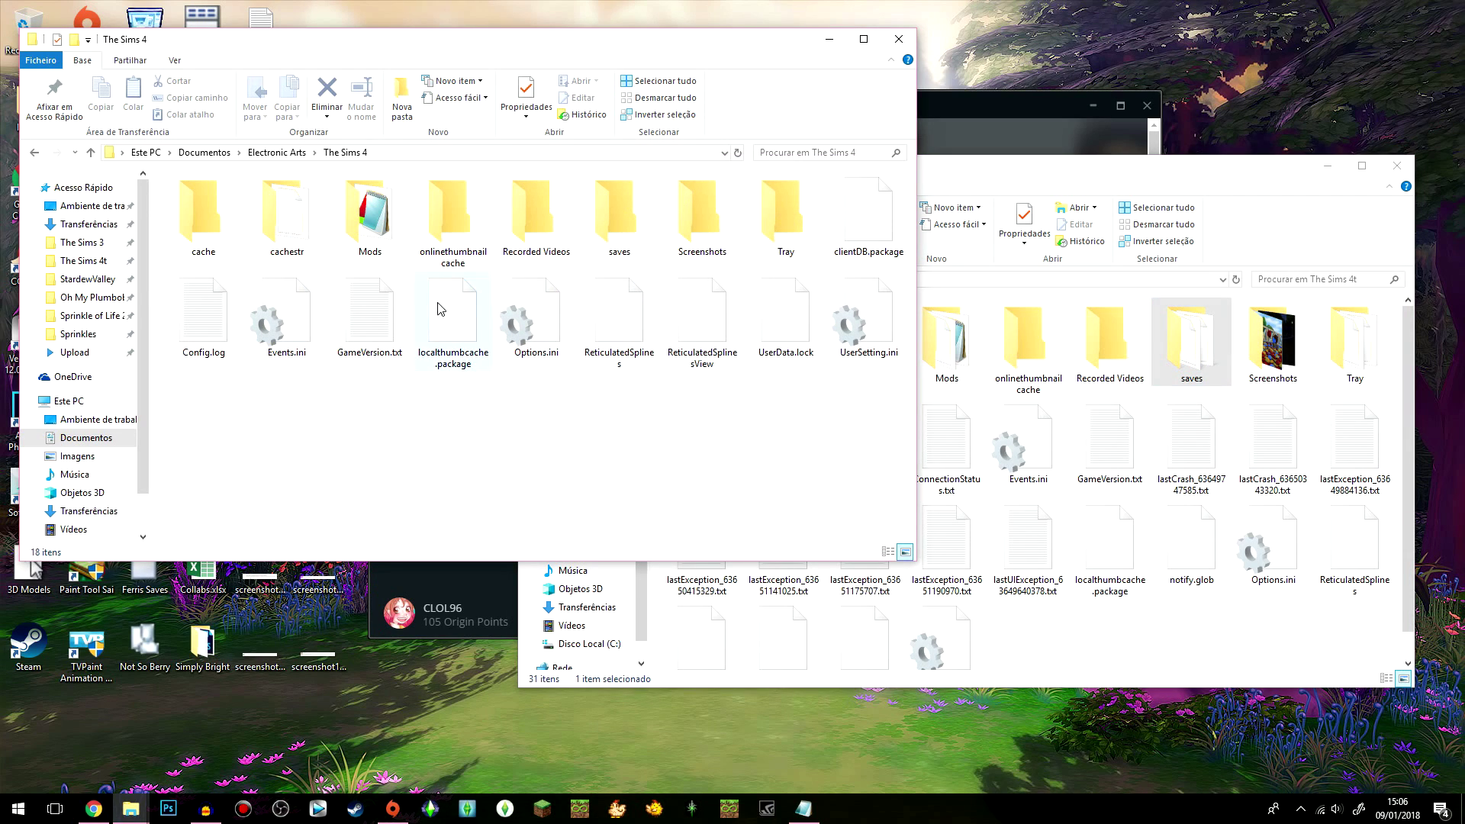
pyautogui.click(395, 235)
pyautogui.keyDown('ctrl'); pyautogui.click(611, 245); pyautogui.keyUp('ctrl')
pyautogui.keyDown('ctrl'); pyautogui.click(777, 217); pyautogui.keyUp('ctrl')
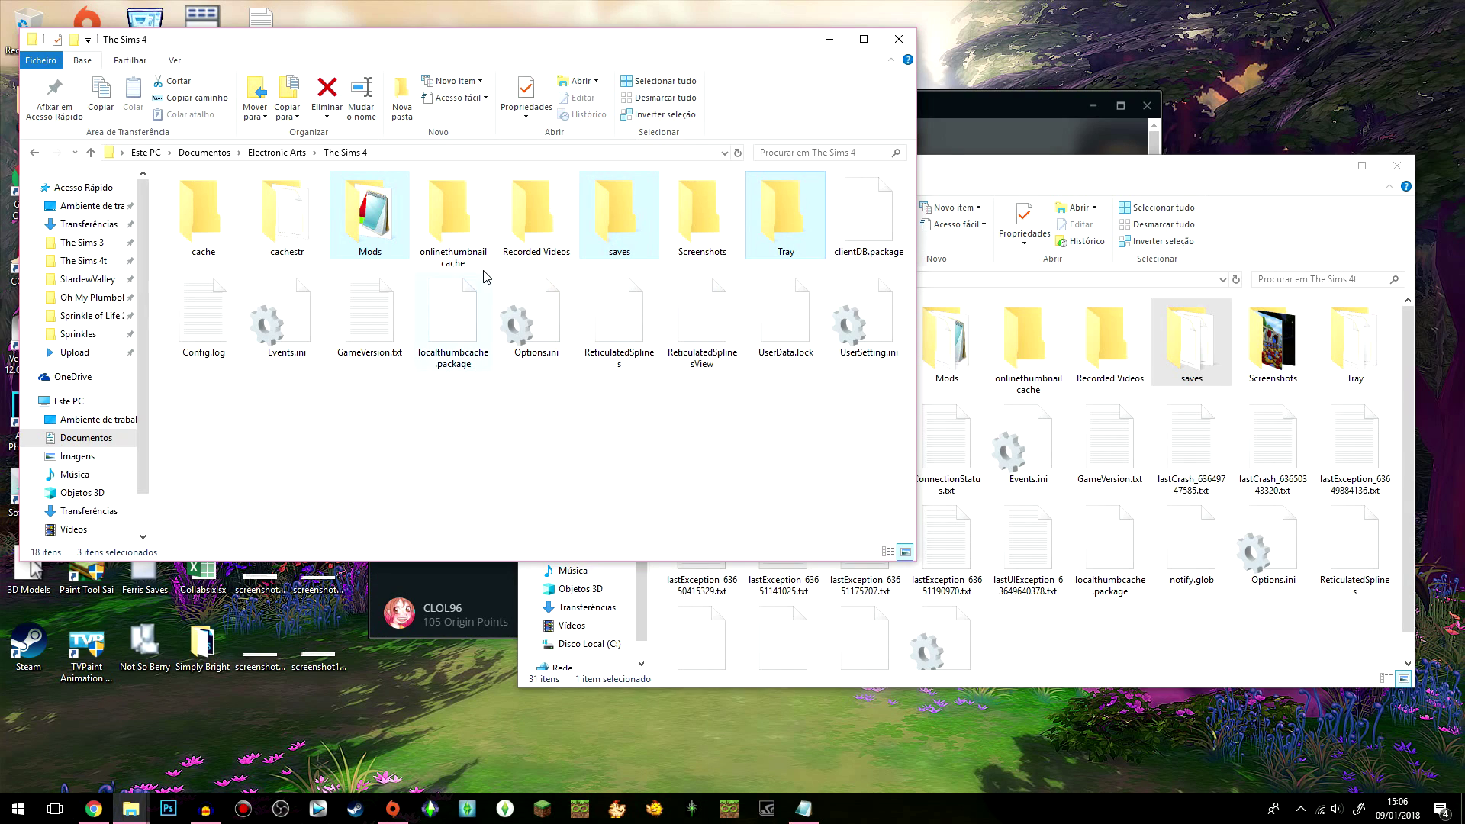
pyautogui.keyDown('ctrl'); pyautogui.click(534, 324); pyautogui.keyUp('ctrl')
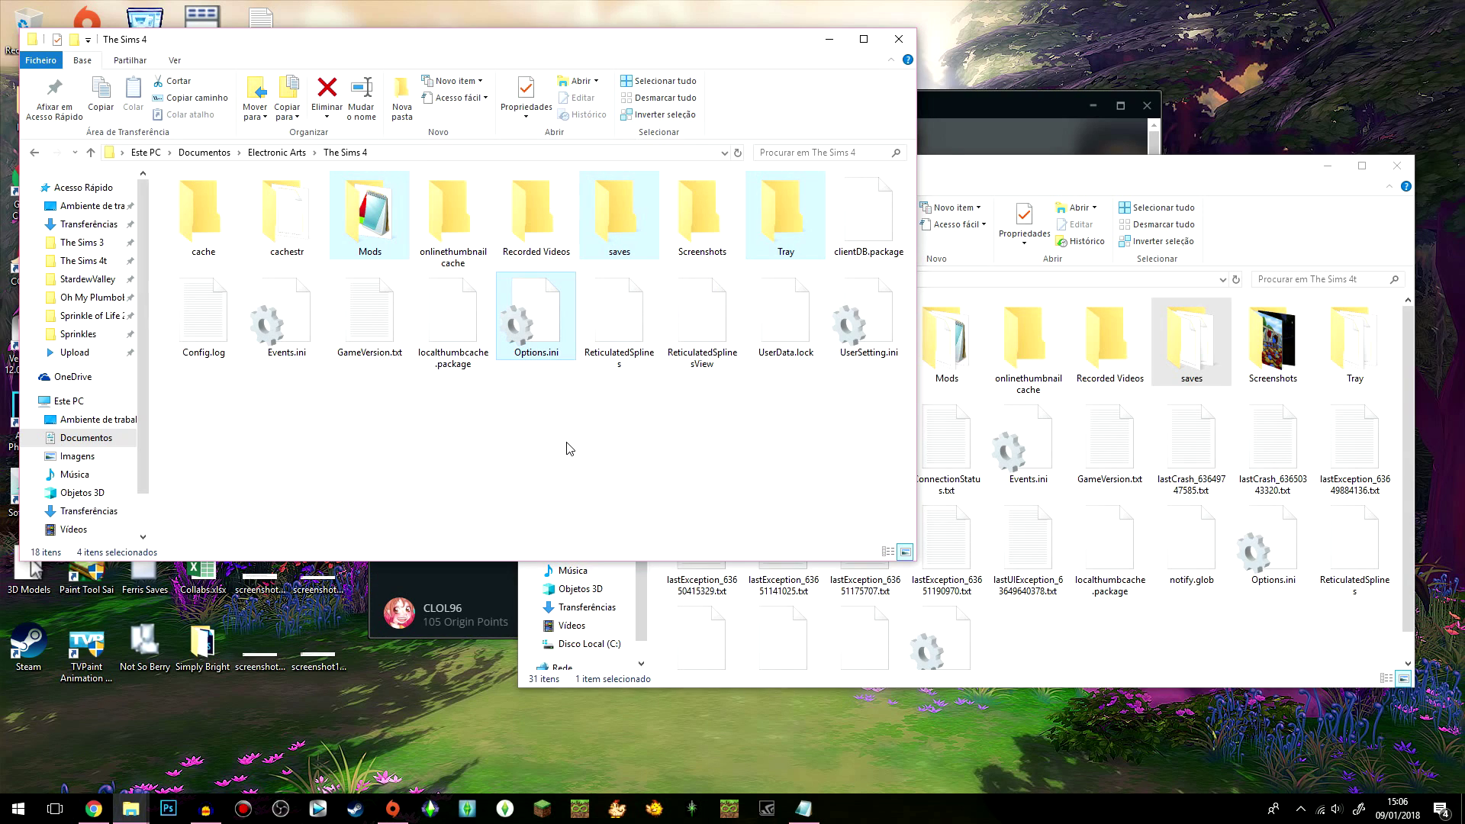
pyautogui.press('Delete')
# Step: Move the Mods folder from The Sims 4t into The Sims 4 and check its contents
pyautogui.click(1064, 174)
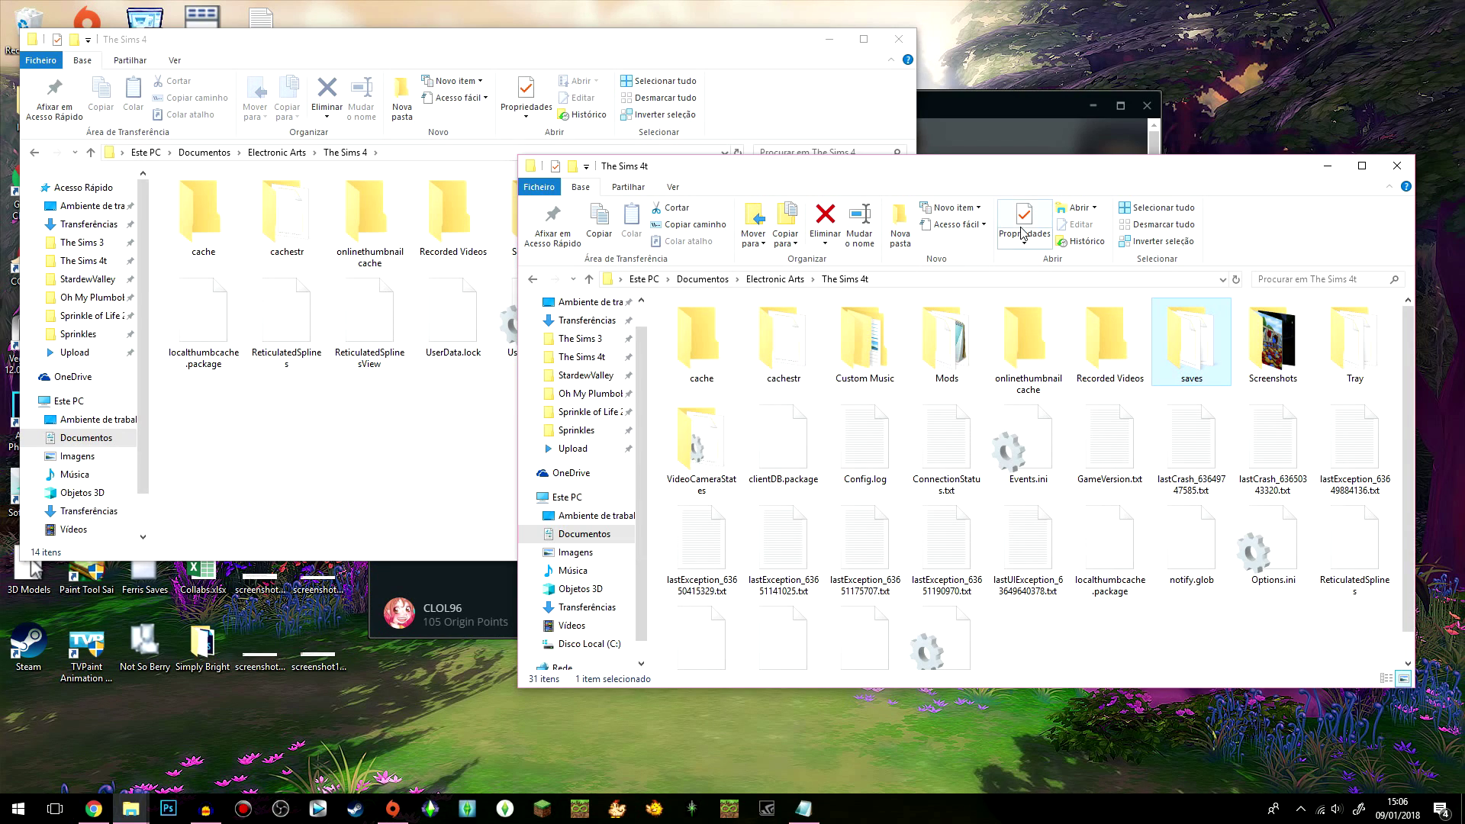
pyautogui.moveTo(962, 350); pyautogui.dragTo(407, 435)
pyautogui.doubleClick(646, 320)
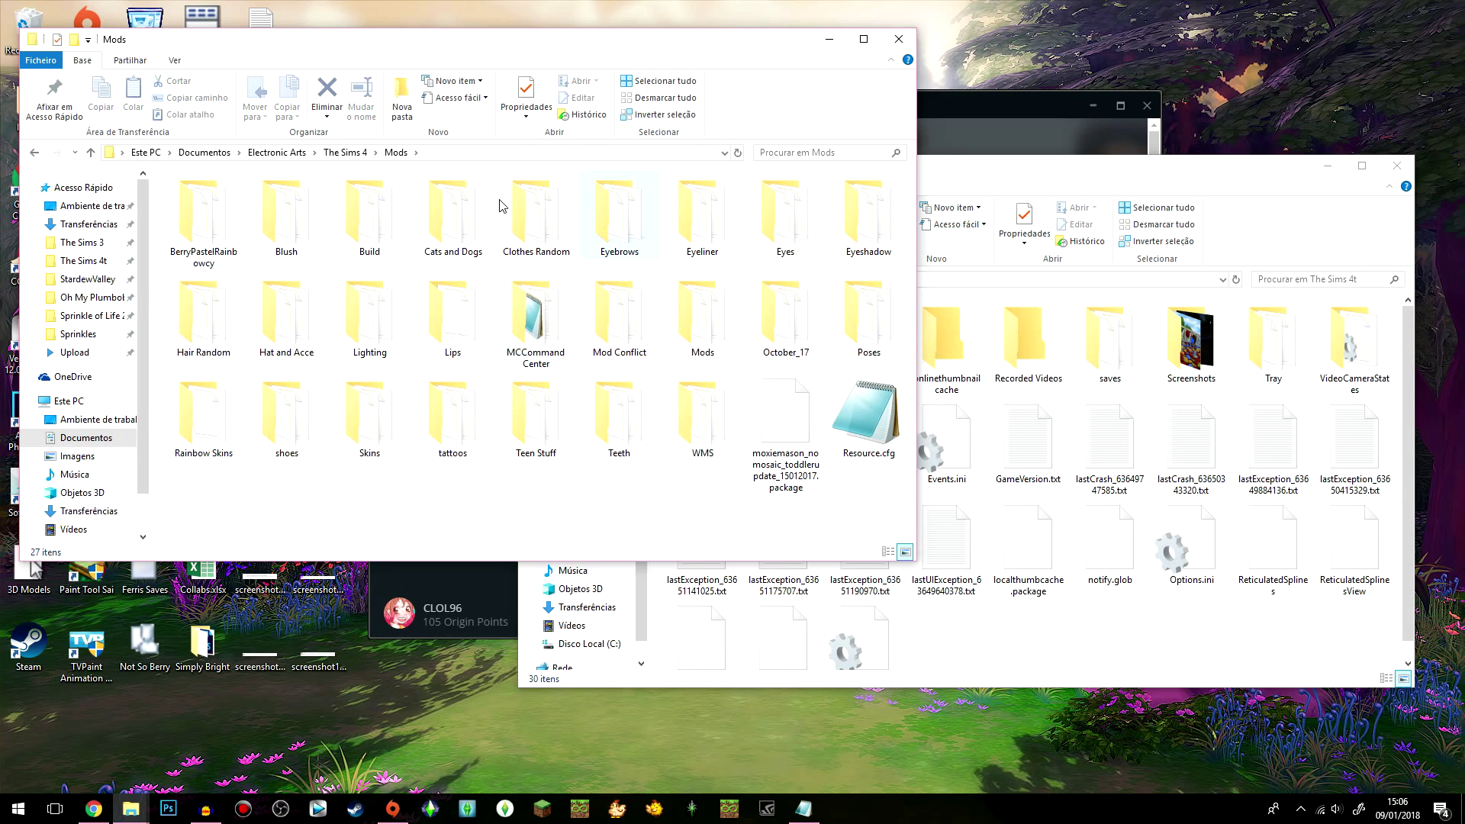
pyautogui.click(349, 153)
# Step: Move the saves and Tray folders from The Sims 4t into the new The Sims 4 folder
pyautogui.click(1123, 332)
pyautogui.moveTo(1122, 332); pyautogui.dragTo(442, 428)
pyautogui.click(637, 461)
pyautogui.click(1135, 364)
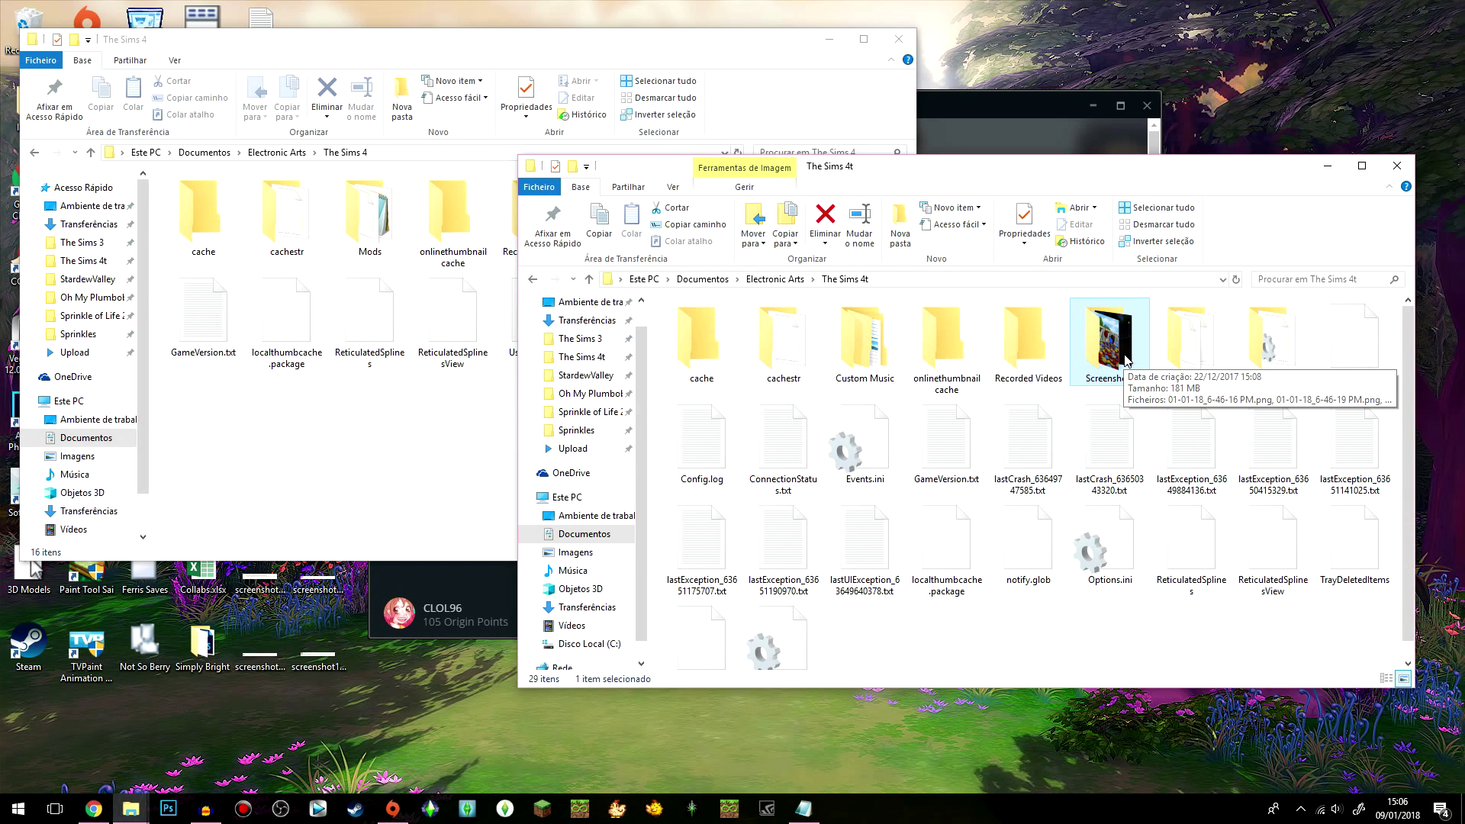
pyautogui.moveTo(1187, 340); pyautogui.dragTo(554, 456)
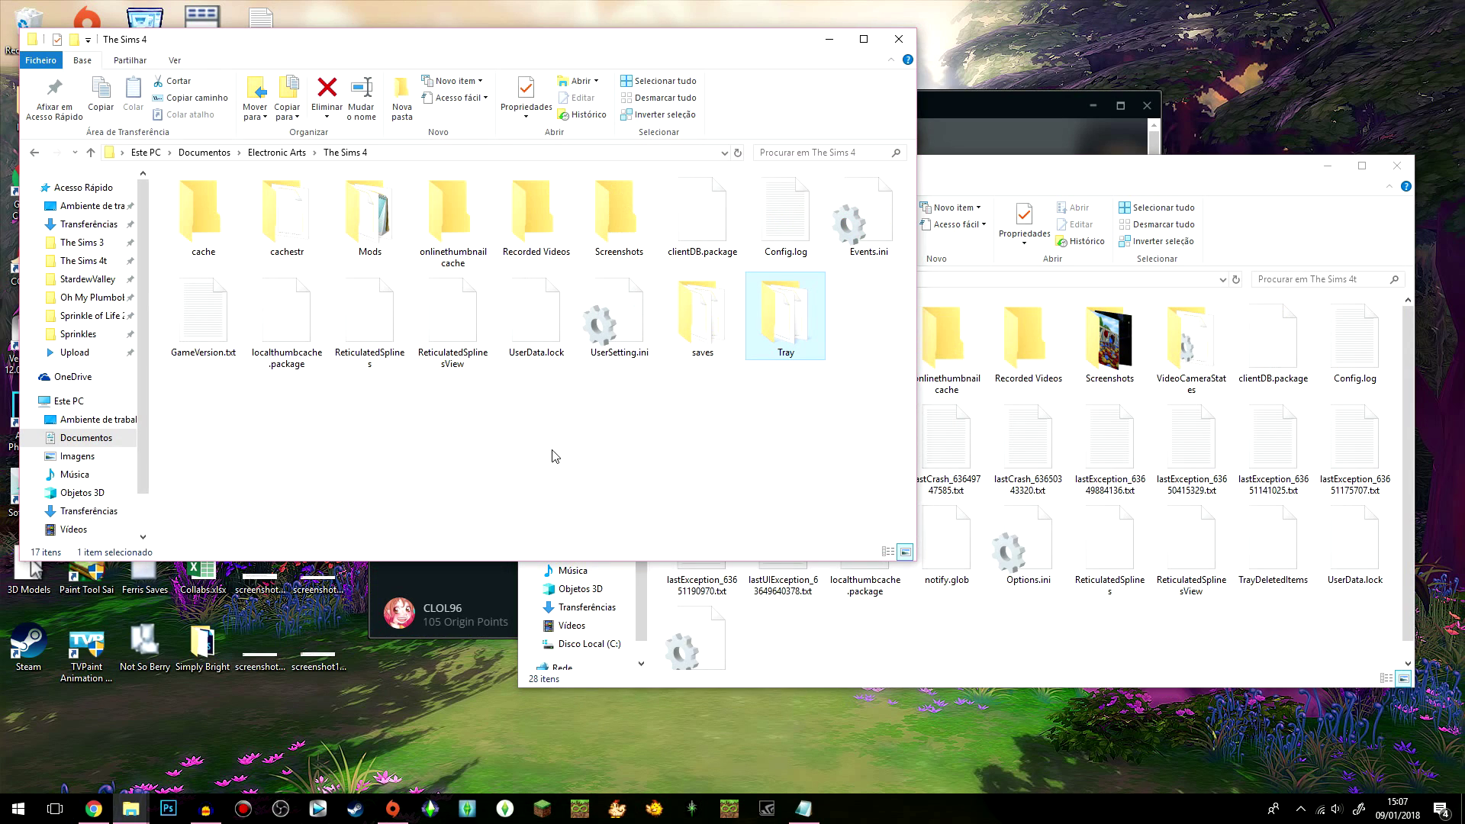
# Step: Move Options.ini from The Sims 4t into the new The Sims 4 folder, refresh it and close The Sims 4t's window
pyautogui.click(1115, 192)
pyautogui.click(887, 340)
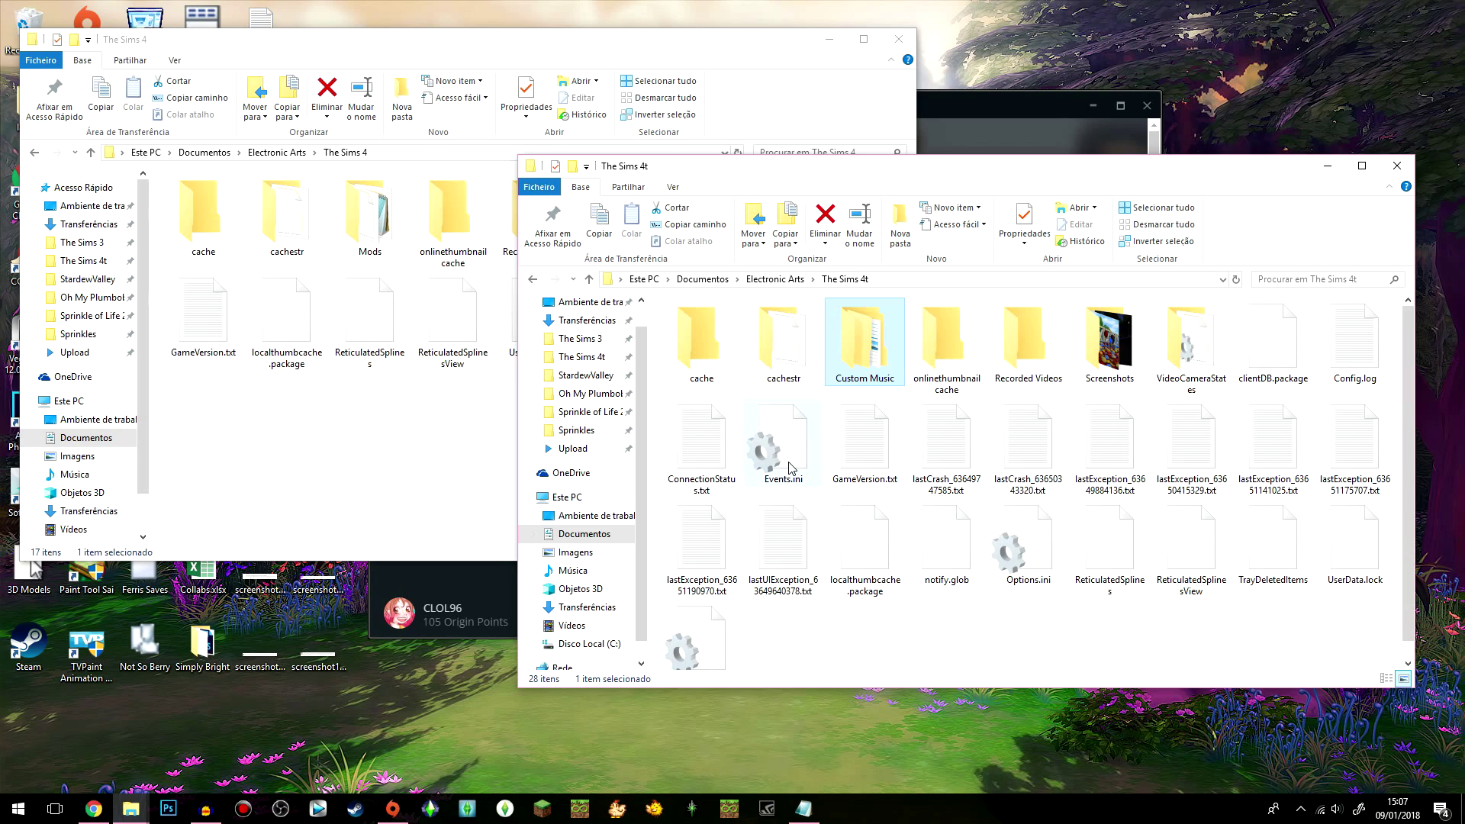
pyautogui.click(1005, 555)
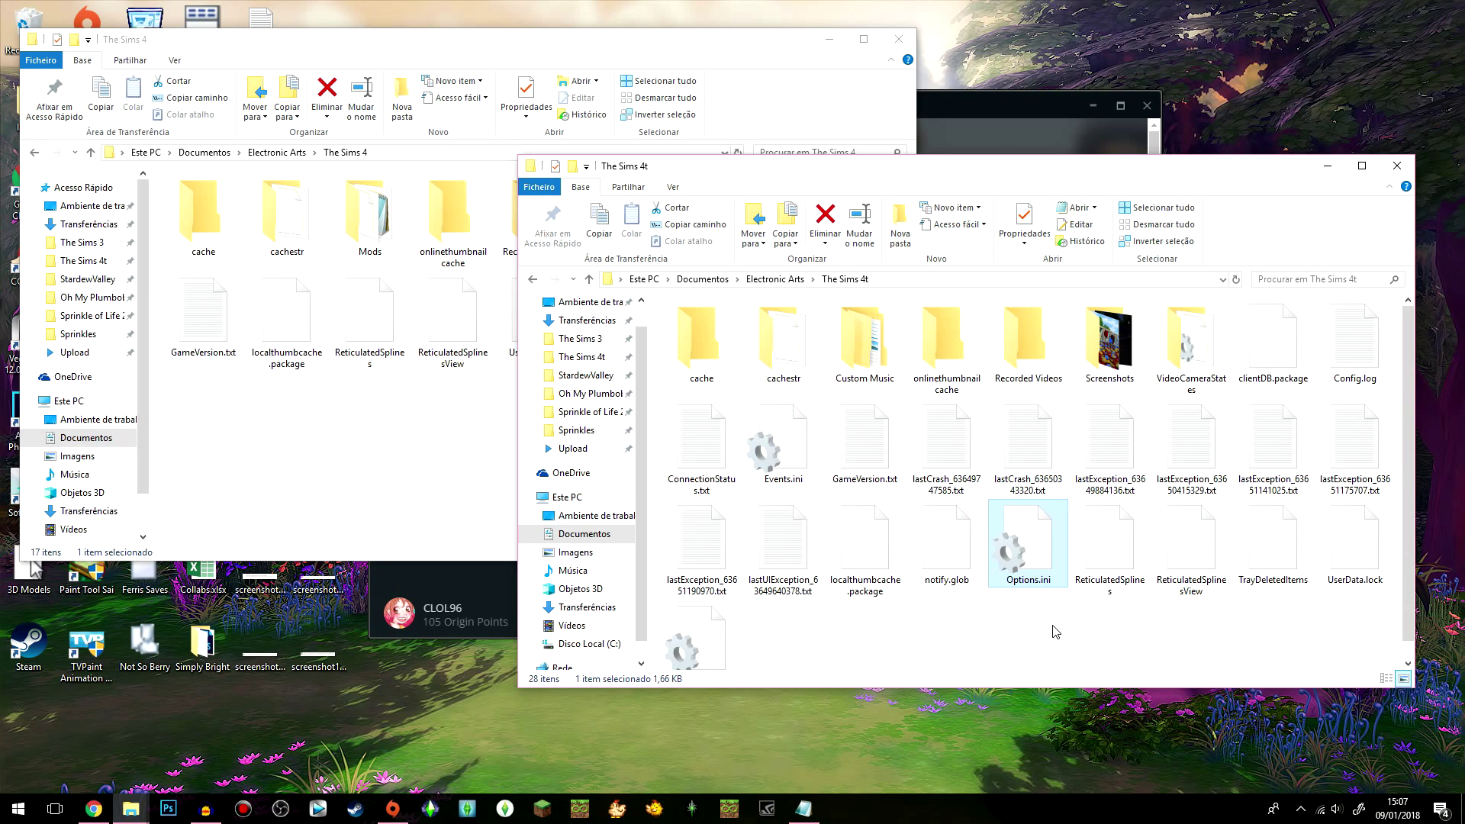
pyautogui.moveTo(1039, 563); pyautogui.dragTo(584, 461)
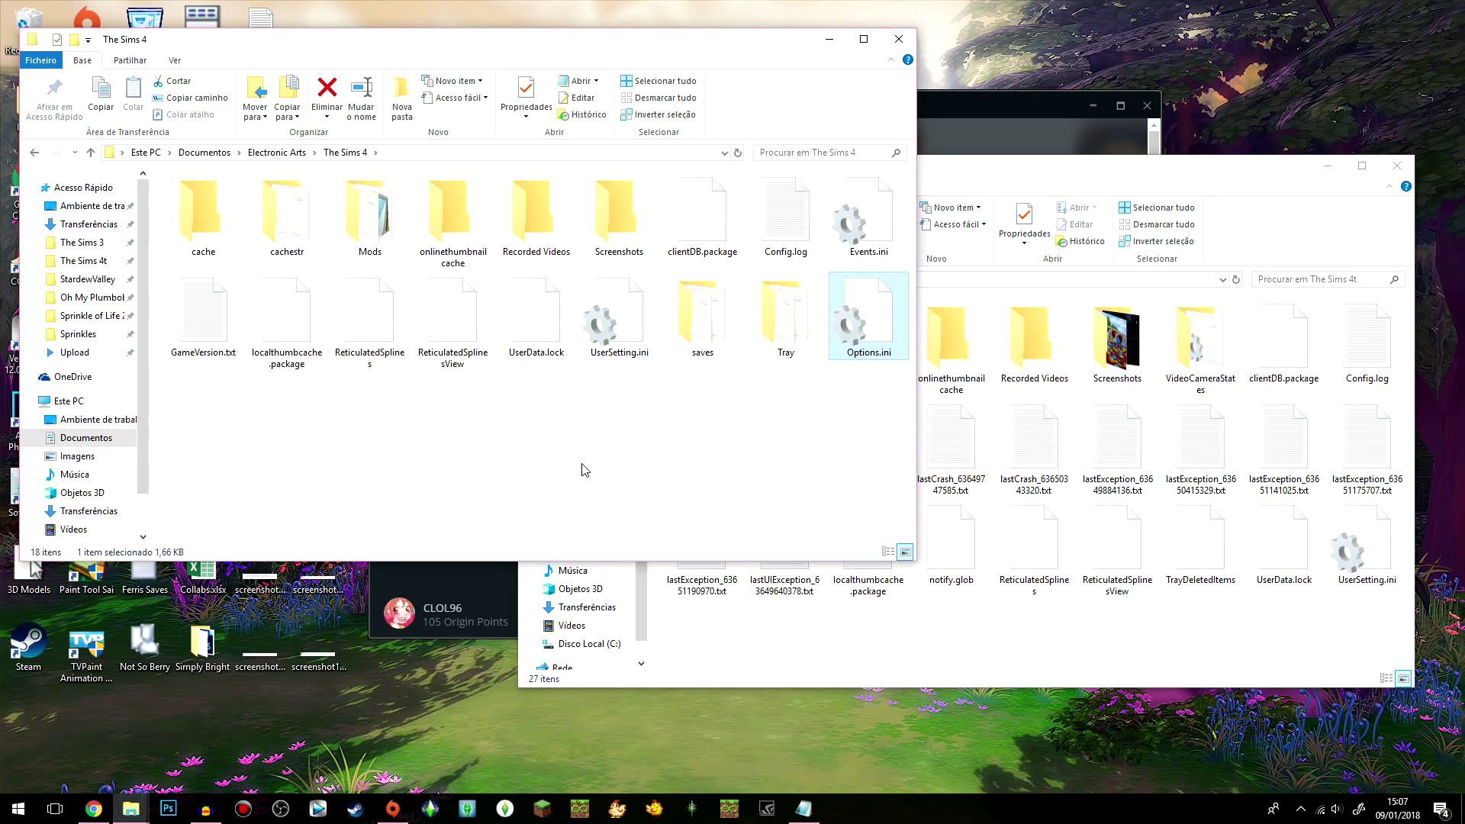
pyautogui.click(738, 152)
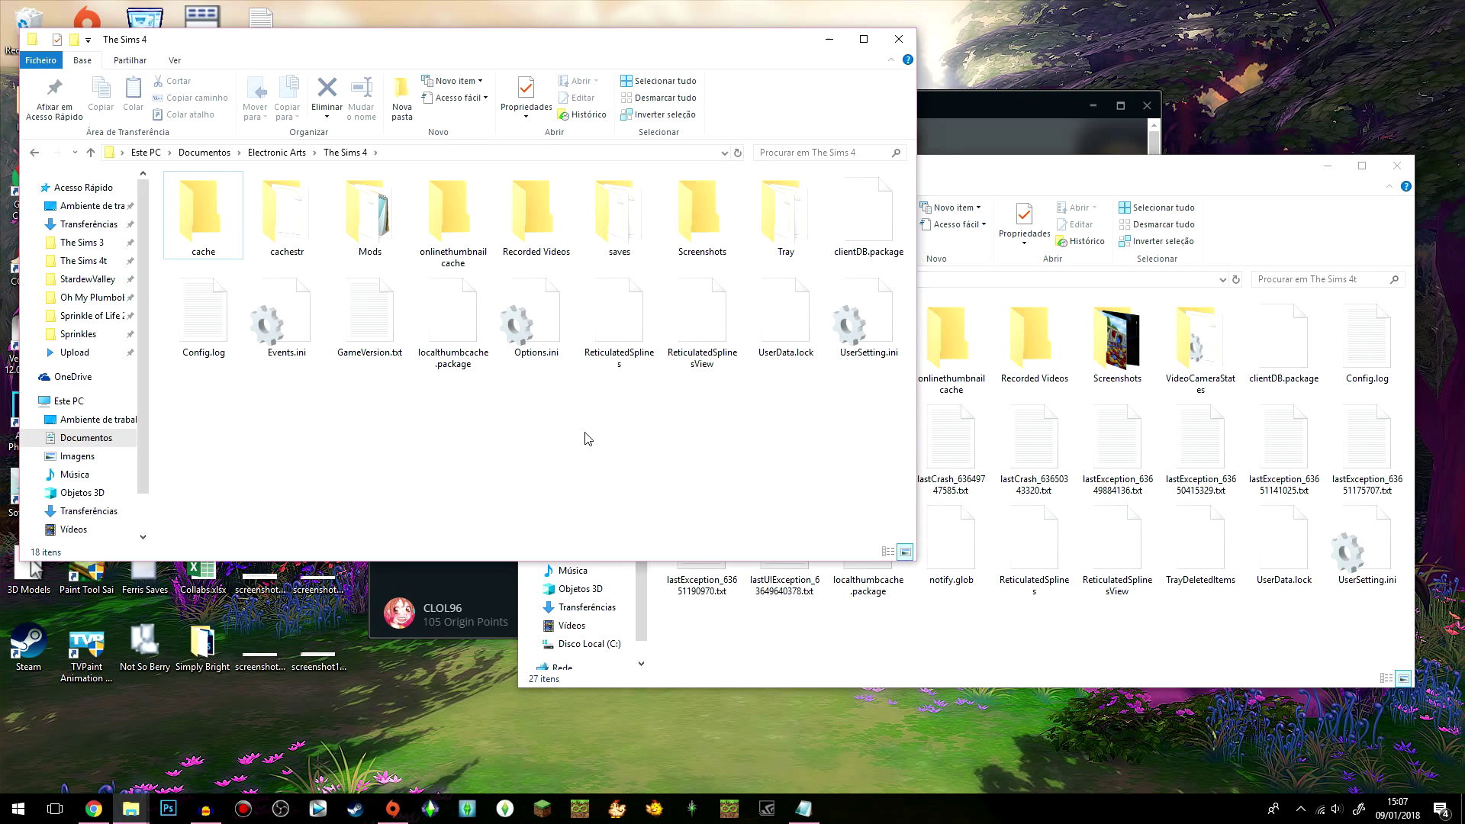
pyautogui.click(1060, 195)
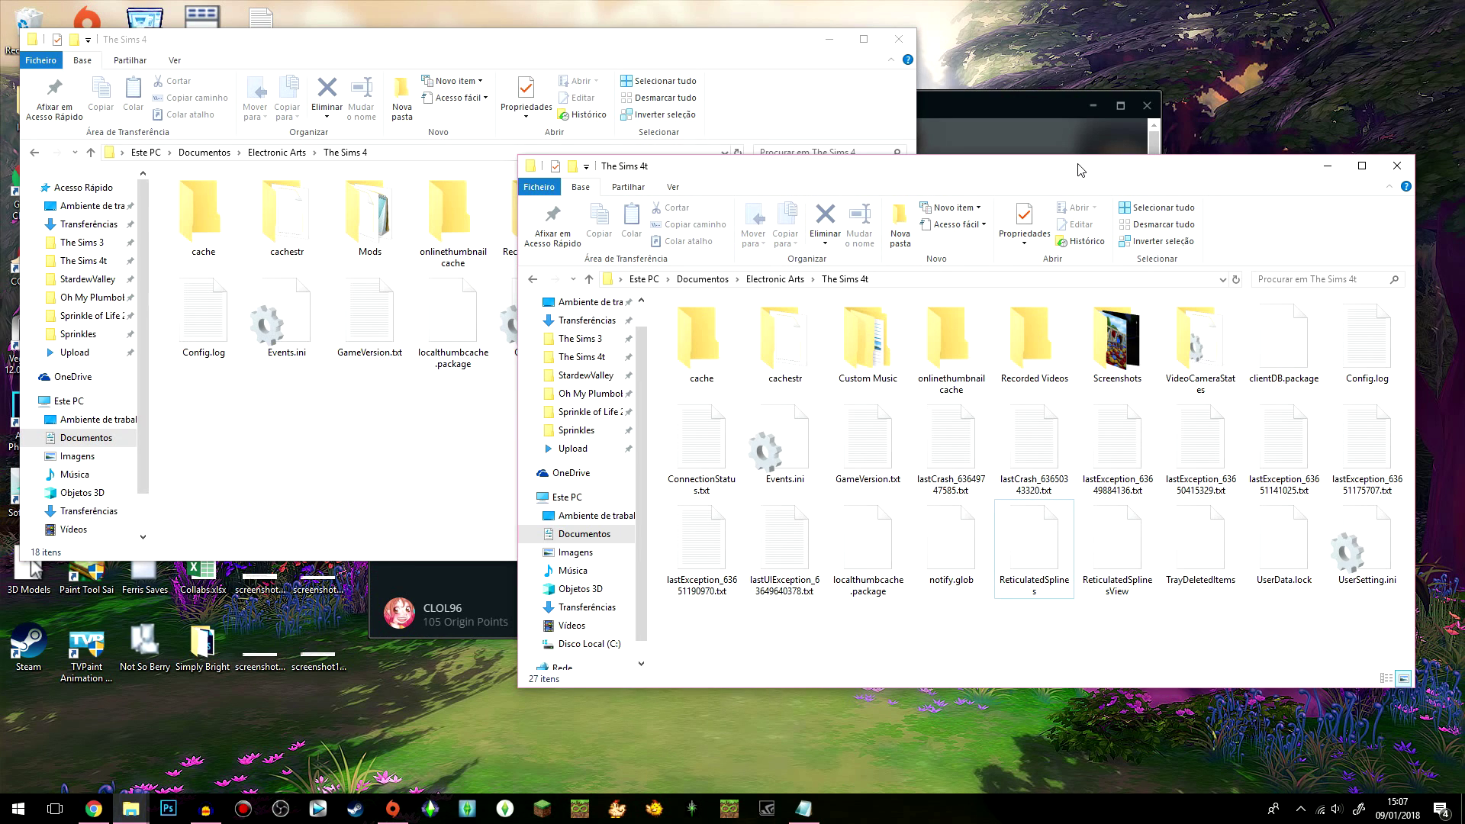
pyautogui.click(1397, 165)
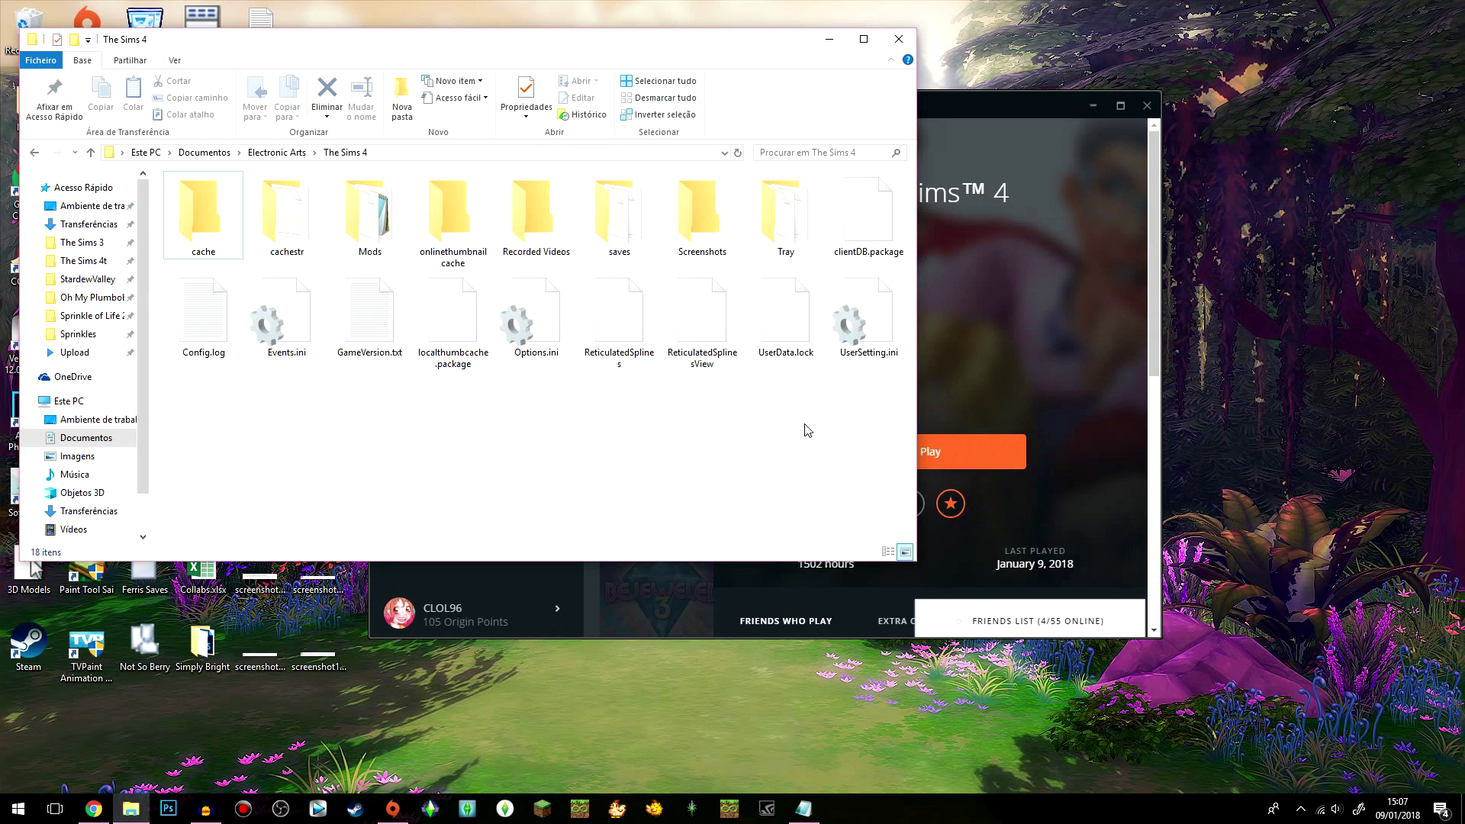
# Step: Look through the contents of the Mods, saves and Tray folders in the new The Sims 4 folder
pyautogui.moveTo(638, 53); pyautogui.dragTo(792, 118)
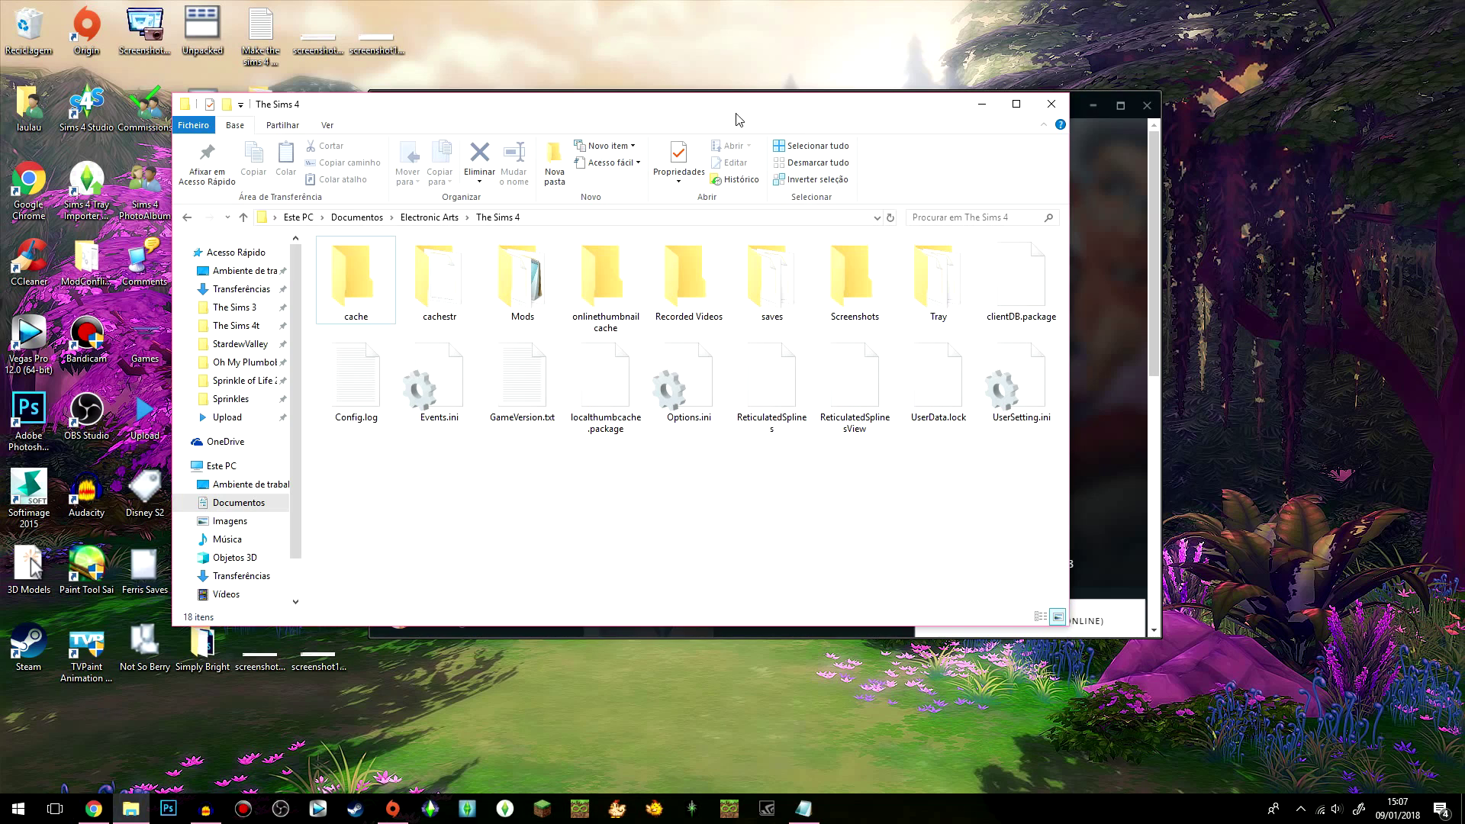
pyautogui.doubleClick(522, 278)
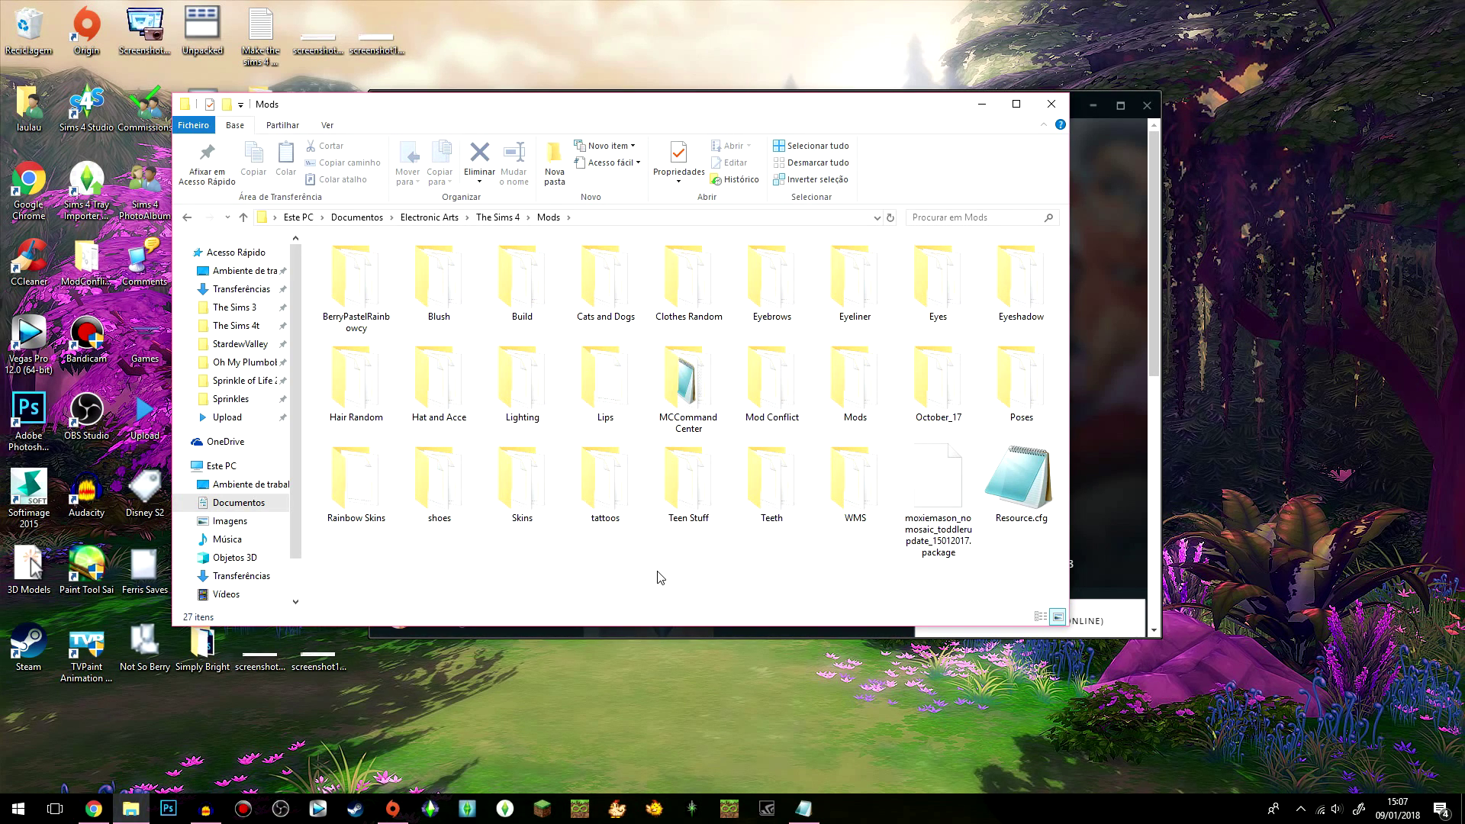
pyautogui.hotkey('alt', 'Left')
pyautogui.doubleClick(752, 309)
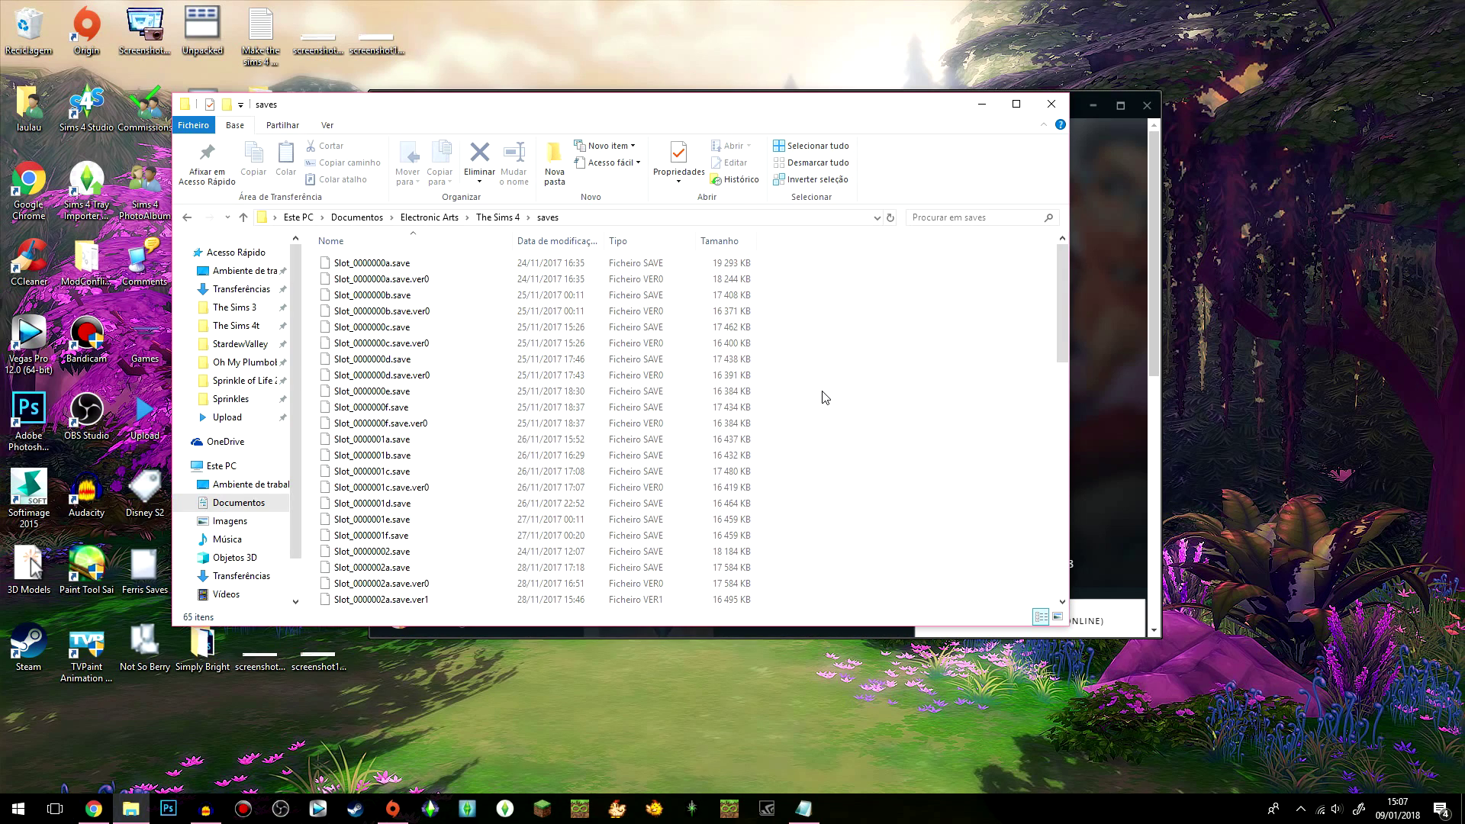
pyautogui.hotkey('alt', 'Left')
pyautogui.doubleClick(940, 293)
pyautogui.moveTo(805, 272); pyautogui.dragTo(518, 352)
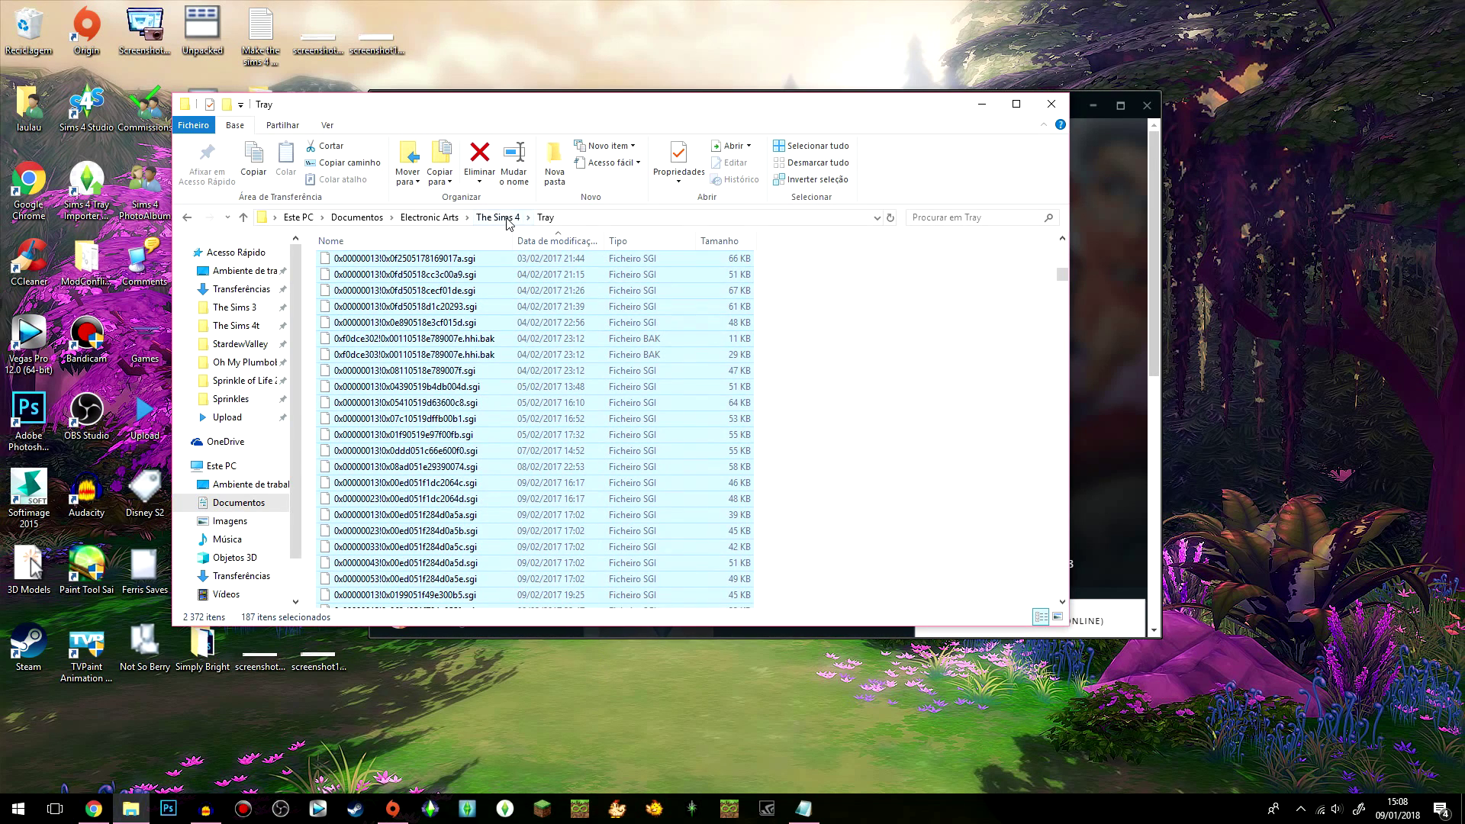
# Step: Return to The Sims 4 folder and move its Tray folder out to the desktop
pyautogui.hotkey('alt', 'Left')
pyautogui.moveTo(971, 285); pyautogui.dragTo(1293, 226)
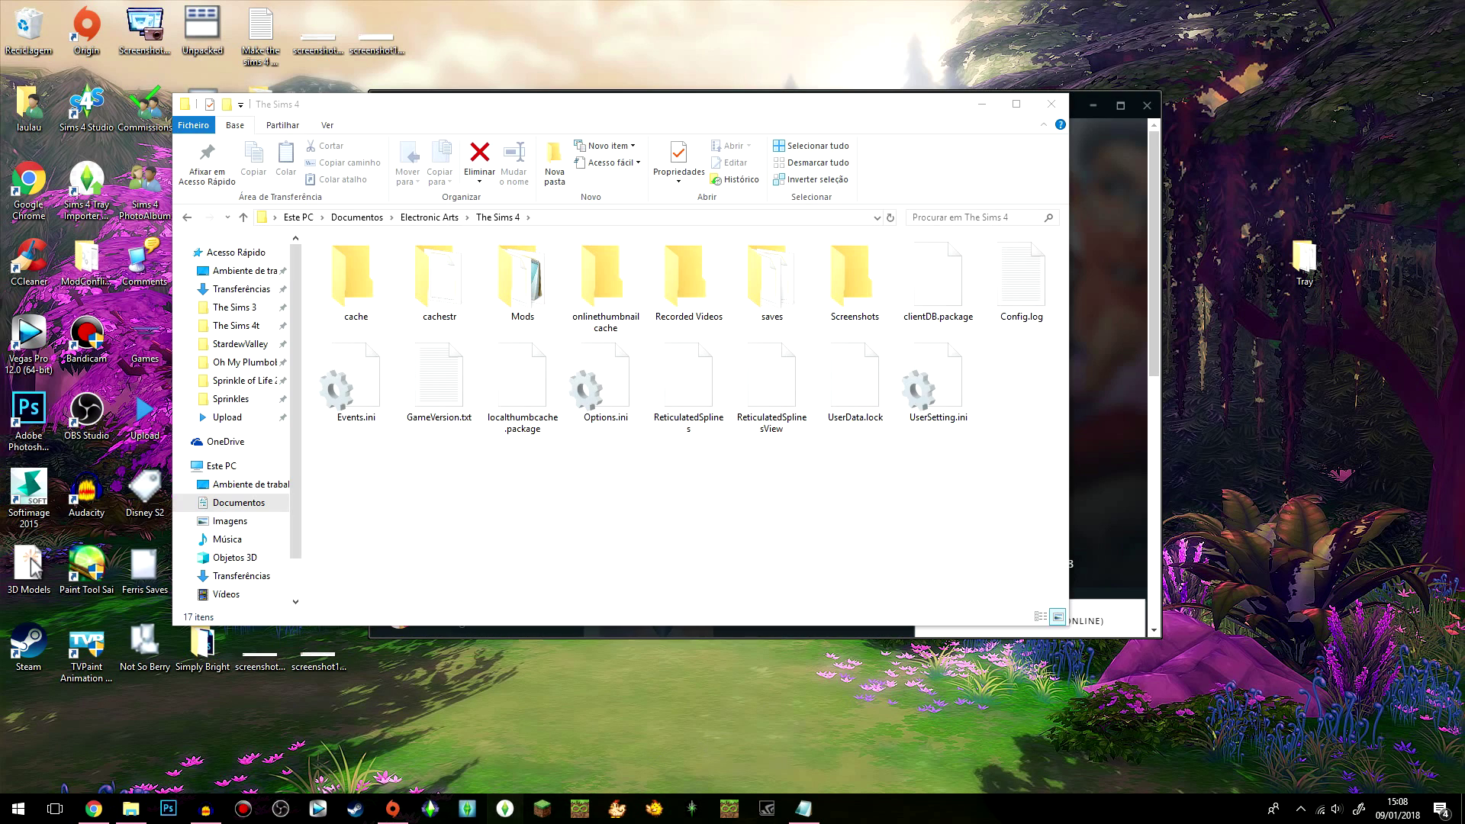
# Step: Switch to The Sims 4, open the Gallery, accept its sharing notice and show the Community creations
pyautogui.click(505, 809)
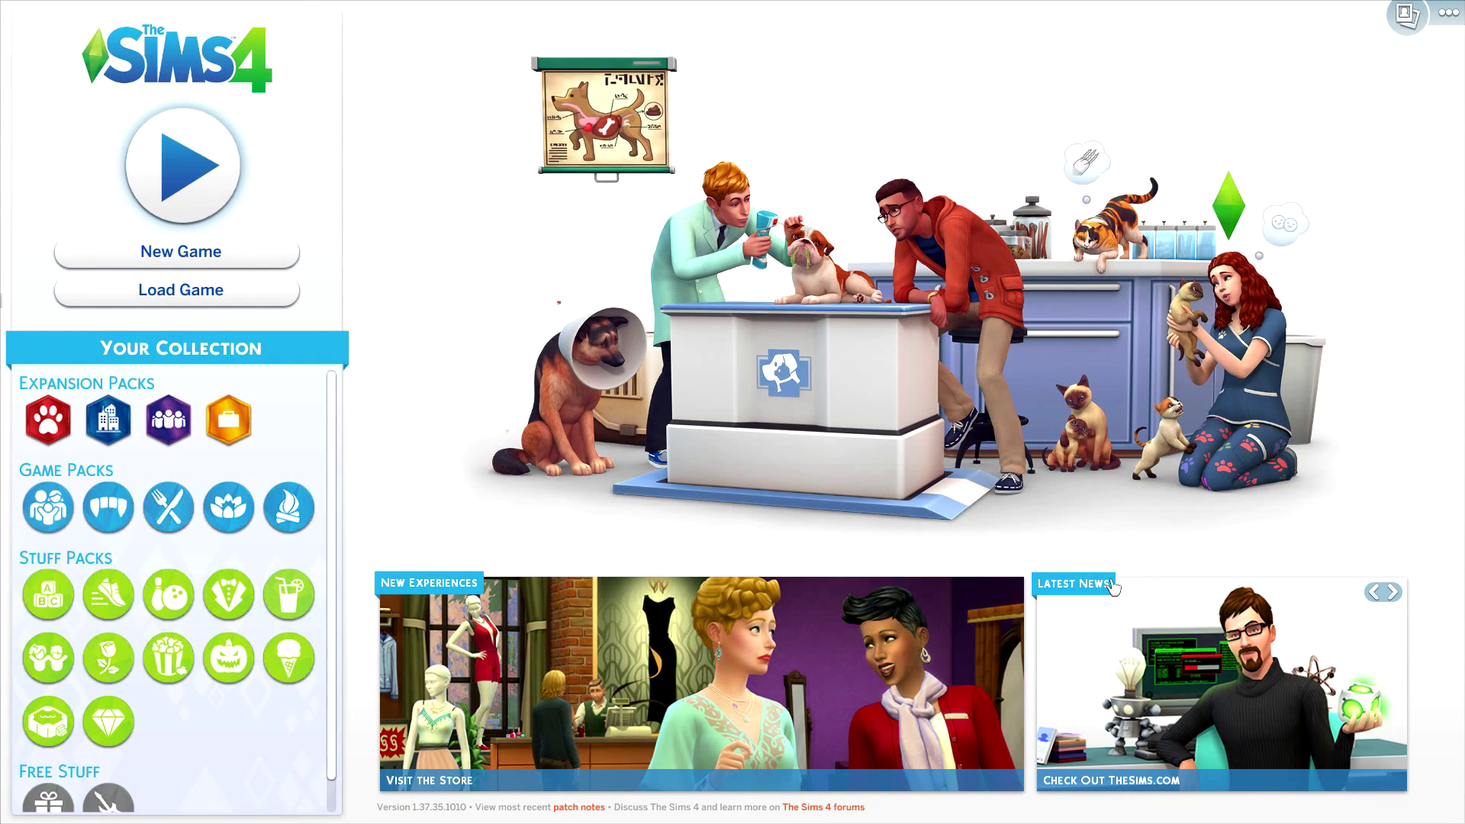
pyautogui.click(1407, 16)
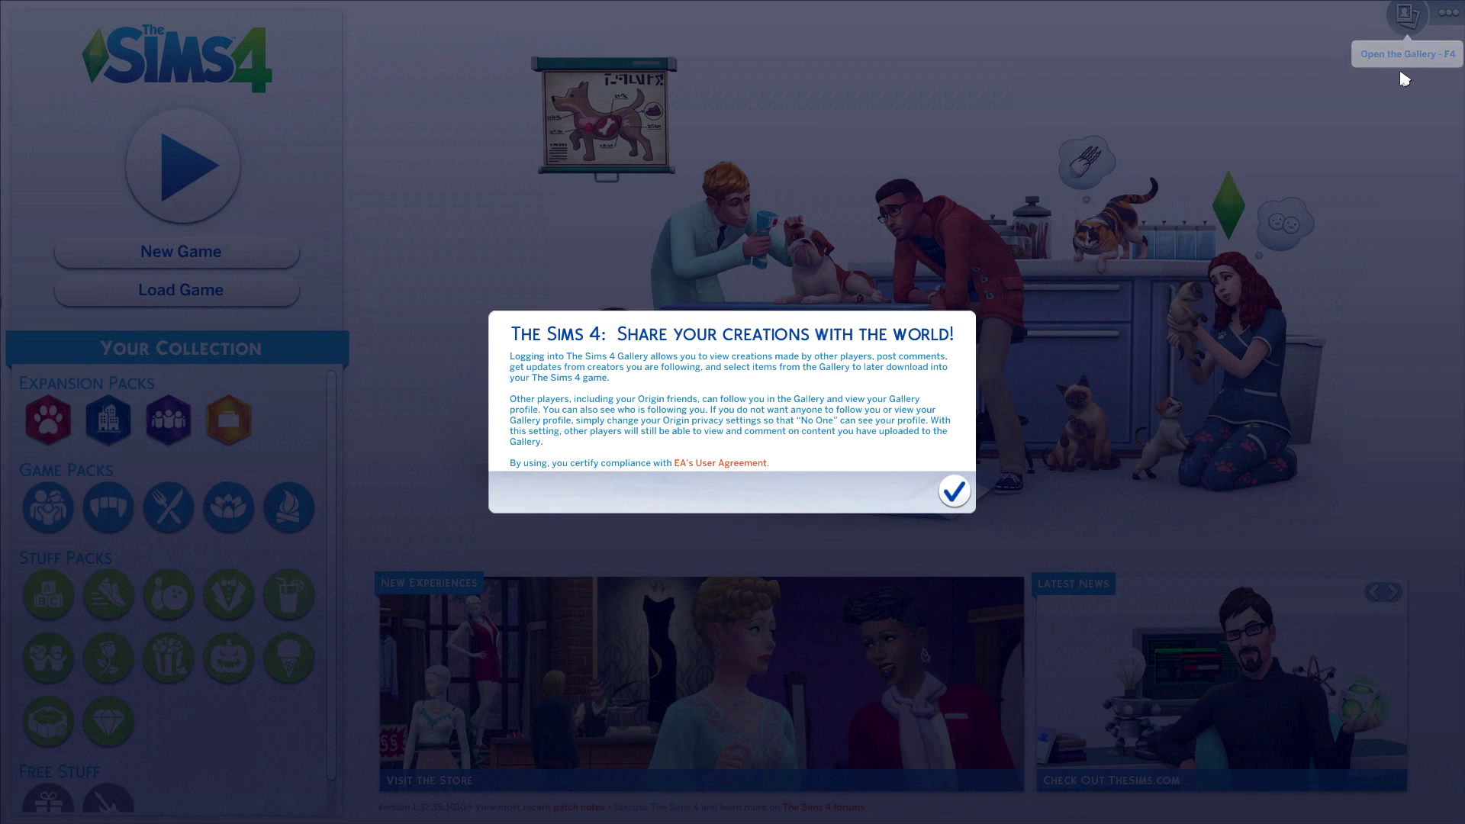
pyautogui.click(955, 490)
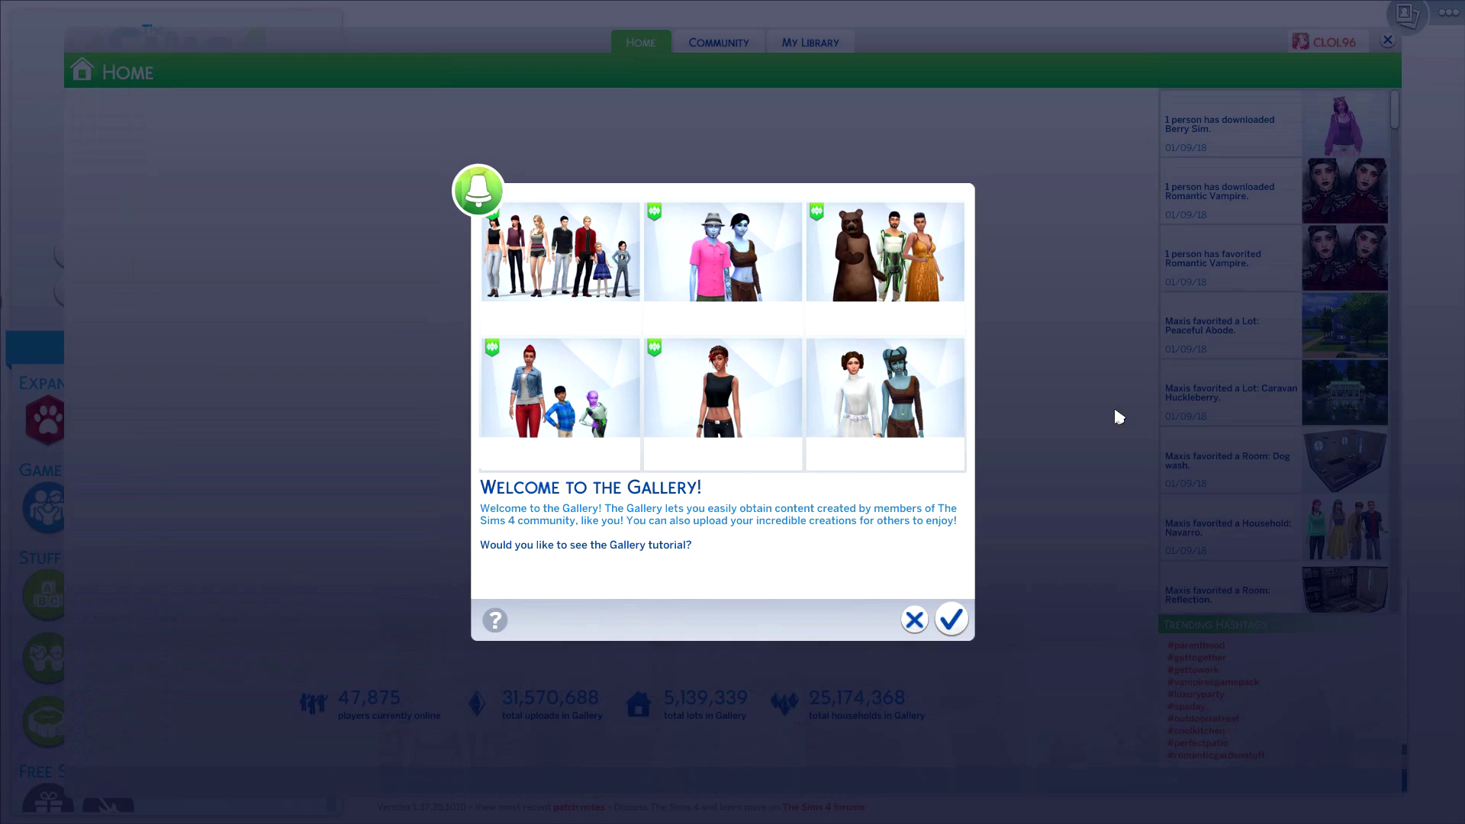
pyautogui.click(721, 44)
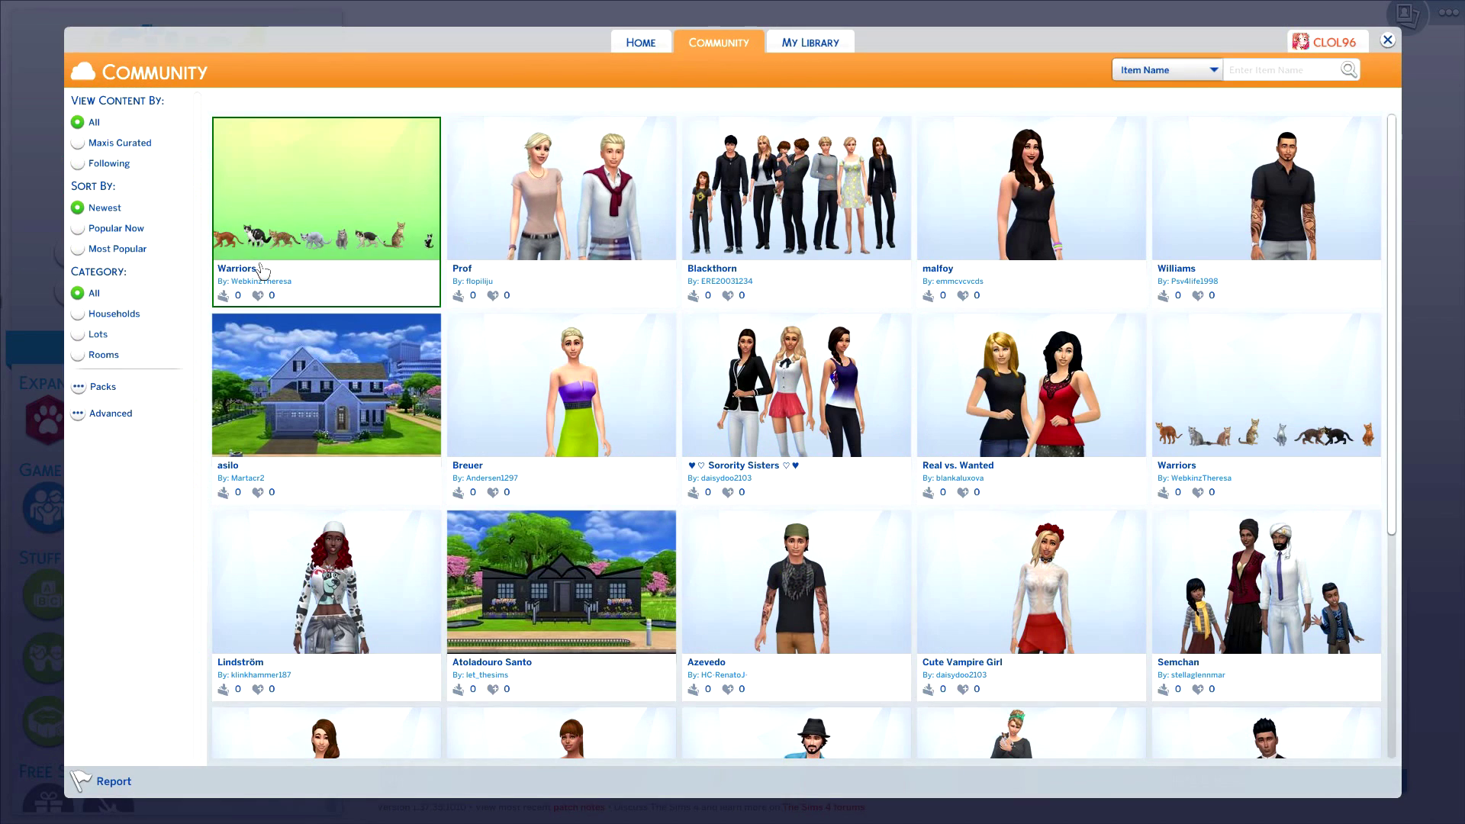
# Step: Save the Warriors cat household from the Community to the library and display My Library
pyautogui.click(305, 275)
pyautogui.click(451, 663)
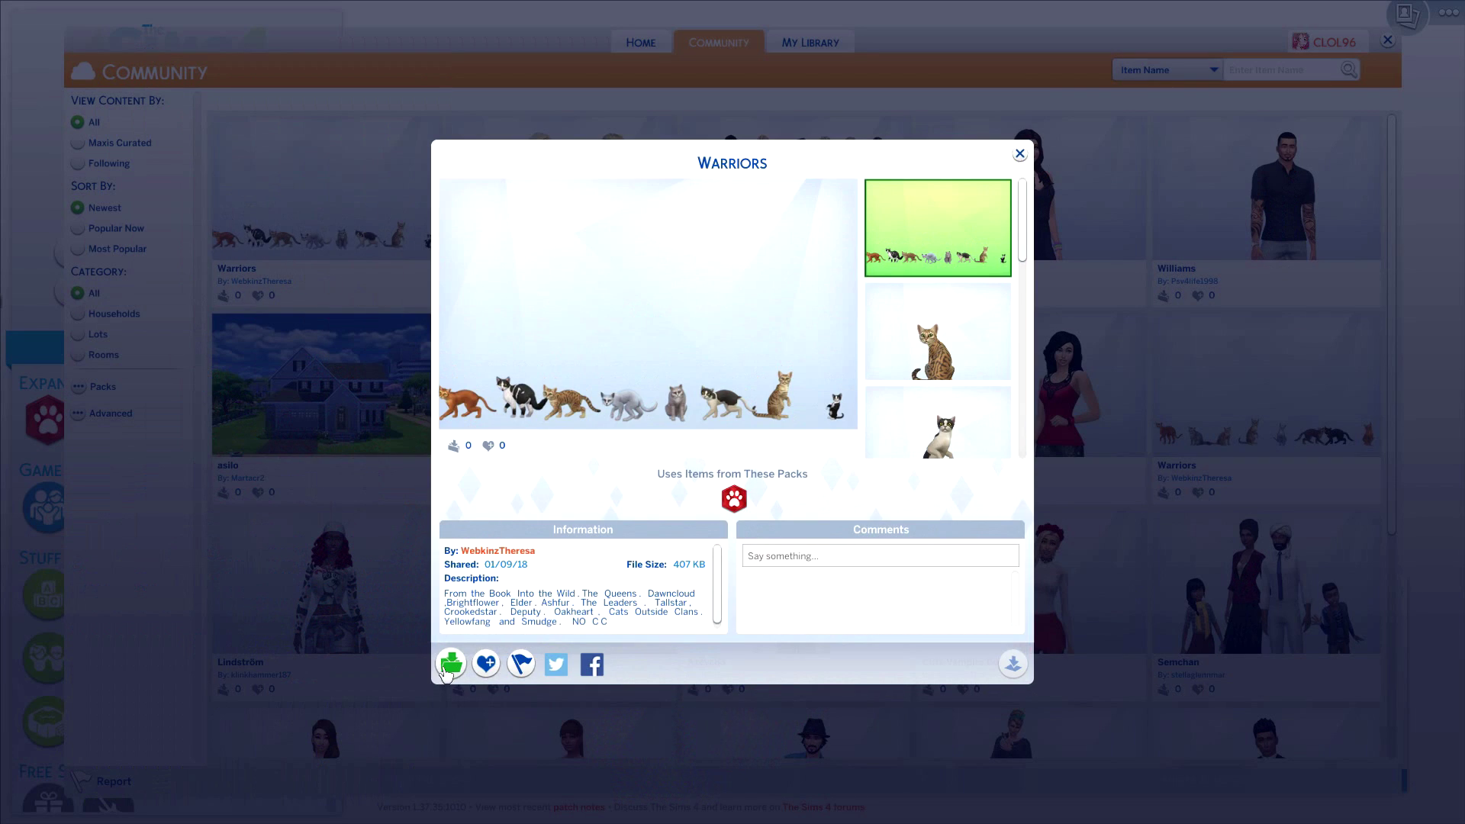
pyautogui.click(1019, 153)
pyautogui.click(847, 51)
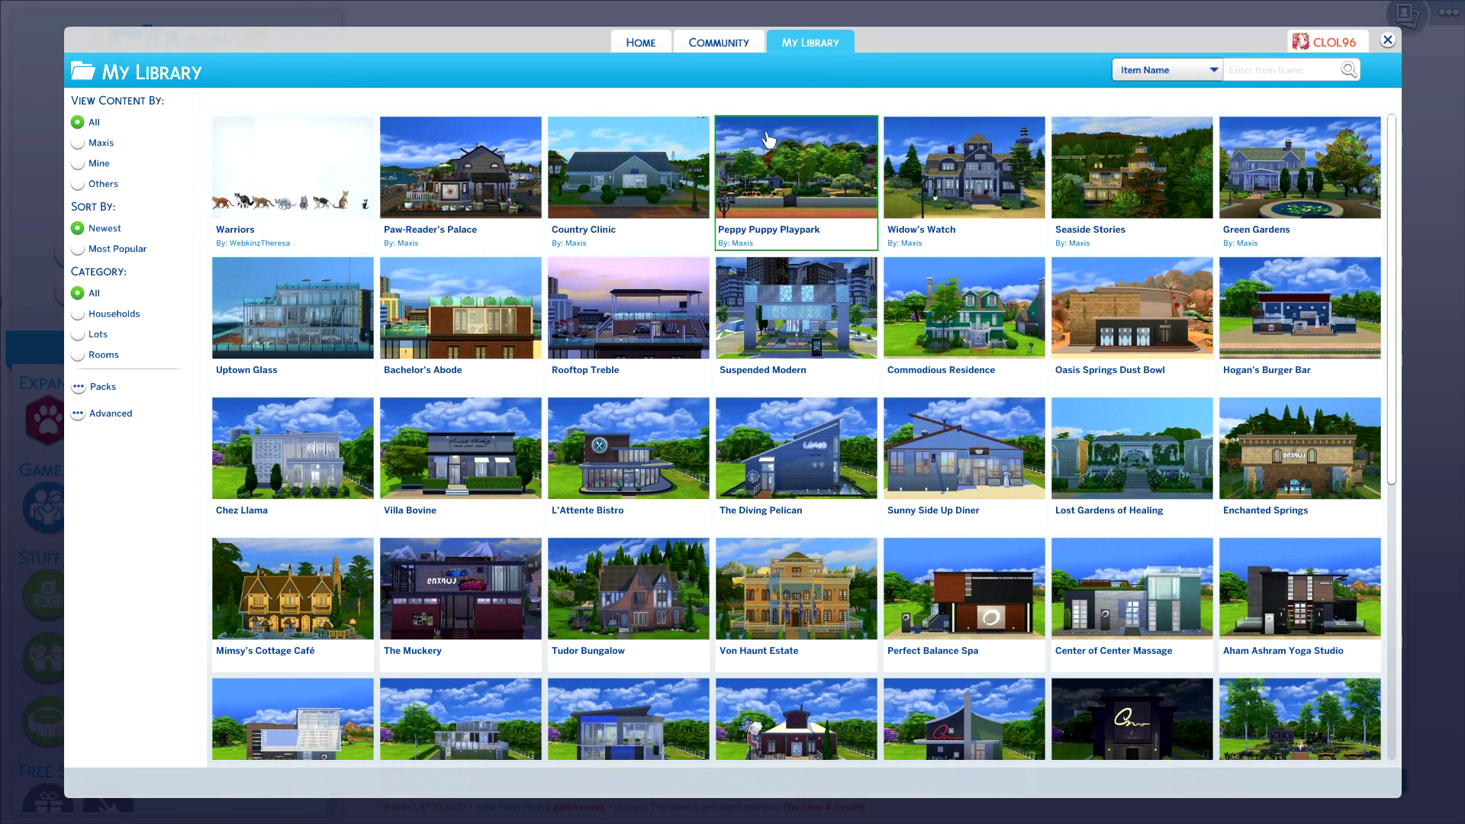
pyautogui.scroll(-10, 1234, 385)
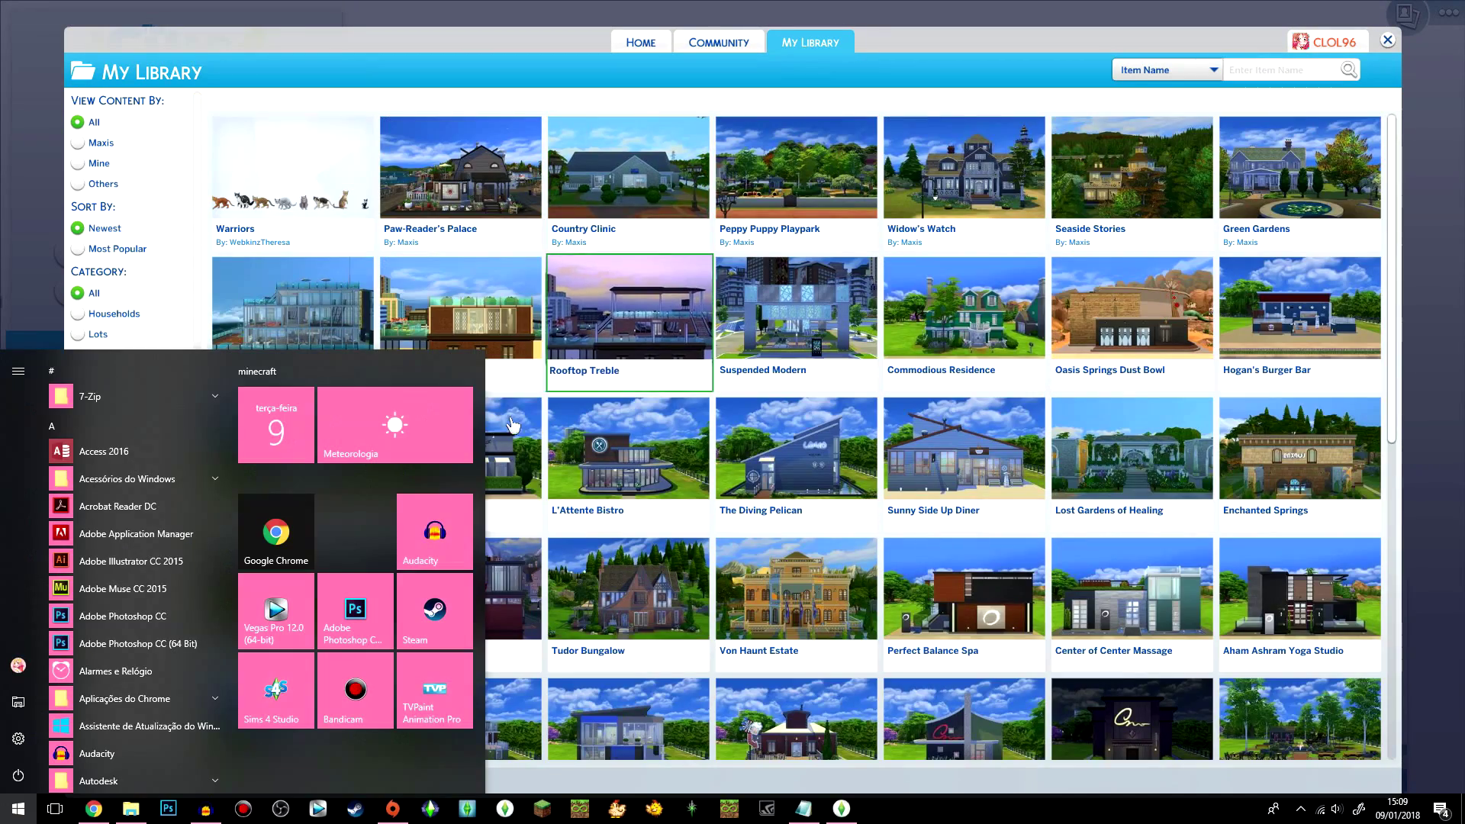
# Step: Switch to File Explorer and examine all the files in the new Tray folder
pyautogui.click(130, 809)
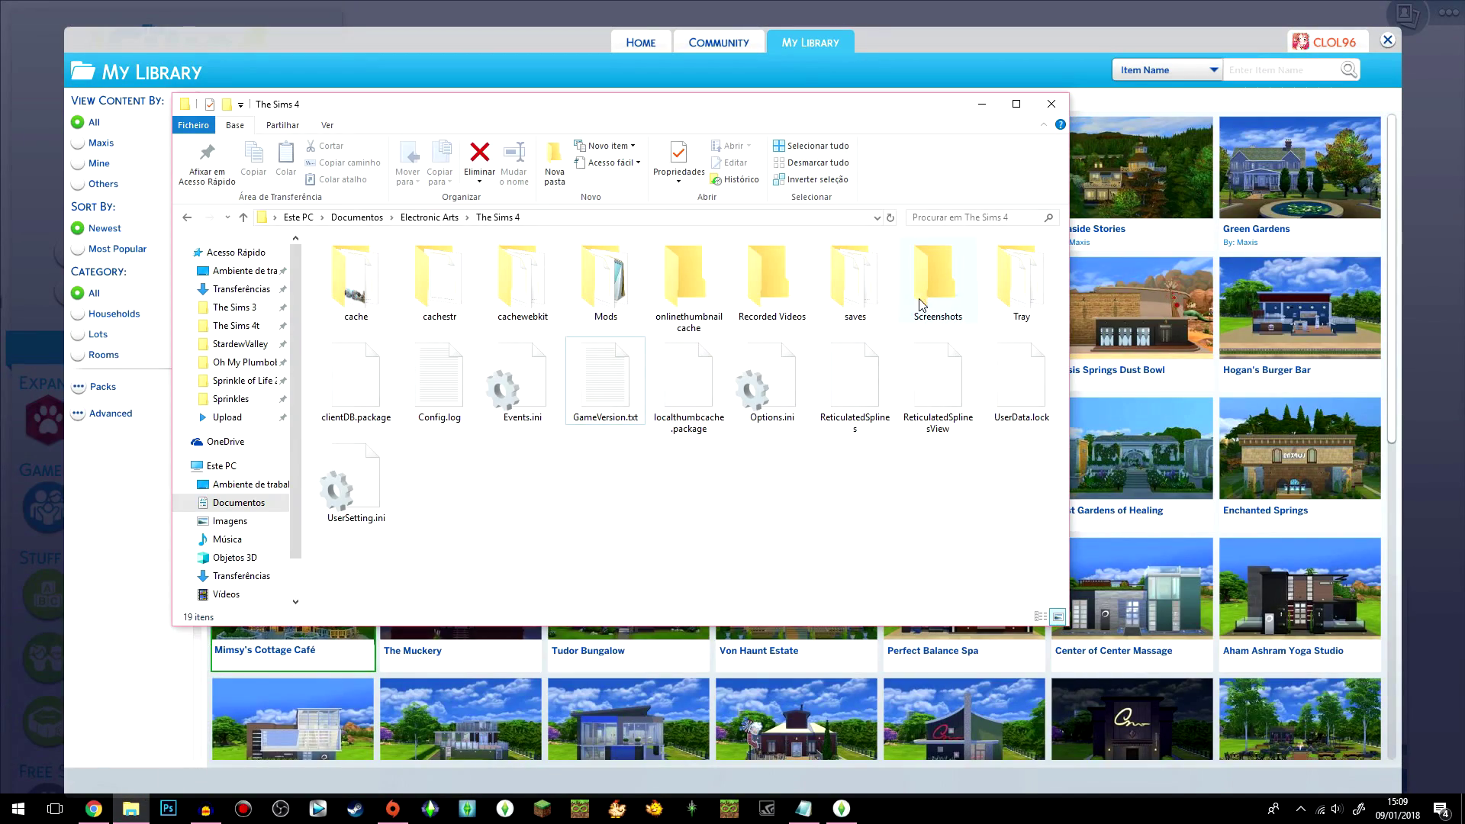
pyautogui.doubleClick(1021, 283)
pyautogui.moveTo(561, 559); pyautogui.dragTo(474, 259)
pyautogui.moveTo(652, 106); pyautogui.dragTo(839, 219)
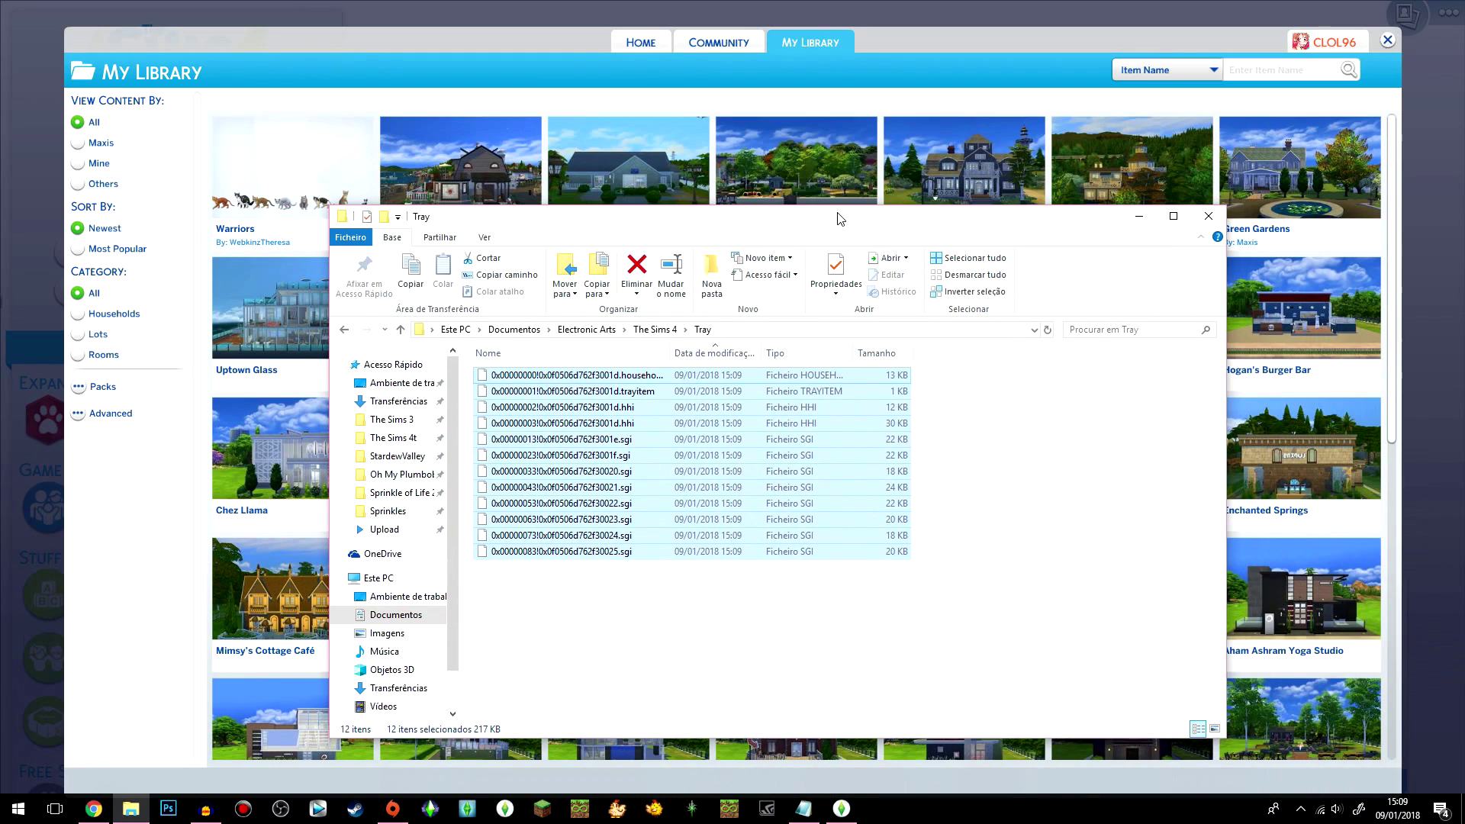
# Step: Return to the game and delete the Warriors household from My Library, confirming the deletion
pyautogui.click(908, 80)
pyautogui.click(328, 170)
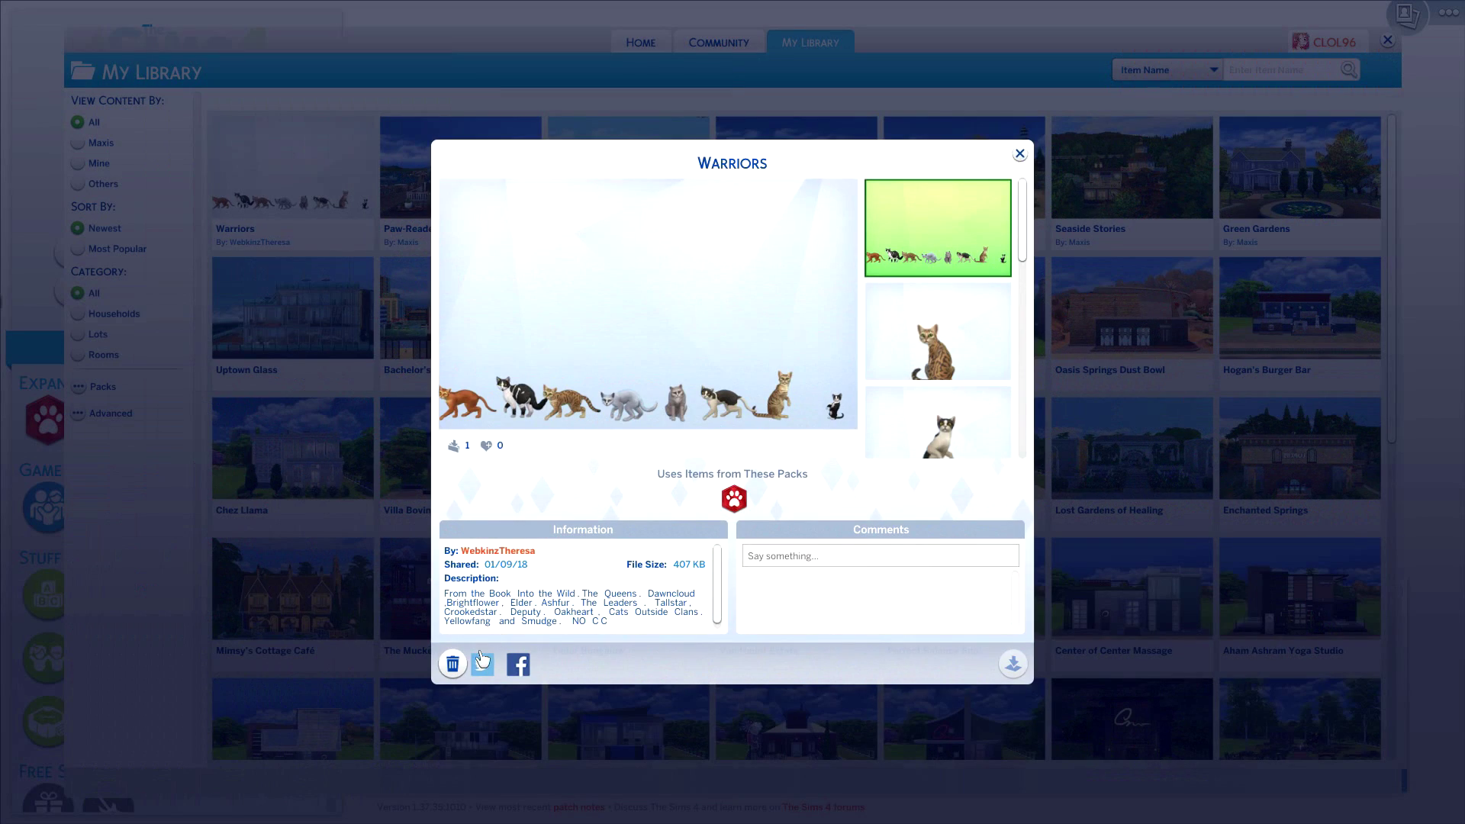
pyautogui.click(452, 663)
pyautogui.click(844, 458)
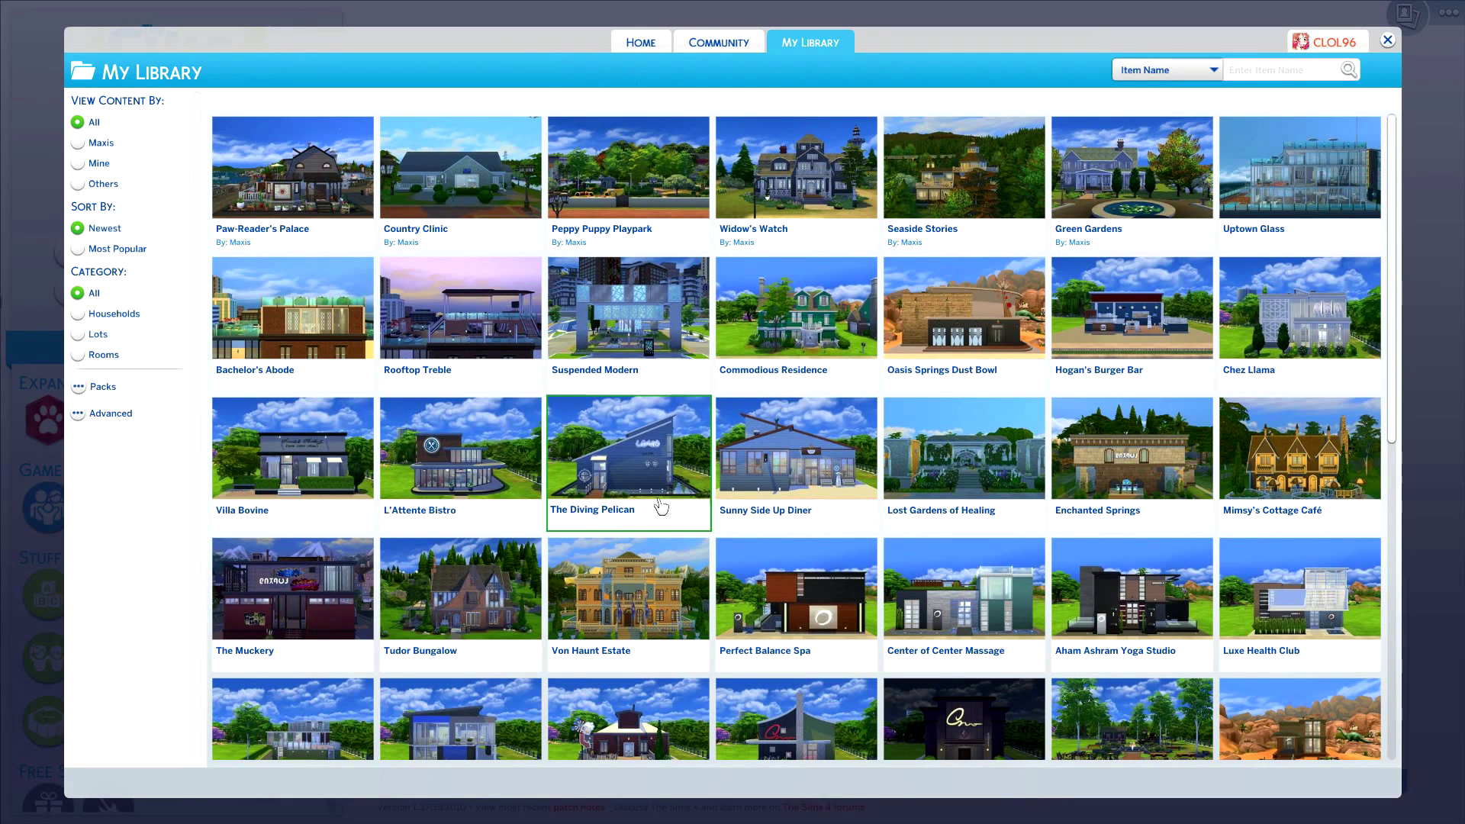
# Step: Check the Tray folder for files left over from the deleted household, comparing it with My Library
pyautogui.press('super')
pyautogui.click(131, 809)
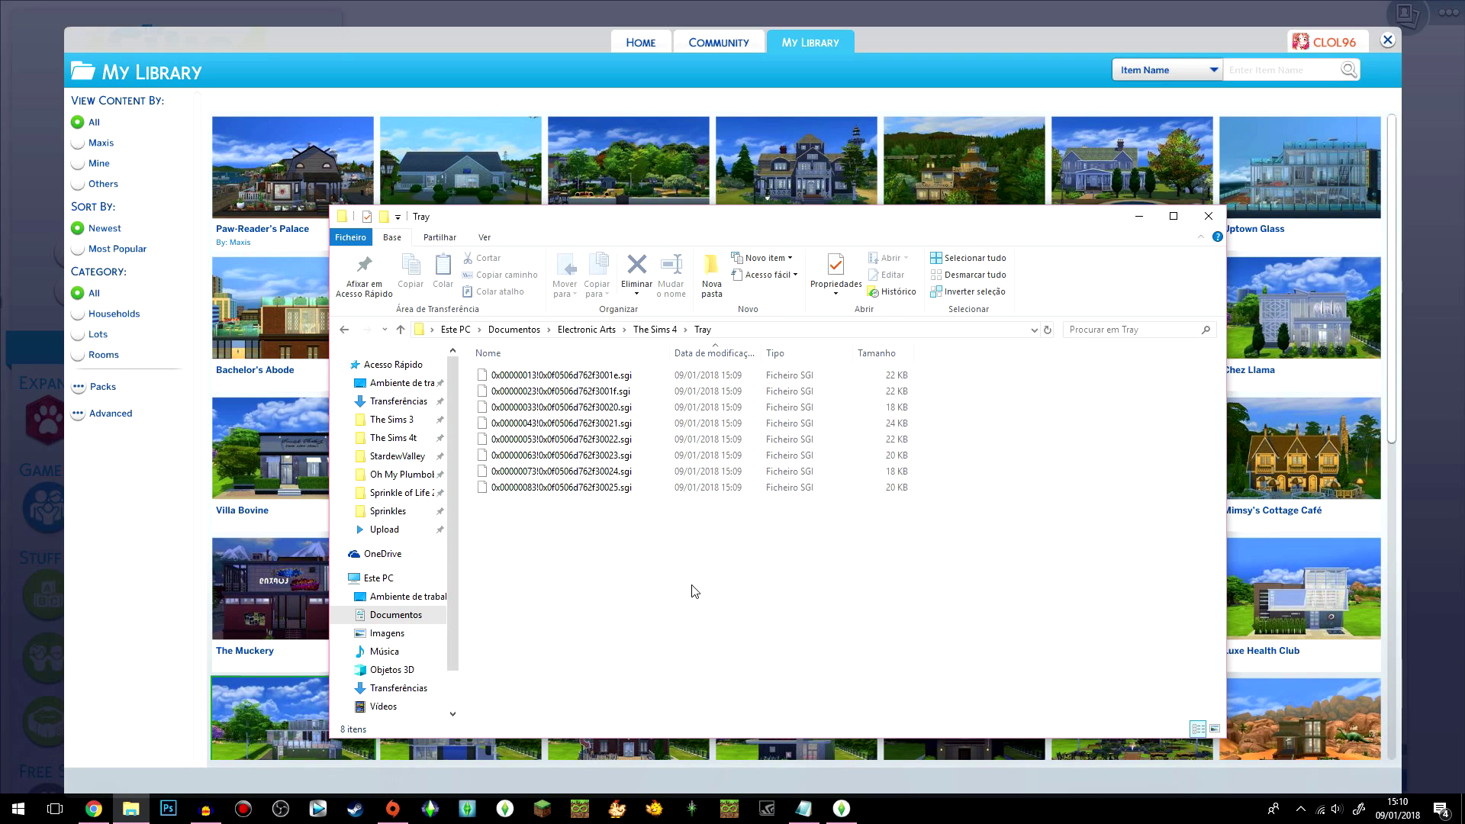
pyautogui.click(965, 50)
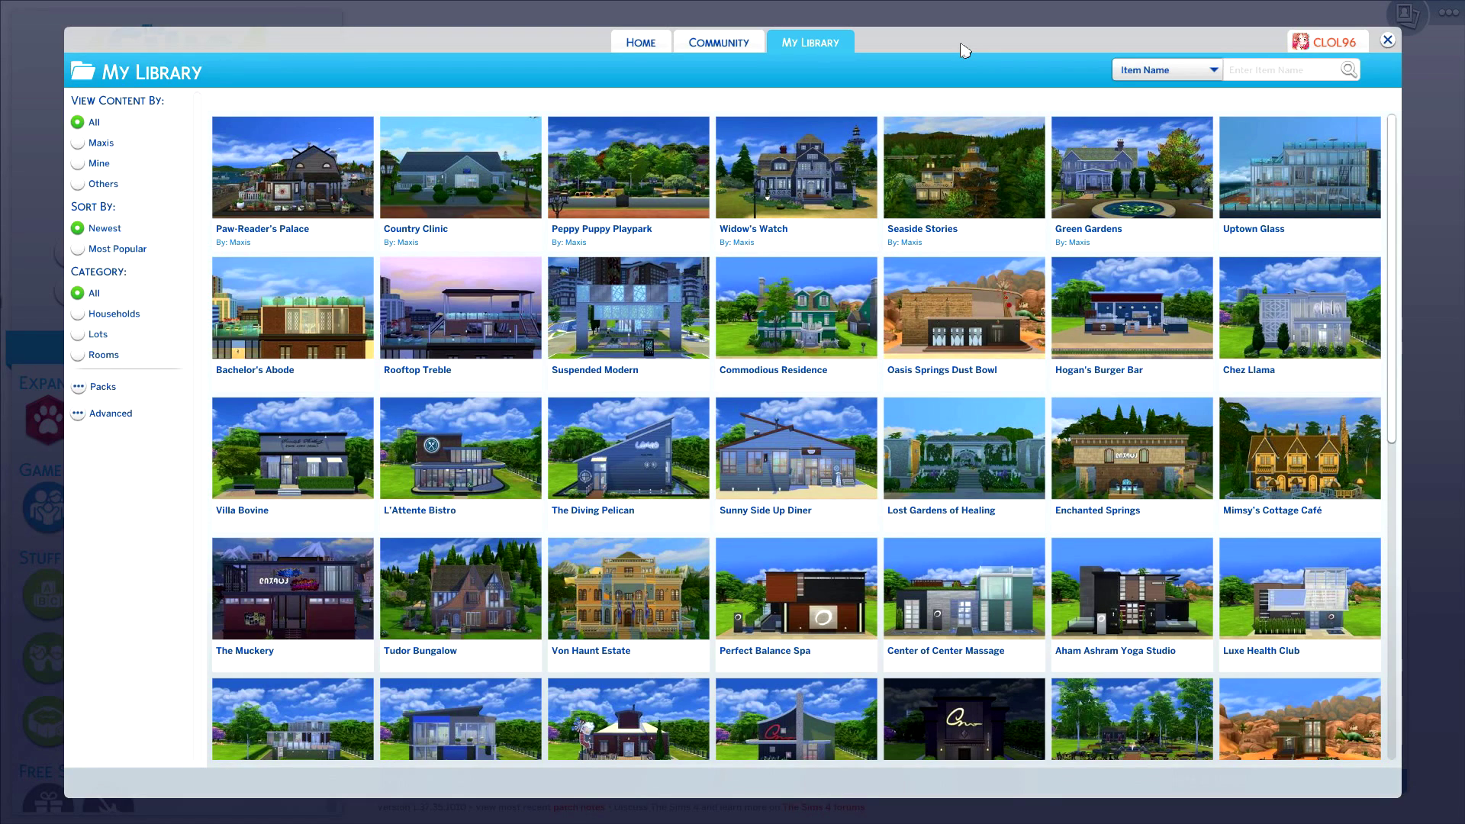
pyautogui.press('super')
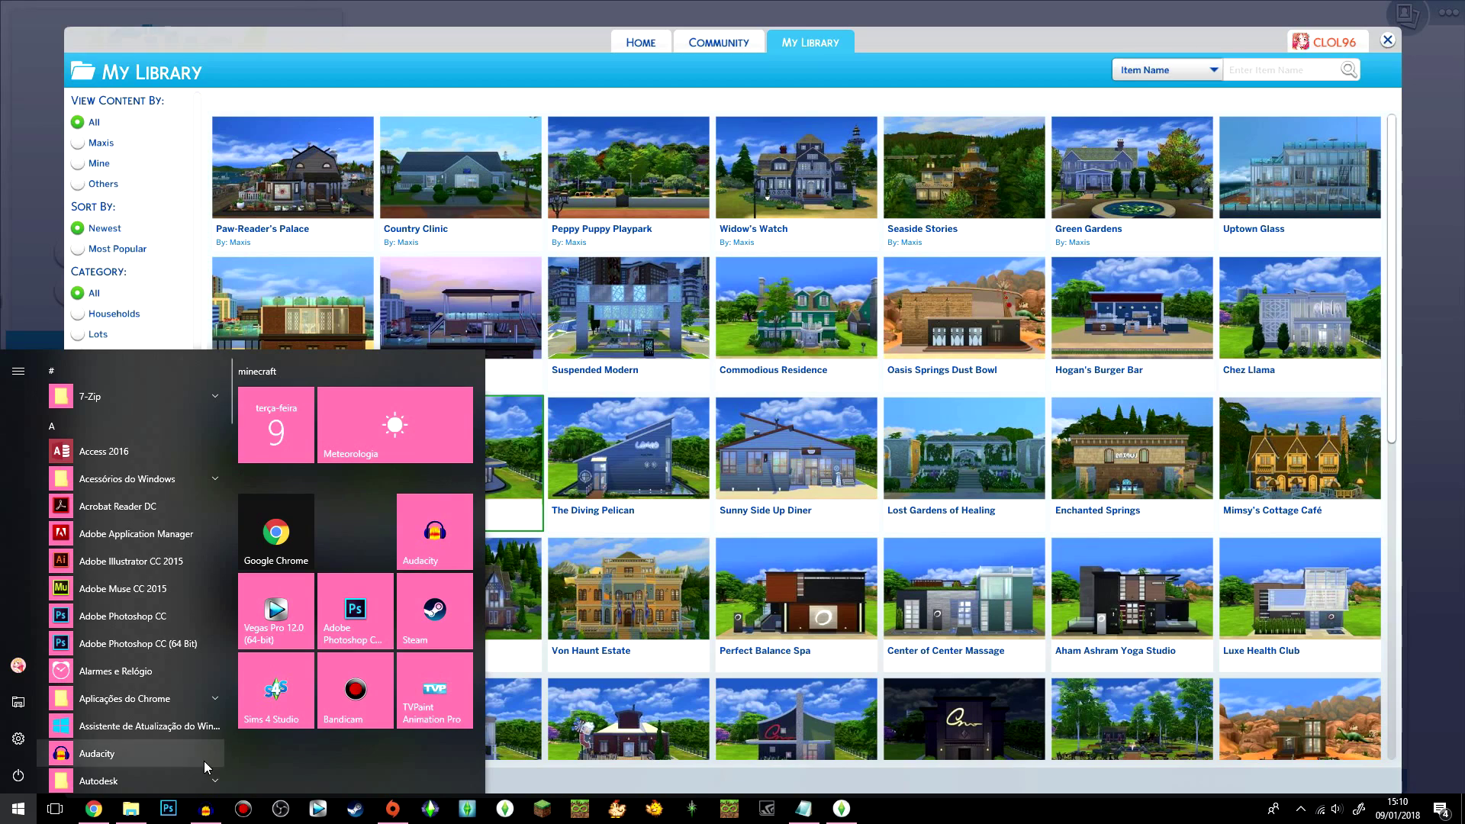
pyautogui.click(131, 808)
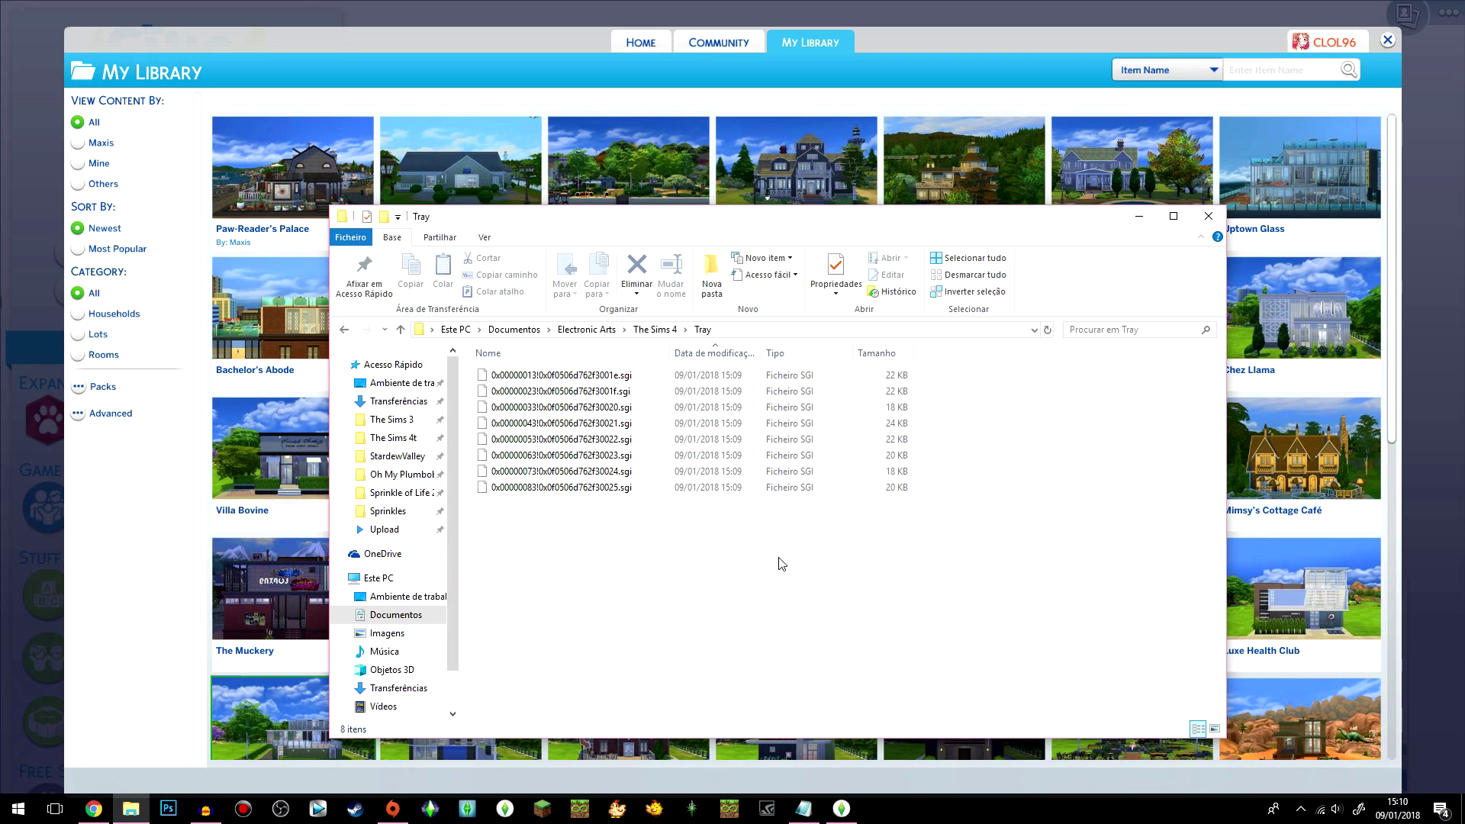
pyautogui.click(954, 63)
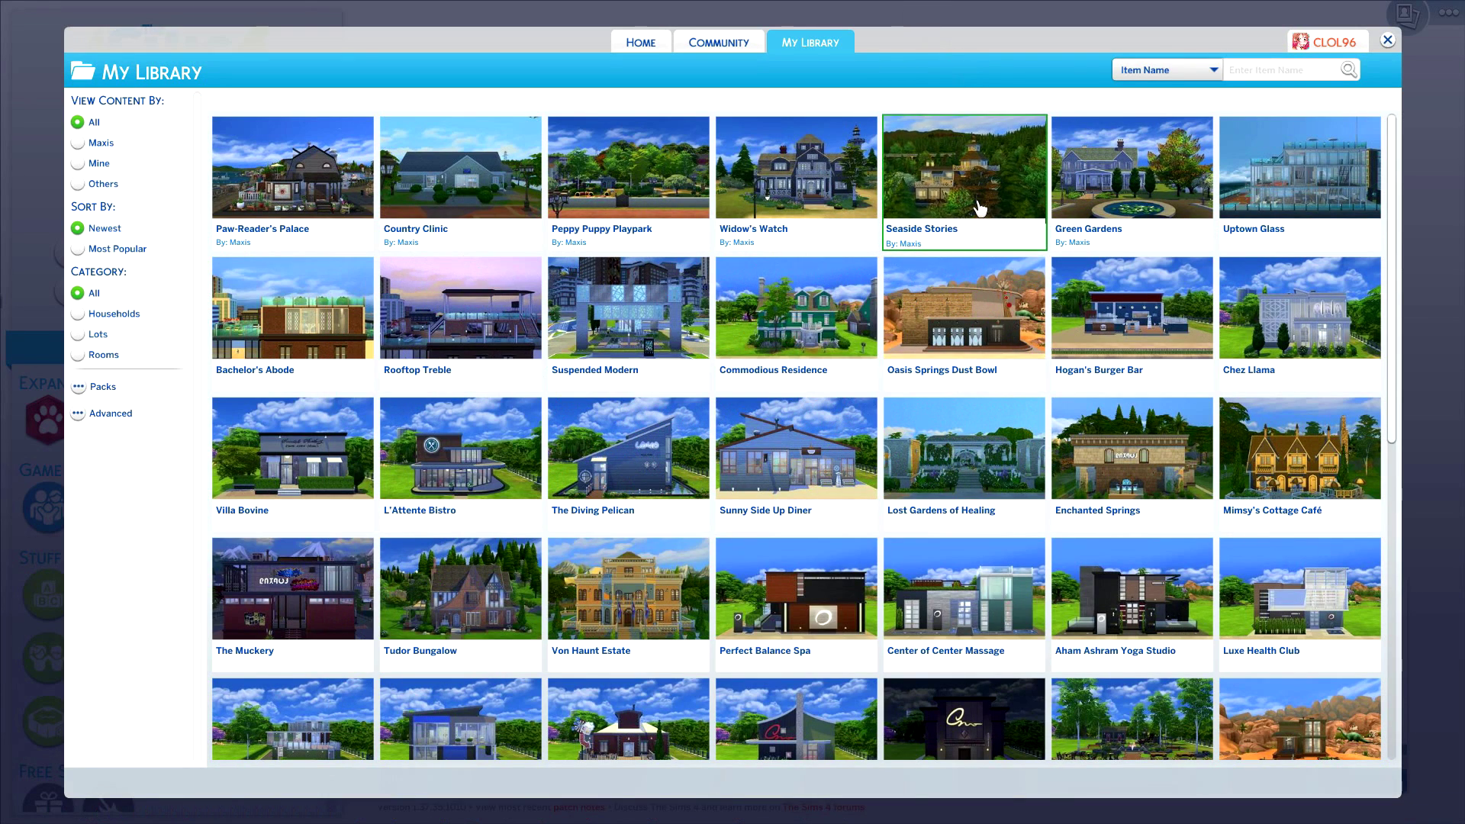
# Step: Turn on Include Custom Content in My Library's advanced filters and view the Suspended Modern lot's details
pyautogui.click(110, 413)
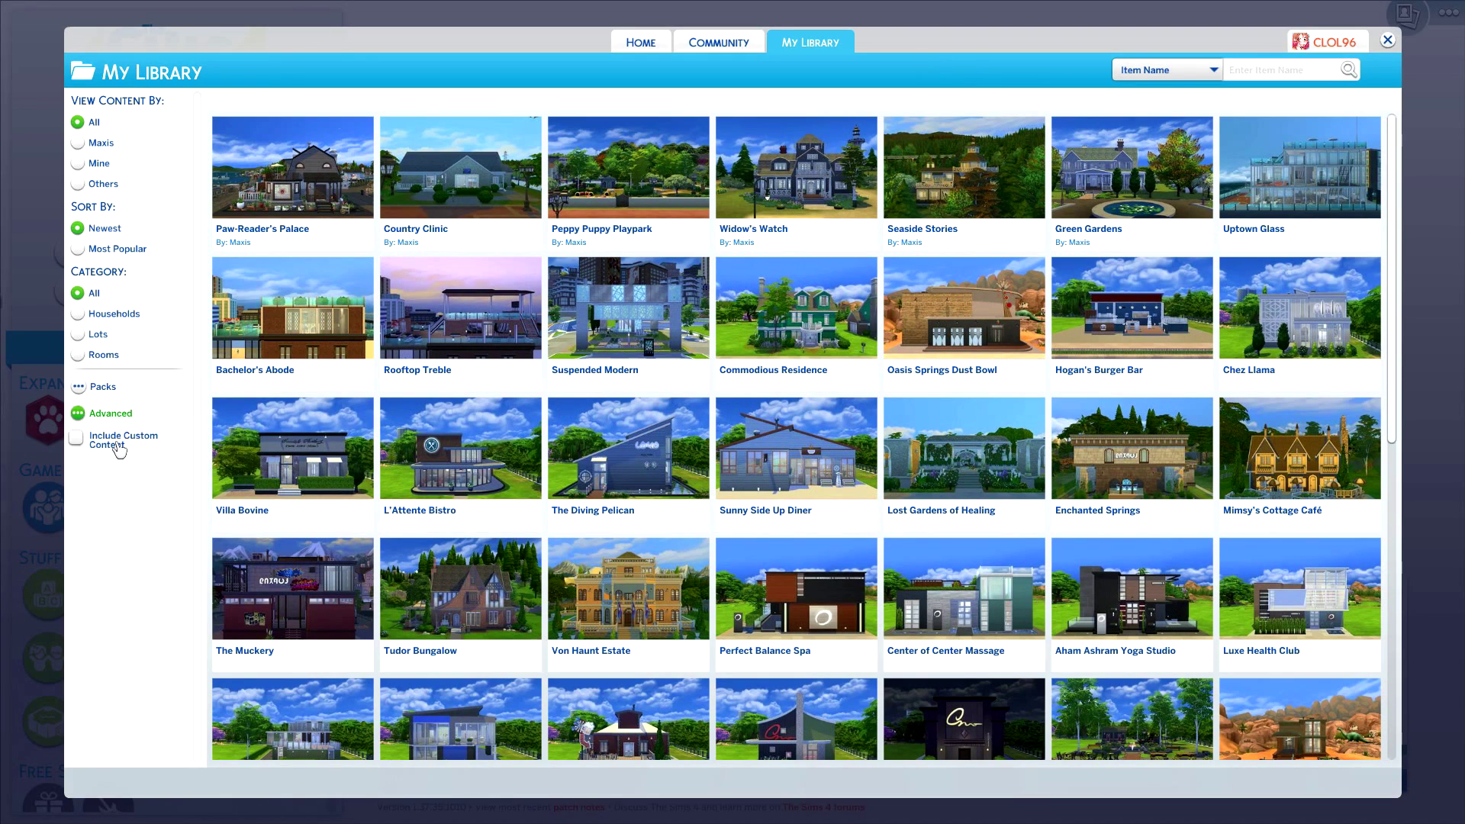
pyautogui.click(118, 449)
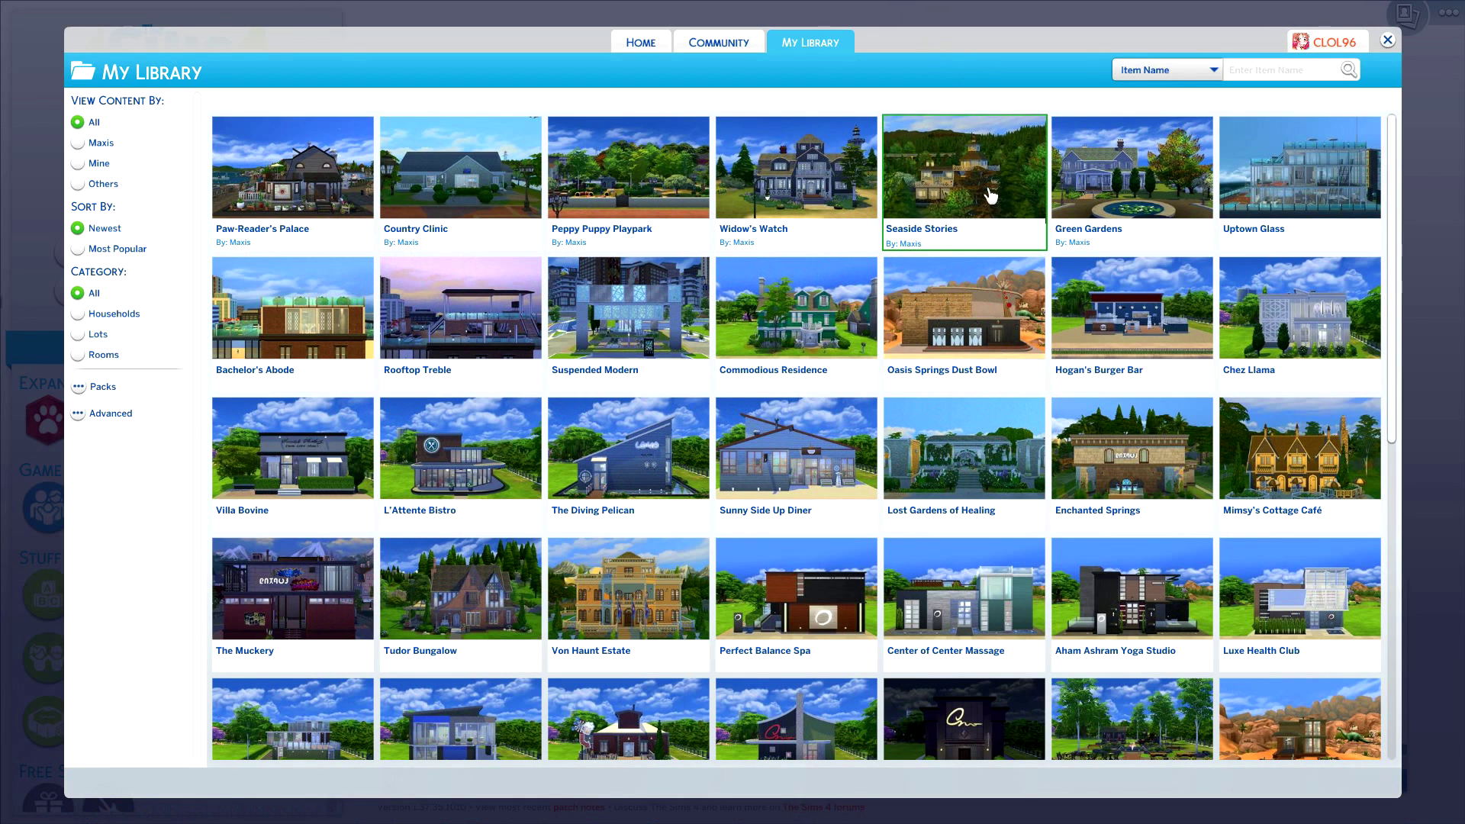
pyautogui.click(121, 417)
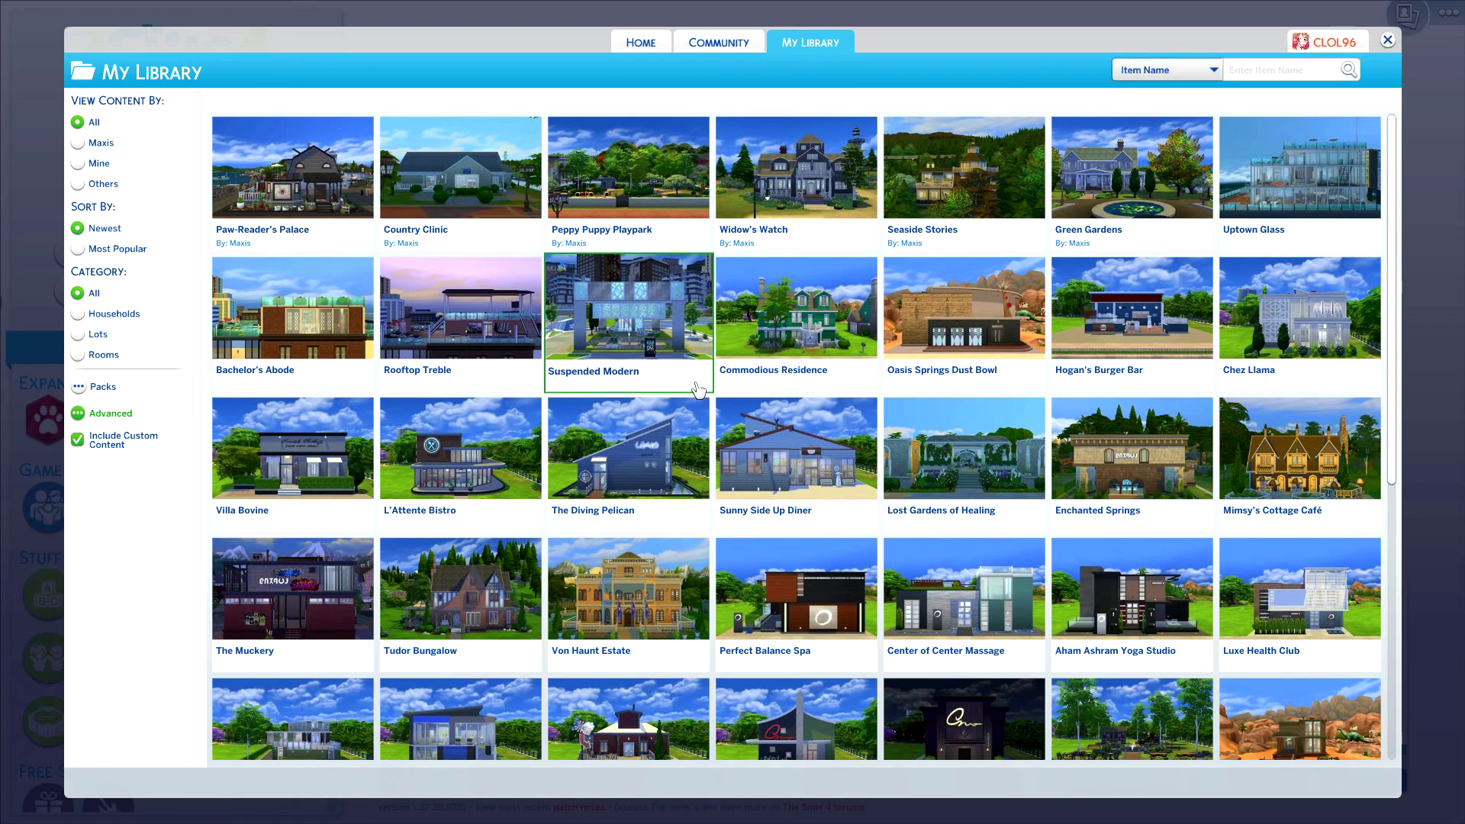
pyautogui.click(670, 368)
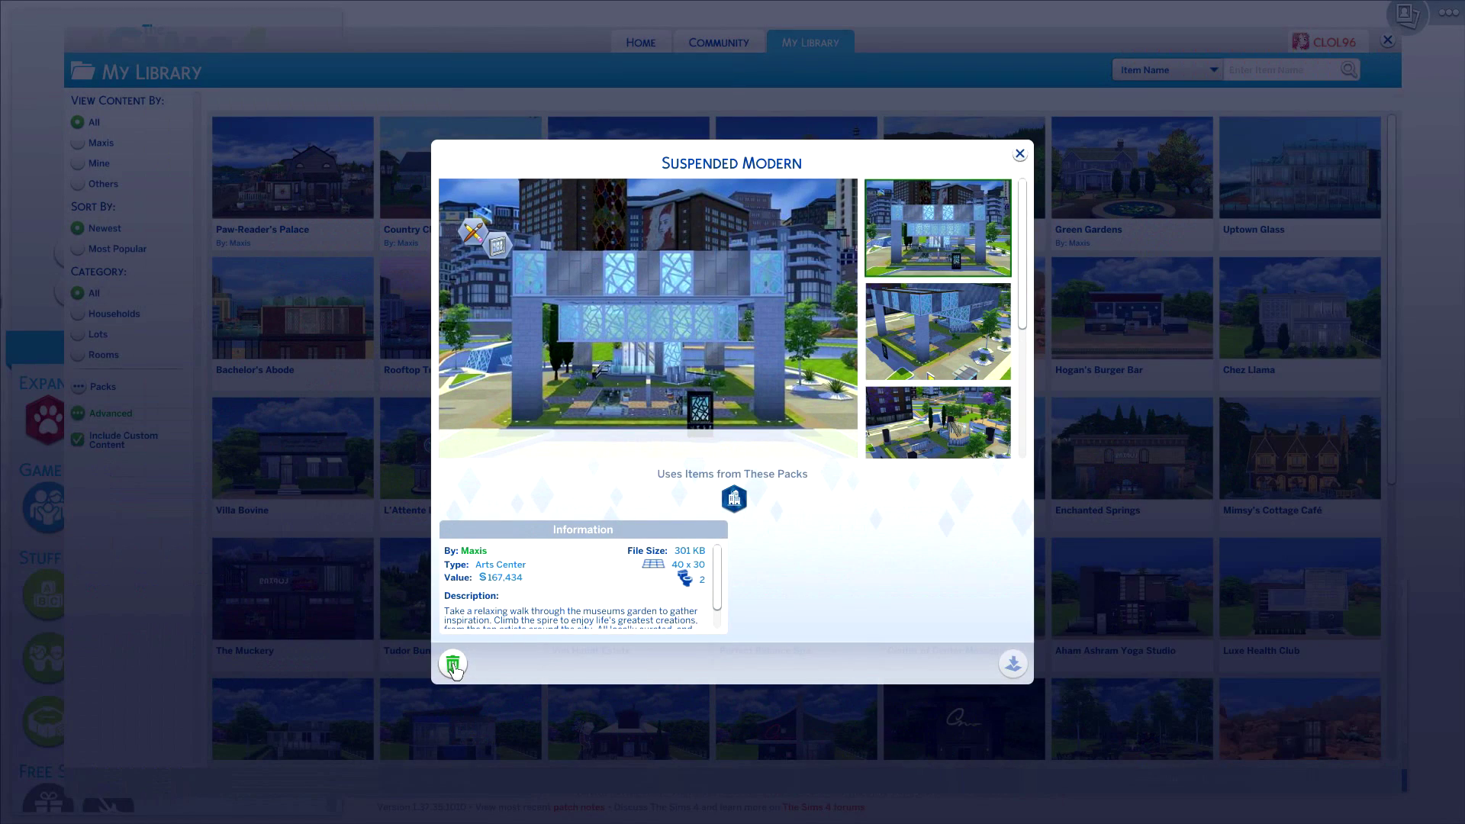
pyautogui.click(610, 725)
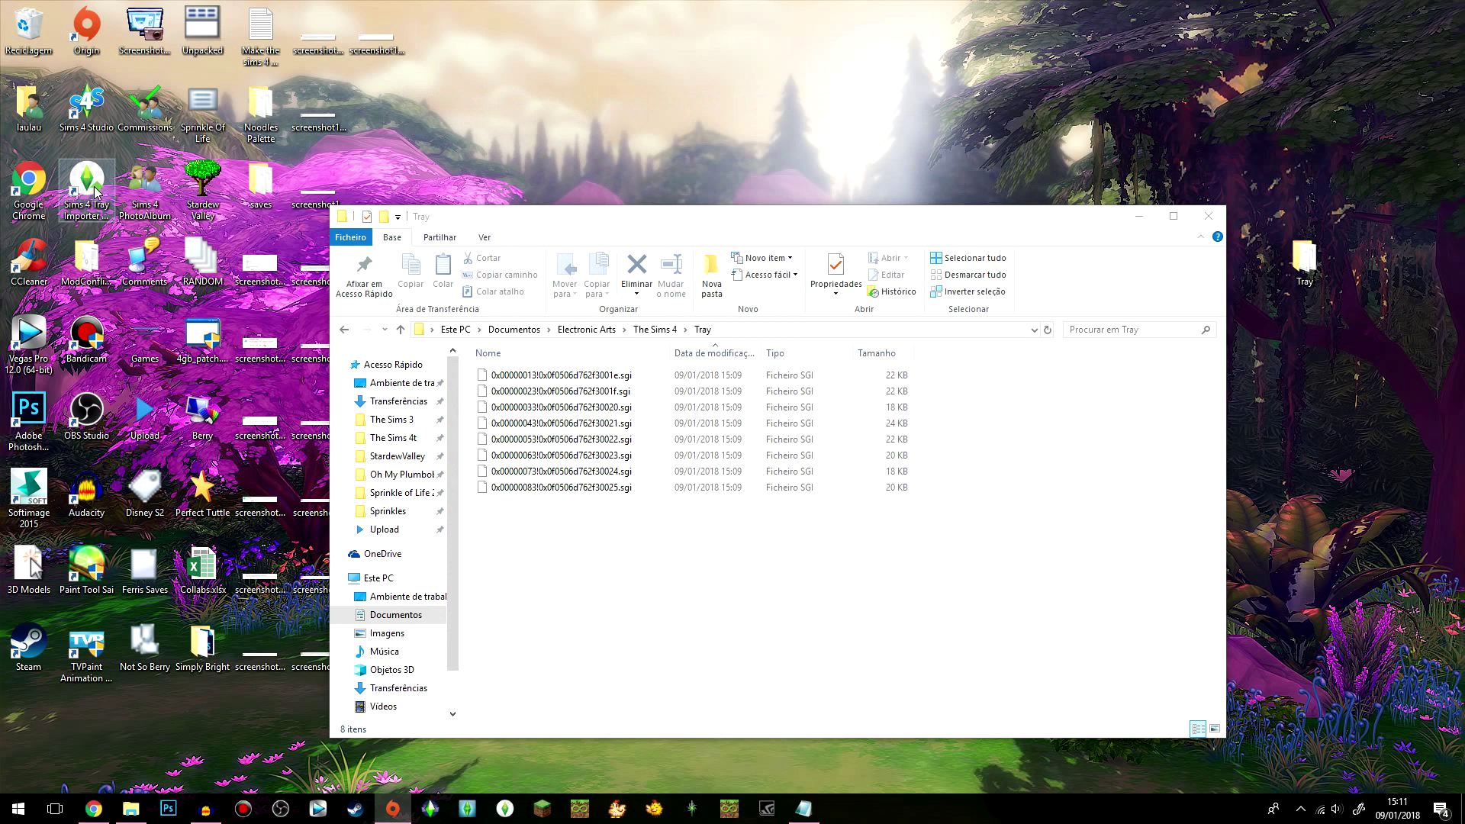
# Step: Open Sims 4 Tray Importer and view the list of files required by the Slater household
pyautogui.doubleClick(96, 193)
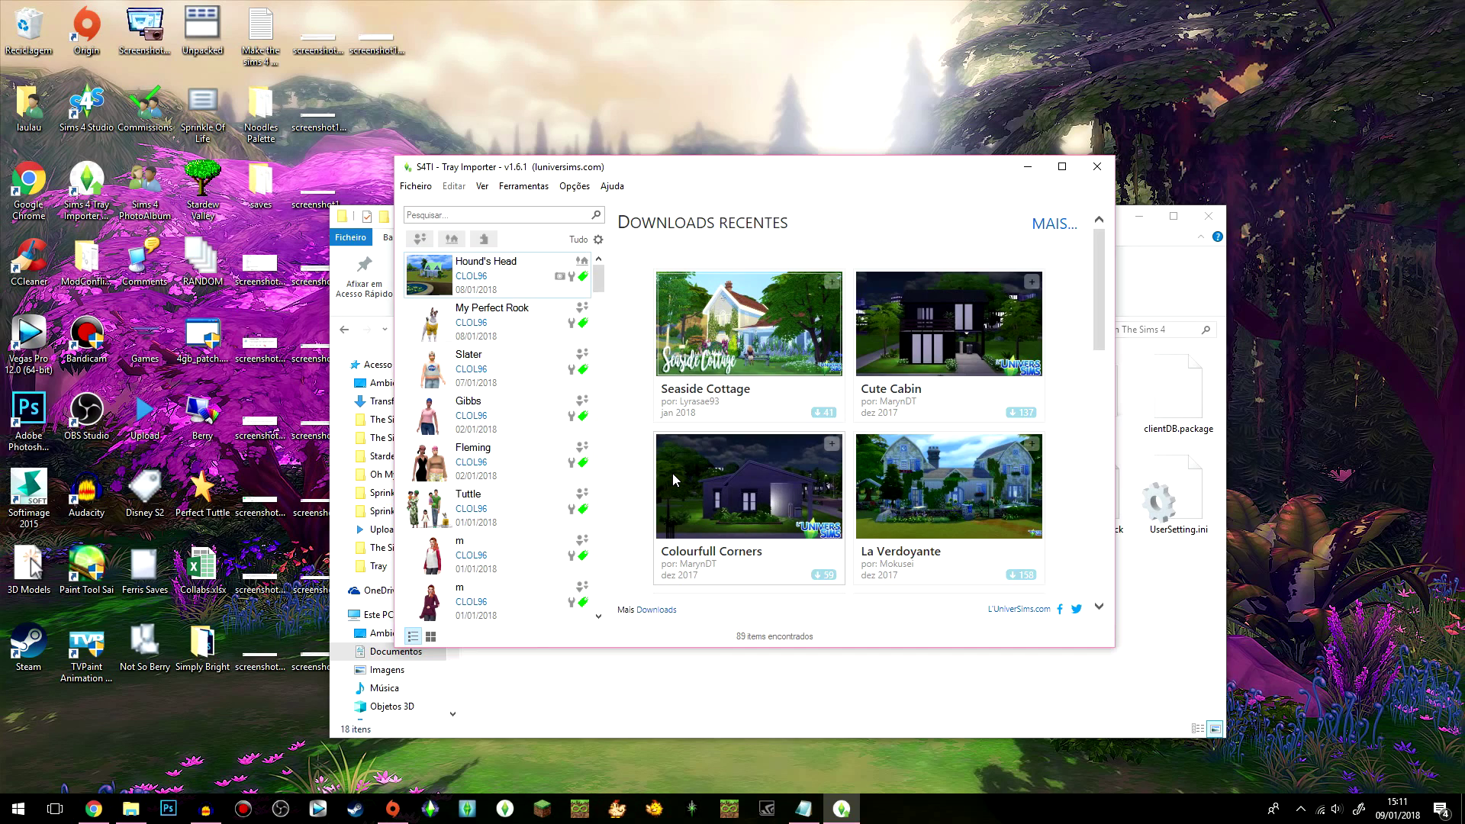
pyautogui.scroll(-3, 512, 336)
pyautogui.scroll(3, 513, 415)
pyautogui.click(519, 384)
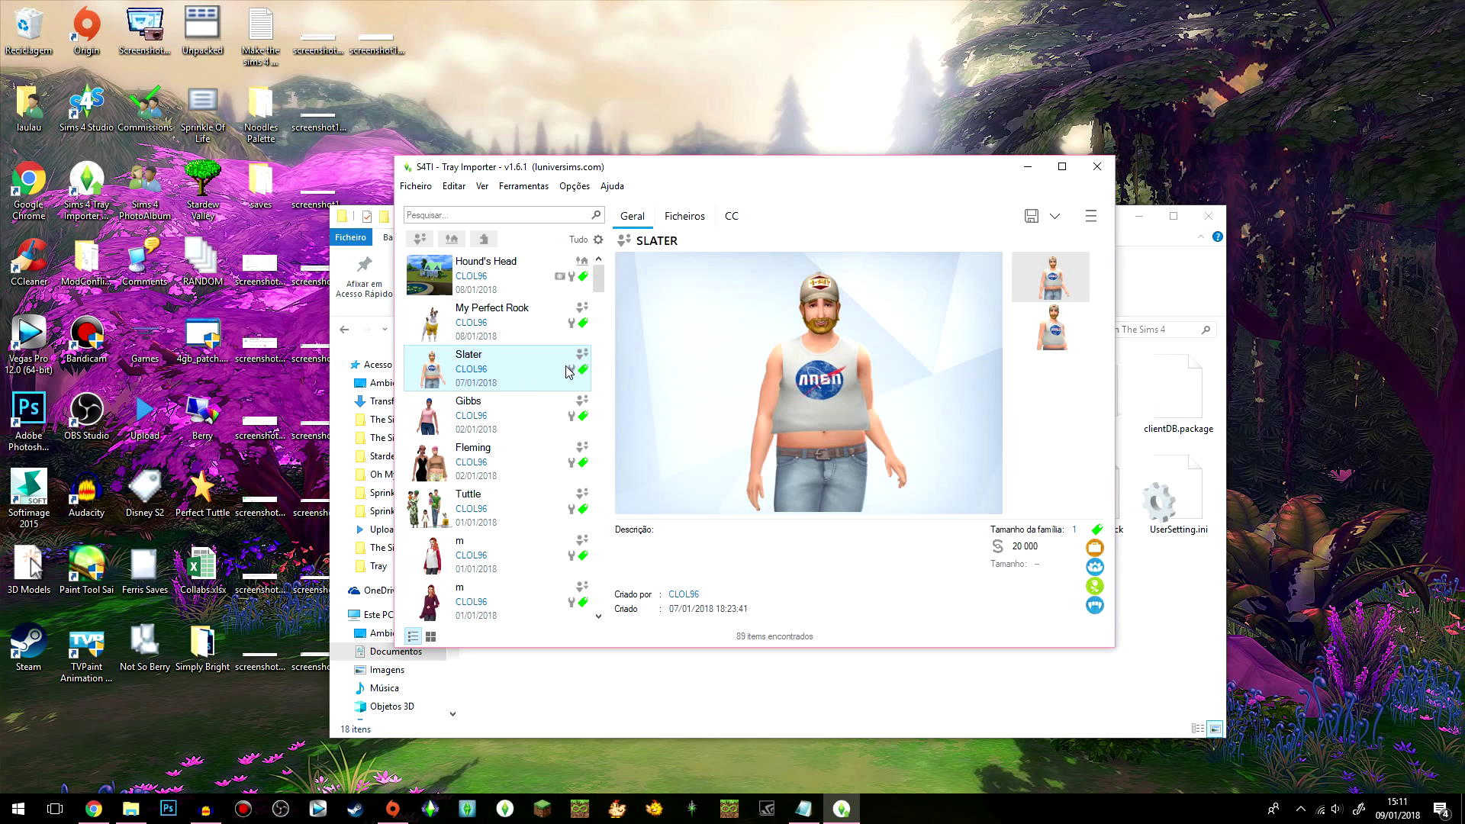
pyautogui.click(686, 218)
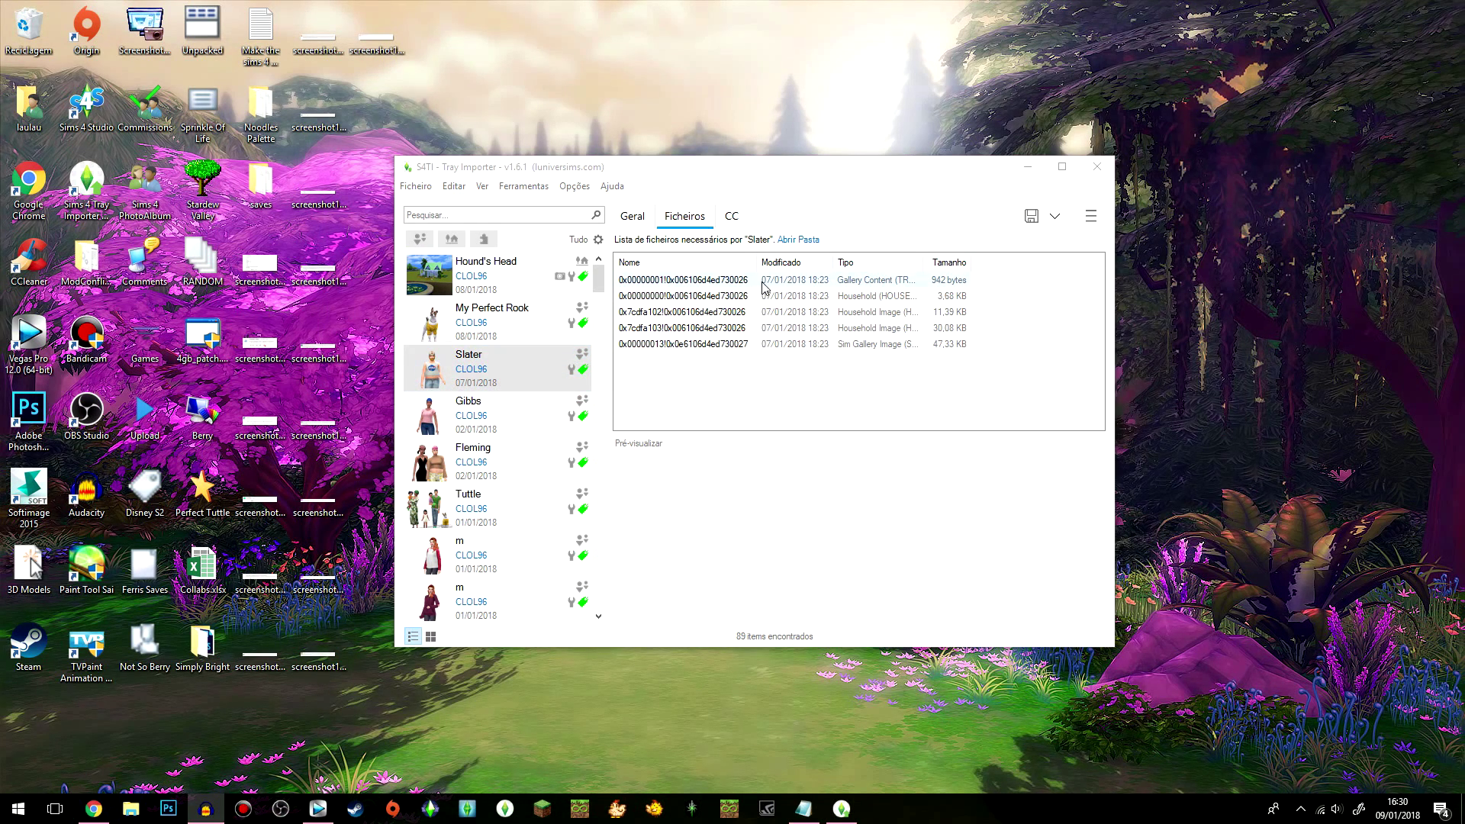
# Step: Show the Slater household's gallery content file in the Tray folder and sort the folder by modification date
pyautogui.click(744, 286)
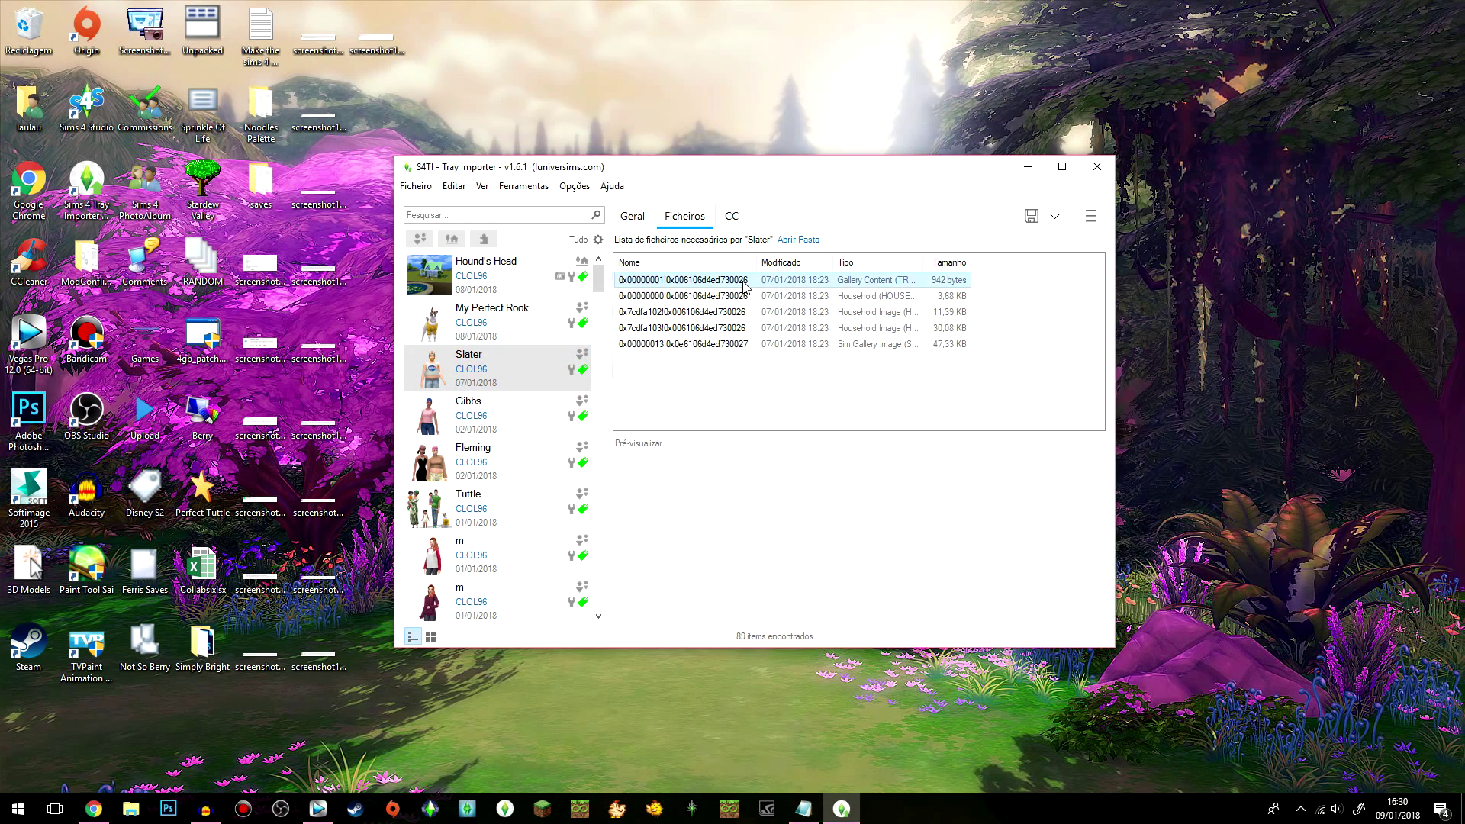
pyautogui.rightClick(744, 286)
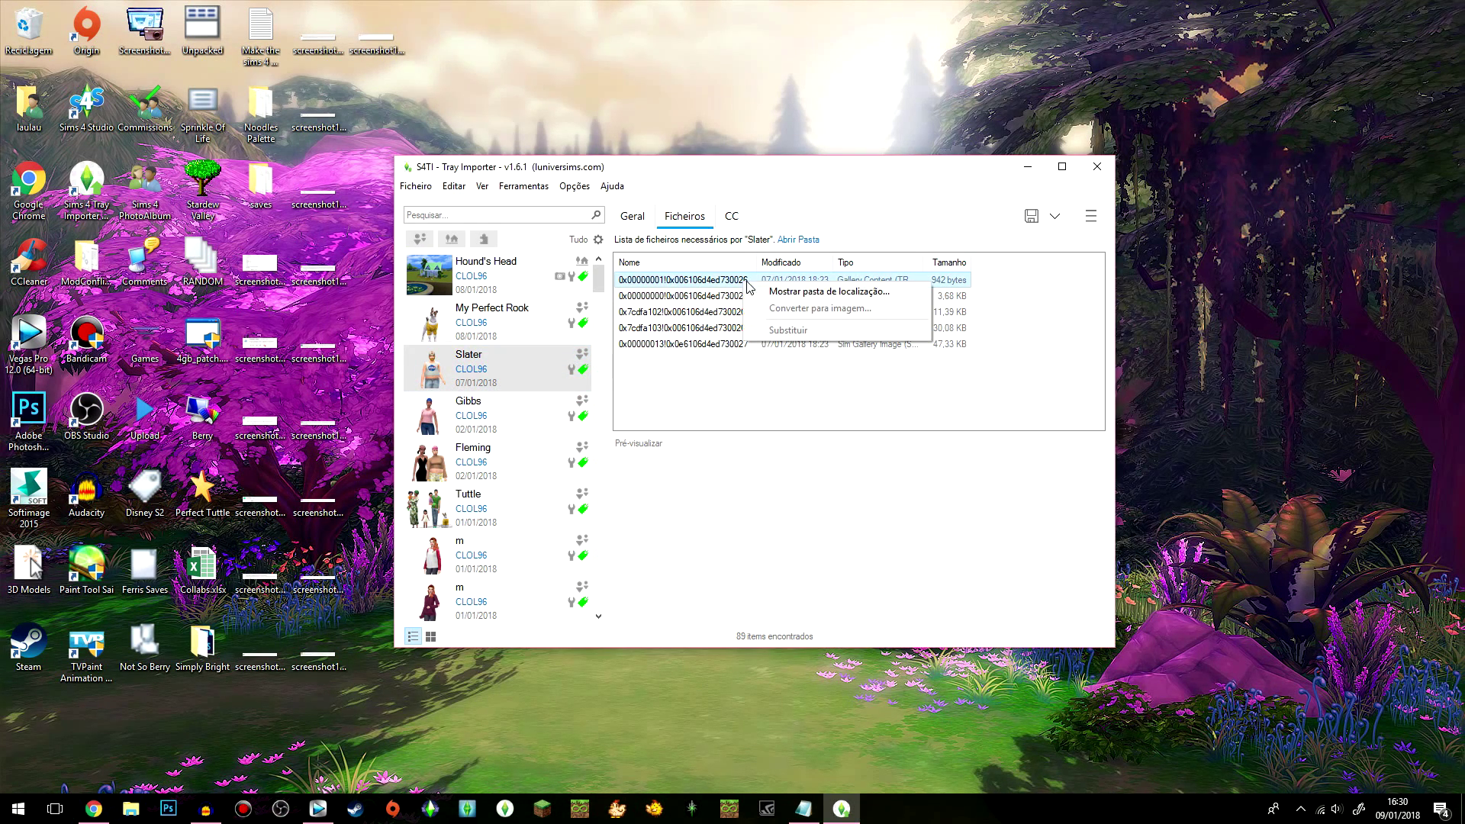
pyautogui.click(797, 294)
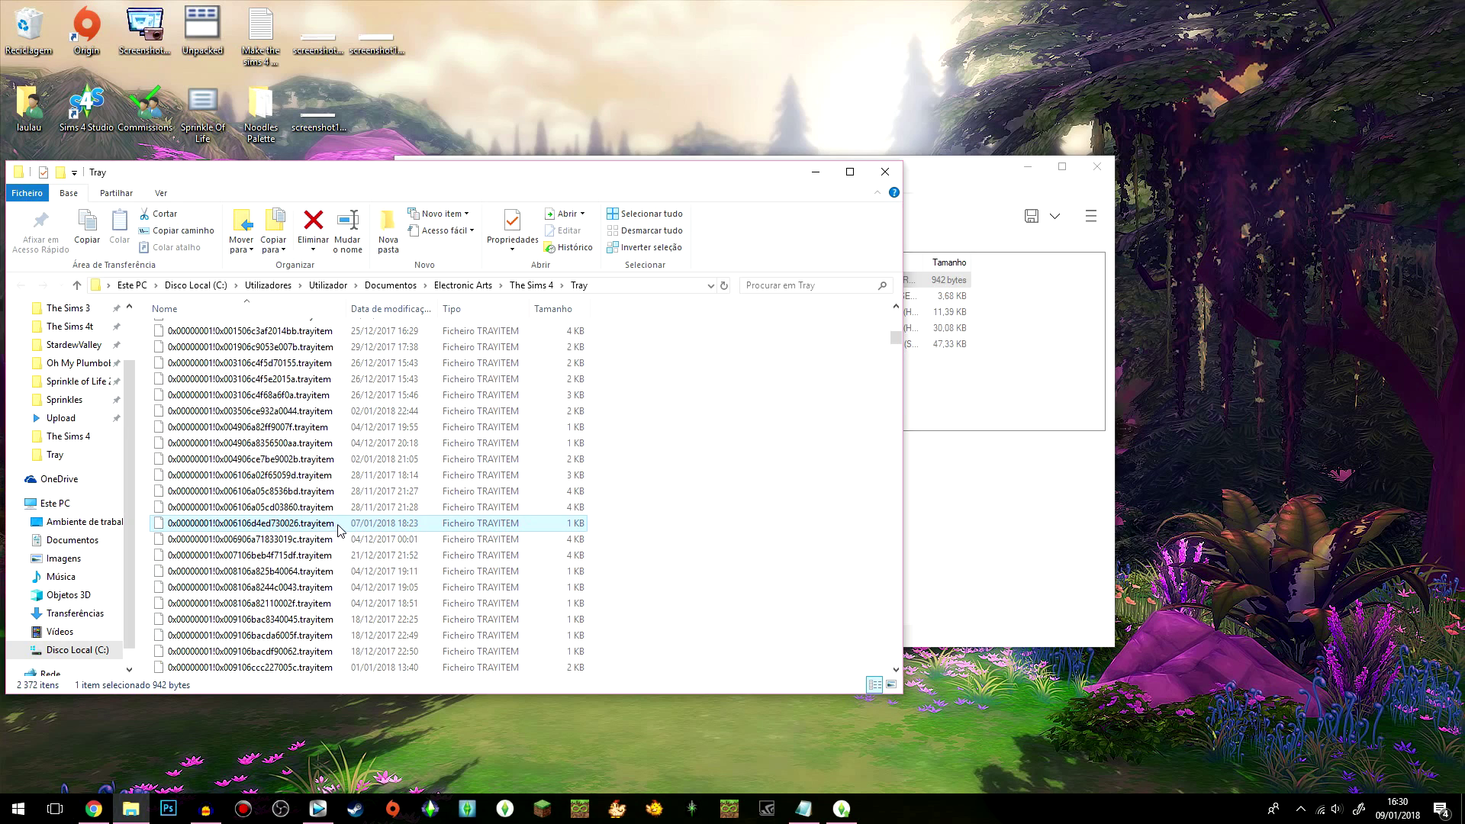
pyautogui.scroll(-1, 373, 531)
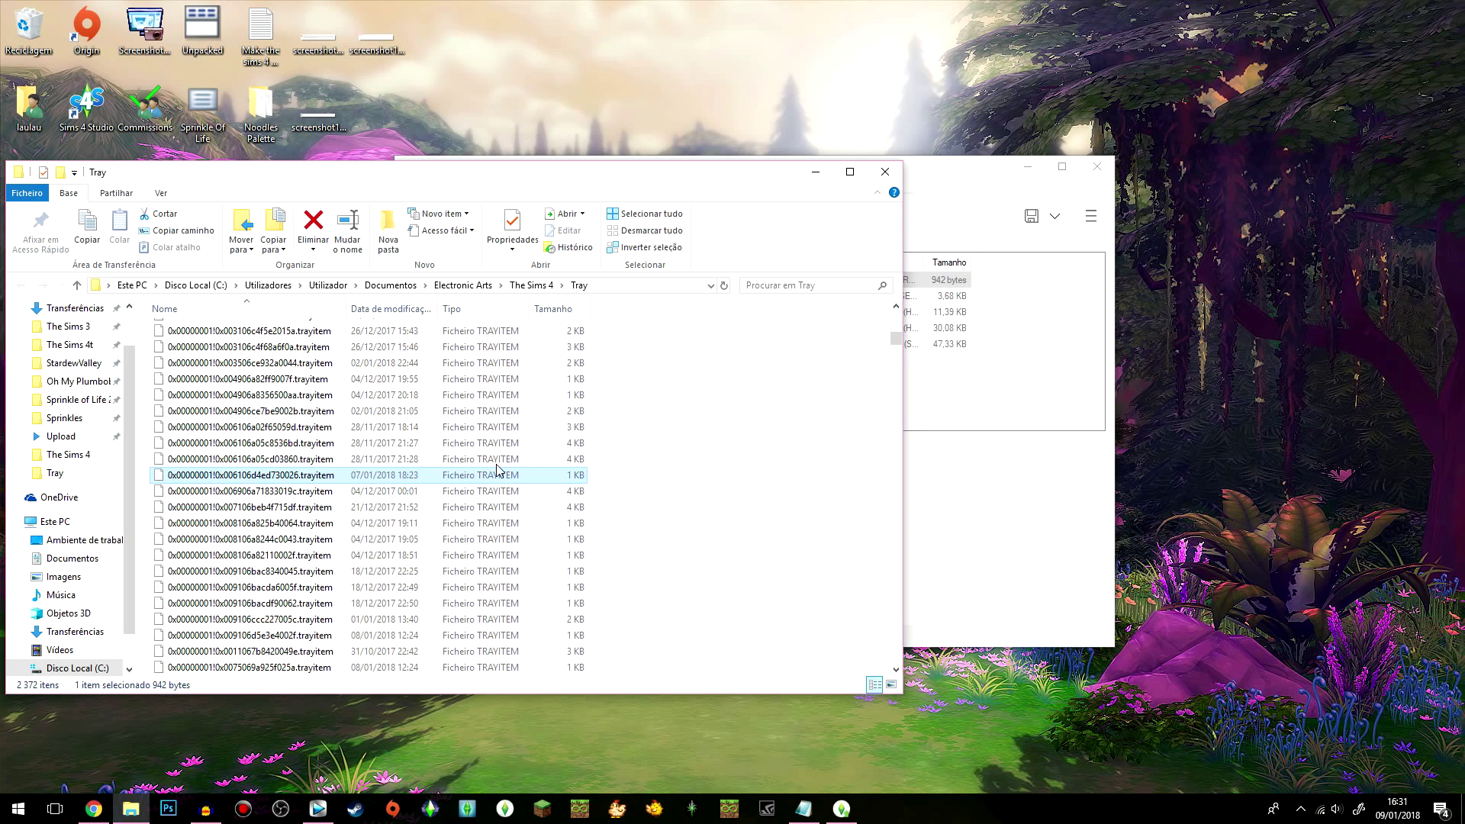
pyautogui.moveTo(939, 167); pyautogui.dragTo(1182, 192)
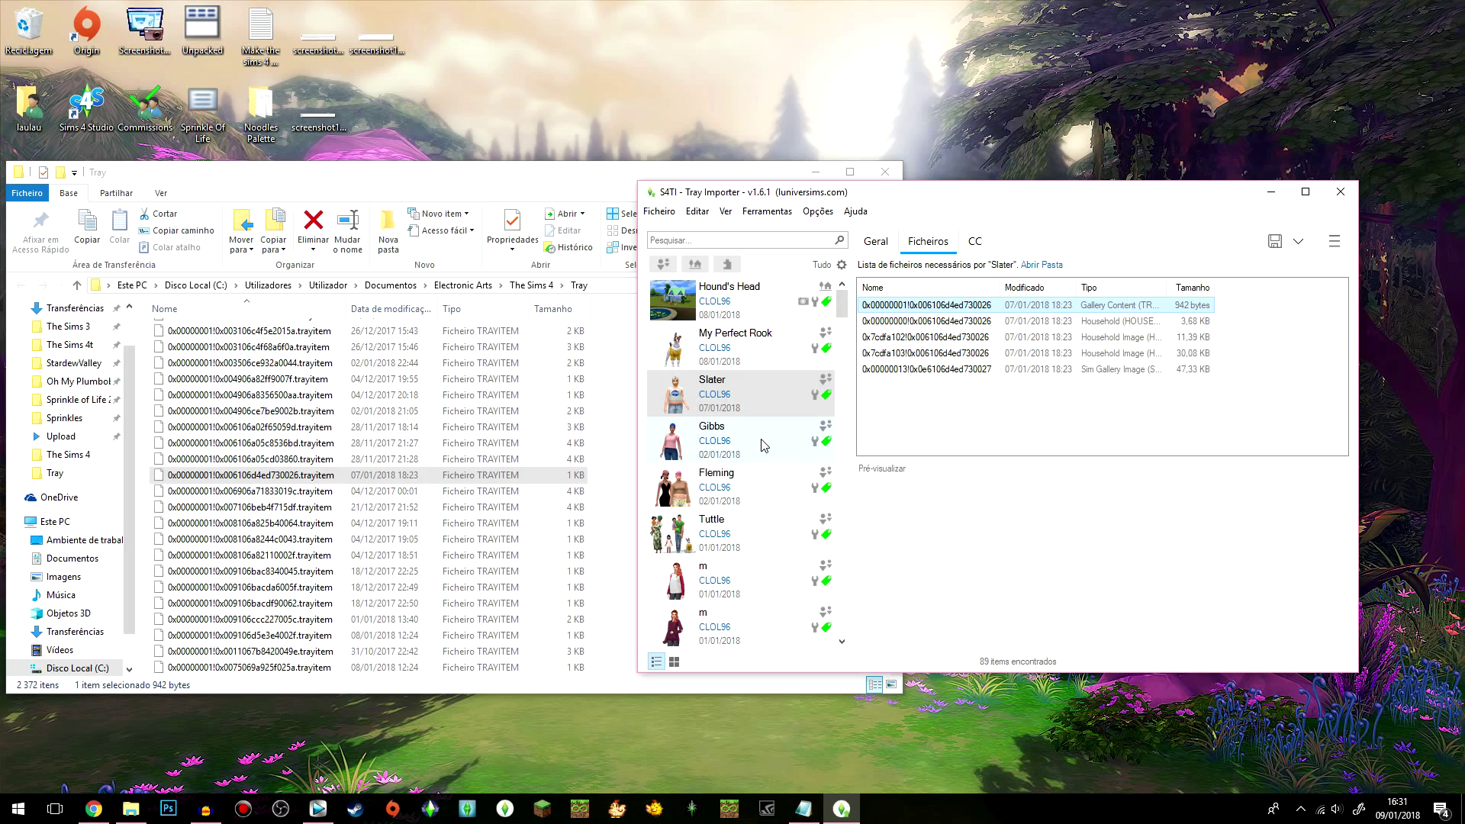
pyautogui.click(313, 478)
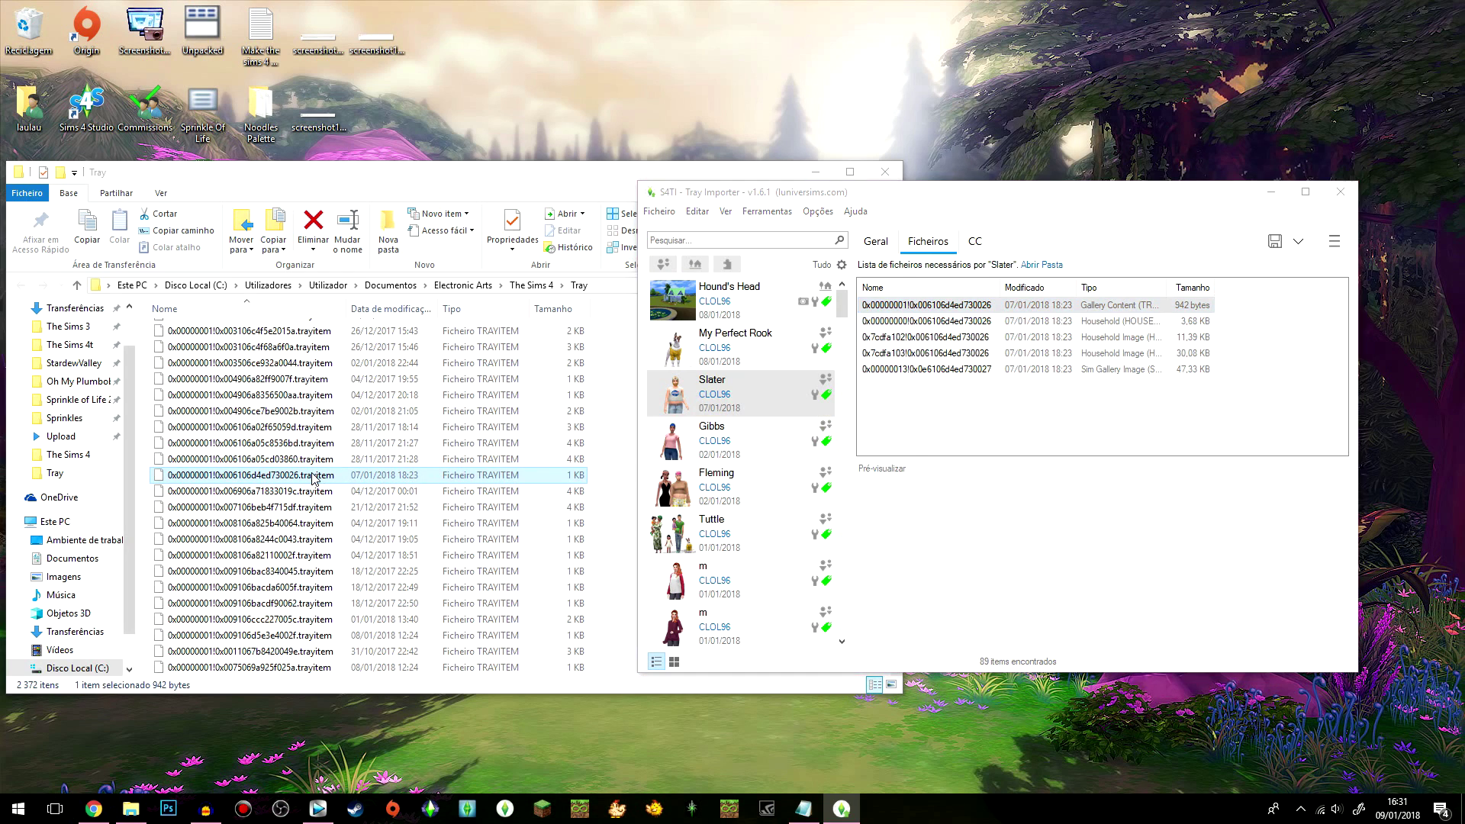
pyautogui.click(410, 310)
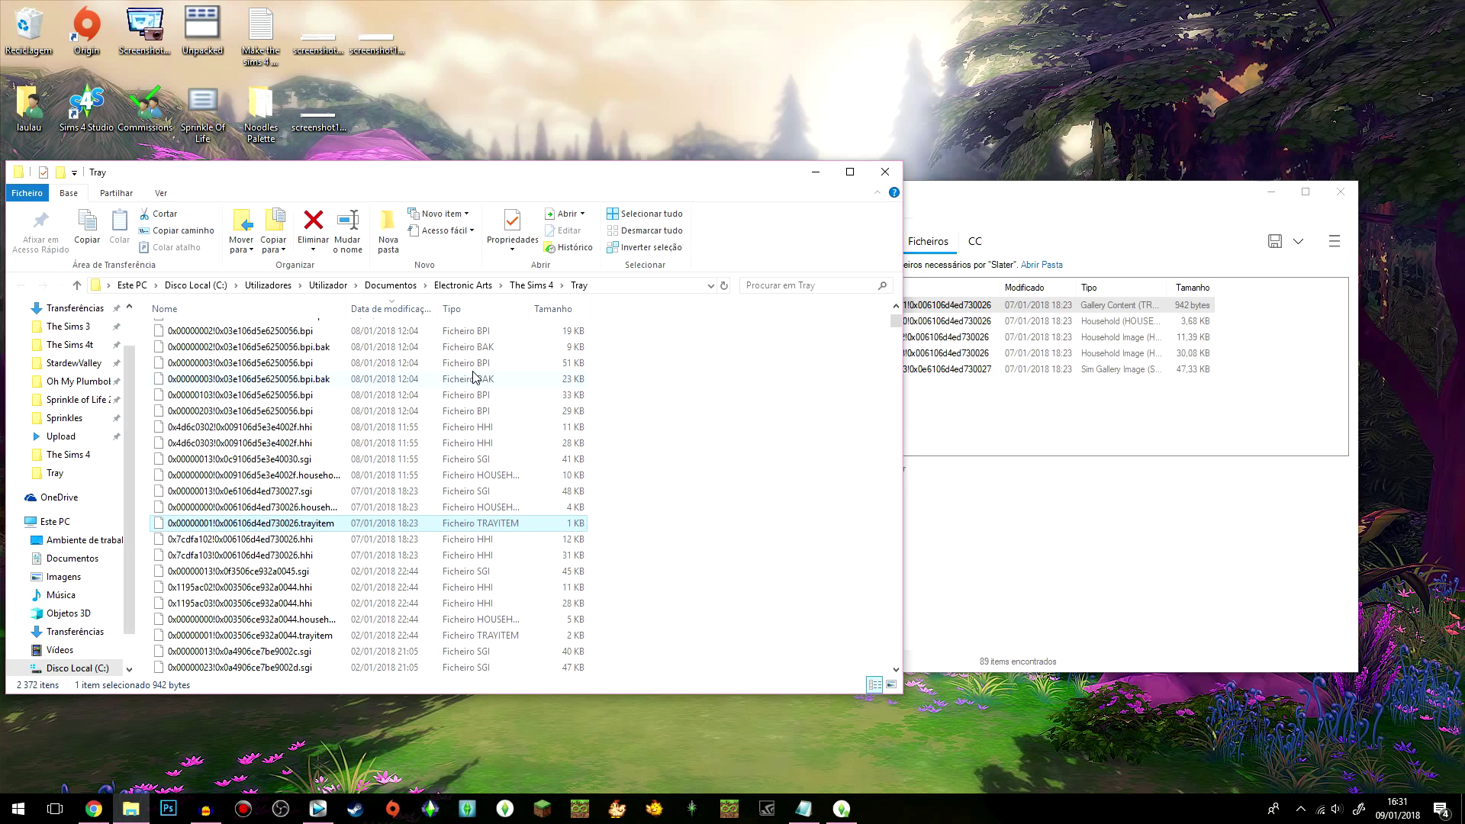
# Step: Match the Slater household's required files in the Tray folder, select all five dated 07/01/2018 18:23, and delete them
pyautogui.hotkey('alt', 'Tab')
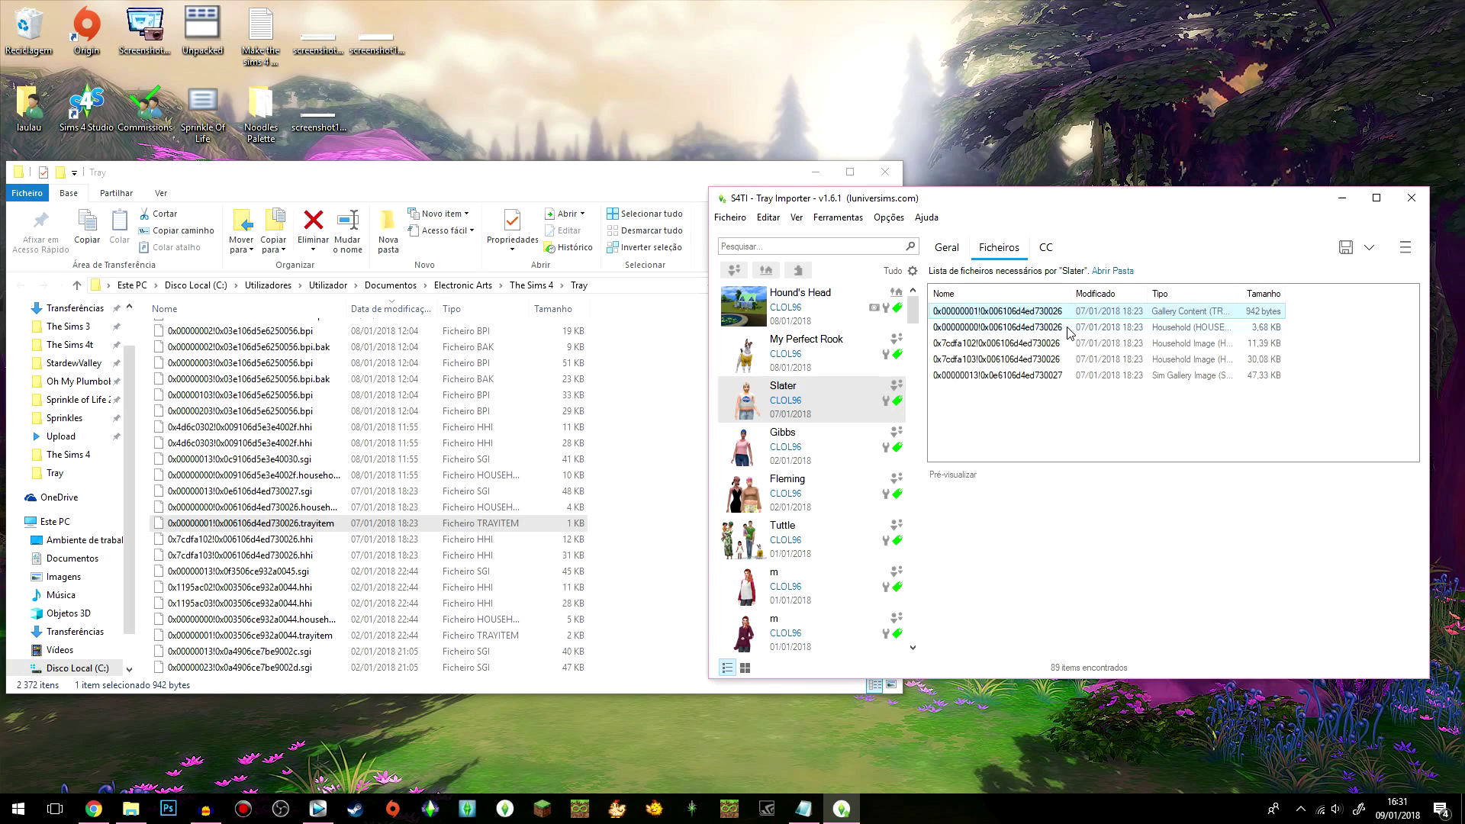
pyautogui.click(946, 360)
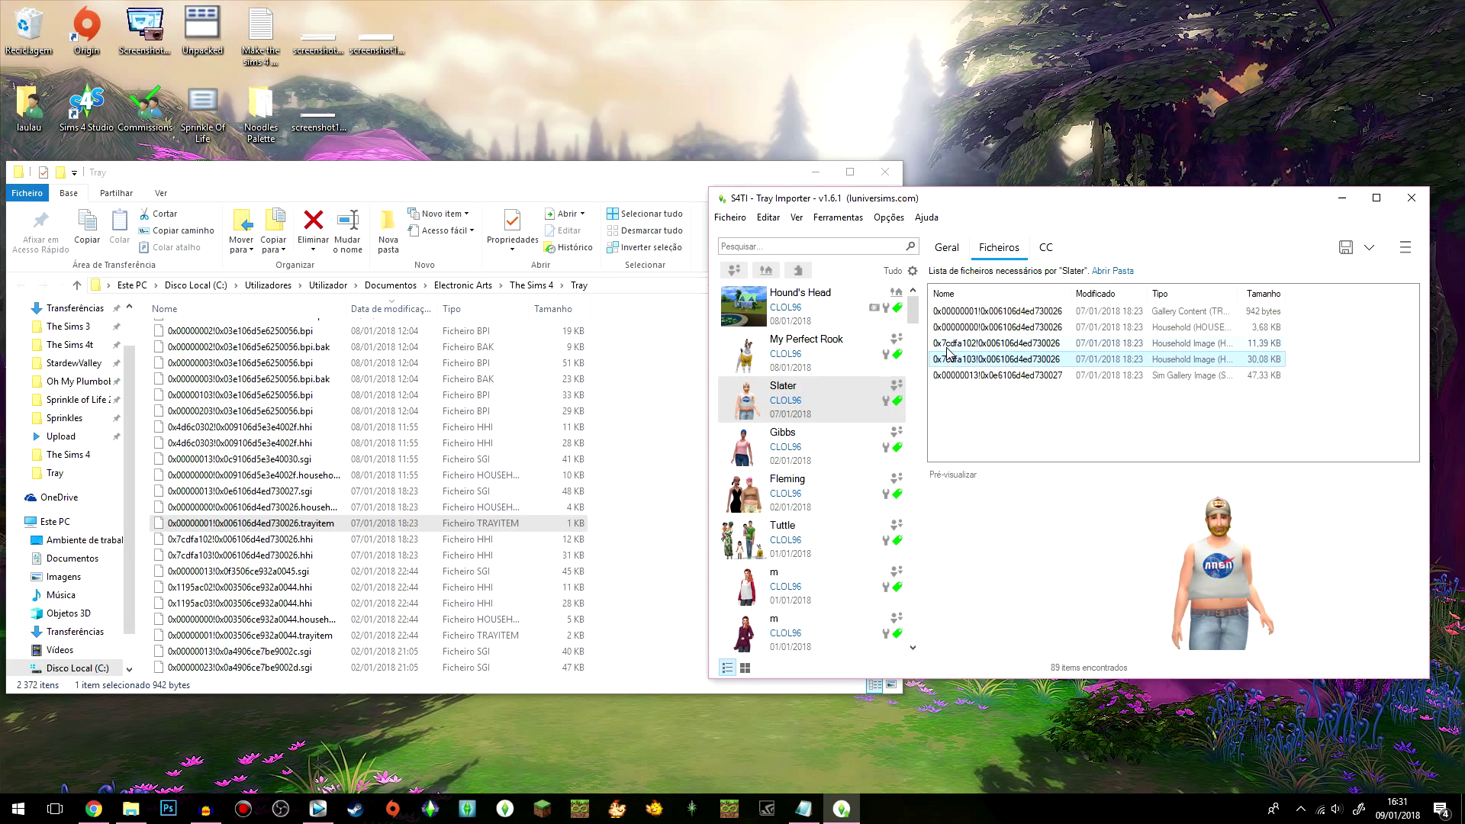
pyautogui.click(225, 541)
pyautogui.keyDown('shift'); pyautogui.click(225, 556); pyautogui.keyUp('shift')
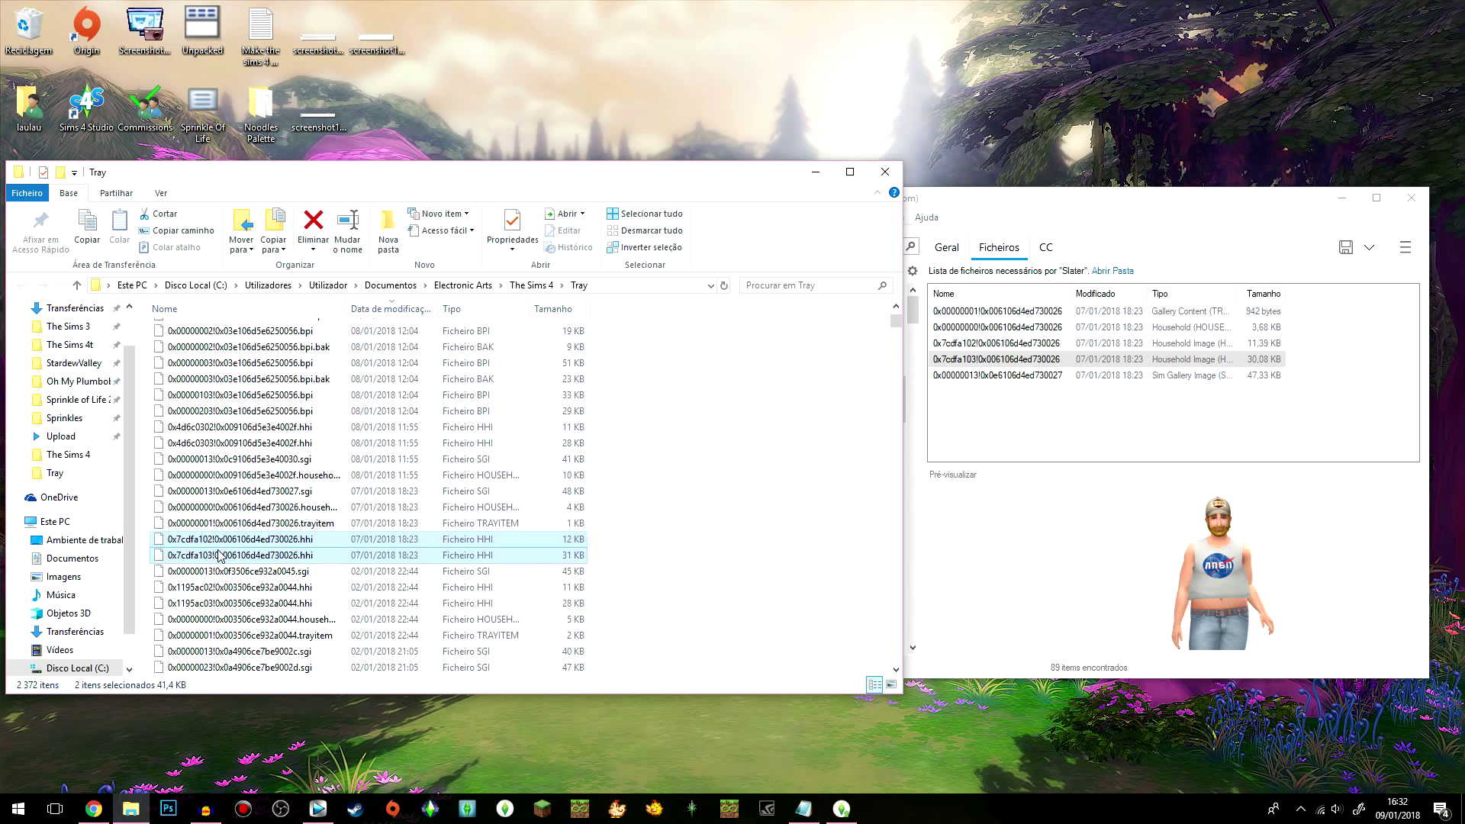
pyautogui.click(1019, 327)
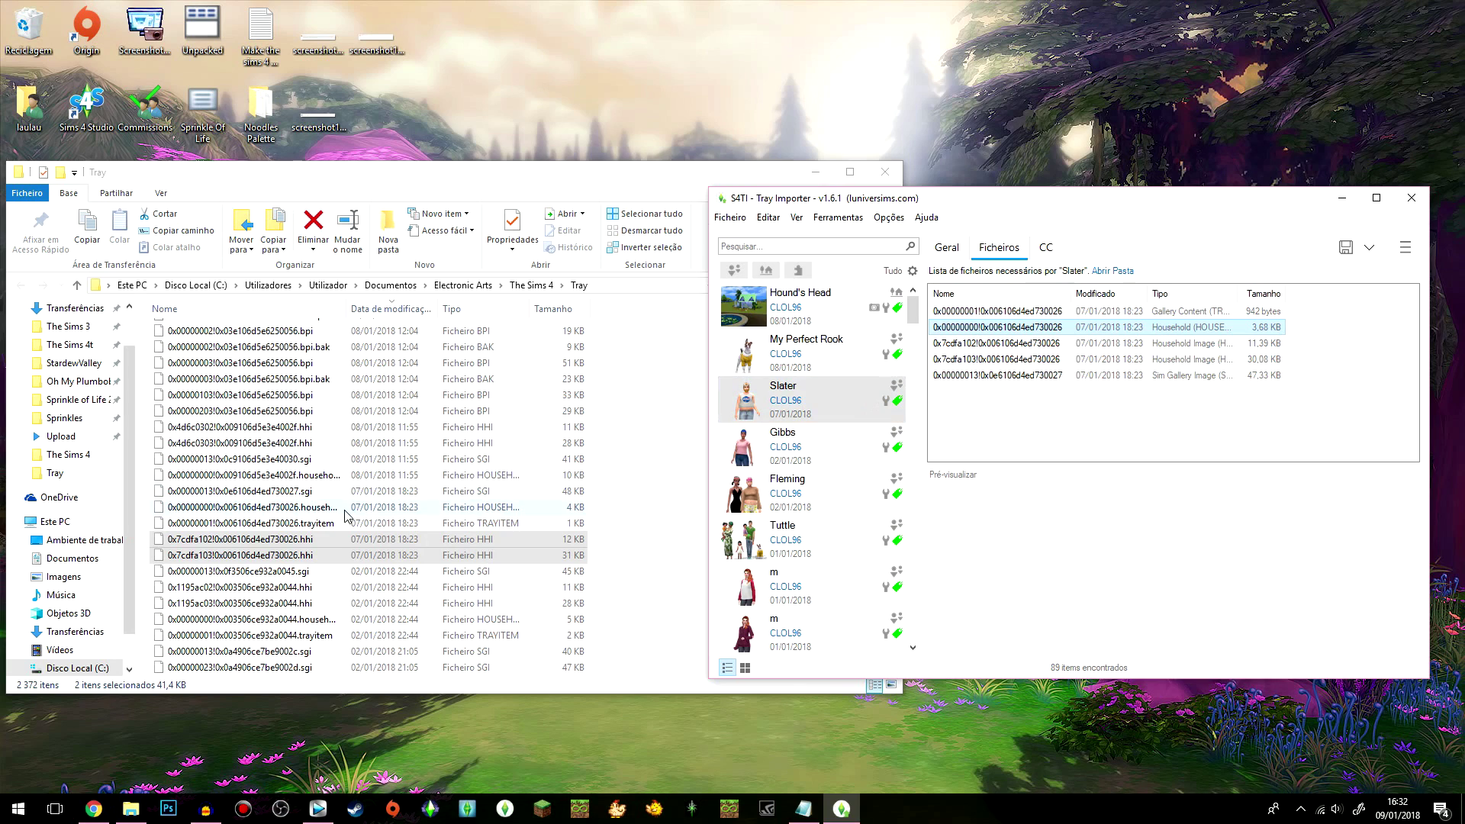
pyautogui.click(581, 176)
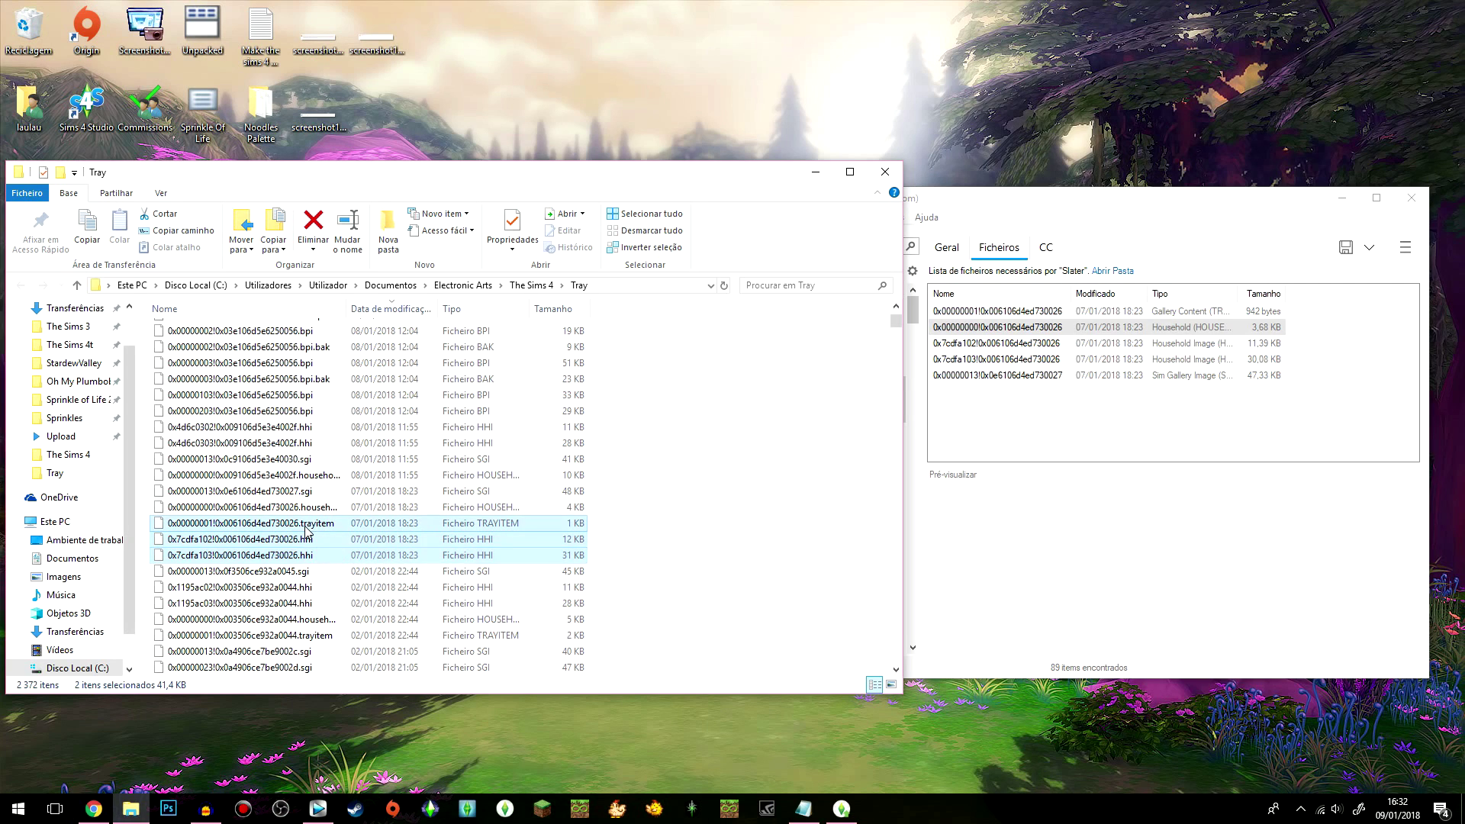
pyautogui.hotkey('shift', 'Up')
pyautogui.hotkey('shift', 'Up')
pyautogui.hotkey('shift', 'Up')
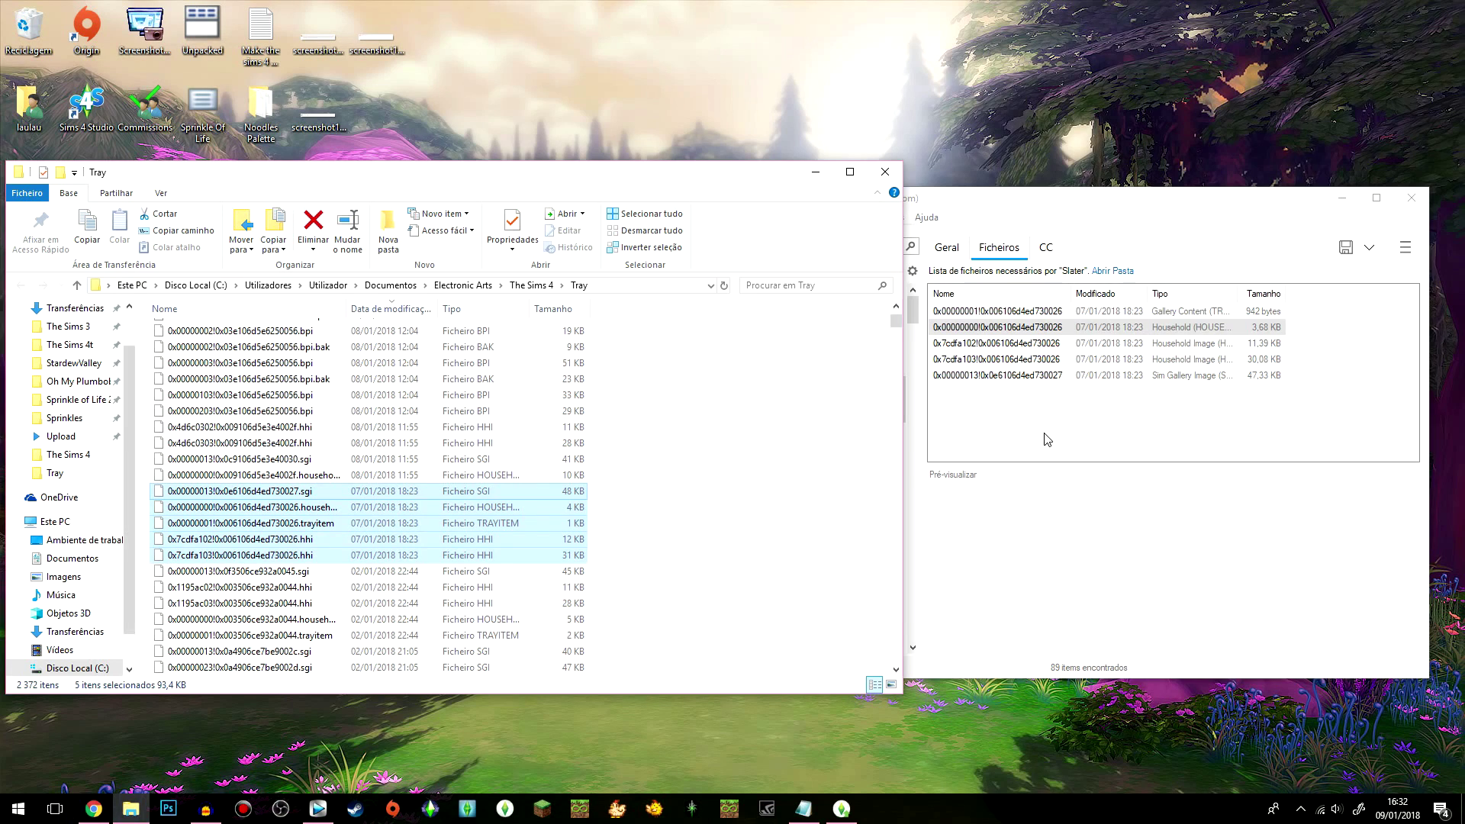
pyautogui.press('Delete')
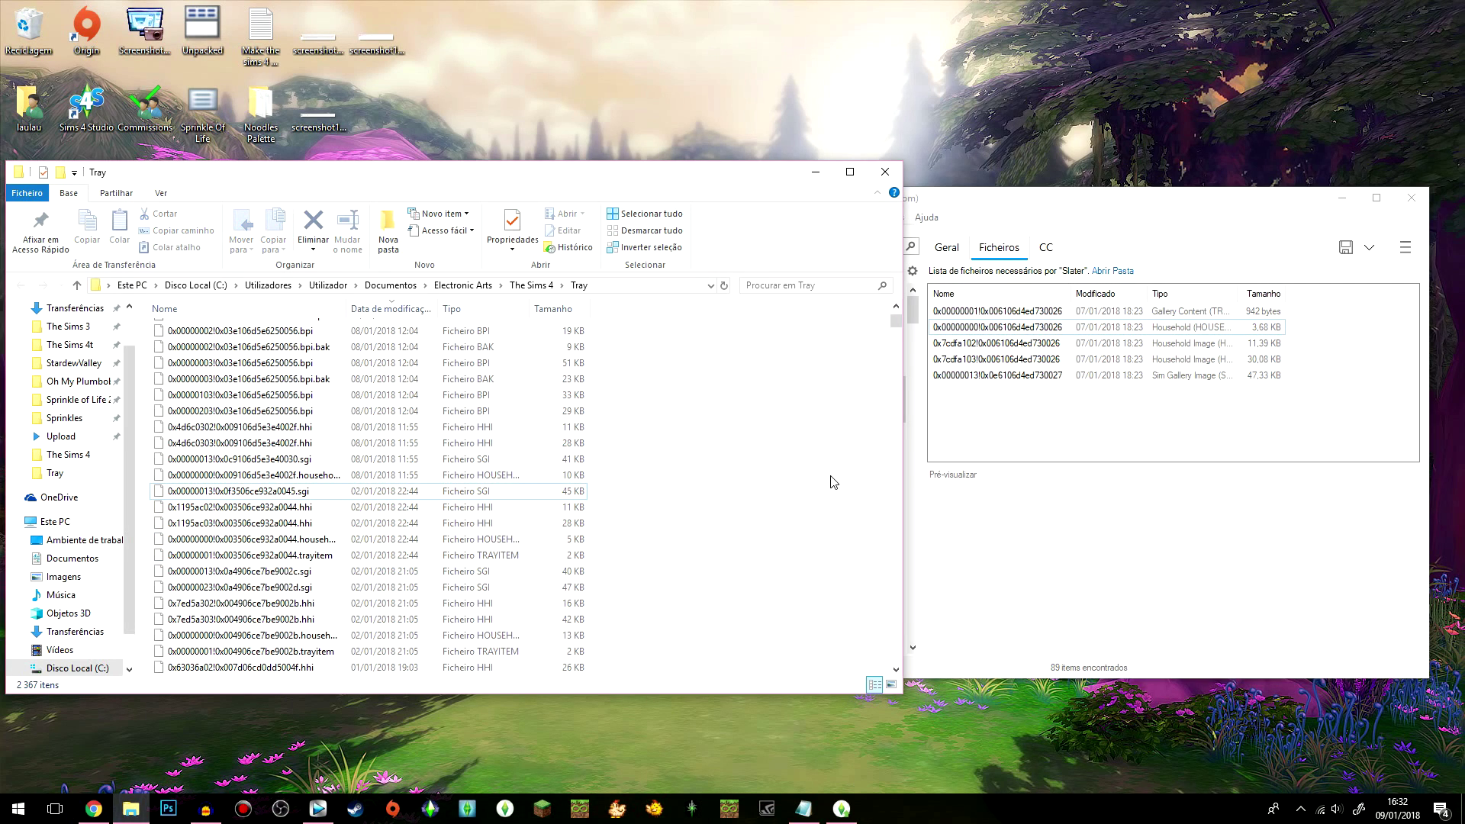
# Step: Open Options.ini from The Sims 4 user folder, read through its settings, and close the file
pyautogui.click(1197, 219)
pyautogui.click(839, 404)
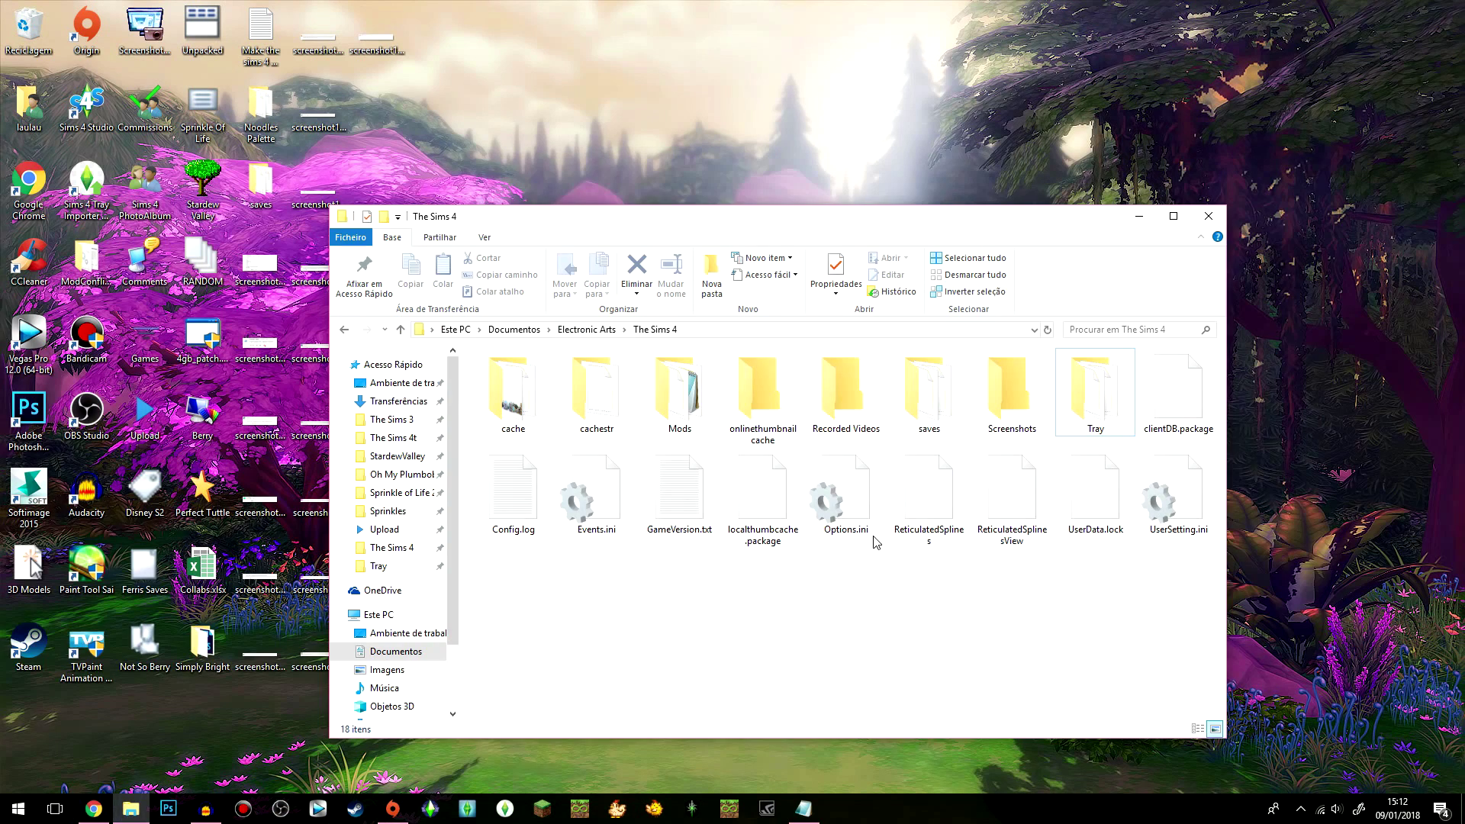
pyautogui.click(862, 507)
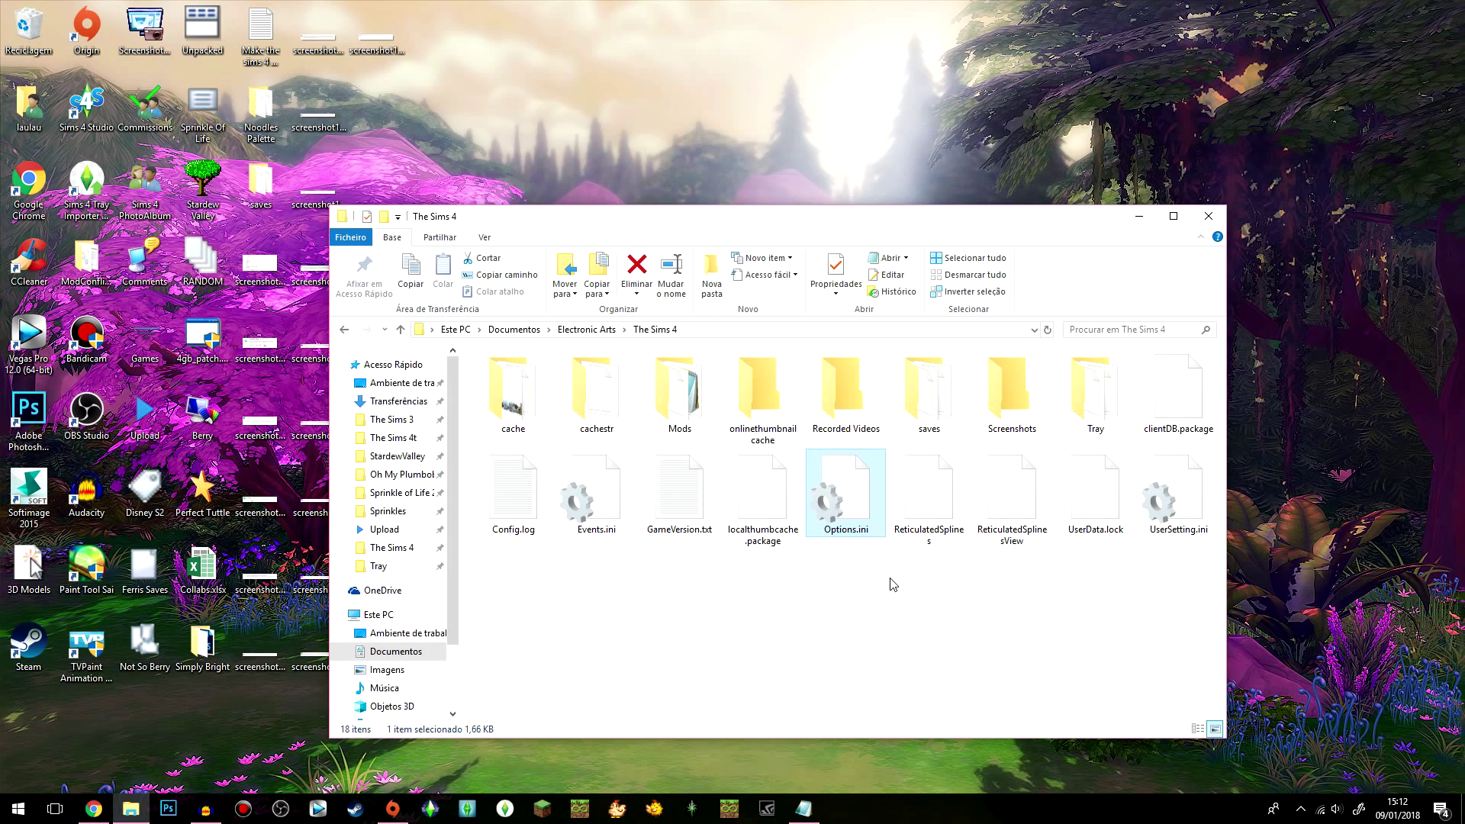
pyautogui.doubleClick(869, 495)
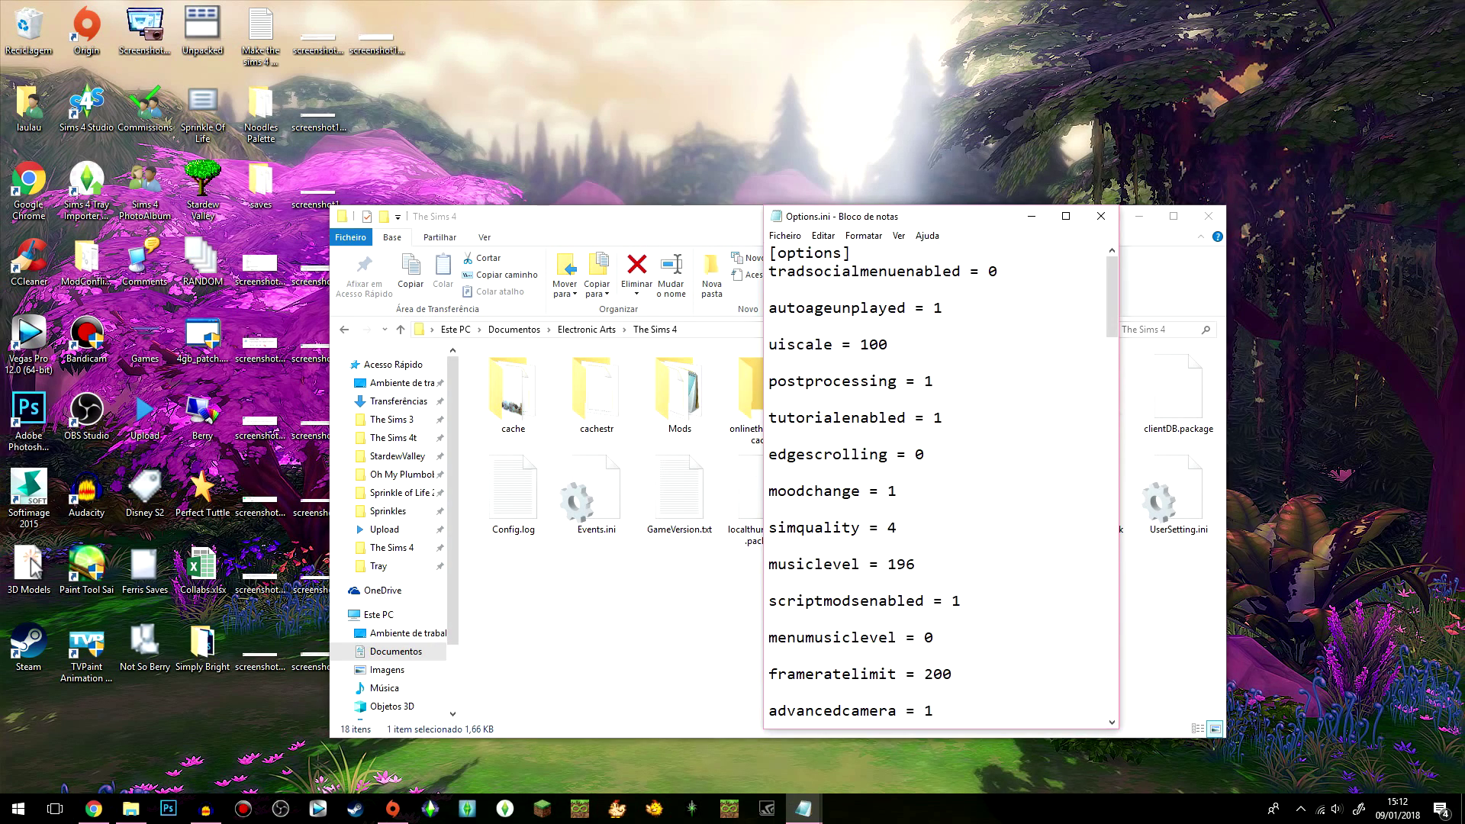
pyautogui.scroll(-10, 941, 480)
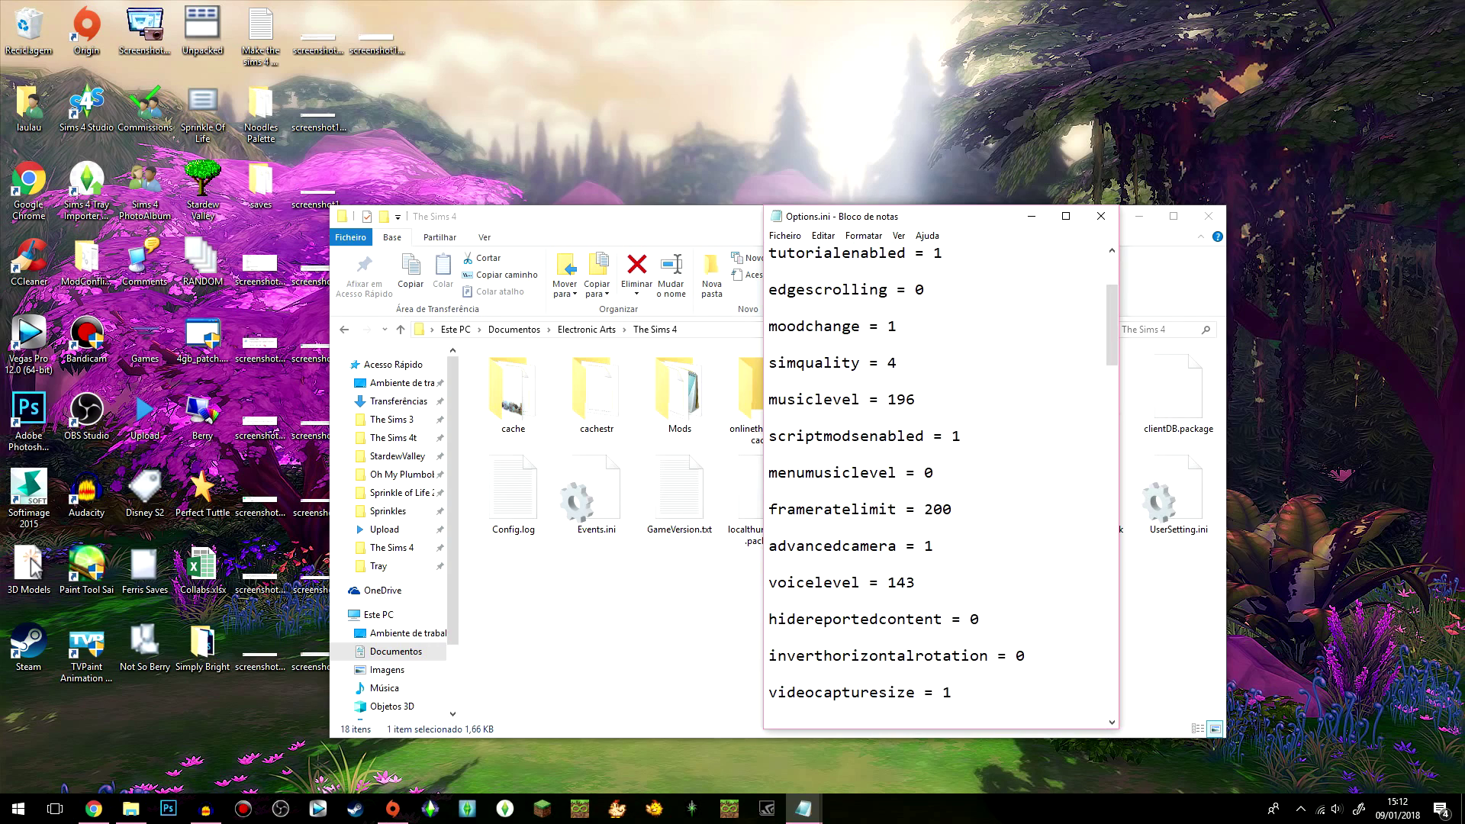
pyautogui.scroll(-1, 941, 481)
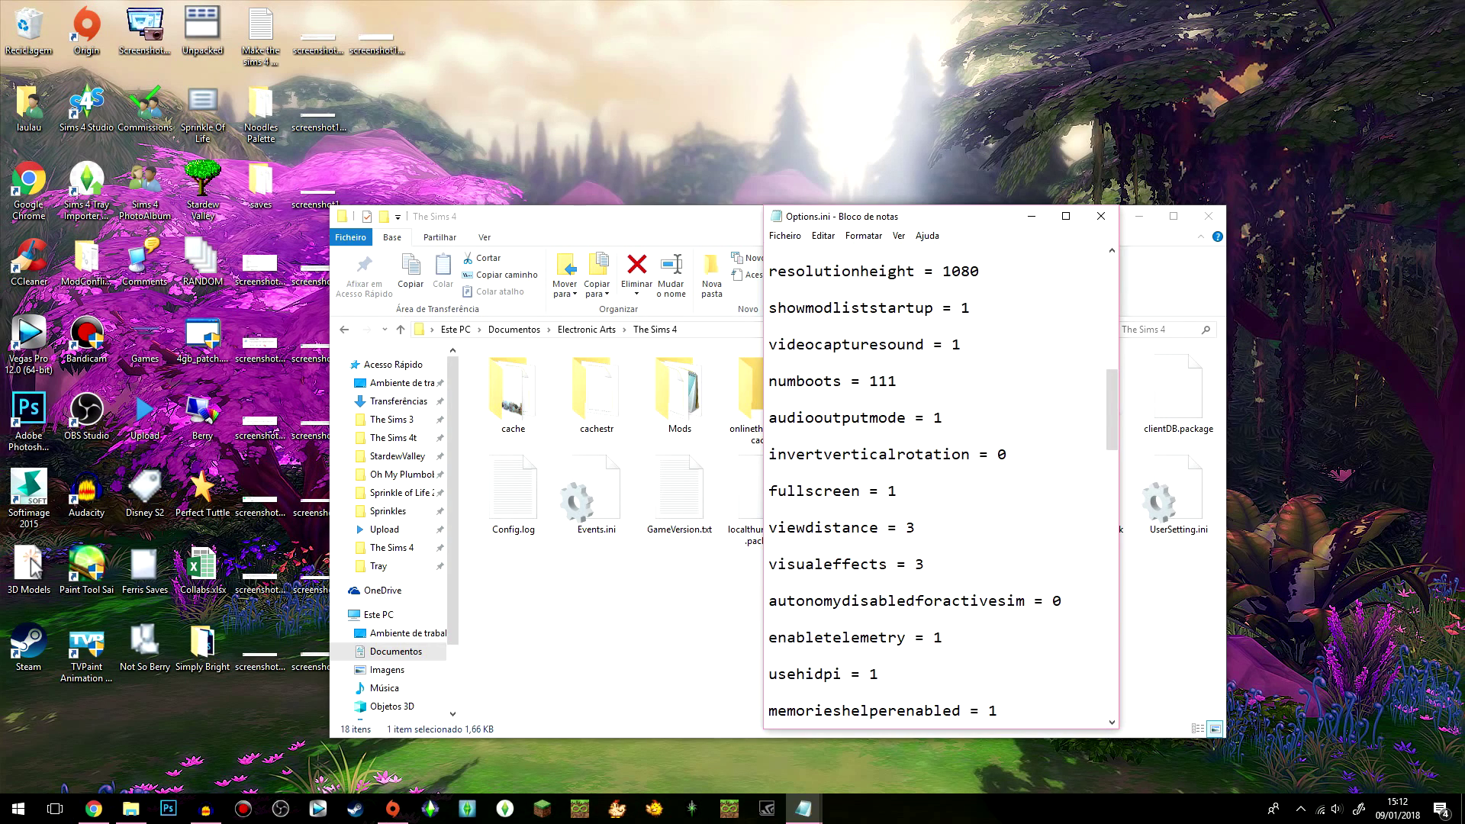
pyautogui.scroll(-3, 941, 480)
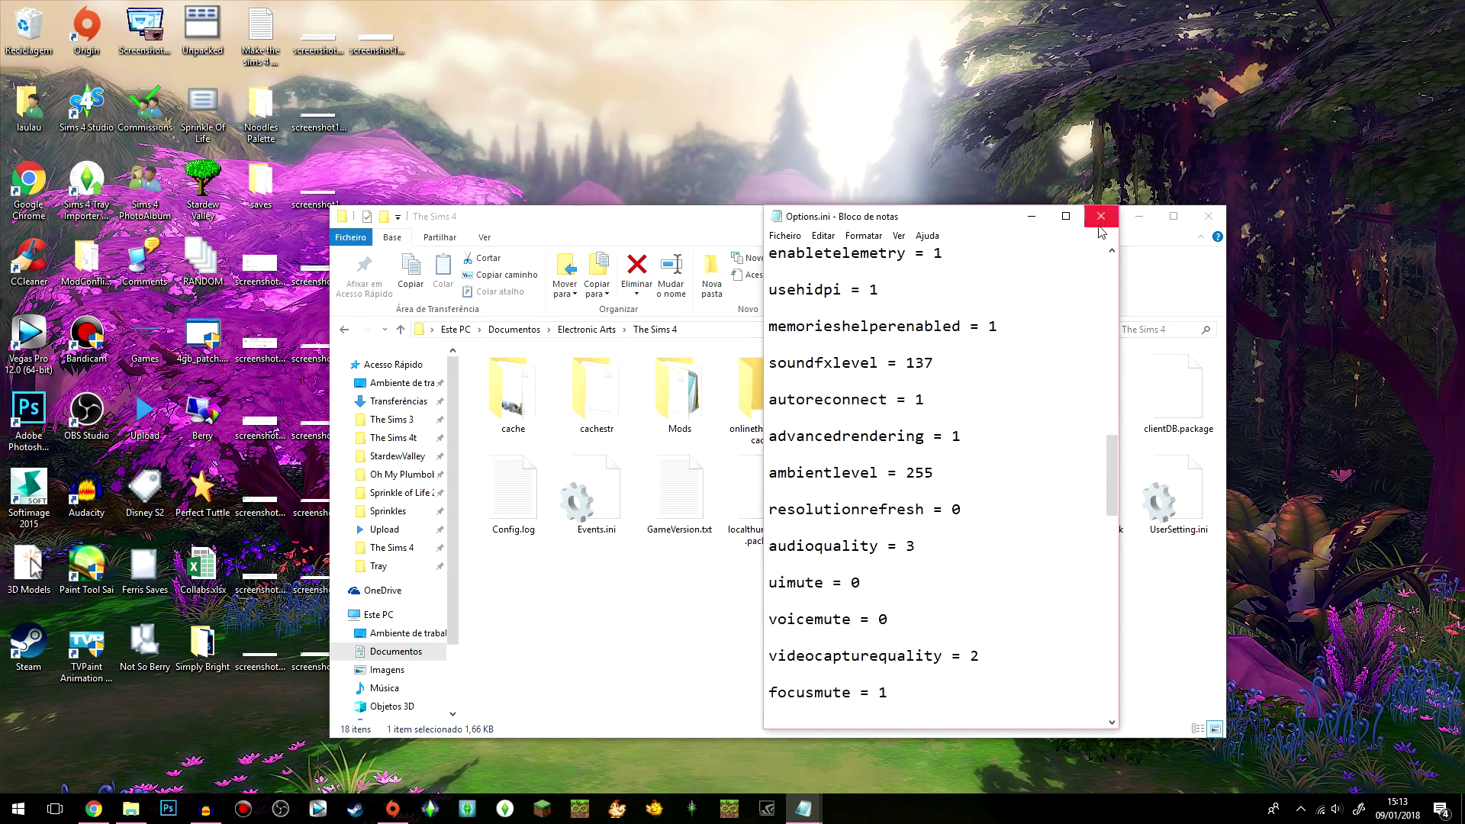
pyautogui.click(1102, 216)
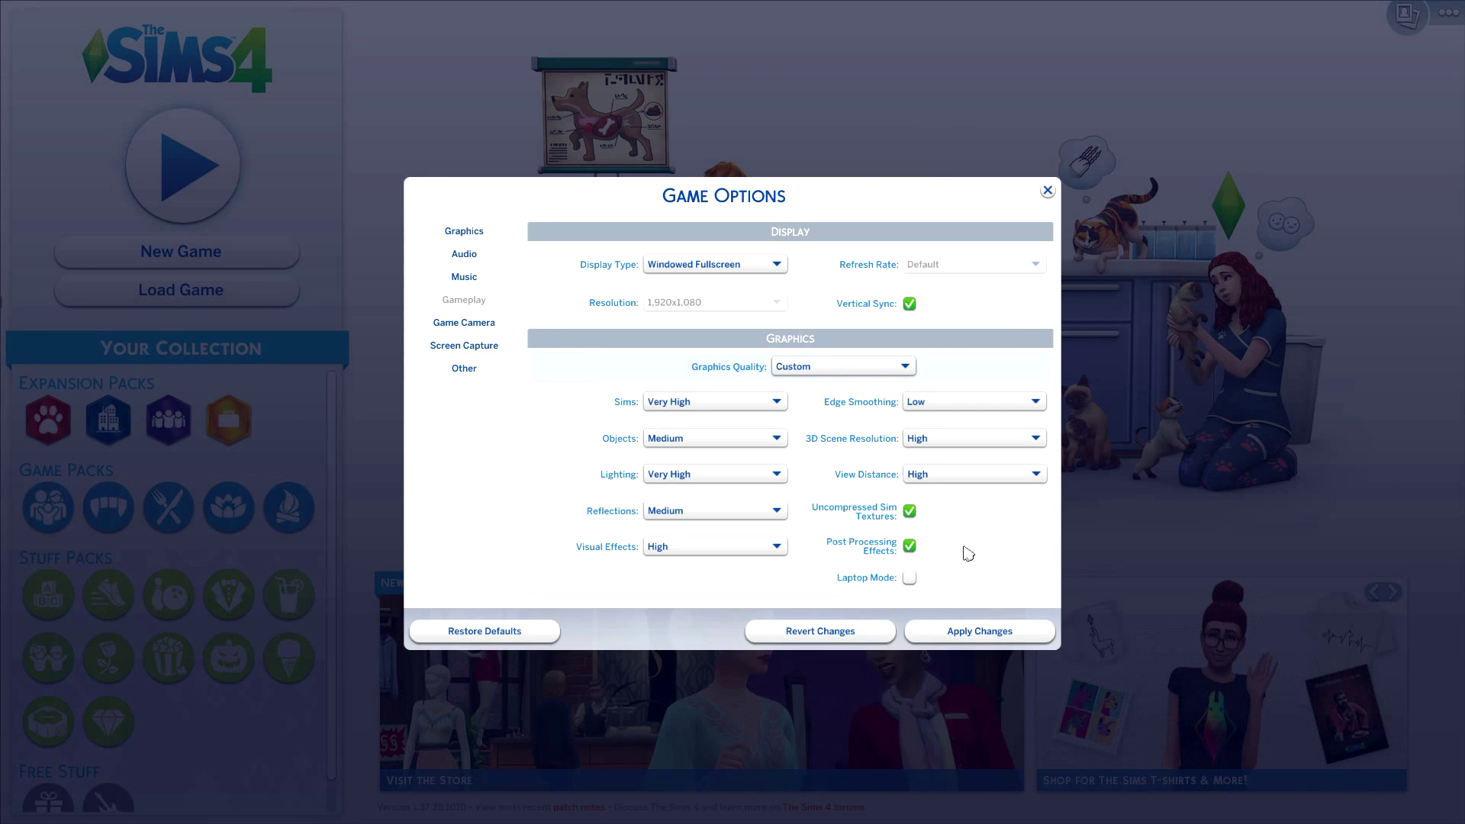
# Step: View the available Sims quality levels in the game's graphics options and close Game Options without changing anything
pyautogui.click(743, 406)
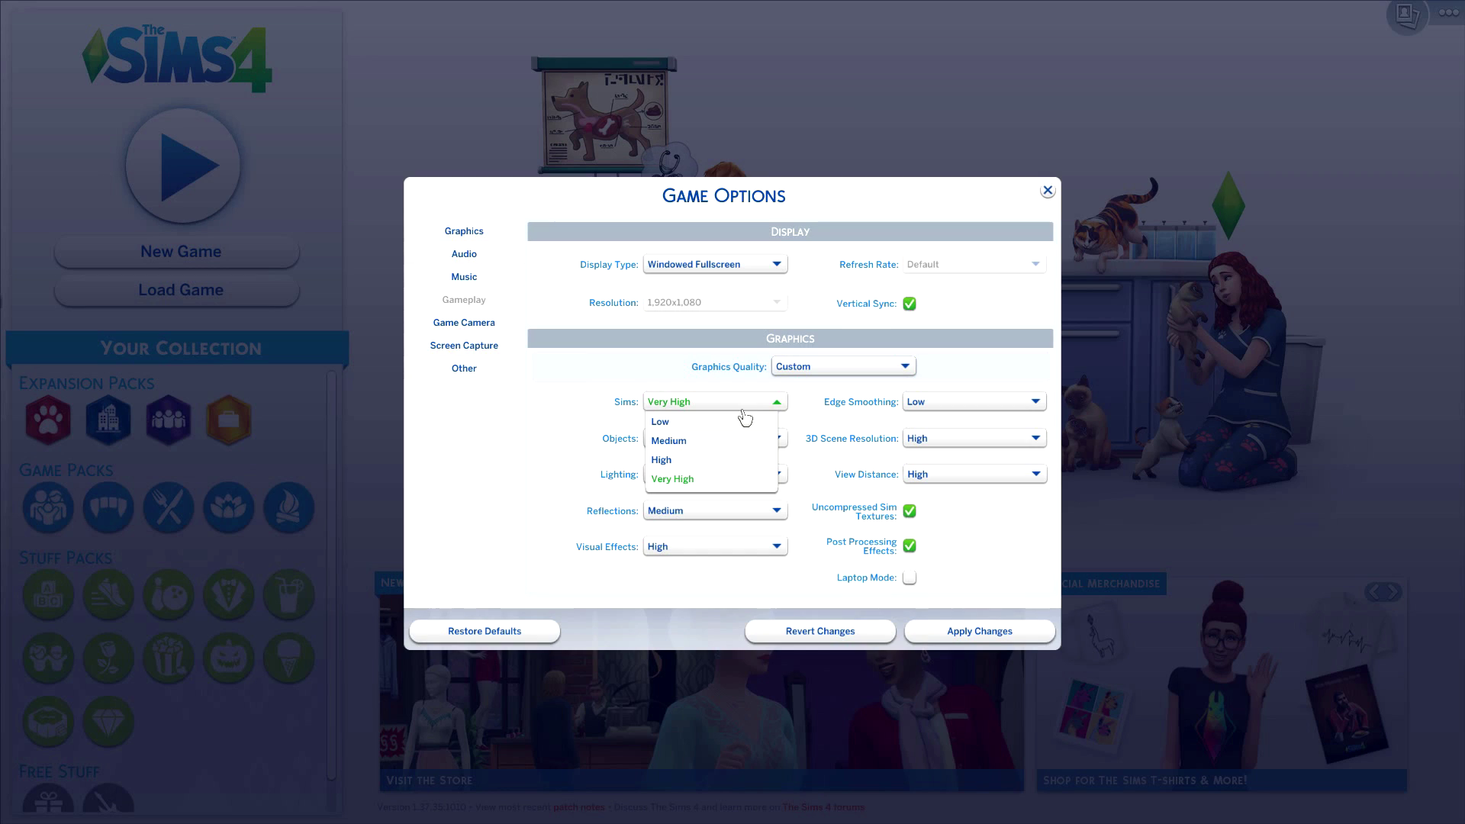
pyautogui.click(458, 497)
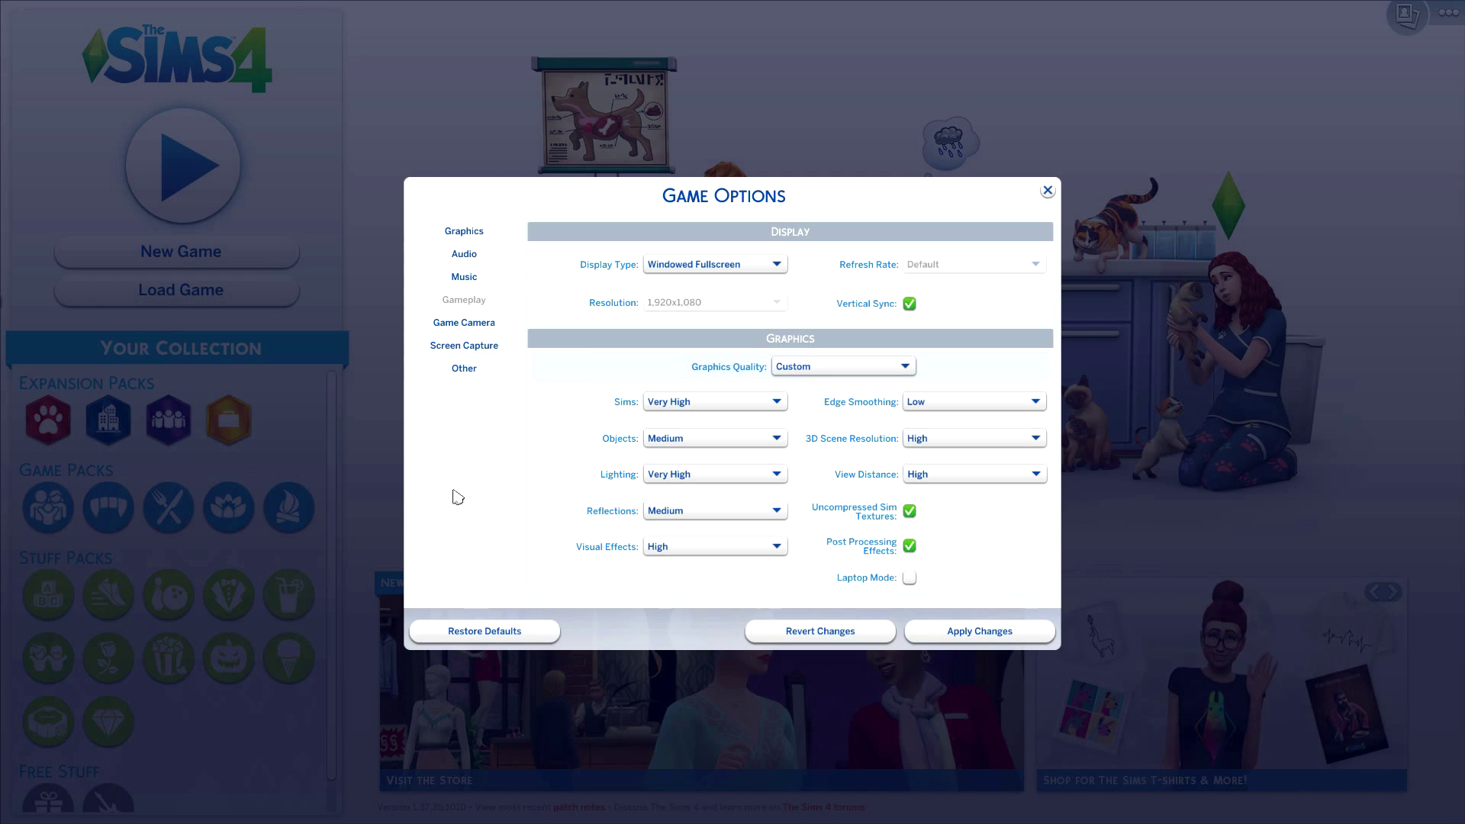
pyautogui.press('Escape')
pyautogui.click(832, 256)
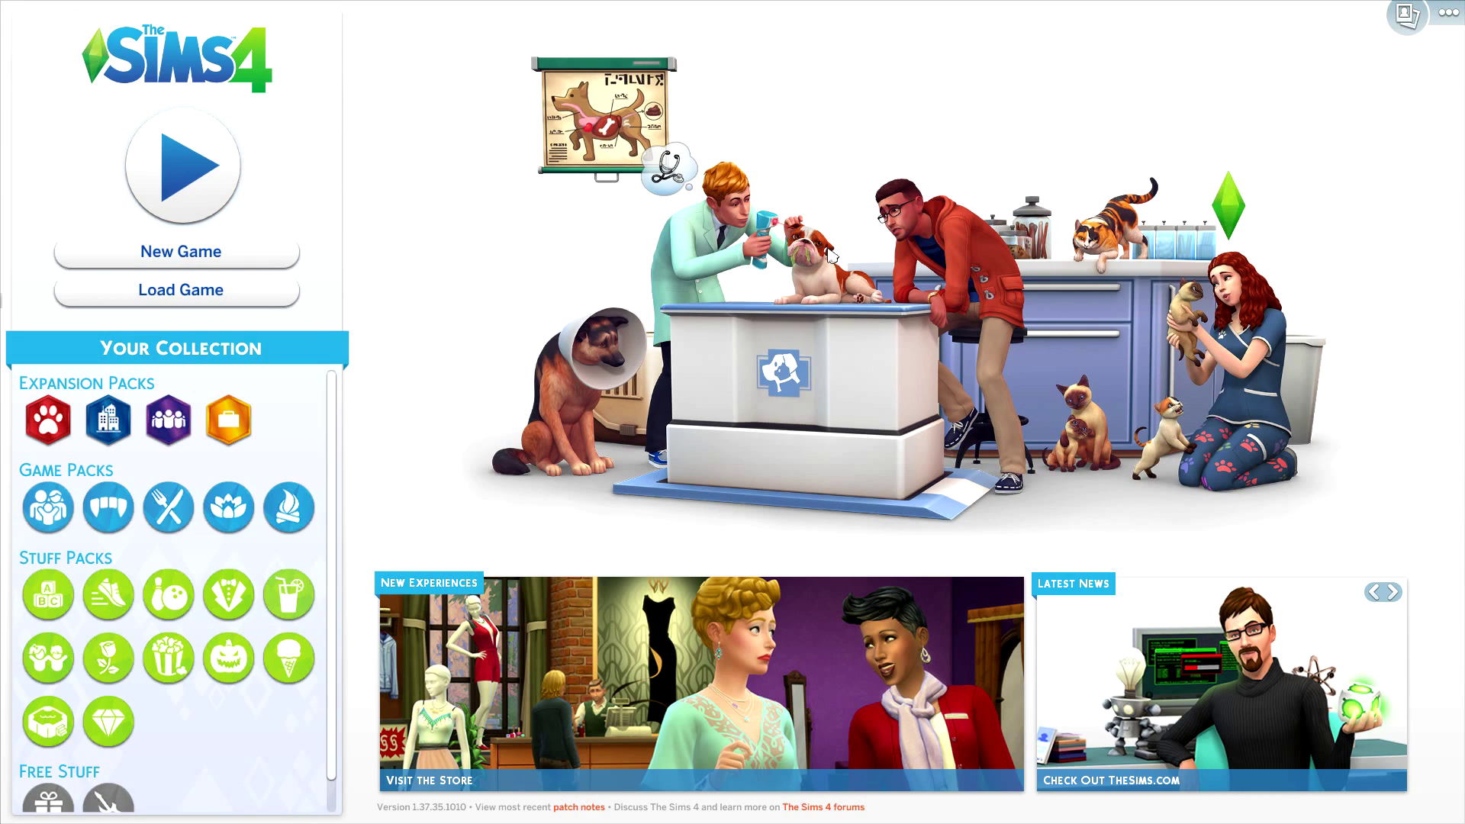
# Step: Start a new game and, among the new tops in Create a Sim, pick the black palm-tree crop top and the turquoise shirt
pyautogui.click(258, 269)
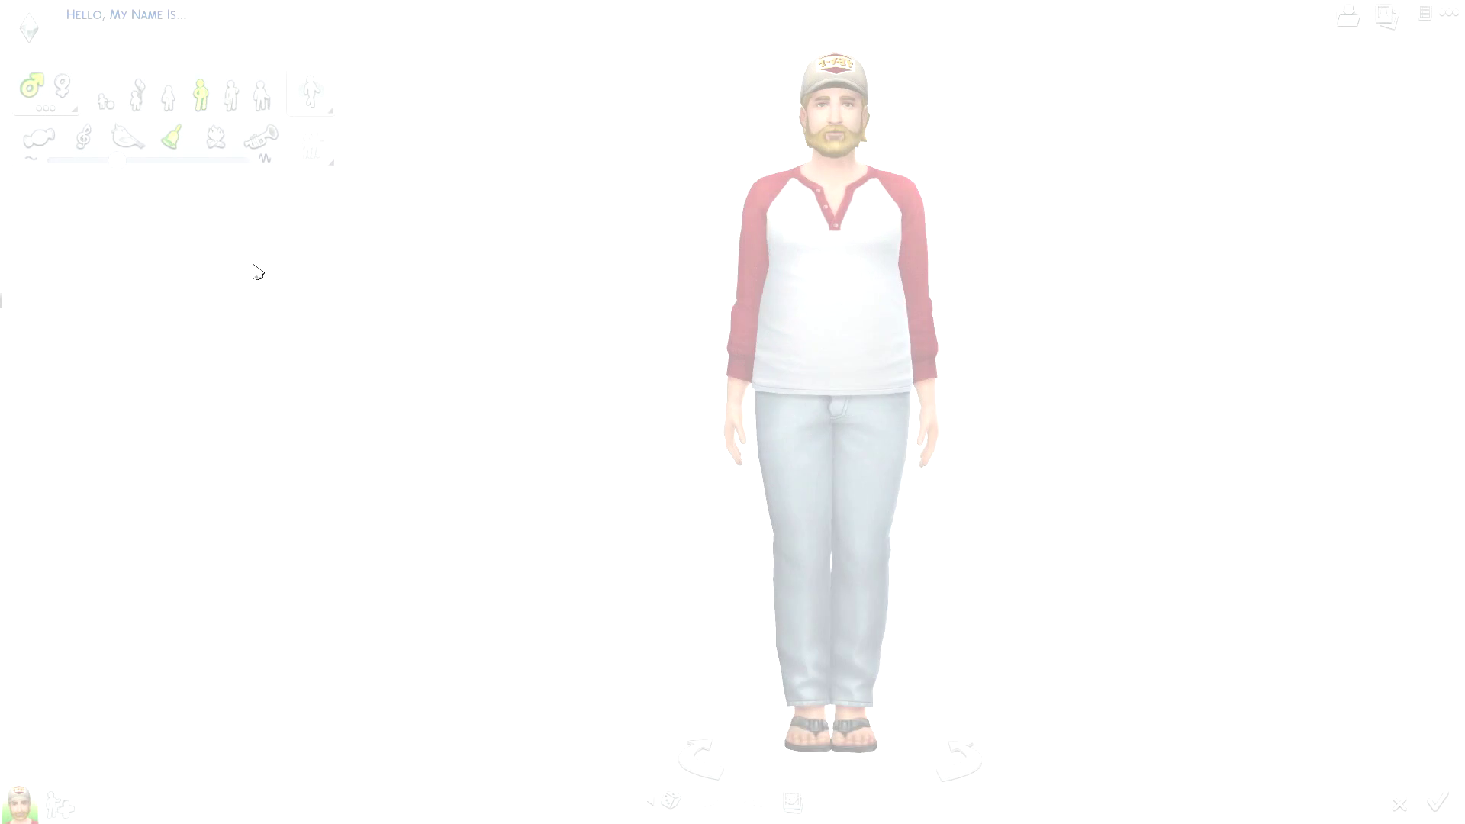
pyautogui.click(769, 374)
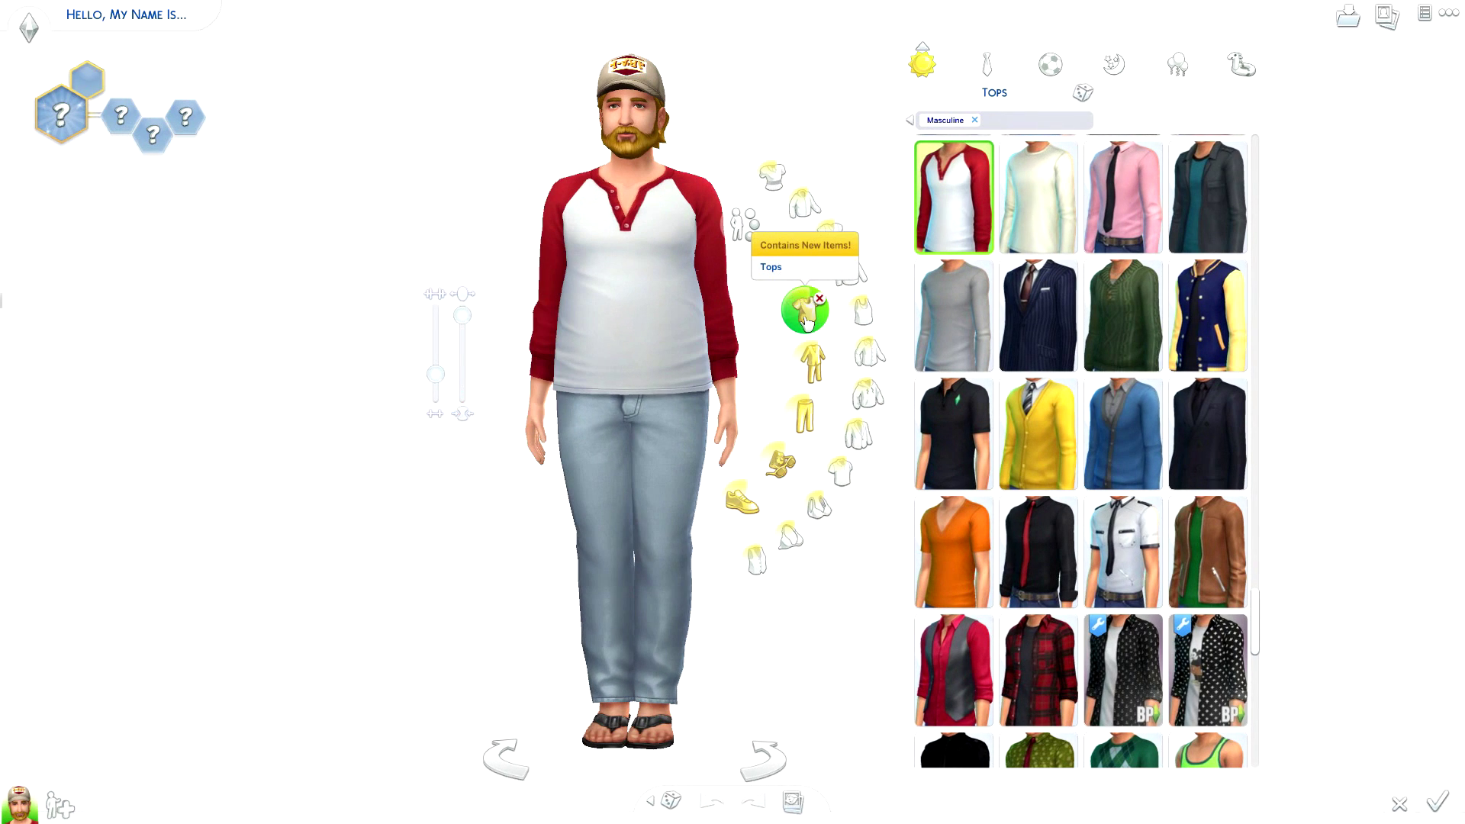
pyautogui.scroll(3, 1158, 361)
pyautogui.scroll(15, 1157, 361)
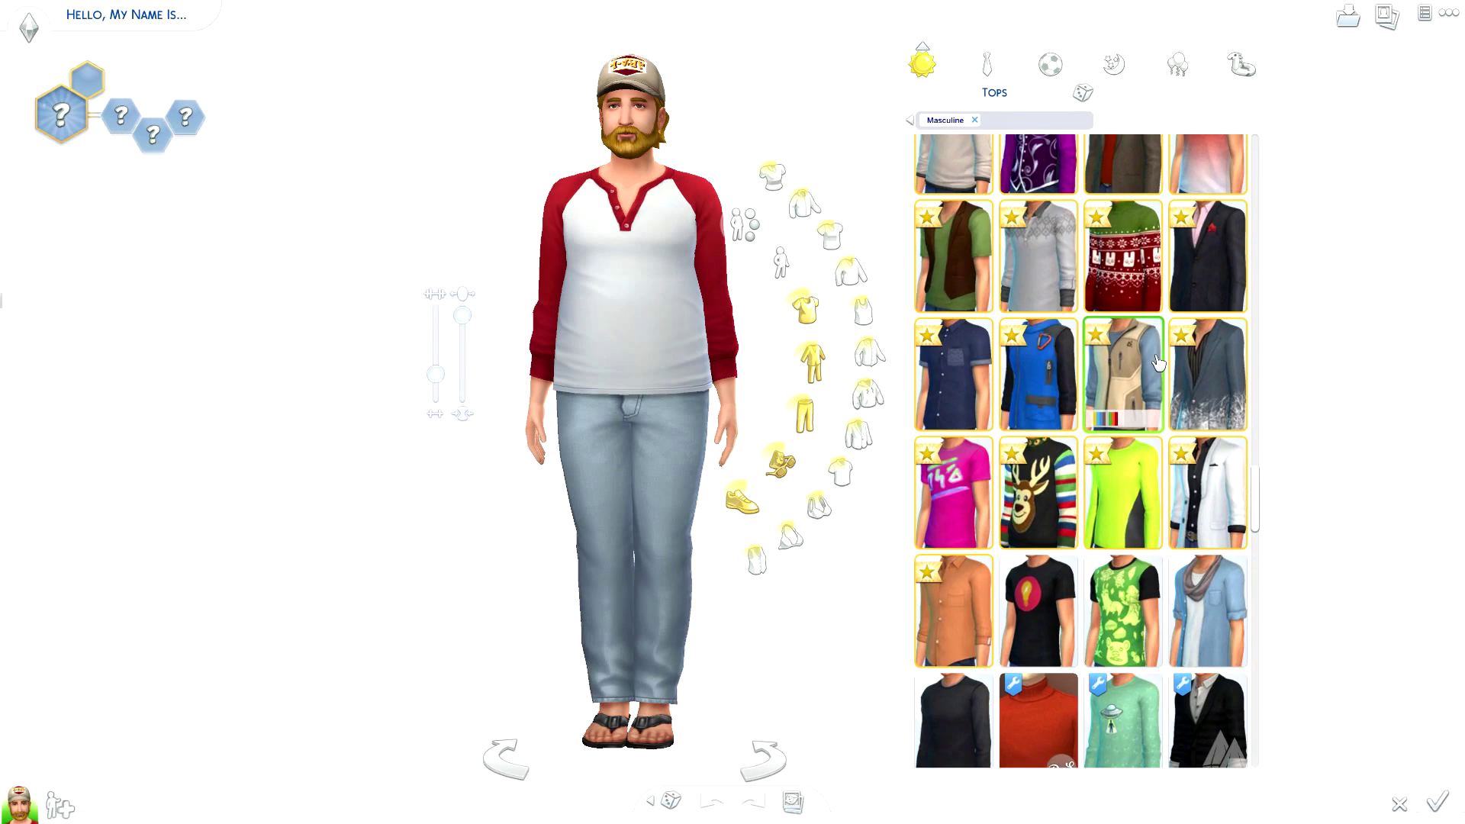
pyautogui.scroll(15, 1160, 389)
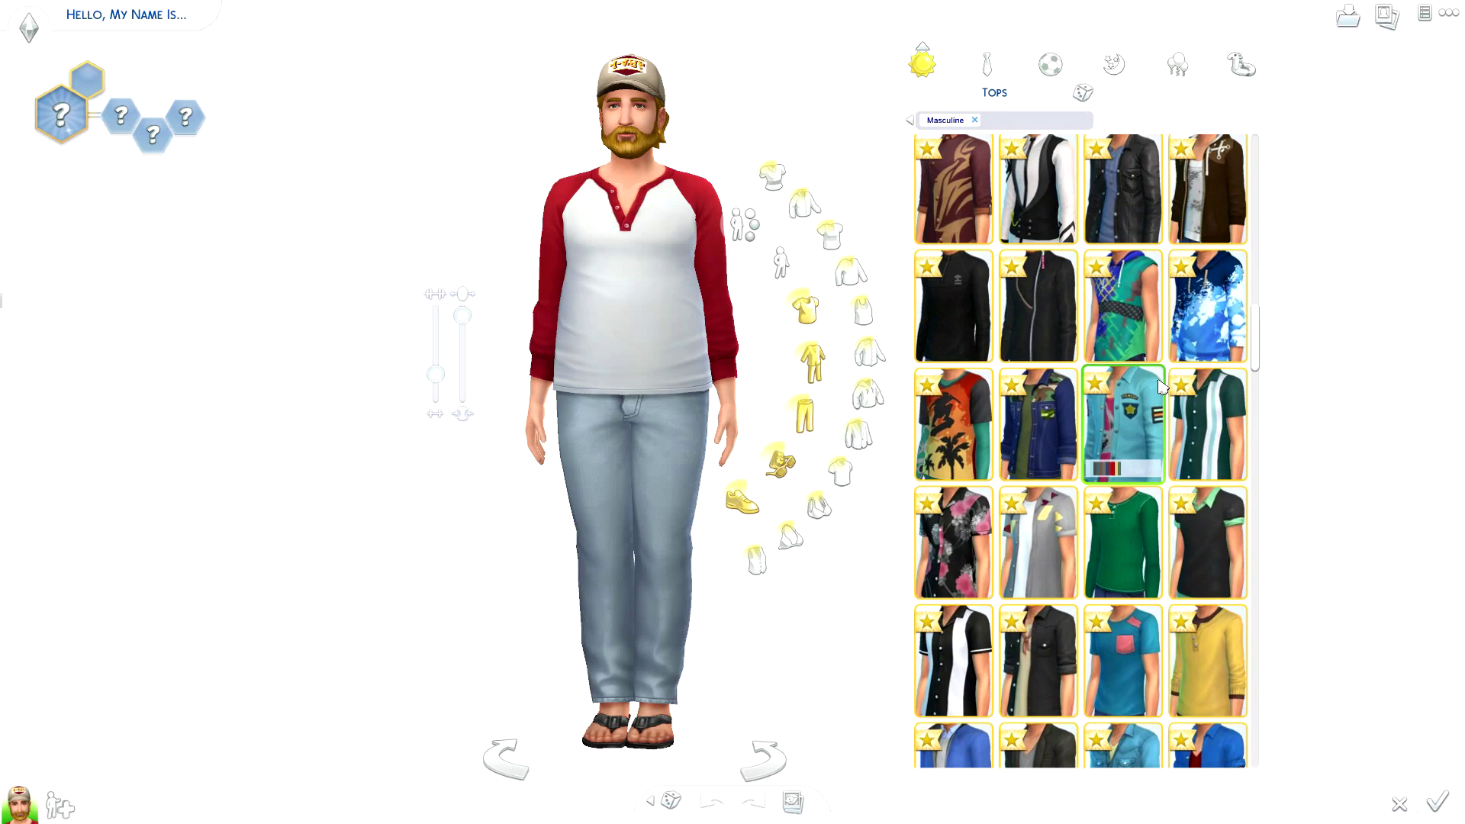
pyautogui.scroll(10, 1161, 386)
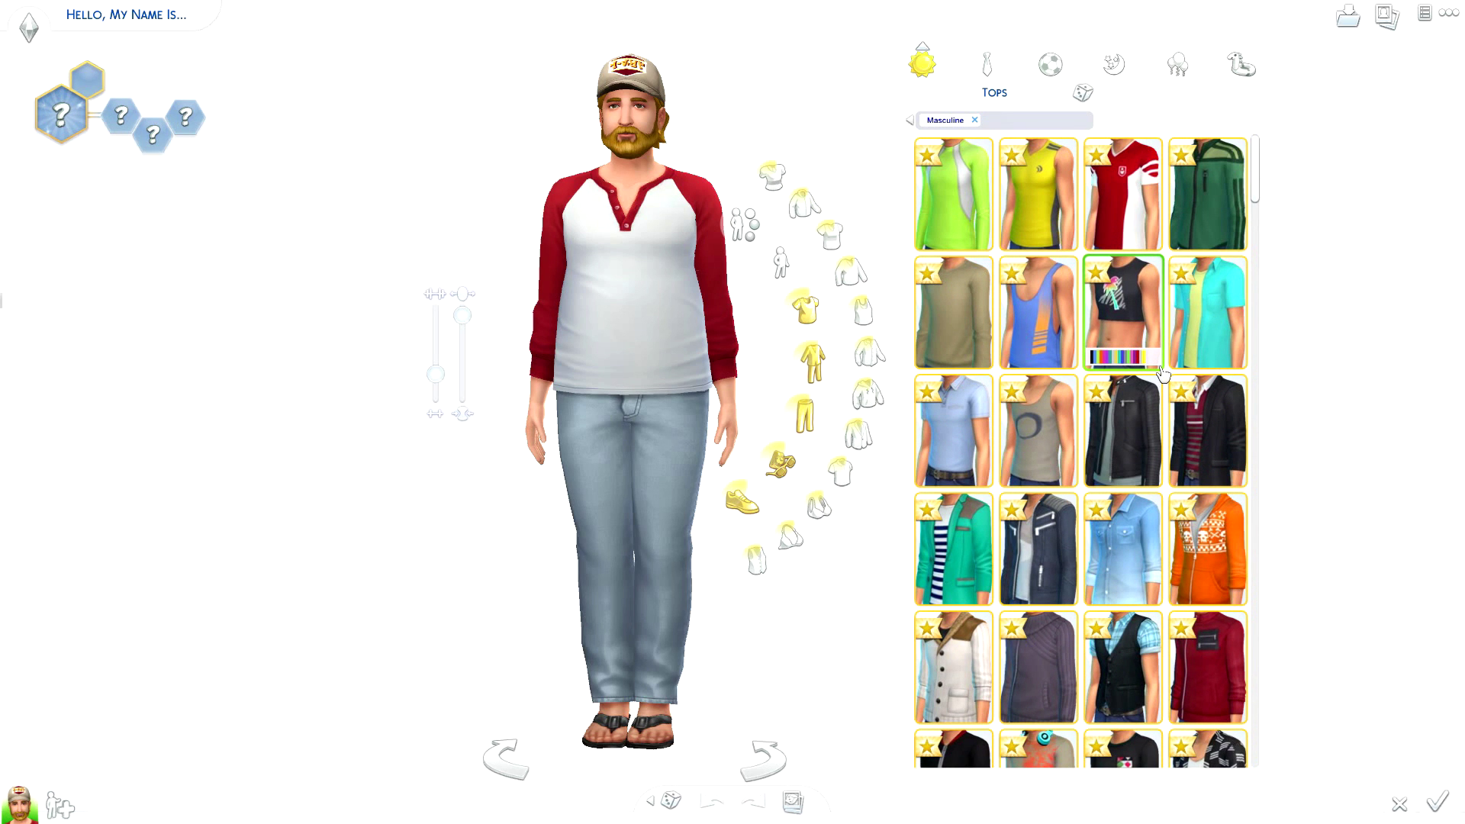
pyautogui.click(1159, 365)
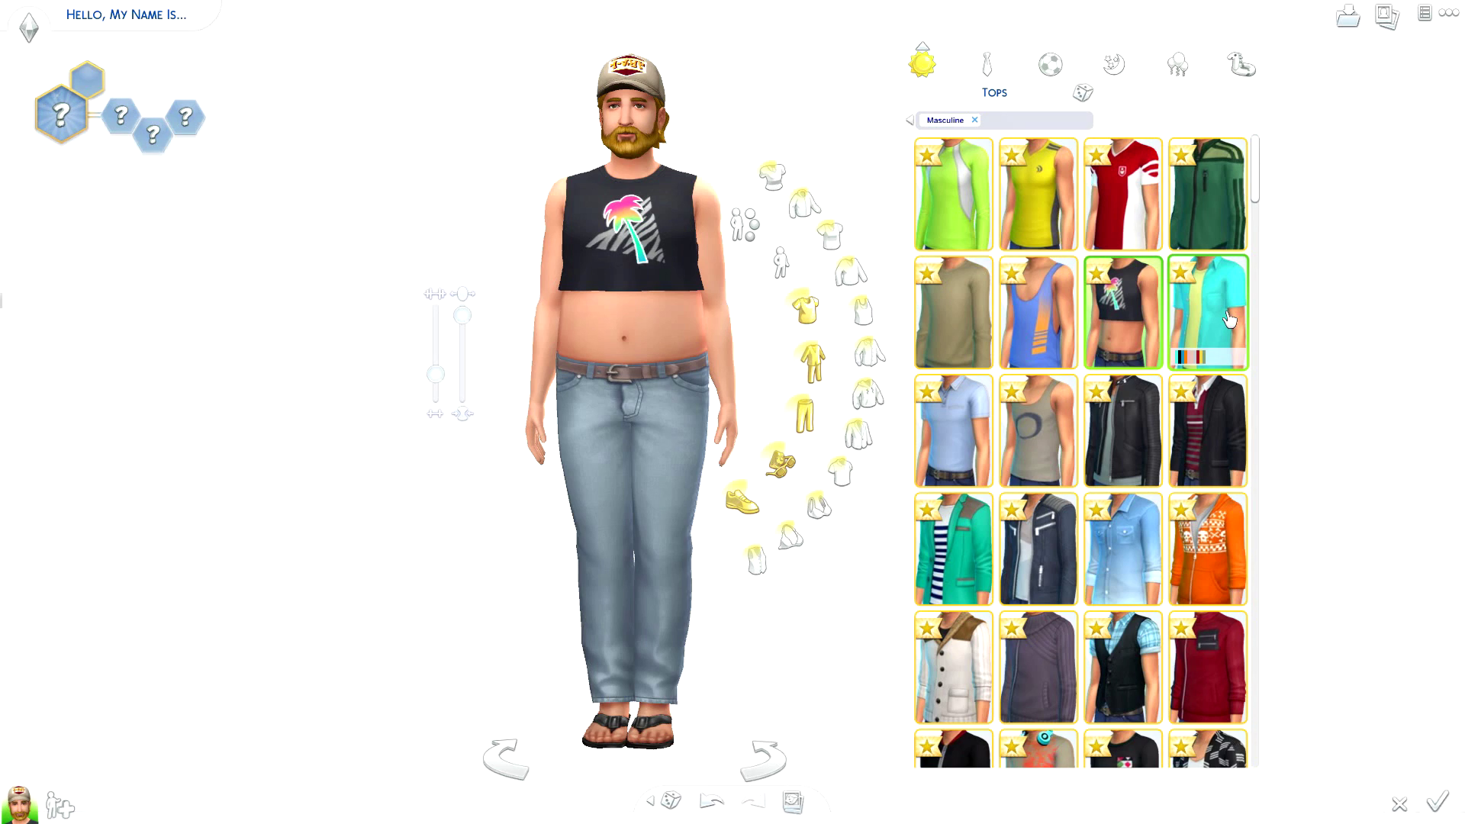
pyautogui.click(1230, 319)
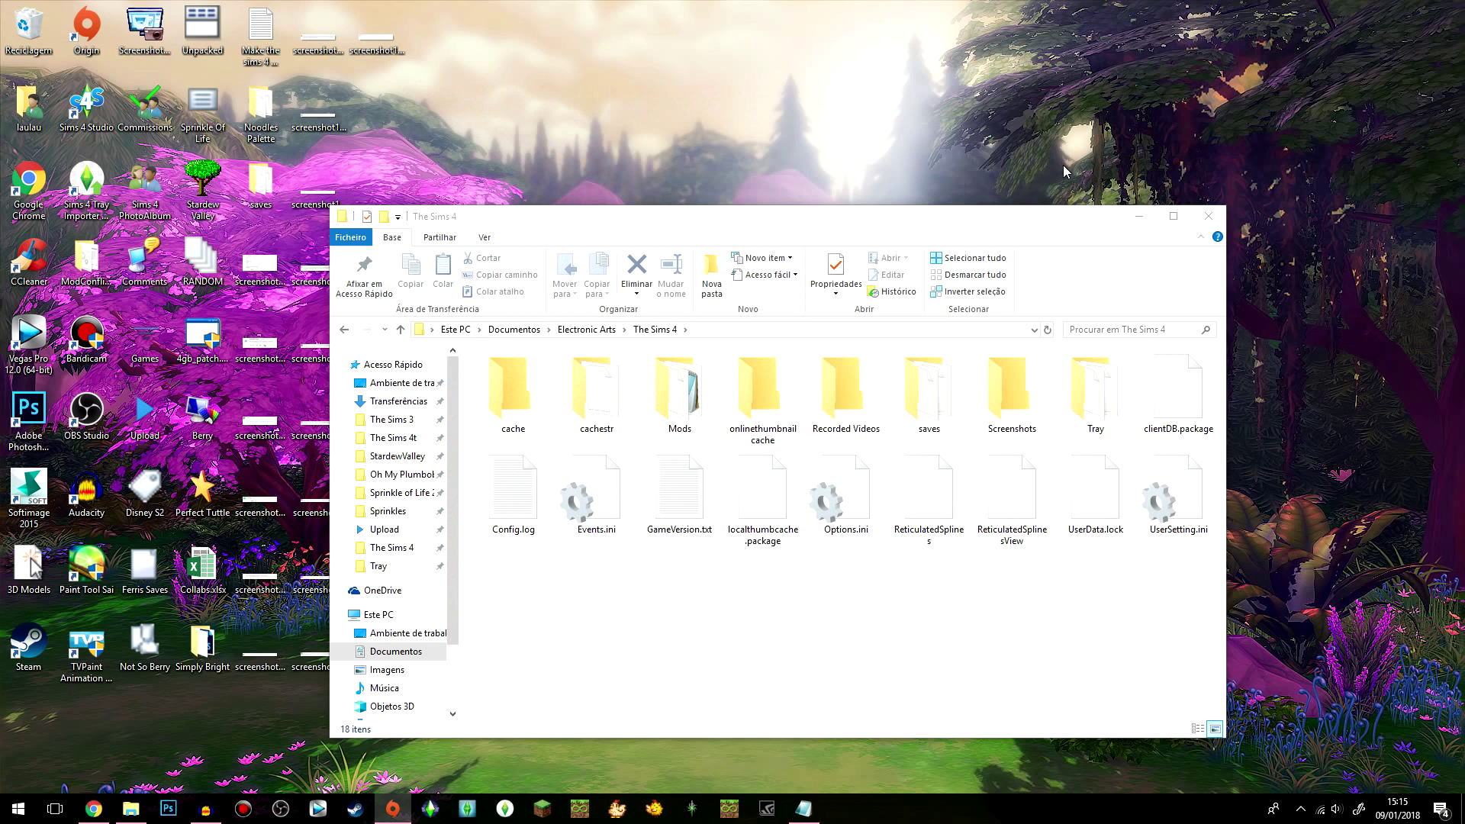
# Step: Remove the saves folder from The Sims 4 user folder and restore it there
pyautogui.moveTo(1056, 190); pyautogui.dragTo(1064, 172)
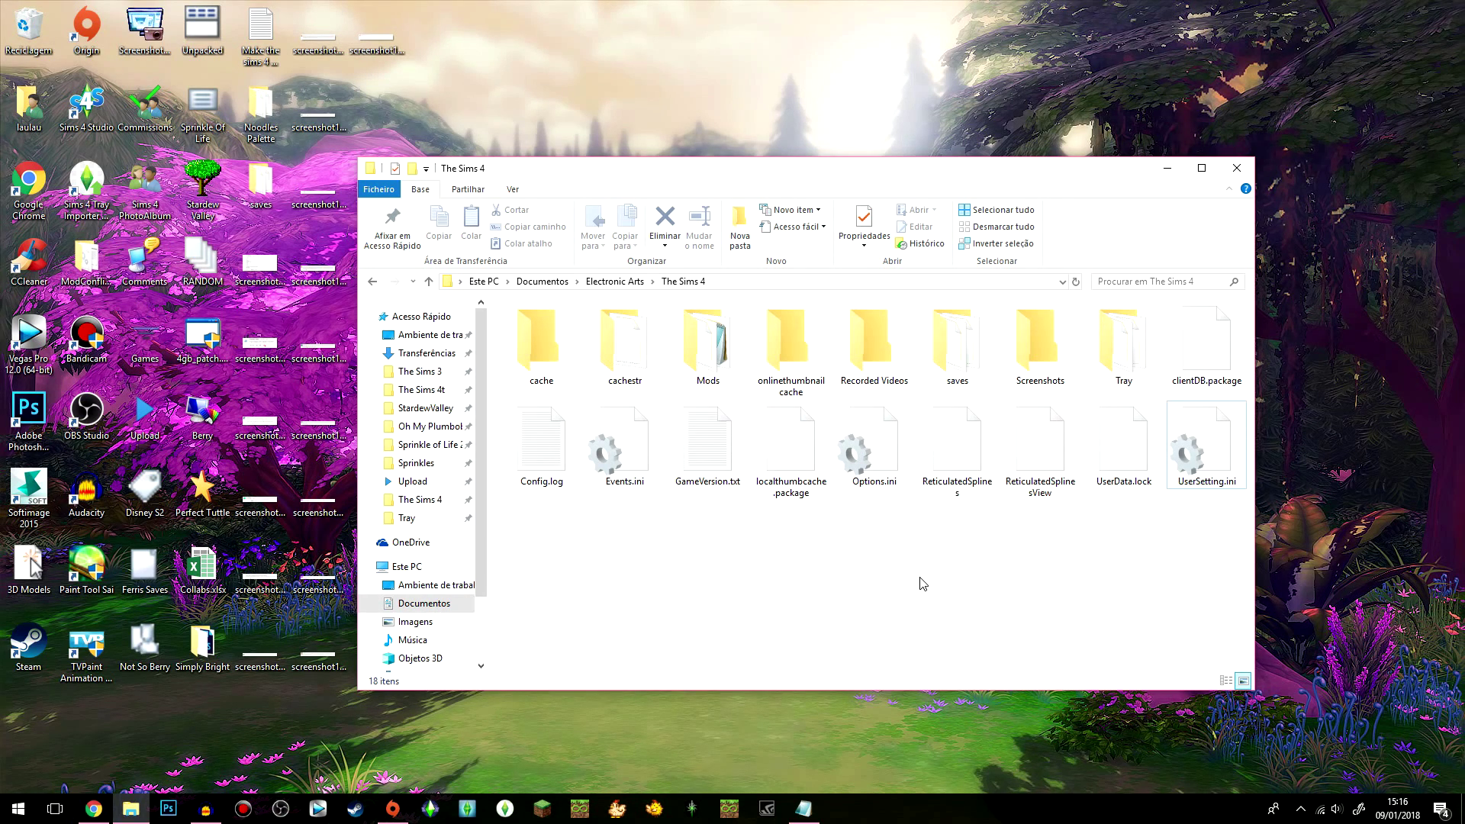
pyautogui.click(969, 347)
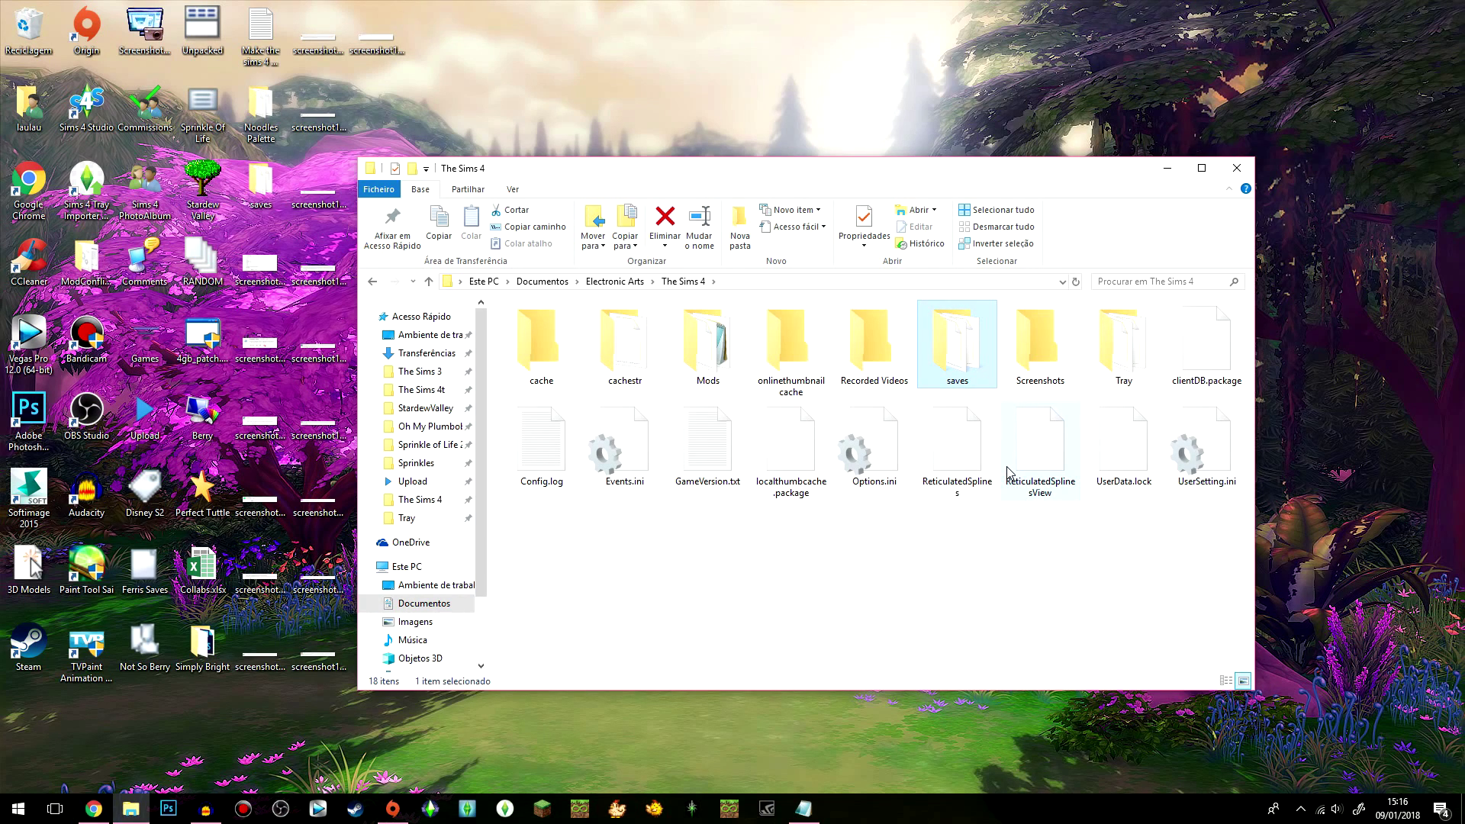
pyautogui.moveTo(237, 504); pyautogui.dragTo(202, 493)
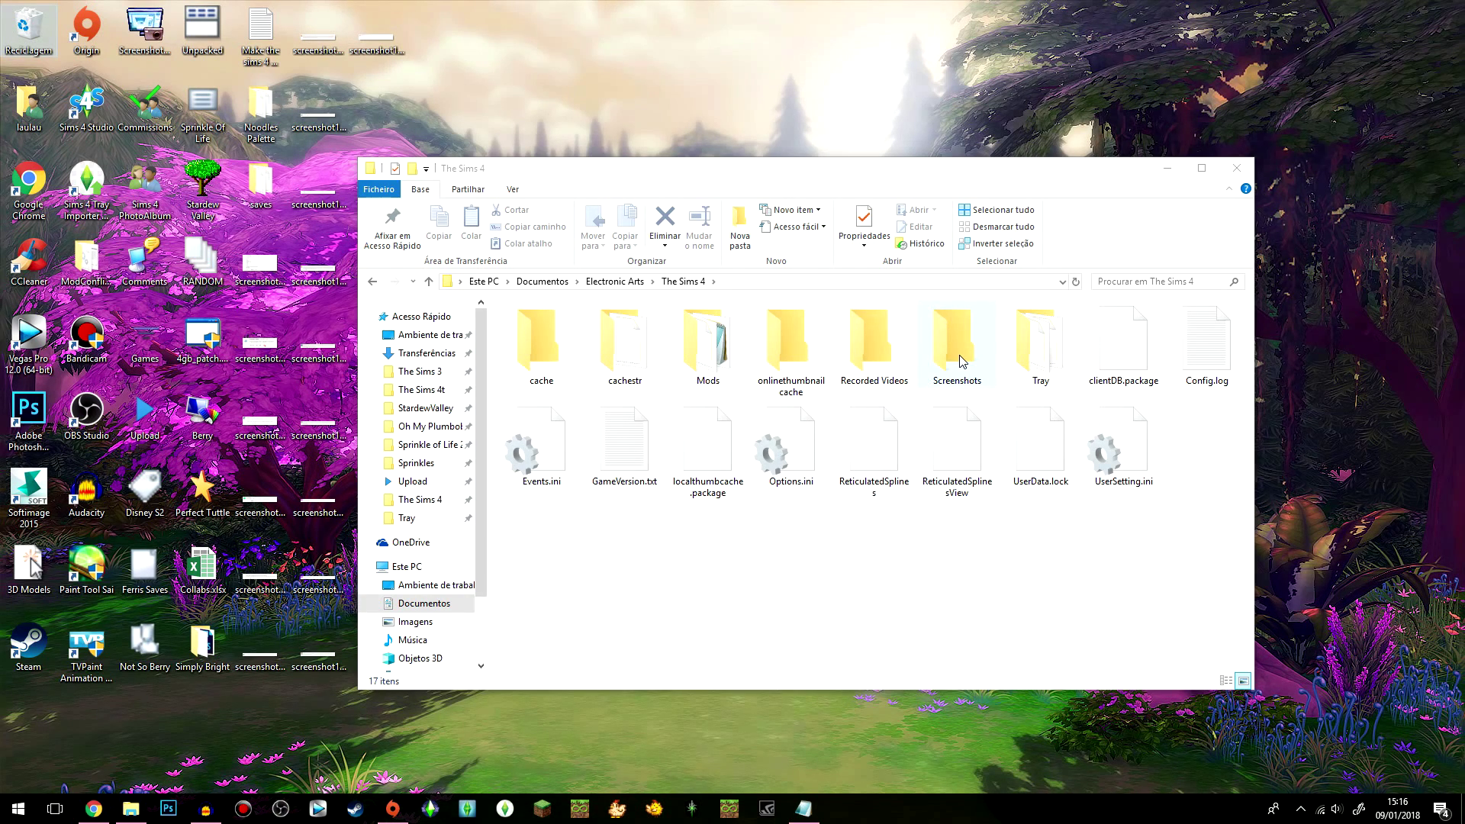
pyautogui.doubleClick(180, 489)
pyautogui.click(1187, 188)
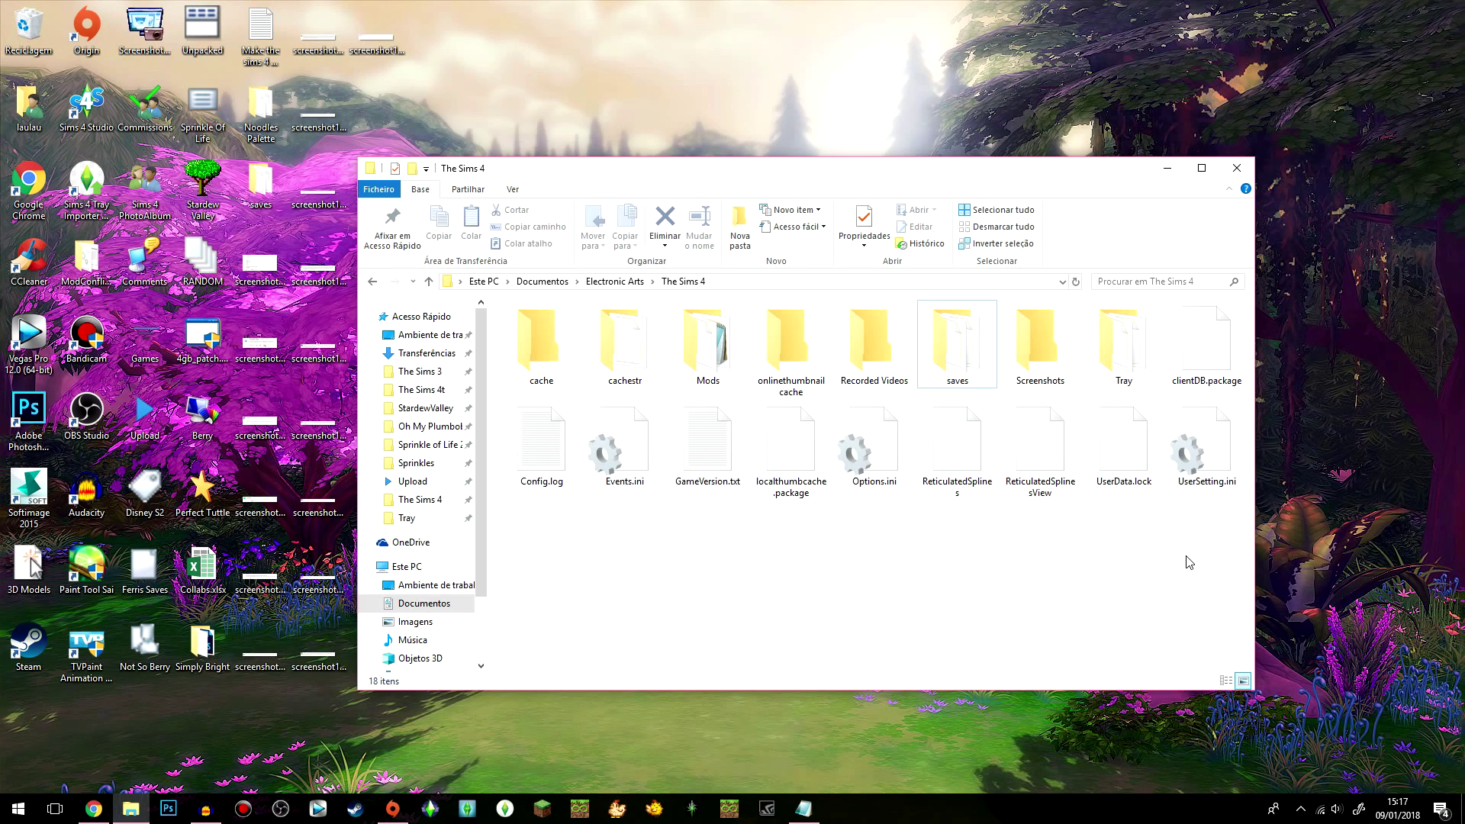
# Step: Open the numbered save backup 21 in the Berry folder's Saves, compare it with the game's saves folder, and close the backup window
pyautogui.doubleClick(202, 416)
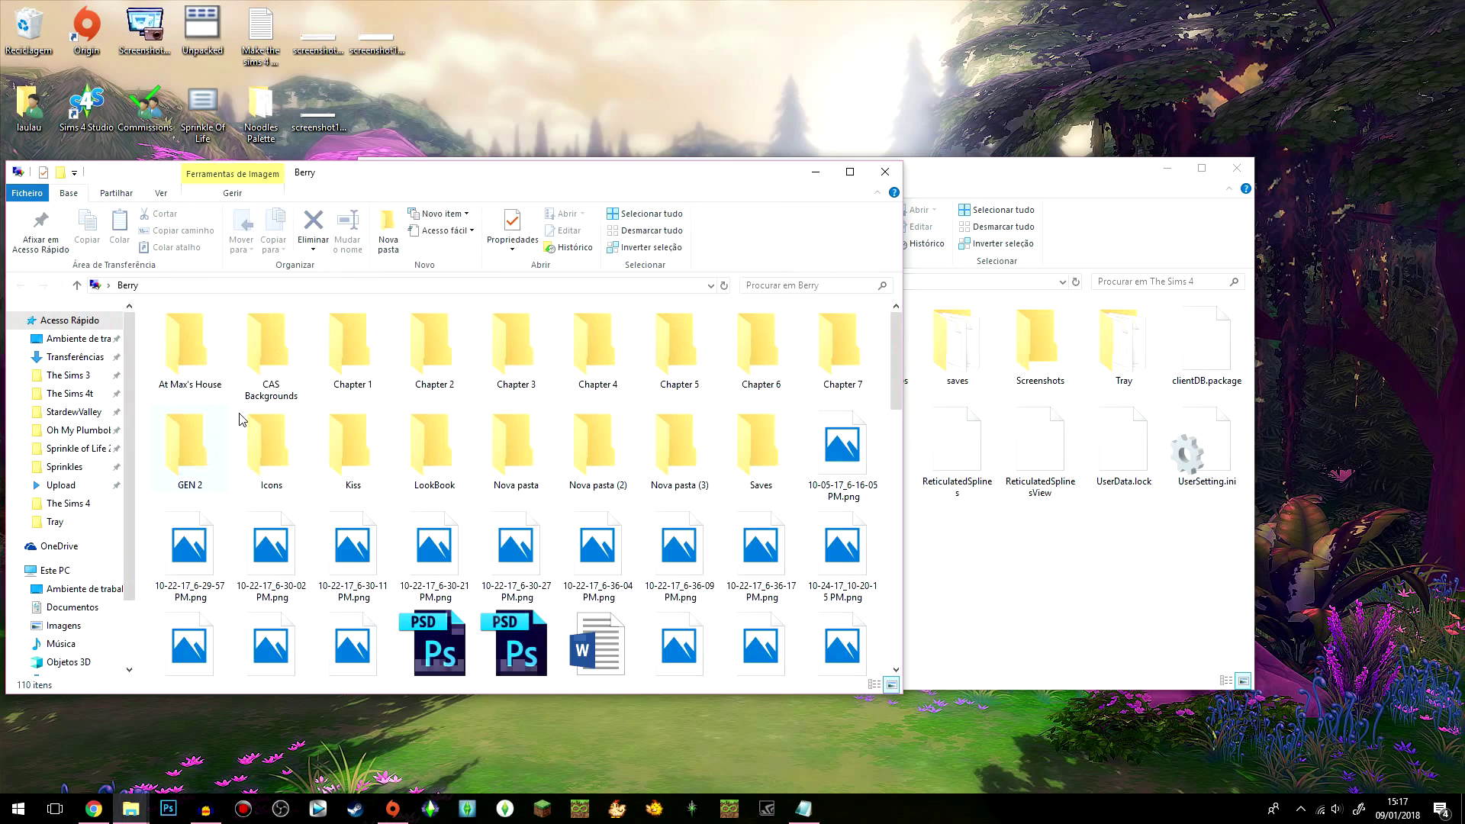
pyautogui.doubleClick(769, 462)
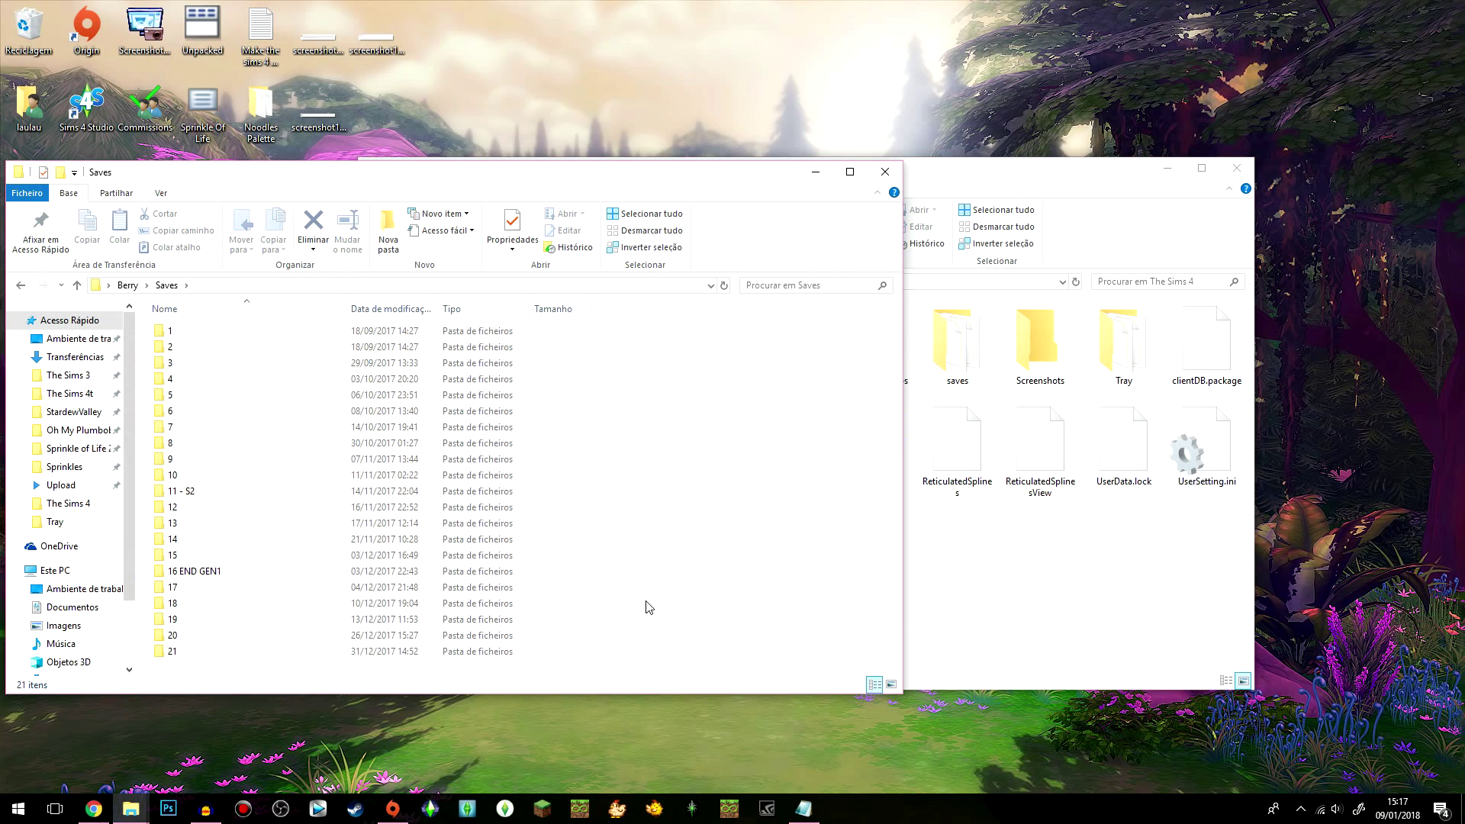
pyautogui.doubleClick(311, 657)
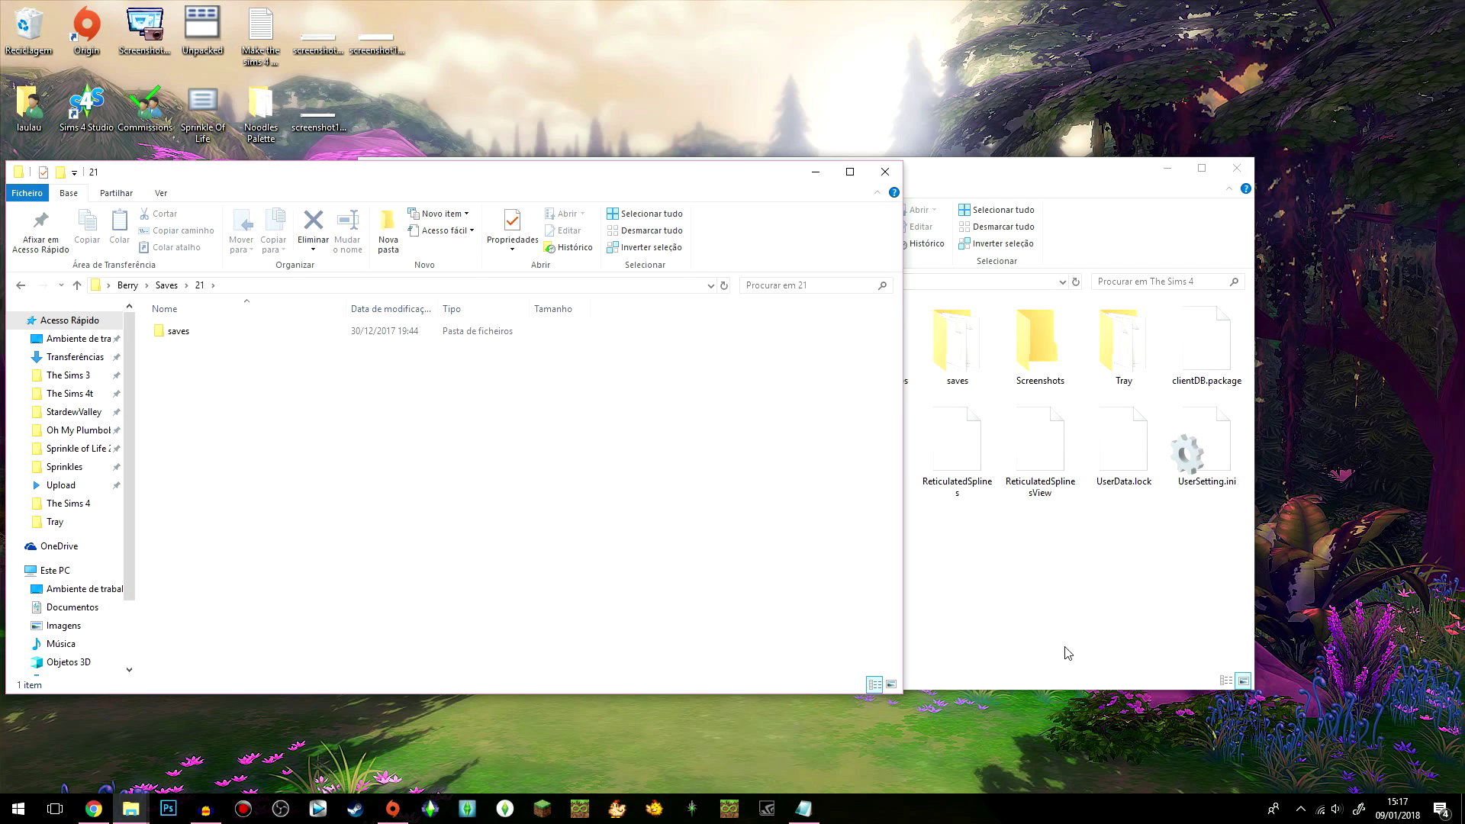
pyautogui.click(957, 344)
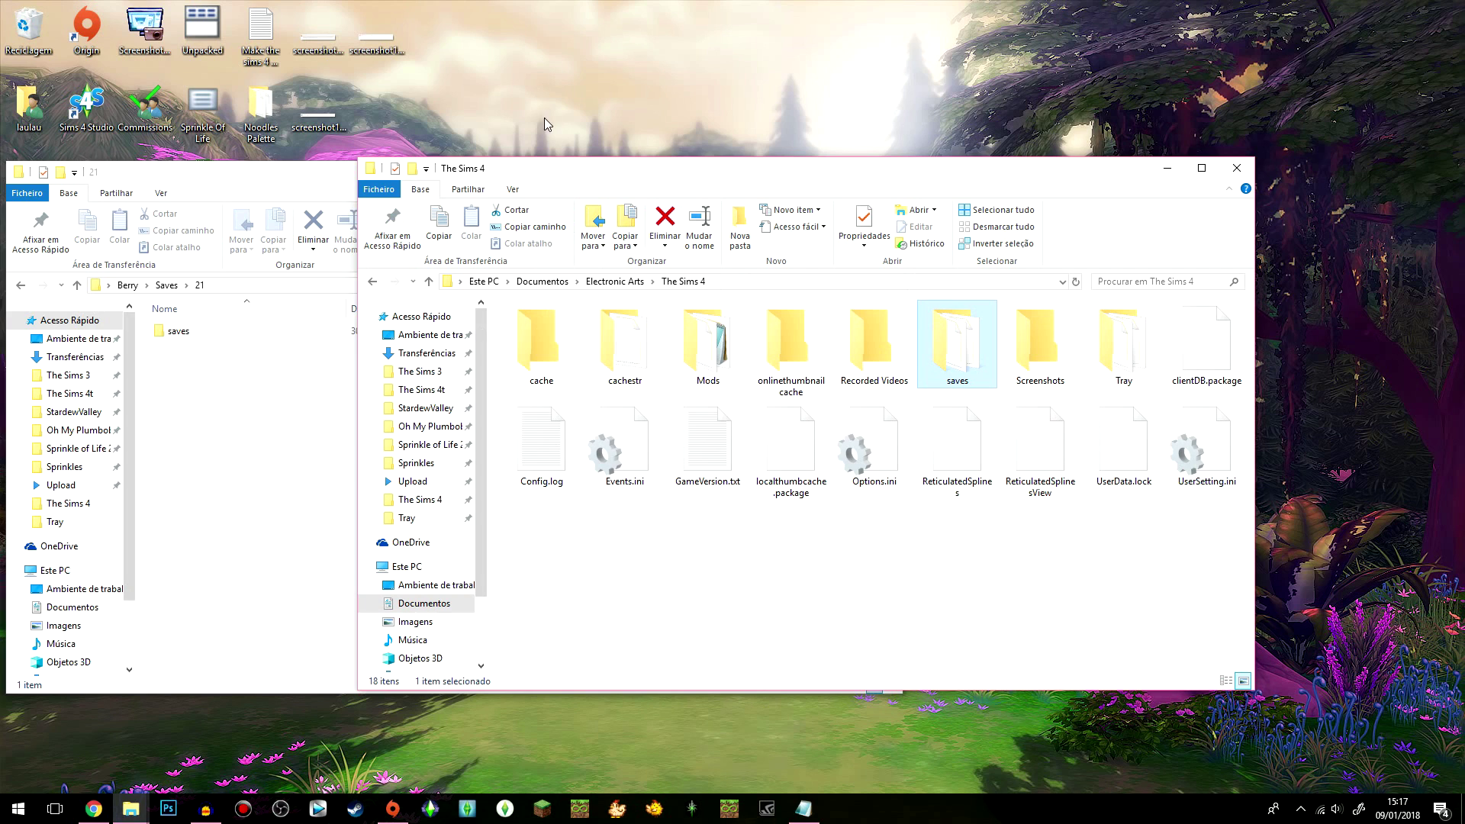
pyautogui.click(313, 177)
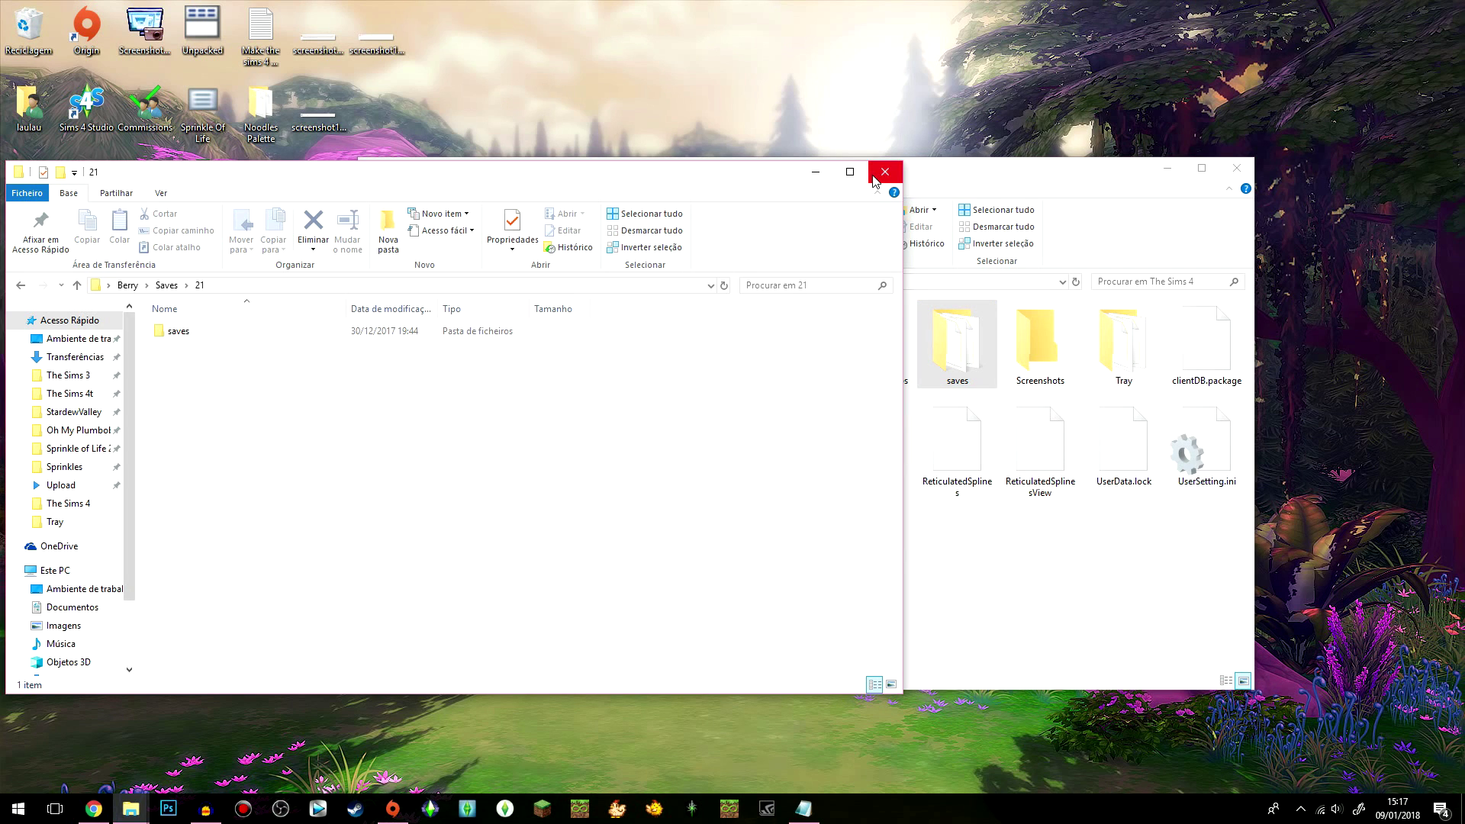
pyautogui.click(881, 177)
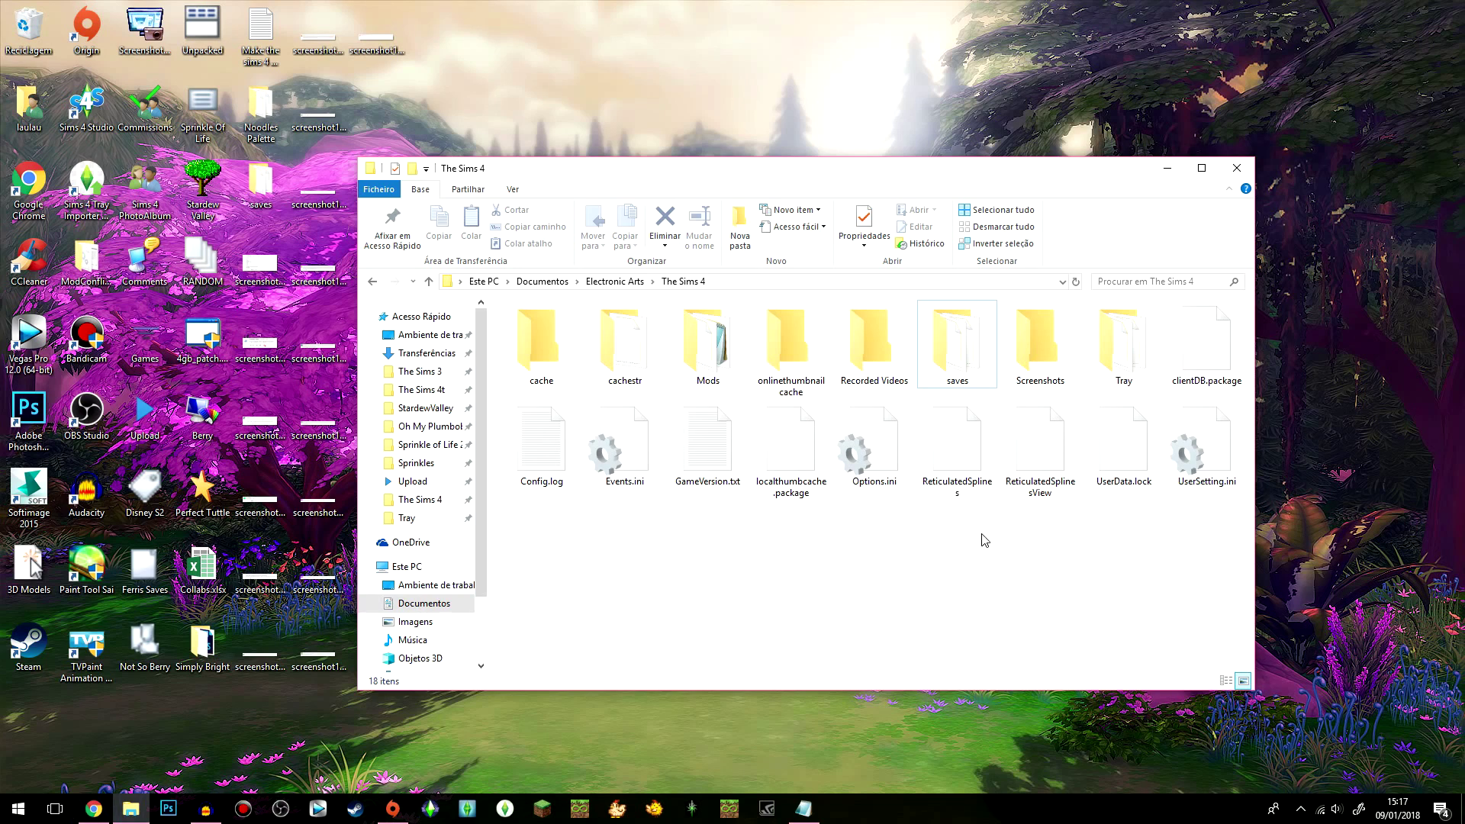
# Step: View the contents of the Mods folder, return to The Sims 4 user folder, and select the Mods and saves folders together
pyautogui.moveTo(743, 356)
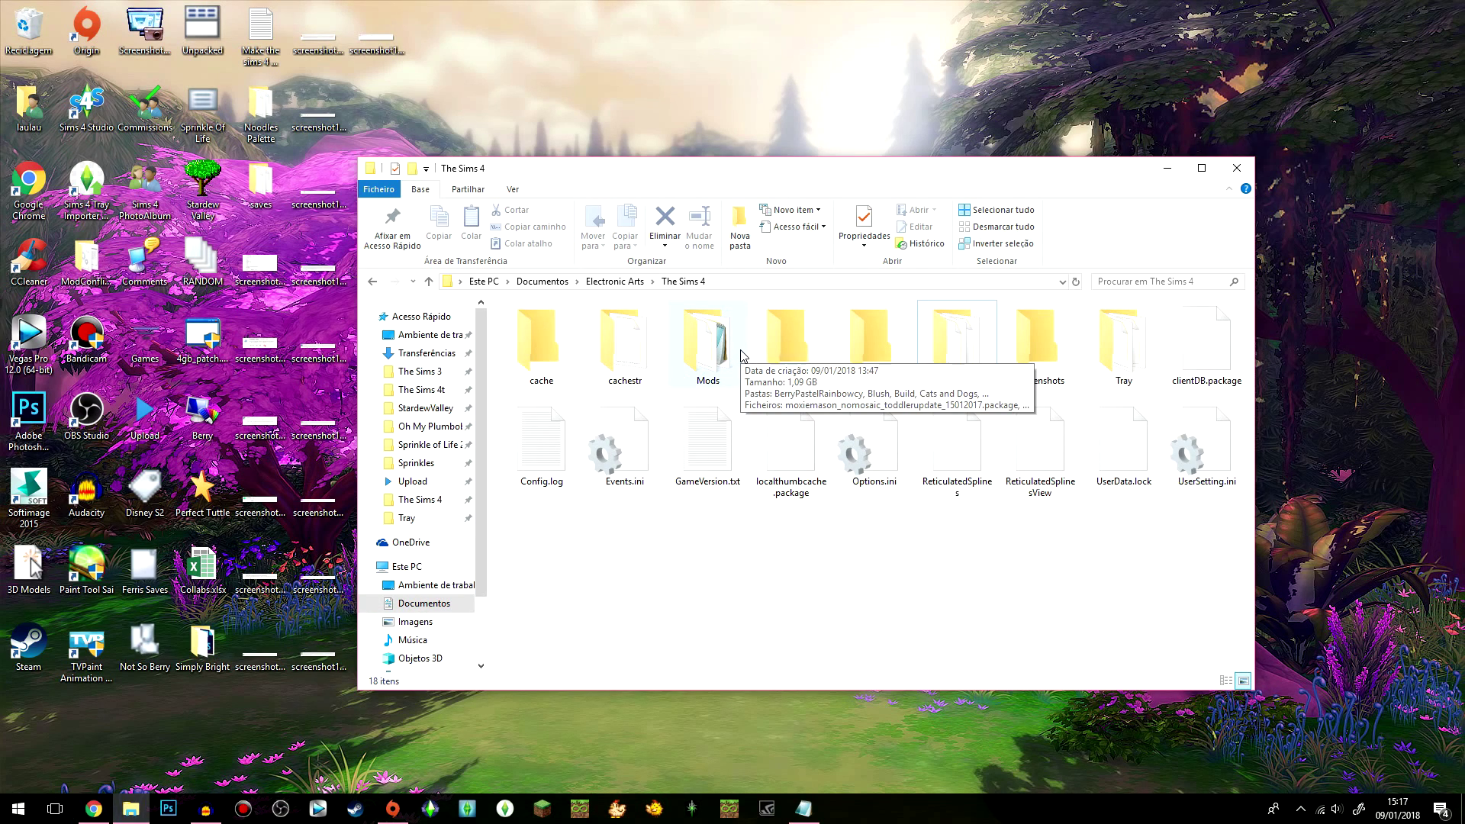
pyautogui.doubleClick(741, 352)
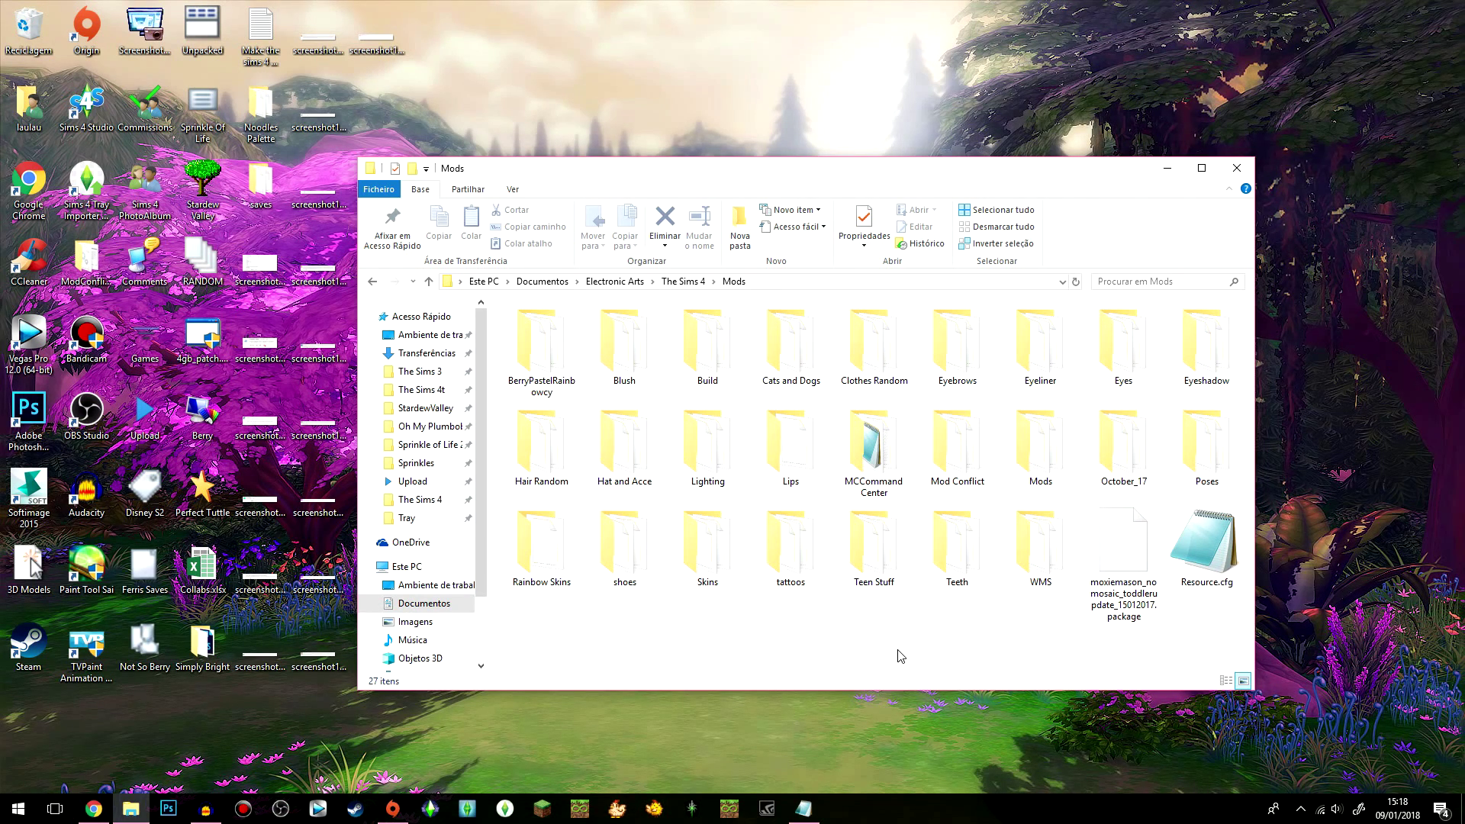
pyautogui.click(685, 281)
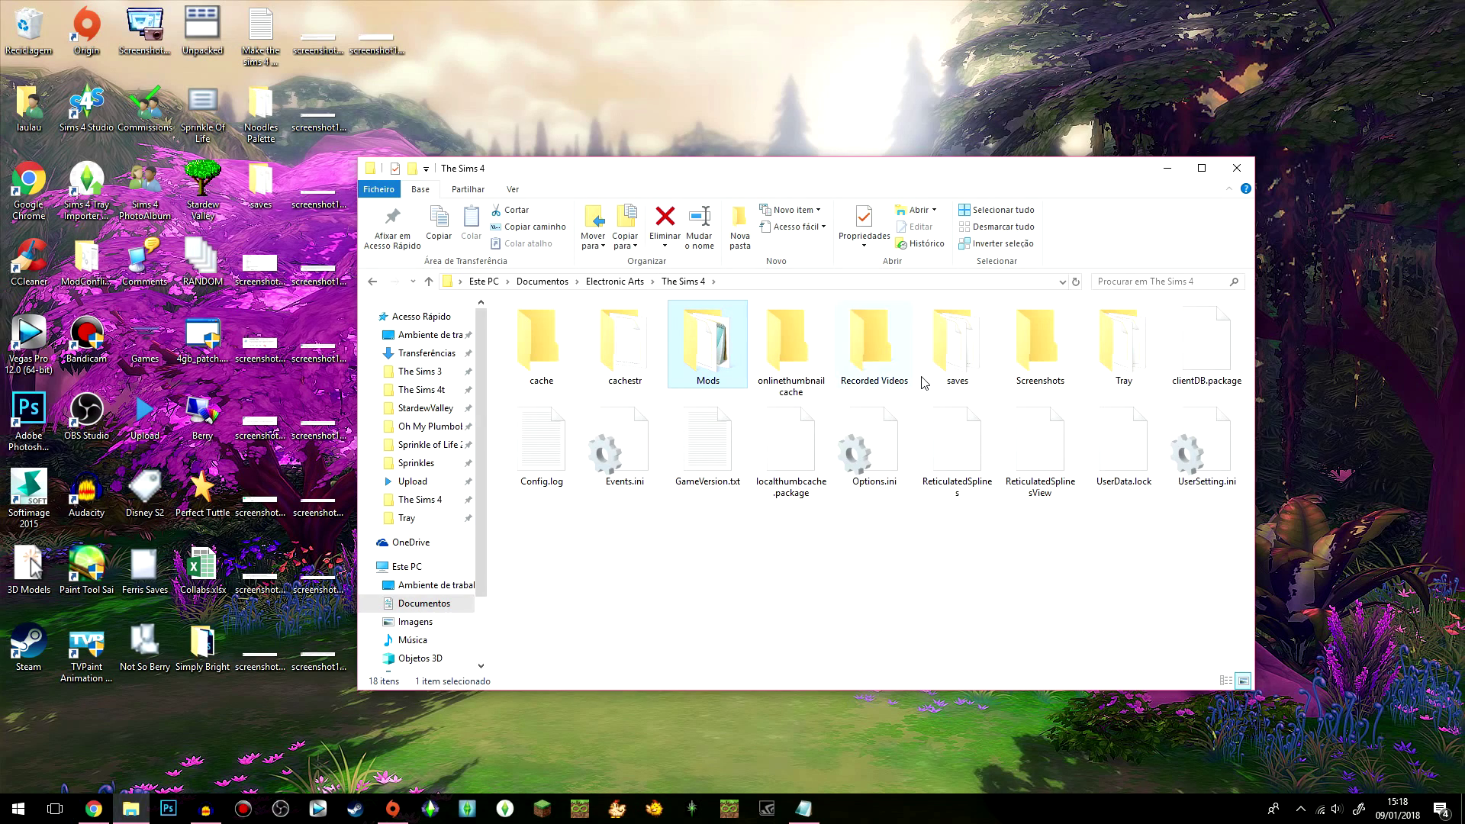
pyautogui.keyDown('ctrl'); pyautogui.click(954, 376); pyautogui.keyUp('ctrl')
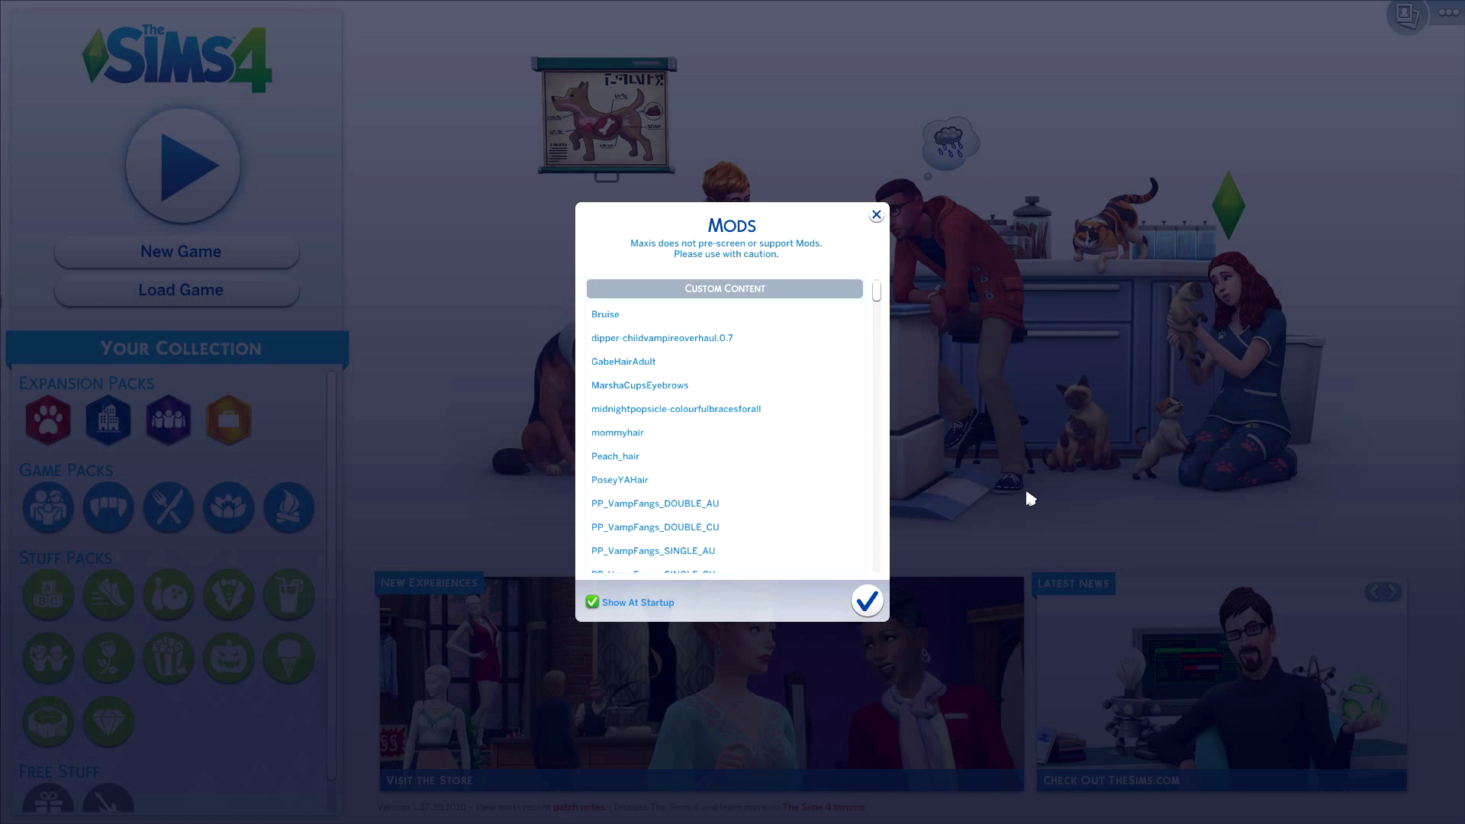
# Step: Dismiss the game's startup mods list, view the available display types in Game Options, and close the options without changing anything
pyautogui.click(870, 603)
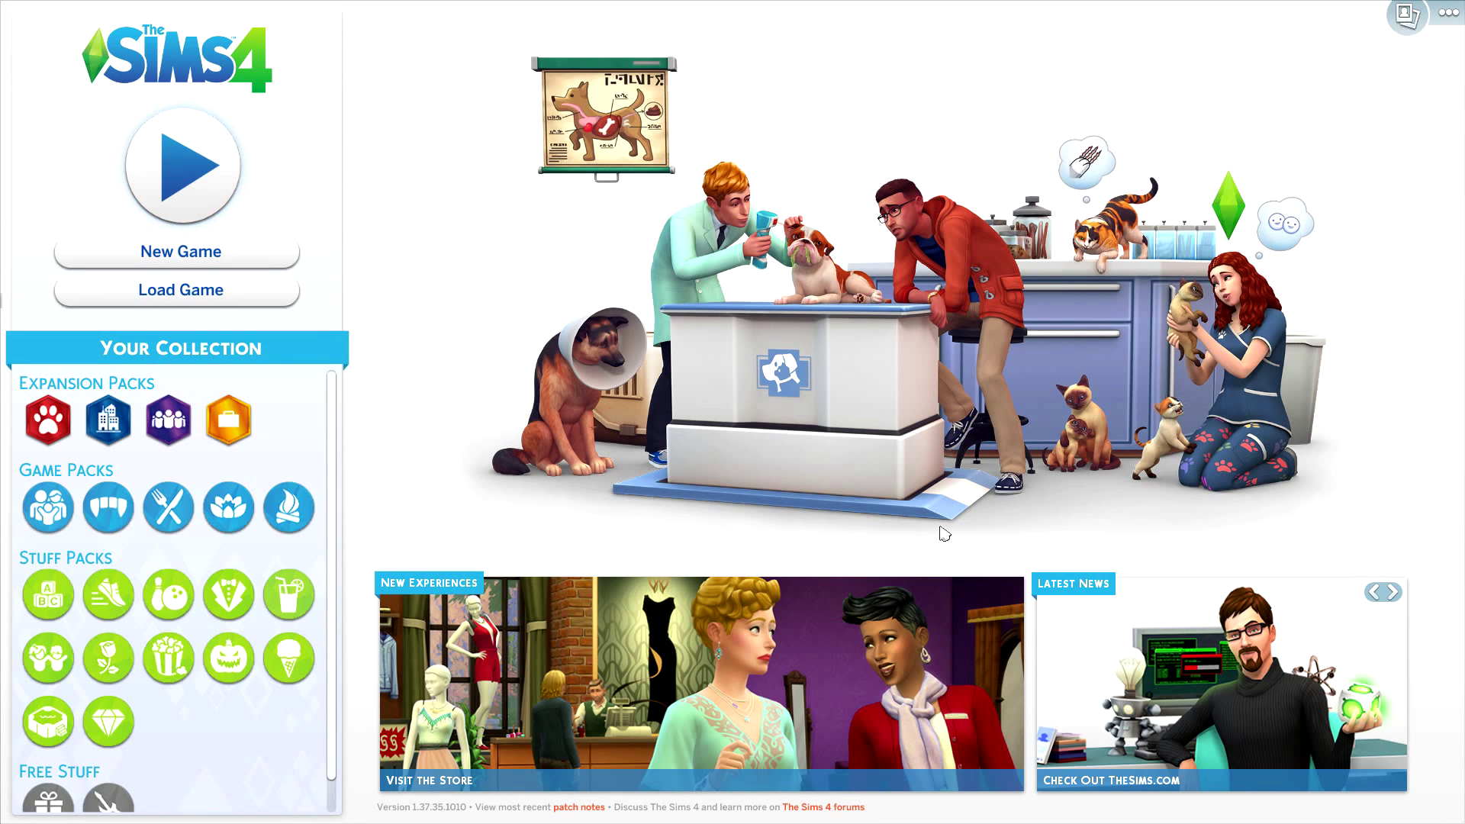
pyautogui.click(1448, 12)
pyautogui.click(775, 335)
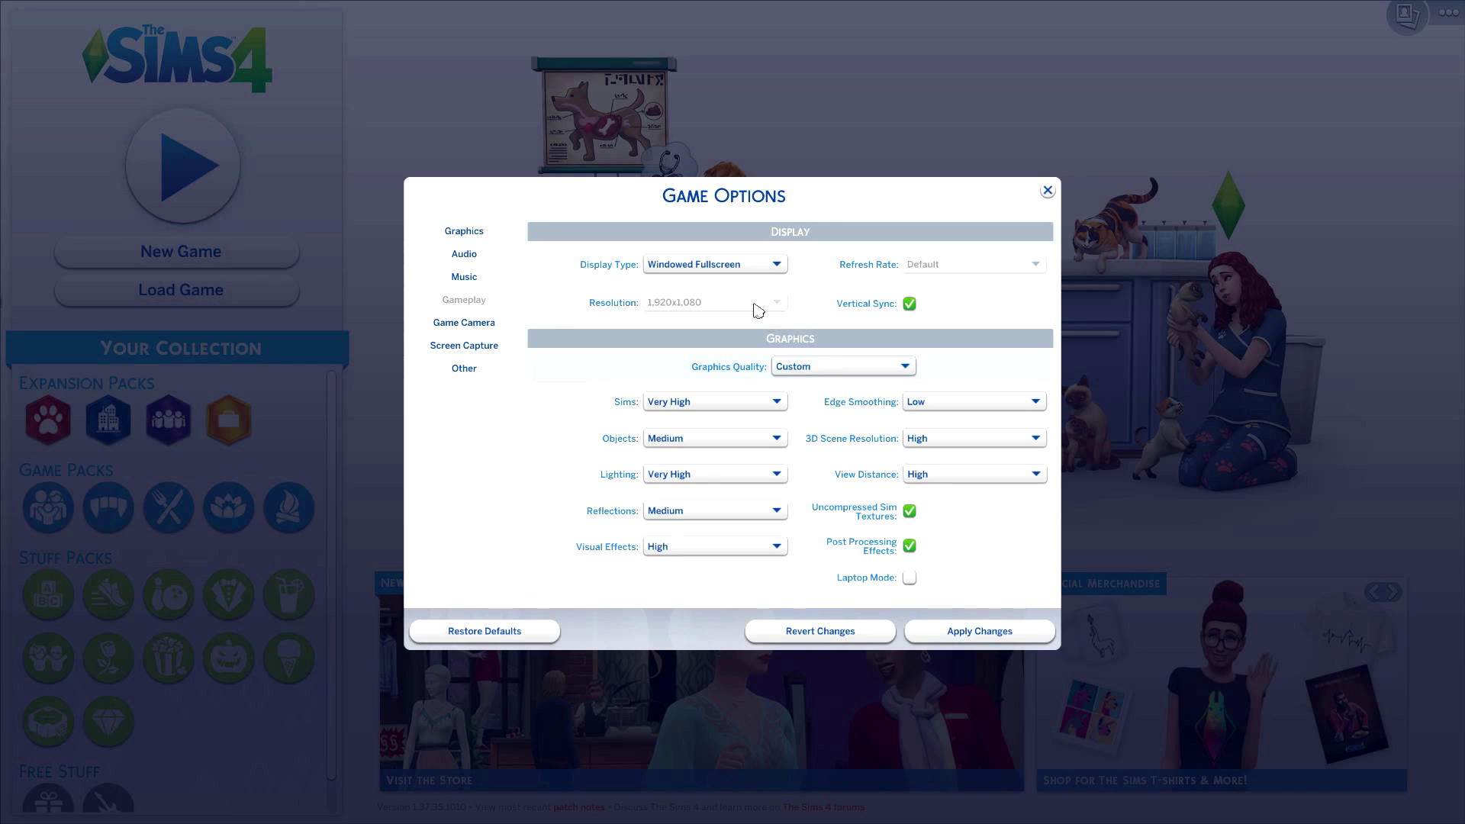
pyautogui.click(754, 274)
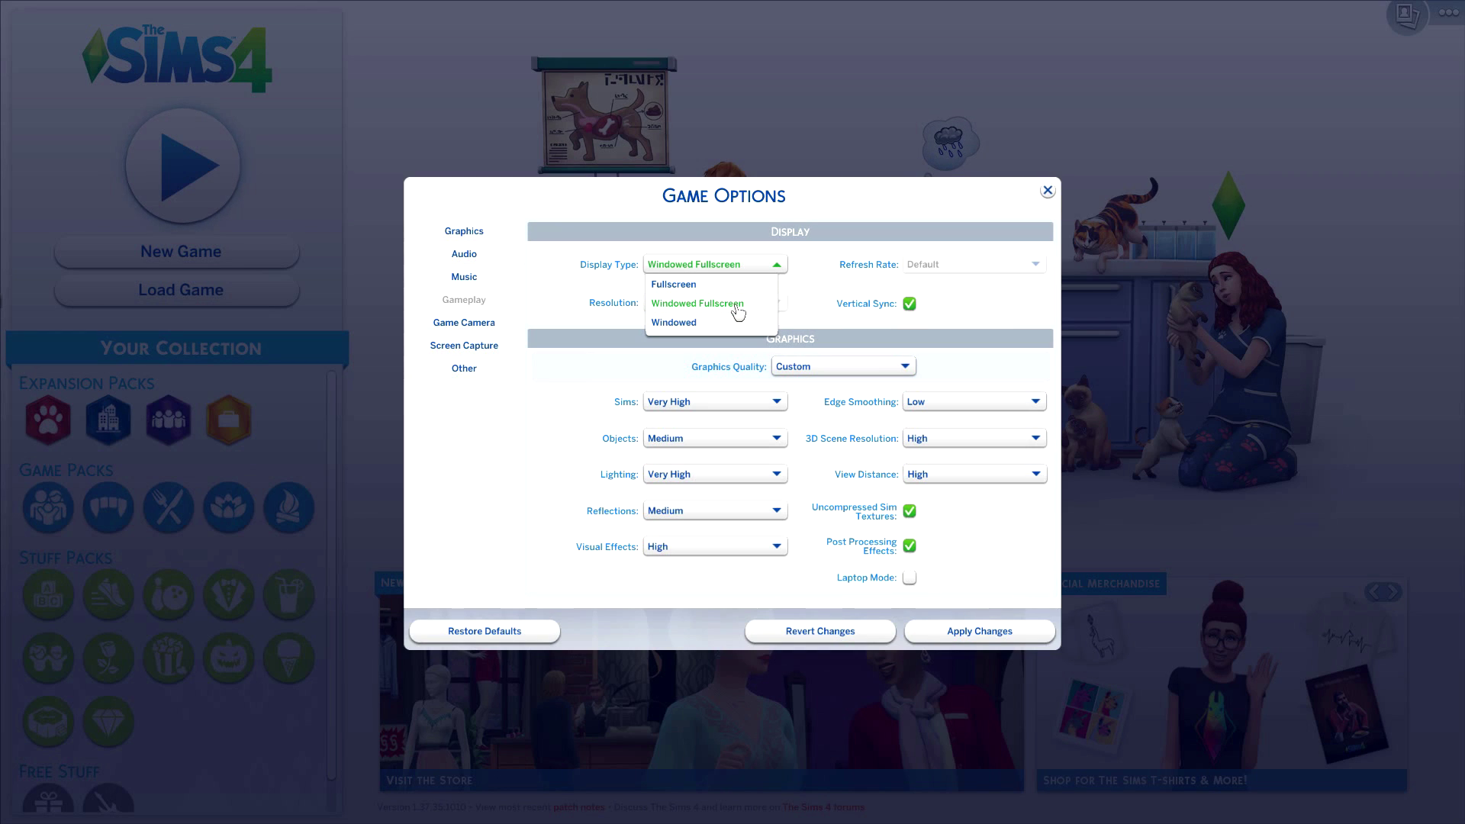
pyautogui.click(773, 267)
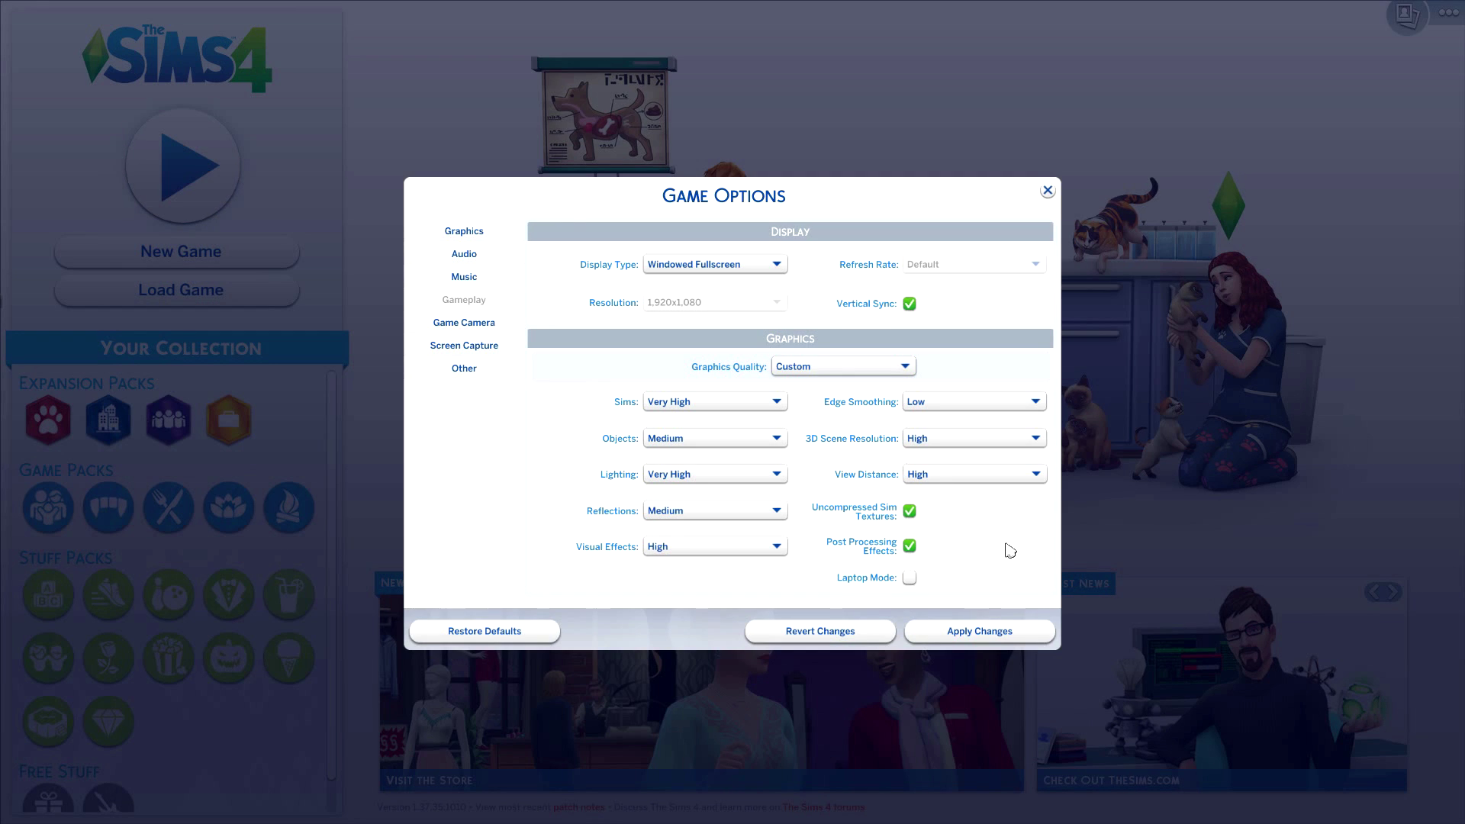
pyautogui.press('Escape')
pyautogui.click(825, 248)
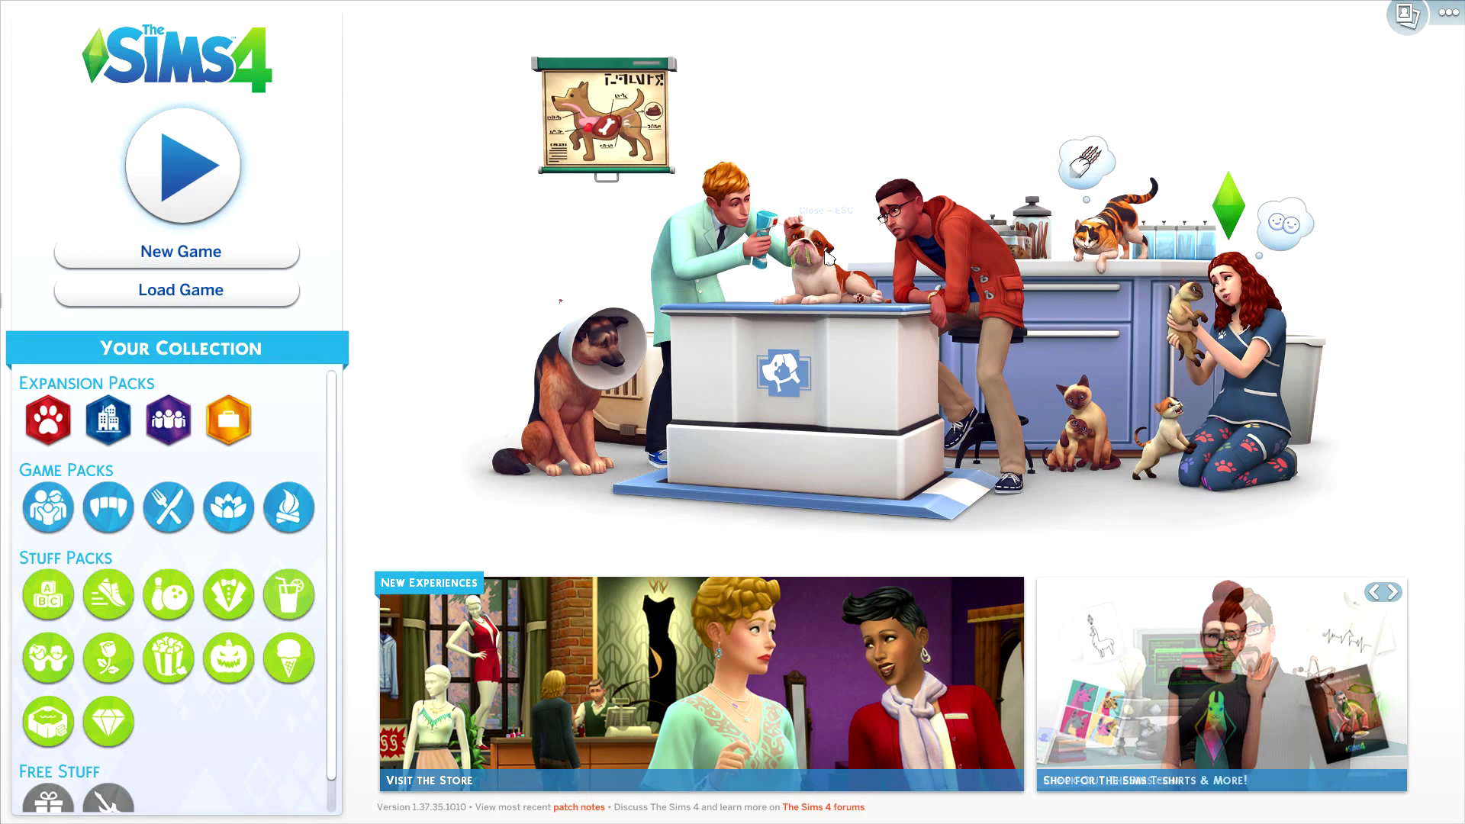